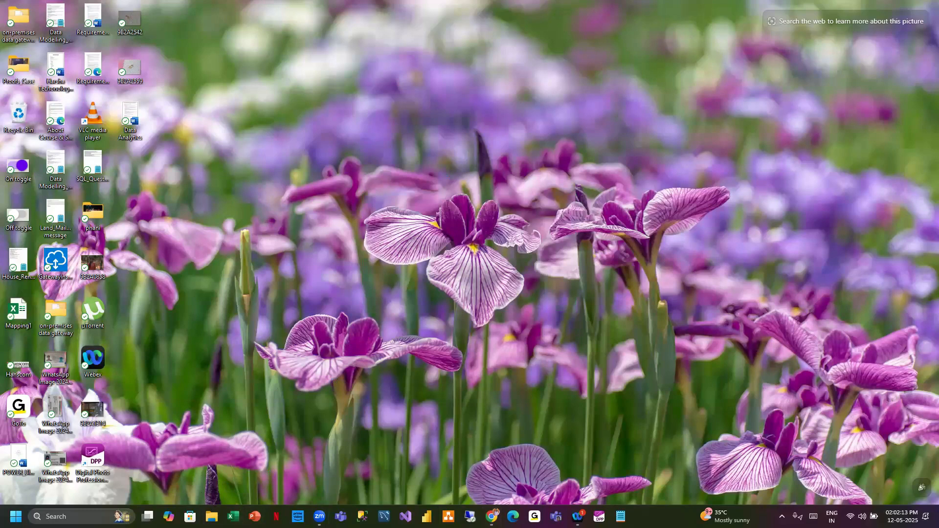
# - Open File Explorer and navigate to the DataSets folder on the TRAINING (E:) drive
pyautogui.click(519, 347)
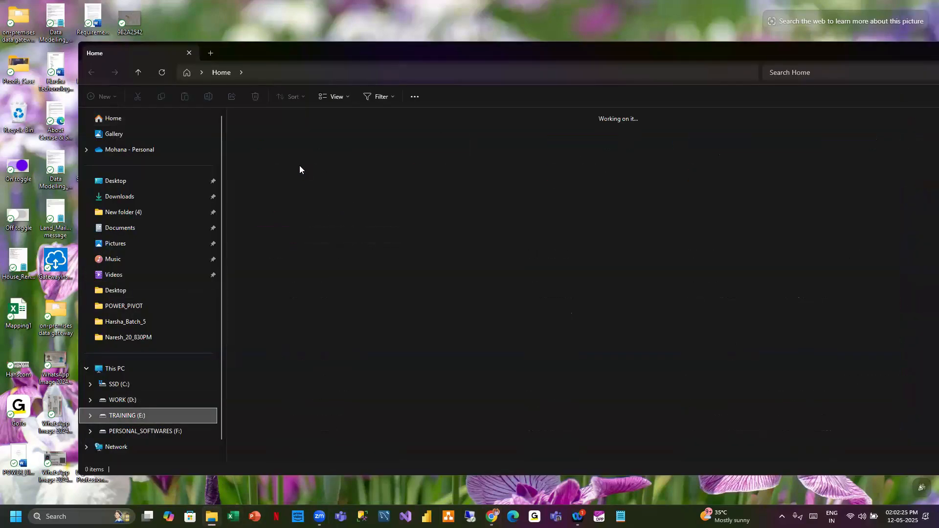
pyautogui.doubleClick(316, 155)
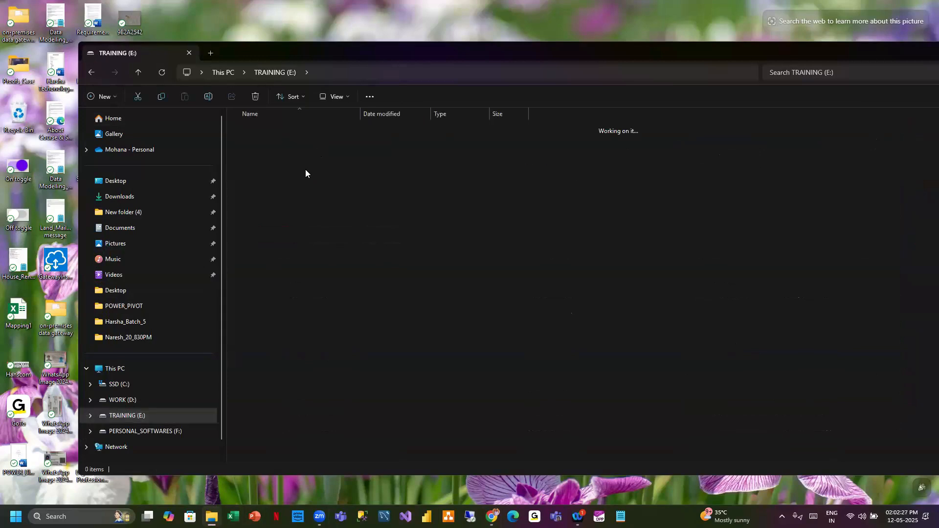
pyautogui.doubleClick(265, 200)
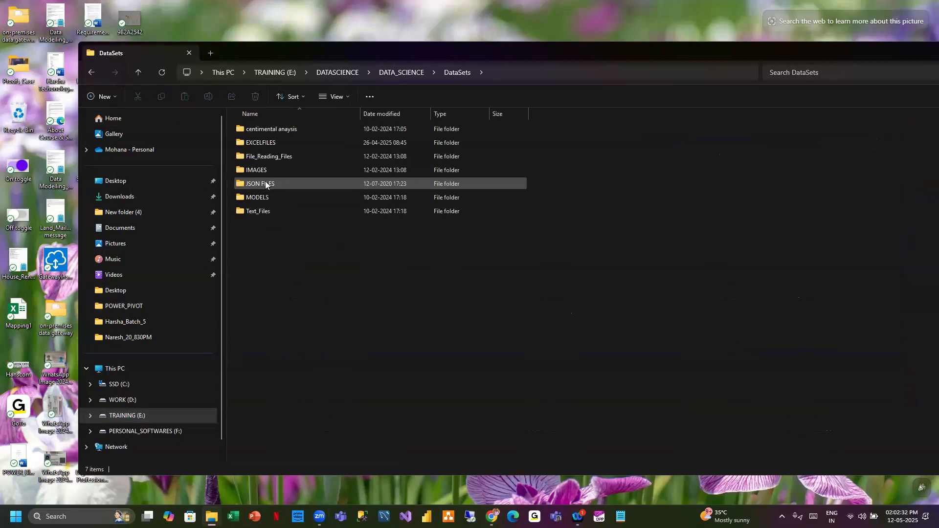
# - Open the EXCELFILES folder, scroll through its files and widen the Type column
pyautogui.press('XF86AudioRaiseVolume')
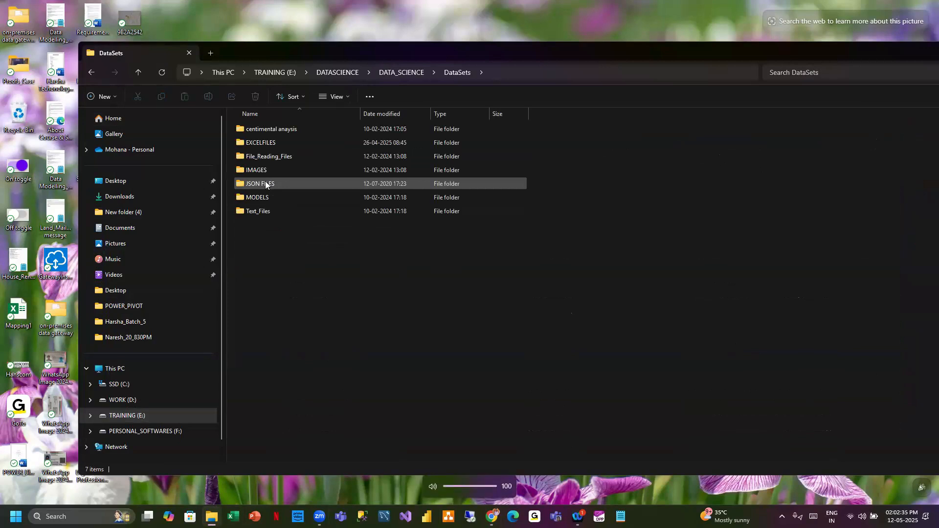
pyautogui.doubleClick(271, 142)
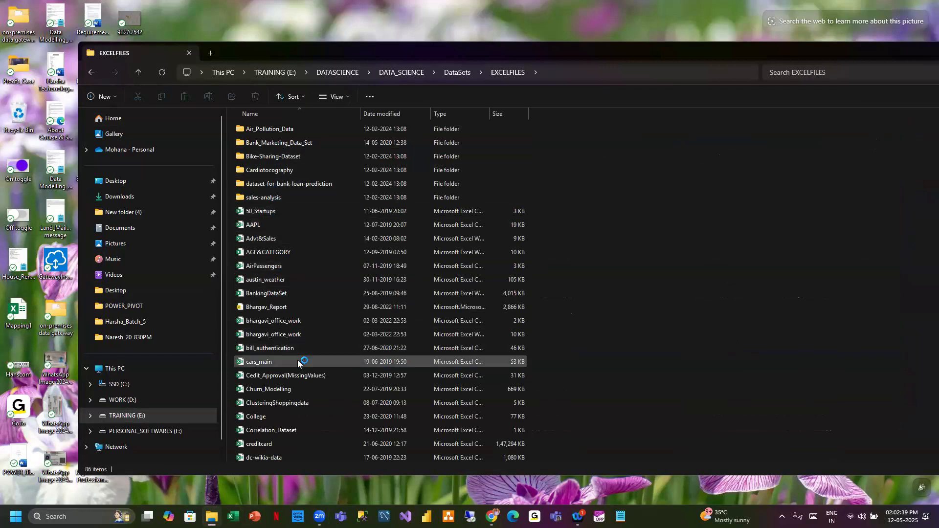
pyautogui.scroll(-4, 288, 369)
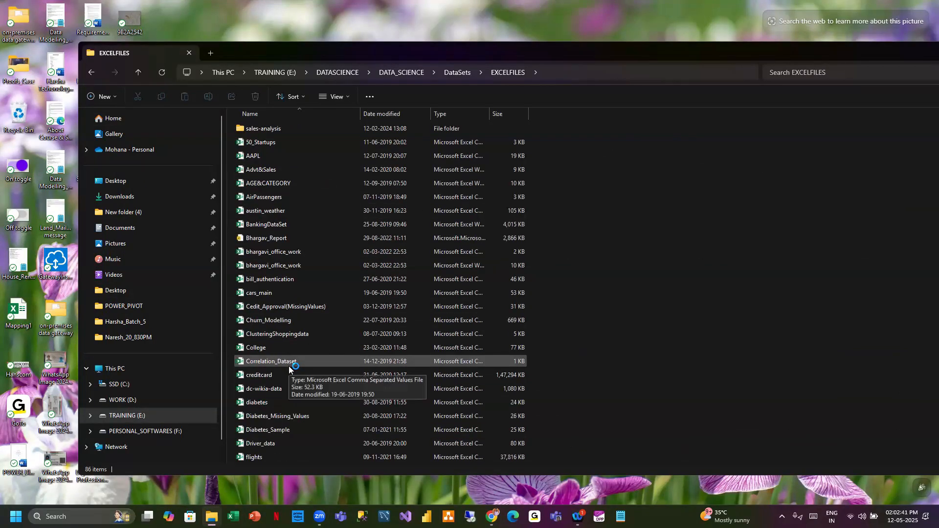
pyautogui.scroll(-2, 289, 369)
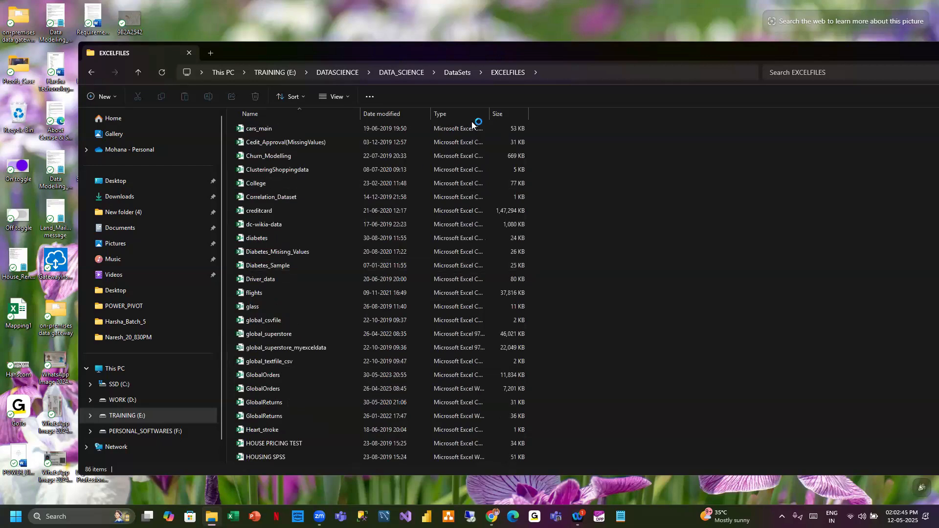
pyautogui.moveTo(490, 111); pyautogui.dragTo(564, 114)
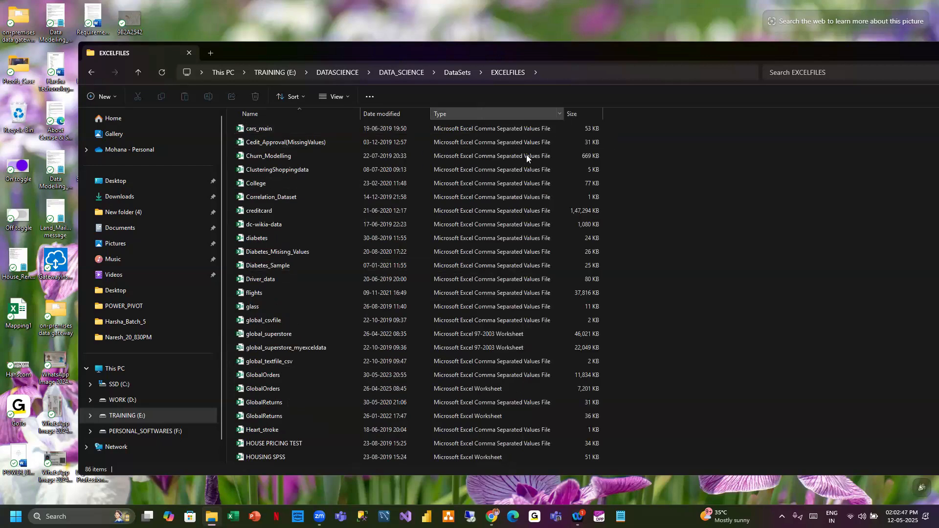
# - Open the global_superstore workbook and maximize its Excel window
pyautogui.doubleClick(269, 334)
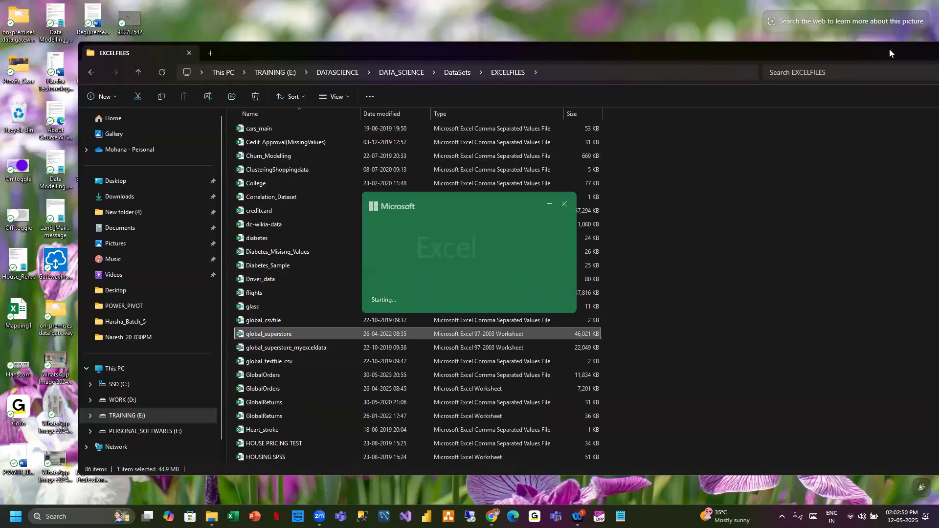
pyautogui.moveTo(884, 59); pyautogui.dragTo(822, 65)
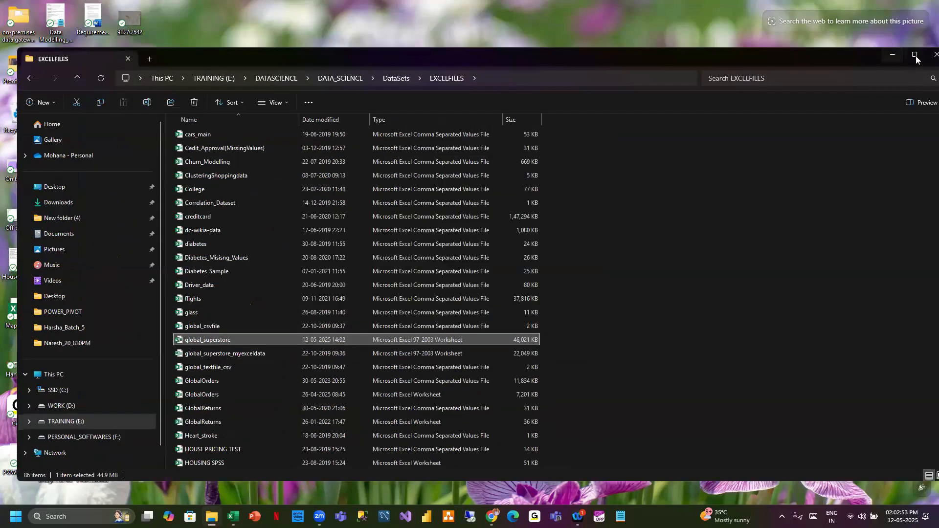
pyautogui.click(917, 55)
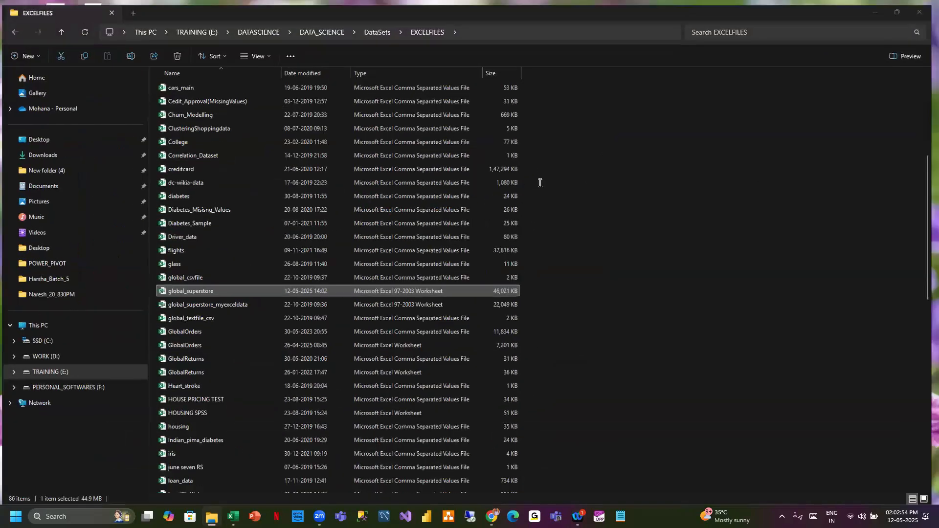
pyautogui.click(882, 7)
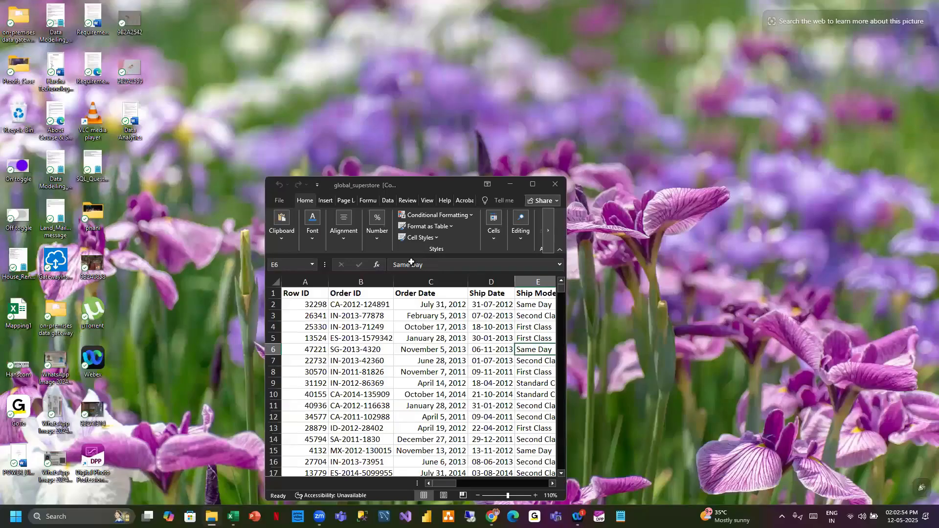
pyautogui.click(532, 184)
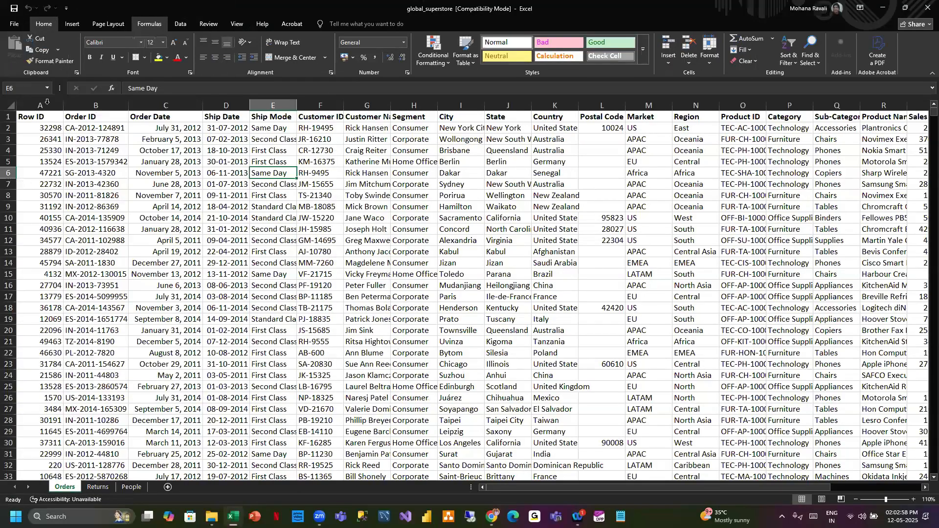
# - Autofit the widths of all data columns on the Orders sheet
pyautogui.click(47, 102)
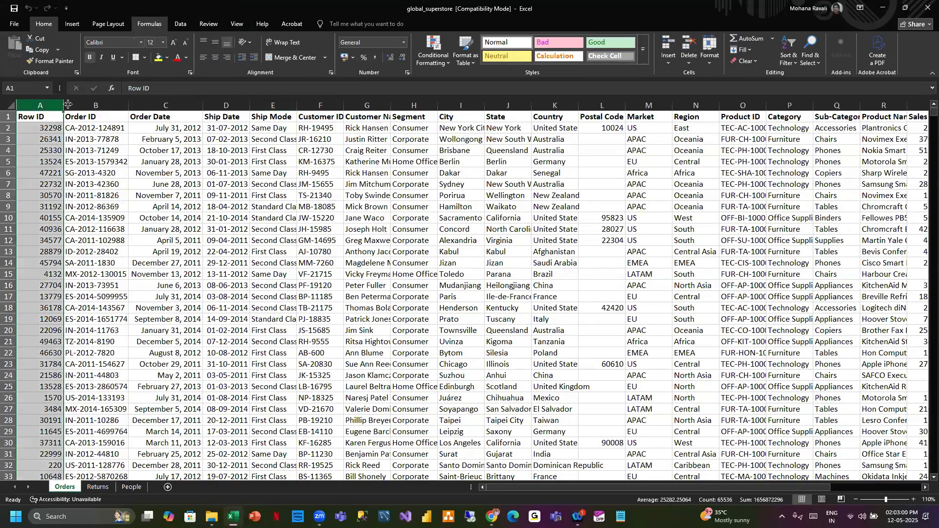
pyautogui.hotkey('ctrl', 'shift', 'Right')
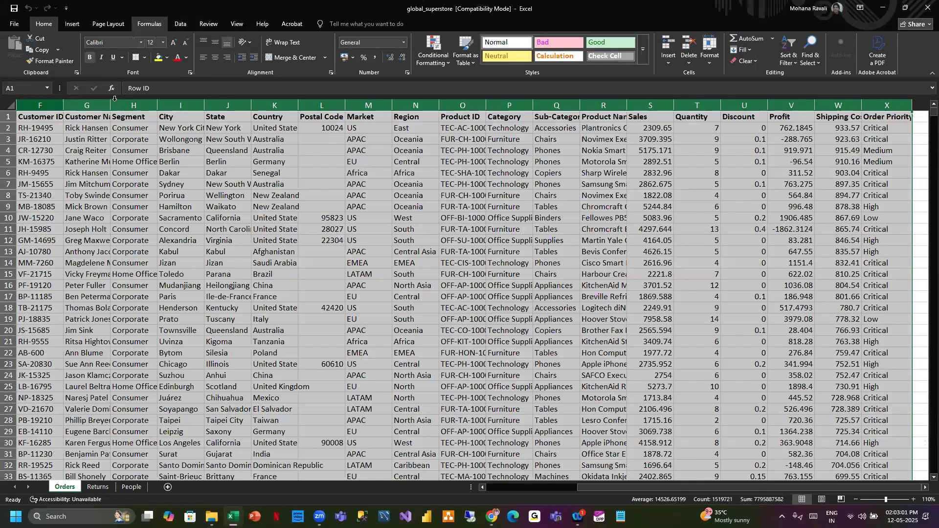
pyautogui.doubleClick(112, 101)
pyautogui.click(322, 174)
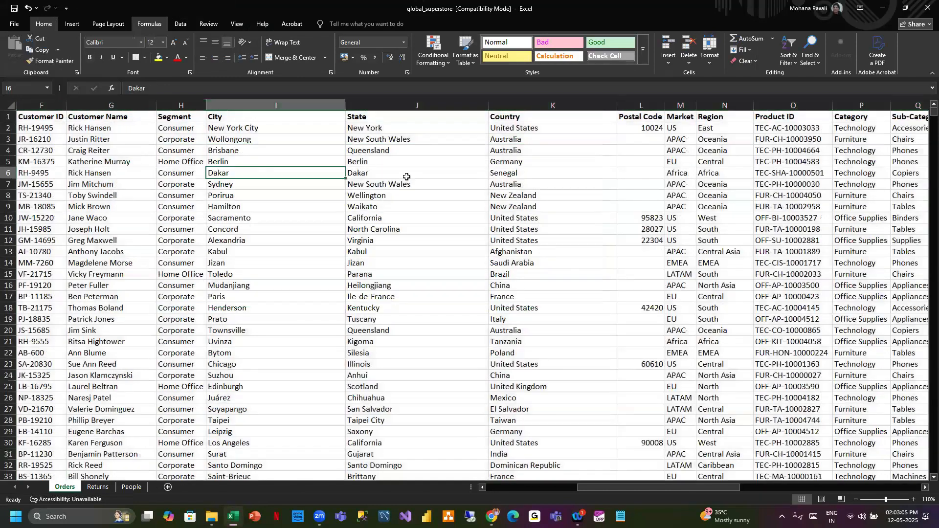
pyautogui.hscroll(-5, 407, 178)
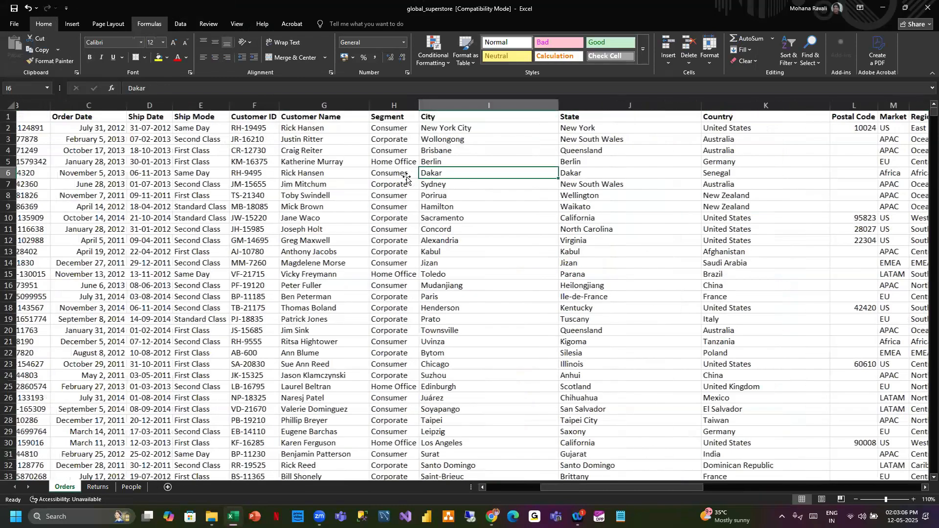
pyautogui.click(117, 139)
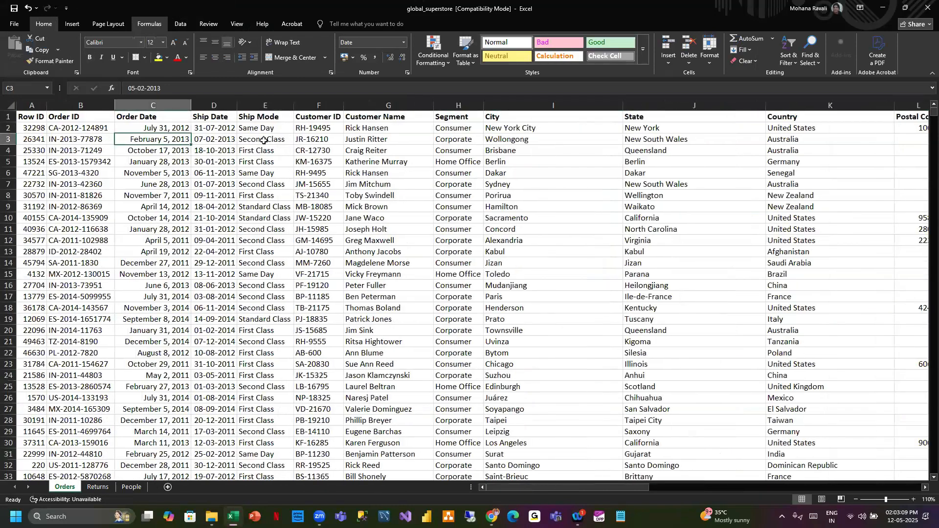
pyautogui.press('Right')
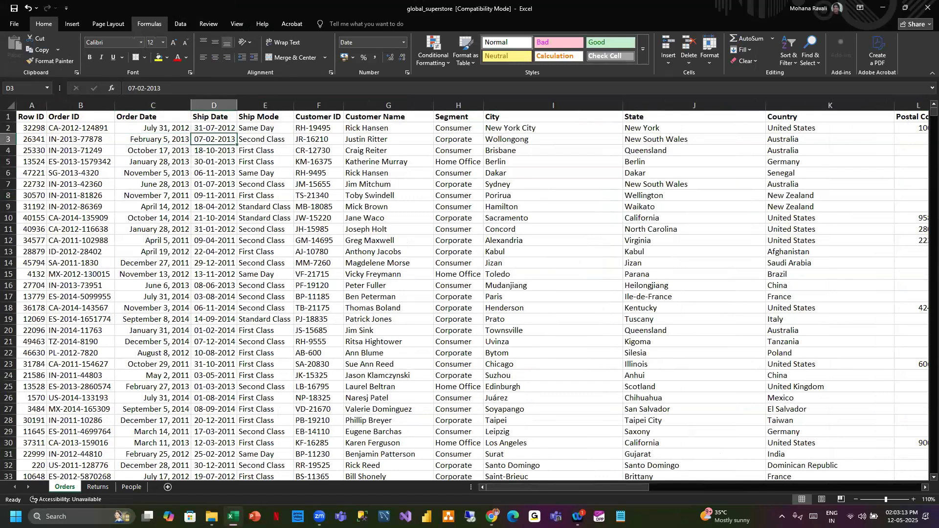
# - Turn on filters for the Orders header row and open the Customer Name filter list, closing it unchanged
pyautogui.hotkey('alt', 'Tab')
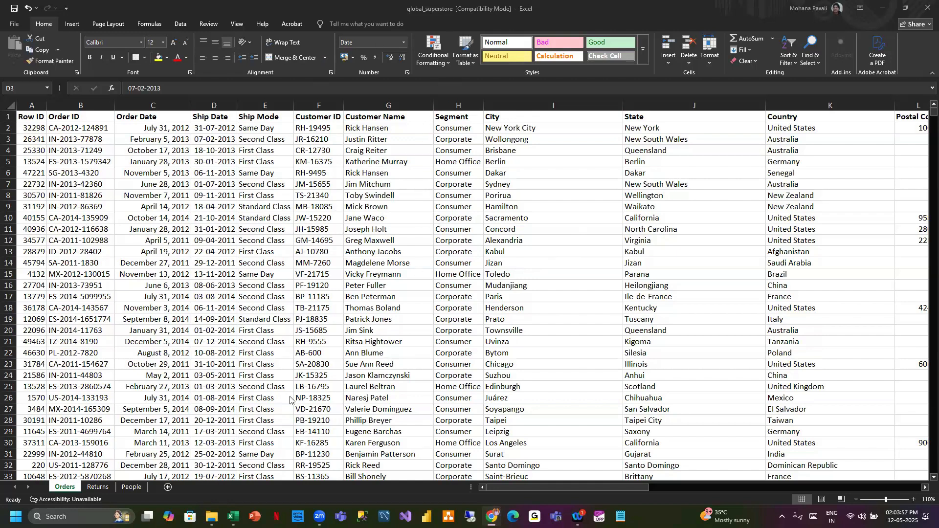
pyautogui.click(394, 162)
pyautogui.moveTo(374, 118); pyautogui.dragTo(376, 195)
pyautogui.hotkey('ctrl', 'shift', 'Down')
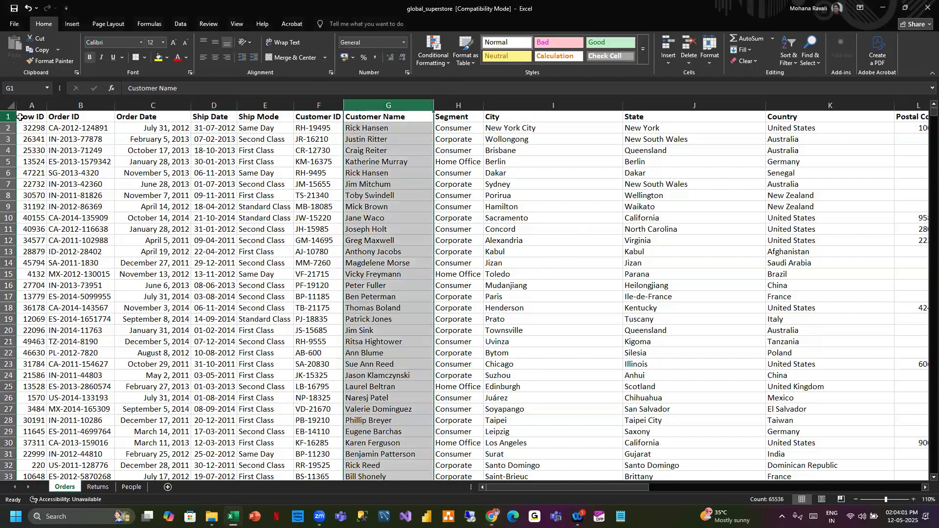
pyautogui.click(17, 117)
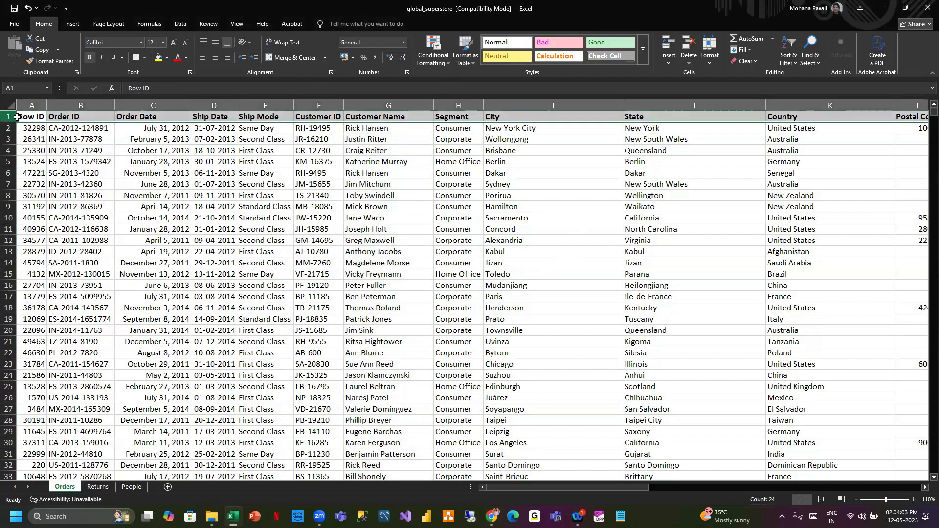
pyautogui.hotkey('ctrl', 'shift', 'l')
pyautogui.click(385, 172)
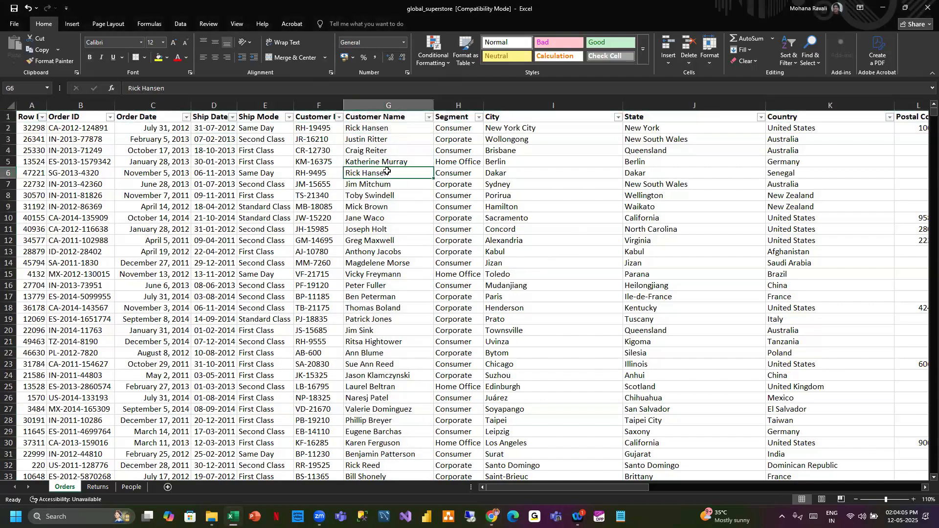
pyautogui.click(429, 117)
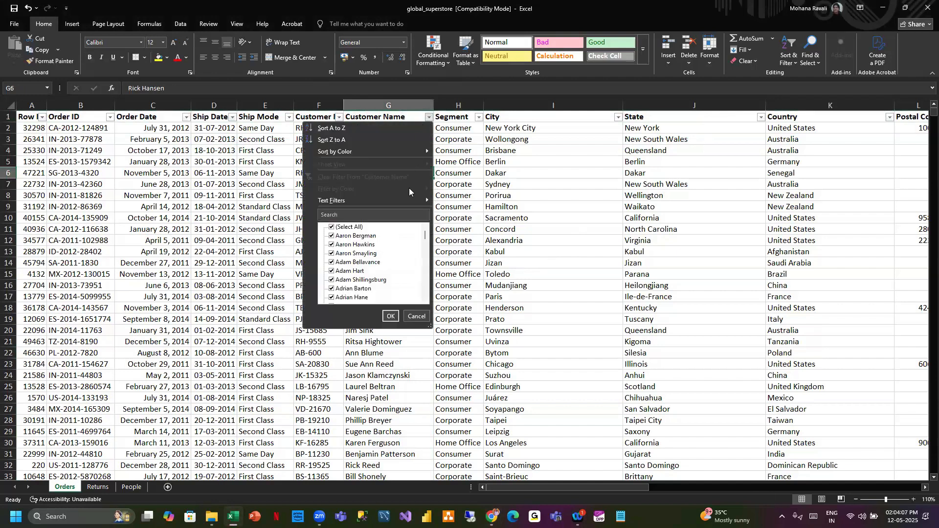
pyautogui.click(392, 316)
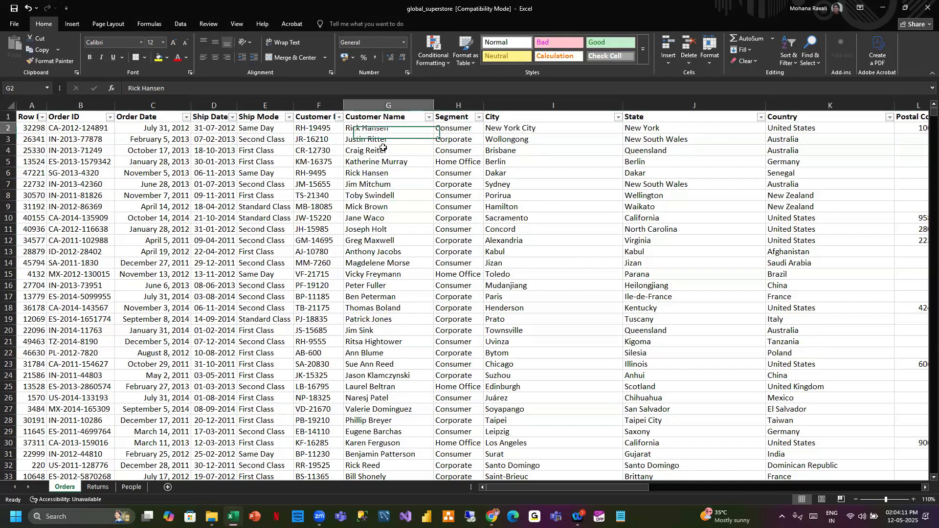
# - Copy the first fifteen Customer Name entries and create a new blank workbook
pyautogui.moveTo(384, 127); pyautogui.dragTo(388, 285)
pyautogui.hotkey('ctrl', 'c')
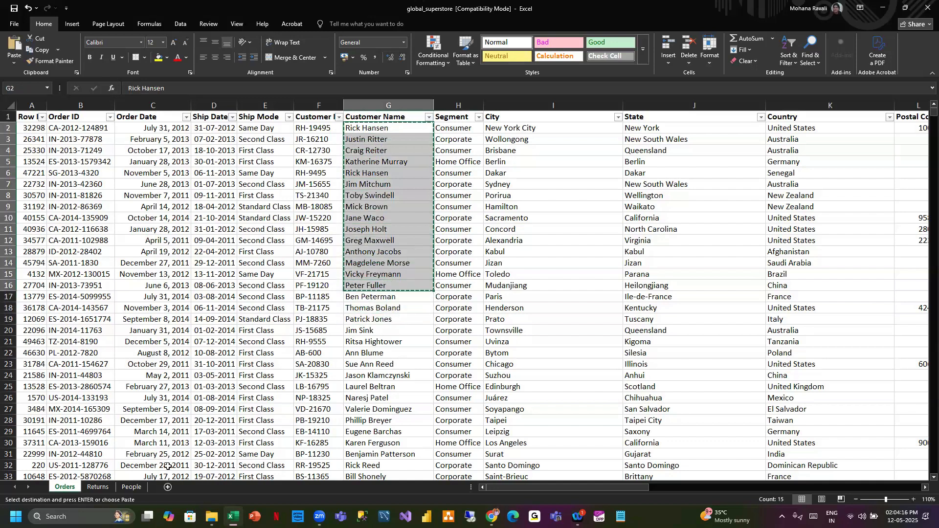
pyautogui.click(611, 10)
pyautogui.hotkey('ctrl', 'n')
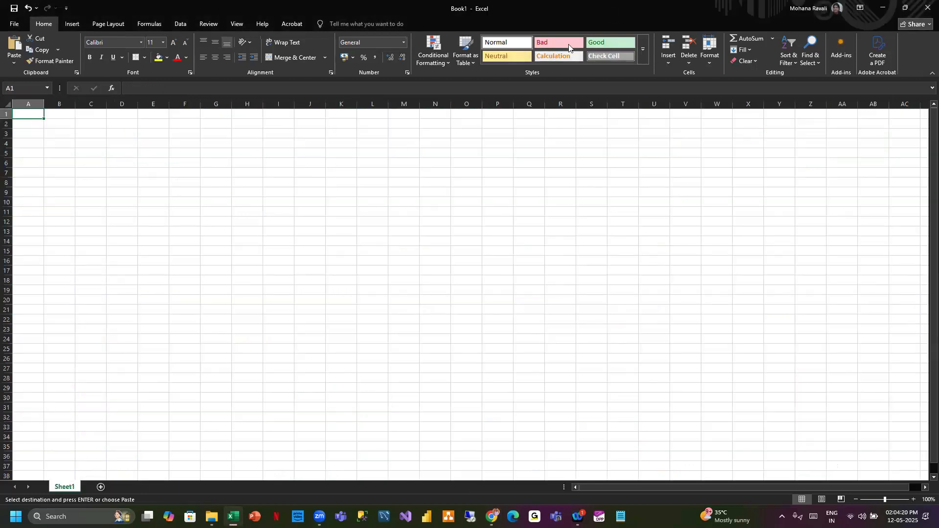
# - Paste the copied names starting at cell A2 of the new sheet and widen column A
pyautogui.click(31, 122)
pyautogui.hotkey('ctrl', 'v')
pyautogui.moveTo(44, 99); pyautogui.dragTo(75, 100)
pyautogui.click(48, 113)
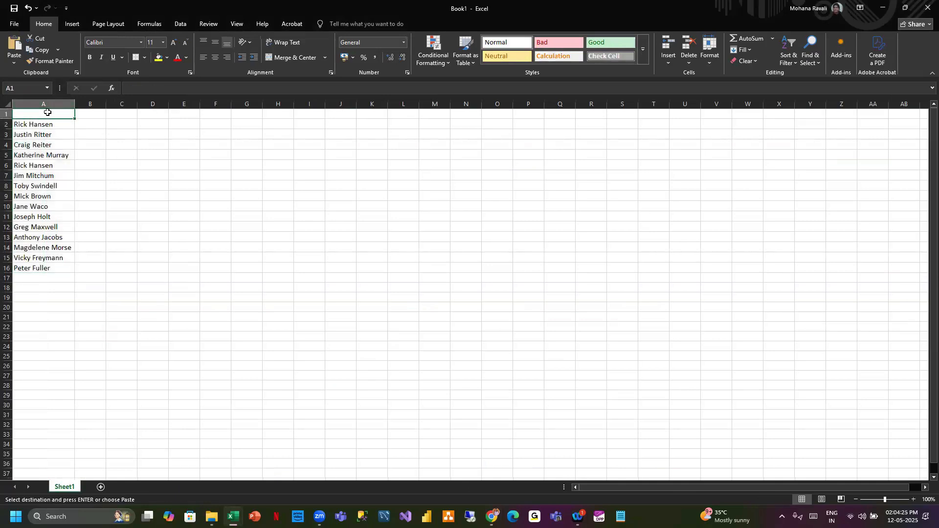
# - Enter the header Names in cell A1
pyautogui.write('Names')
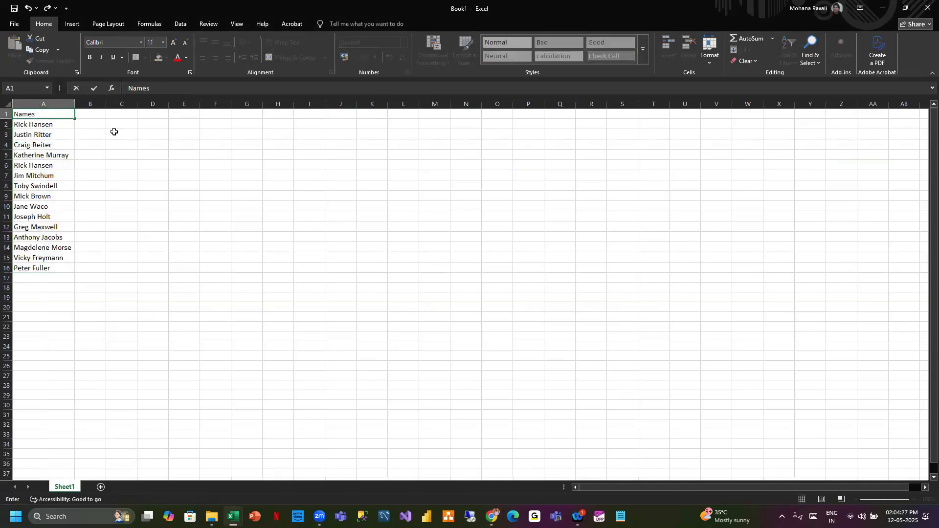
pyautogui.click(161, 166)
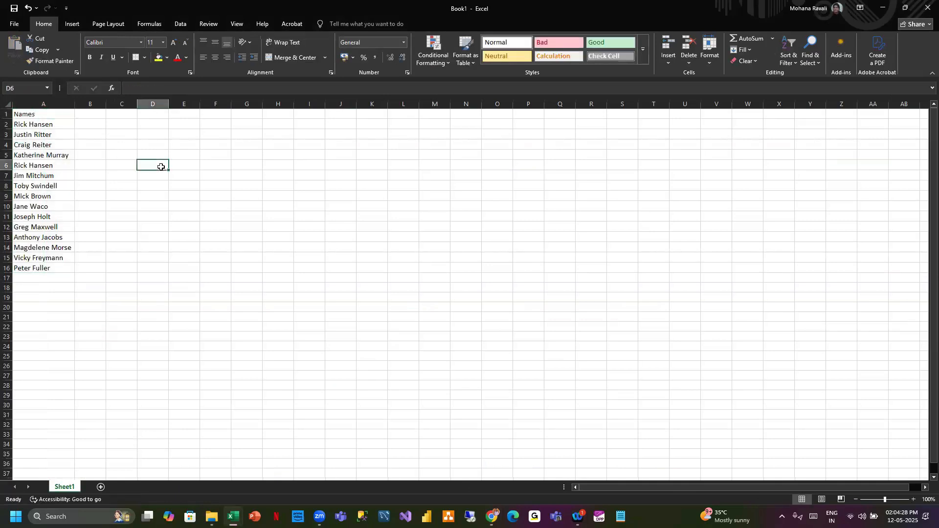
# - Bold the Names header in cell A1
pyautogui.click(914, 499)
pyautogui.click(914, 499)
pyautogui.scroll(2, 177, 205)
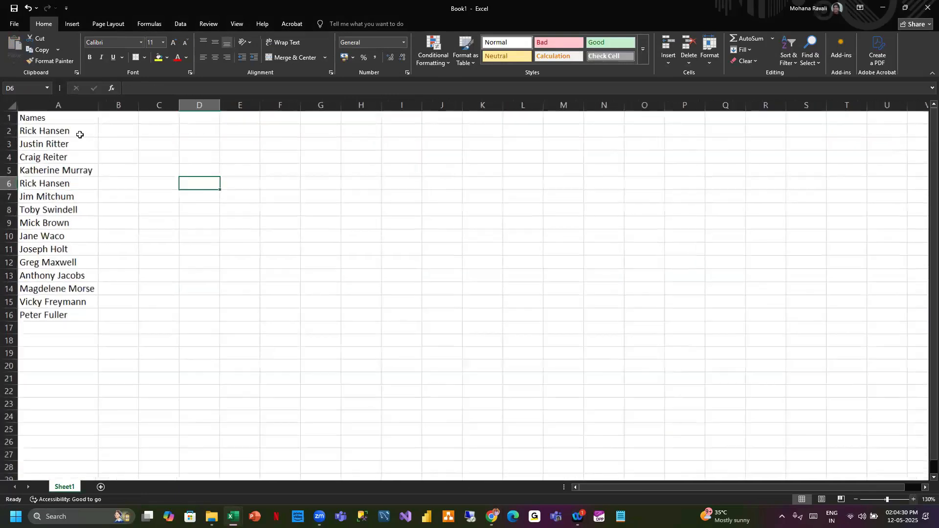
pyautogui.click(53, 123)
pyautogui.hotkey('ctrl', 'b')
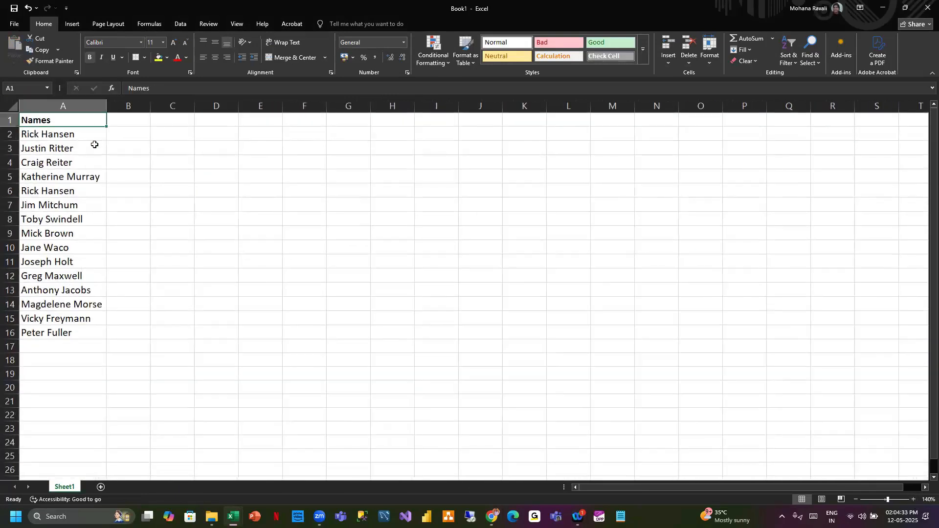
pyautogui.moveTo(61, 134); pyautogui.dragTo(87, 333)
pyautogui.click(737, 391)
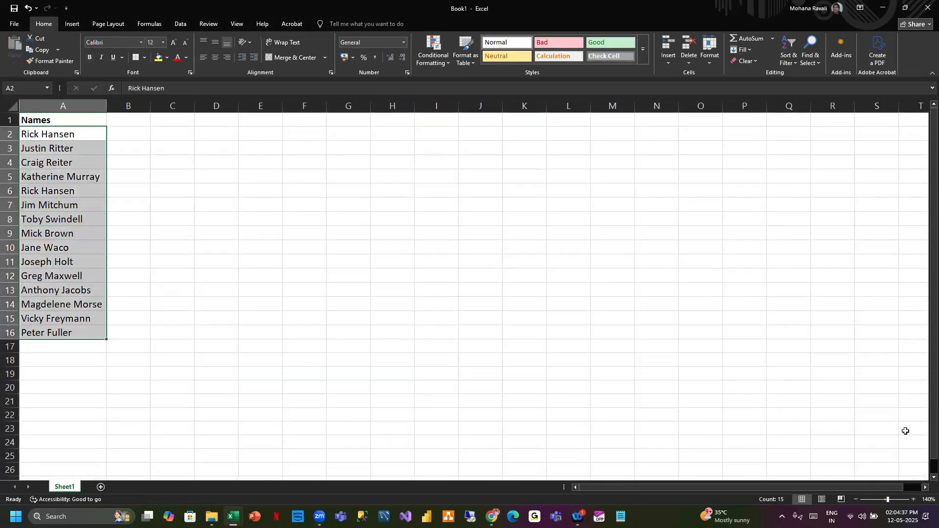
pyautogui.click(856, 498)
# - Enter the header Upper in cell B1
pyautogui.click(119, 116)
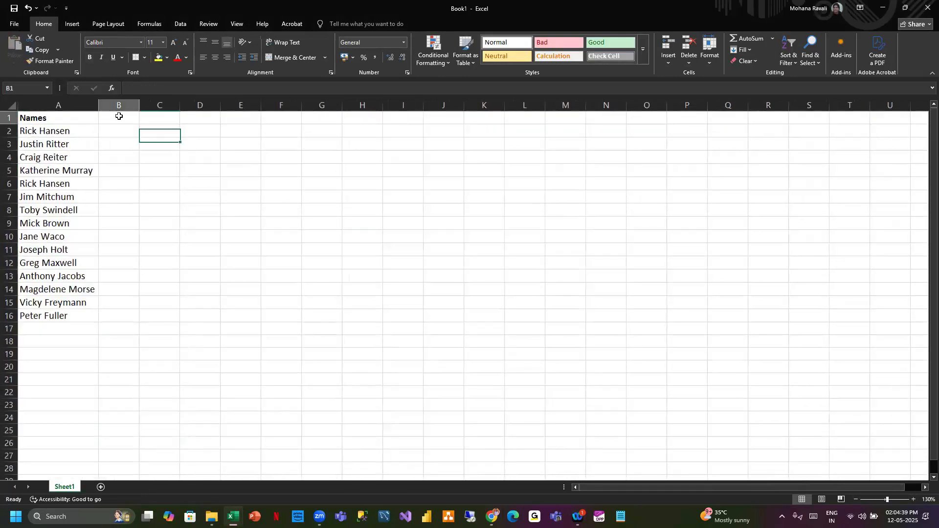
pyautogui.write('Upper')
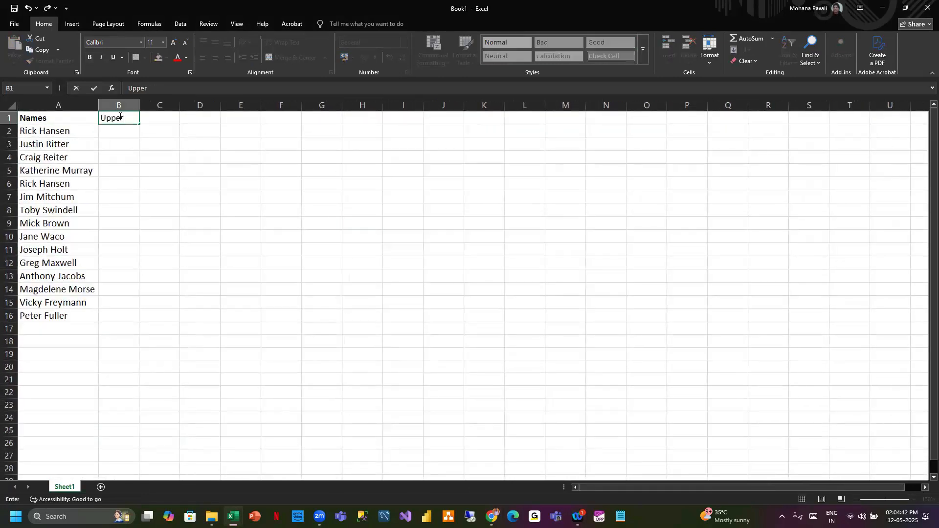
pyautogui.press('Return')
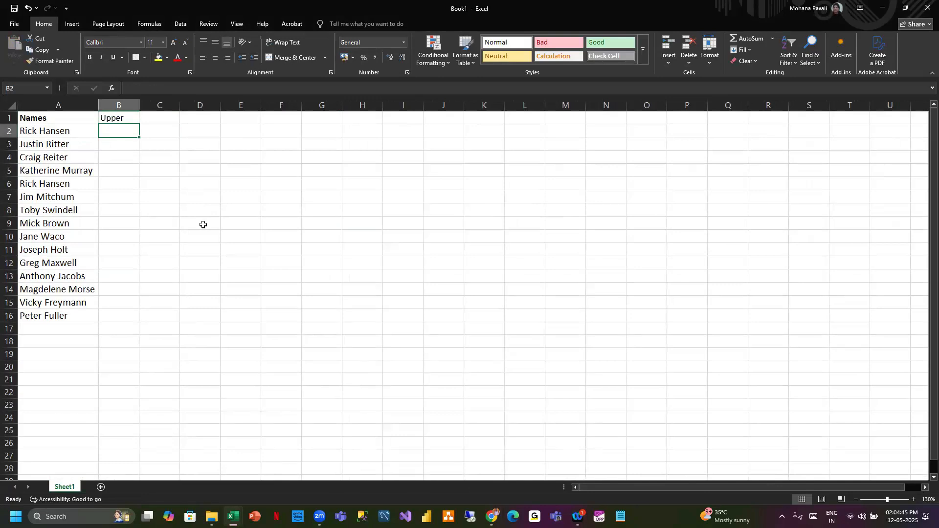
# - Enter the formula =UPPER(A2) in cell B2 and autofit column B's width
pyautogui.write('=')
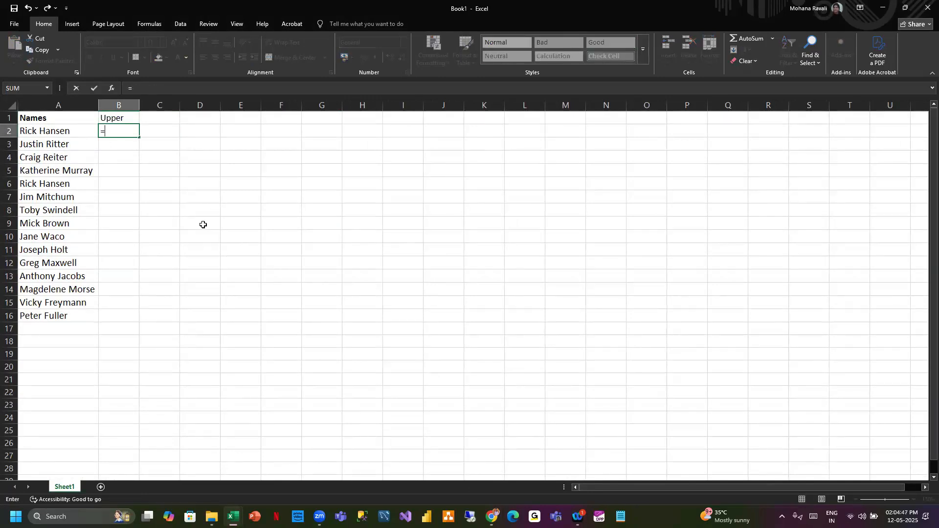
pyautogui.write('up')
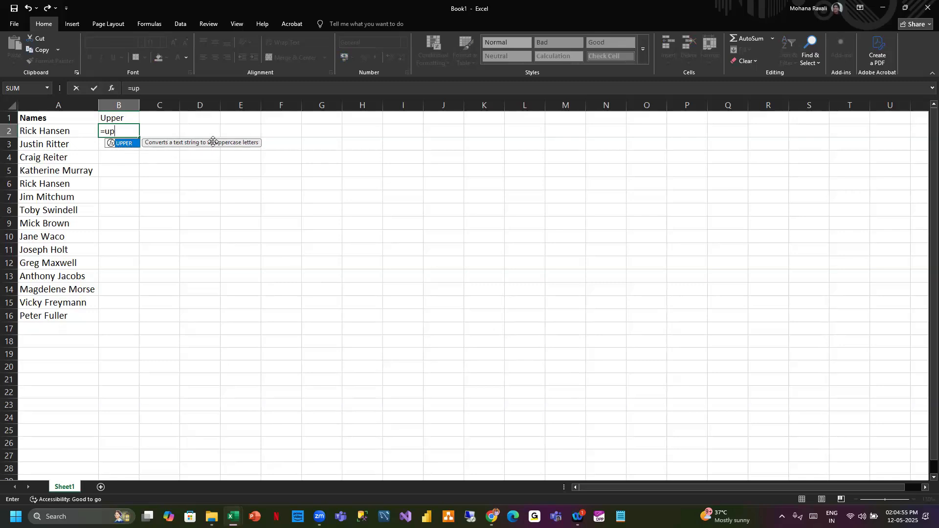
pyautogui.doubleClick(126, 145)
pyautogui.click(48, 130)
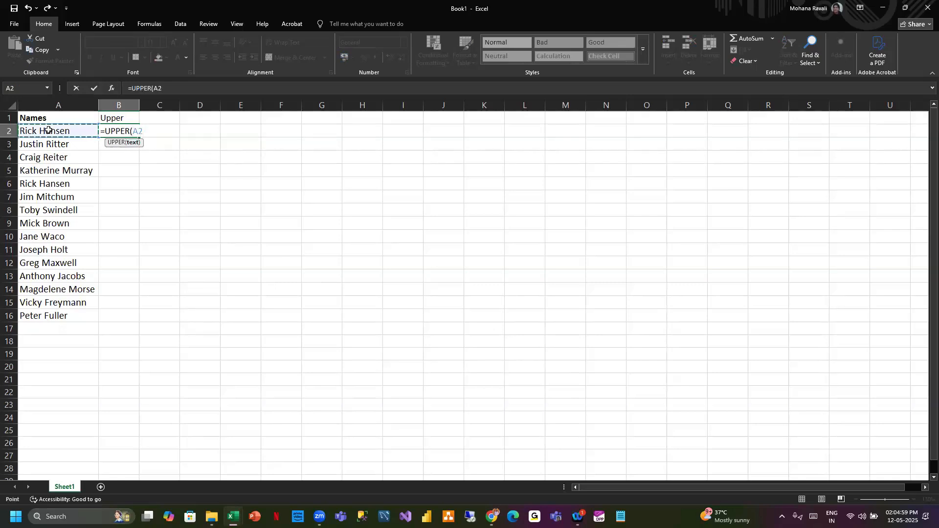
pyautogui.write(')')
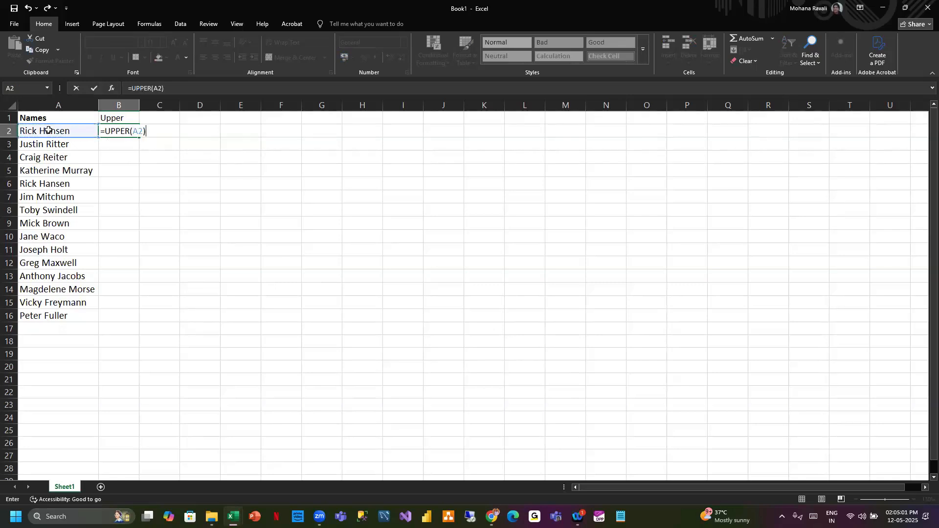
pyautogui.press('Return')
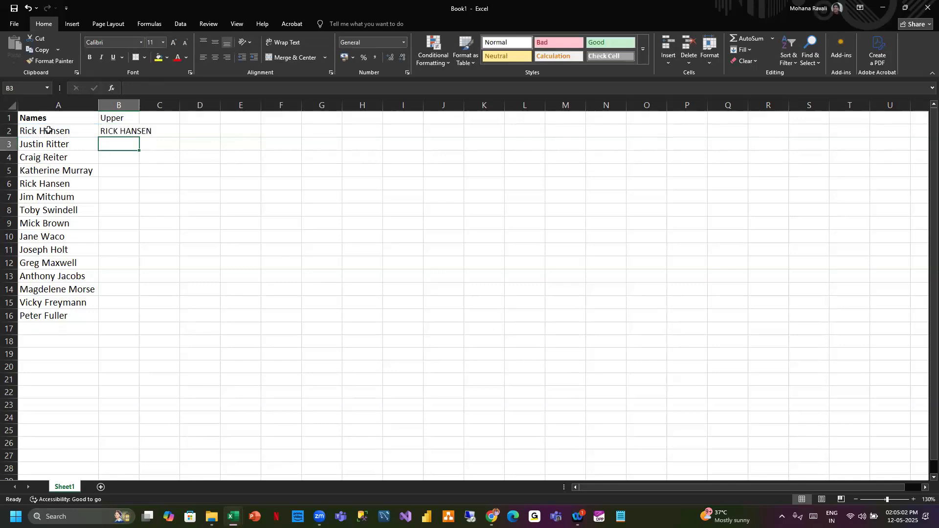
pyautogui.doubleClick(140, 107)
pyautogui.click(152, 135)
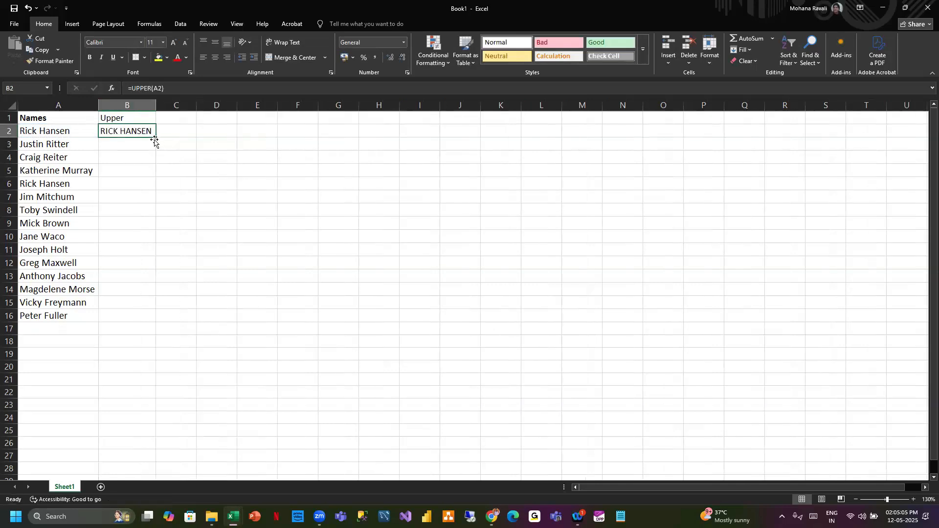
# - Fill the UPPER formula down column B and widen the column, then undo both changes
pyautogui.doubleClick(154, 139)
pyautogui.moveTo(167, 106); pyautogui.dragTo(167, 106)
pyautogui.click(159, 131)
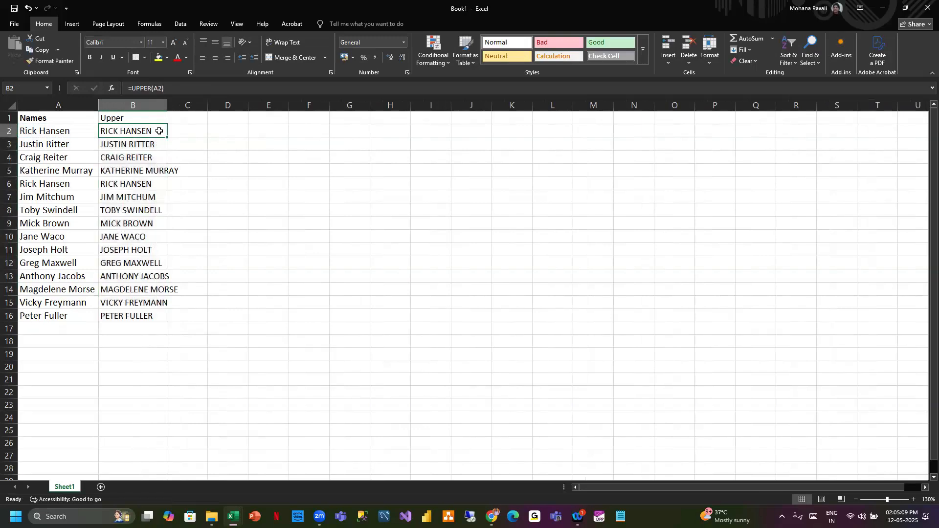
pyautogui.hotkey('ctrl', 'z')
pyautogui.hotkey('ctrl', 'z')
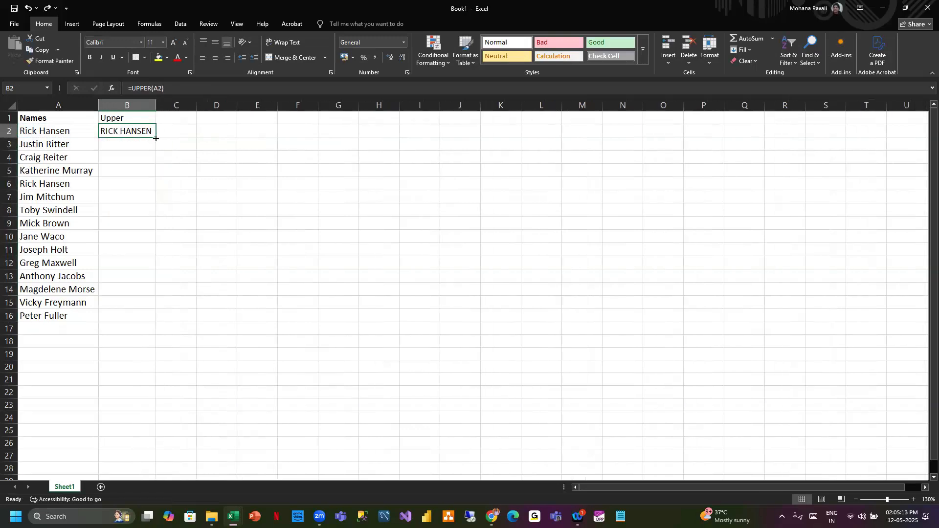
# - Fill the UPPER formula down to row 16 and autofit column B
pyautogui.doubleClick(154, 138)
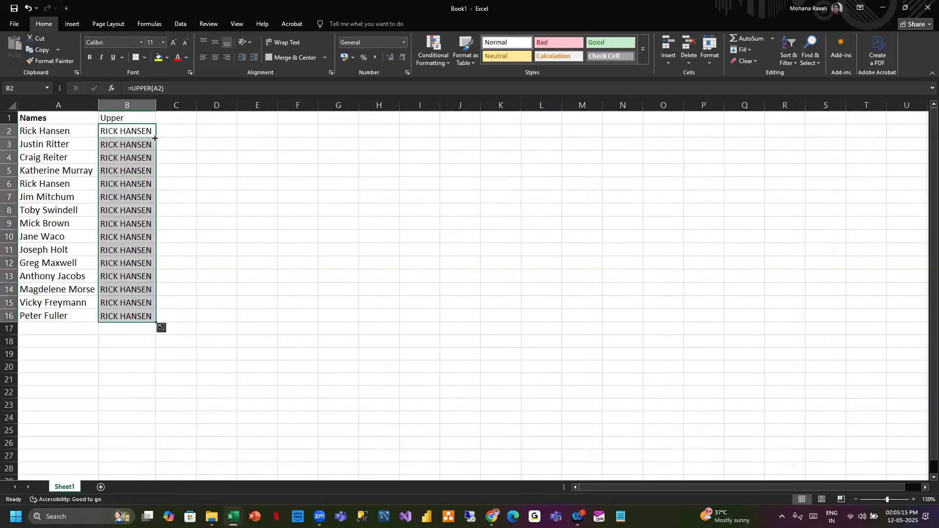
pyautogui.doubleClick(156, 106)
pyautogui.click(63, 252)
pyautogui.click(66, 209)
pyautogui.click(65, 172)
pyautogui.click(69, 146)
pyautogui.moveTo(137, 132); pyautogui.dragTo(151, 313)
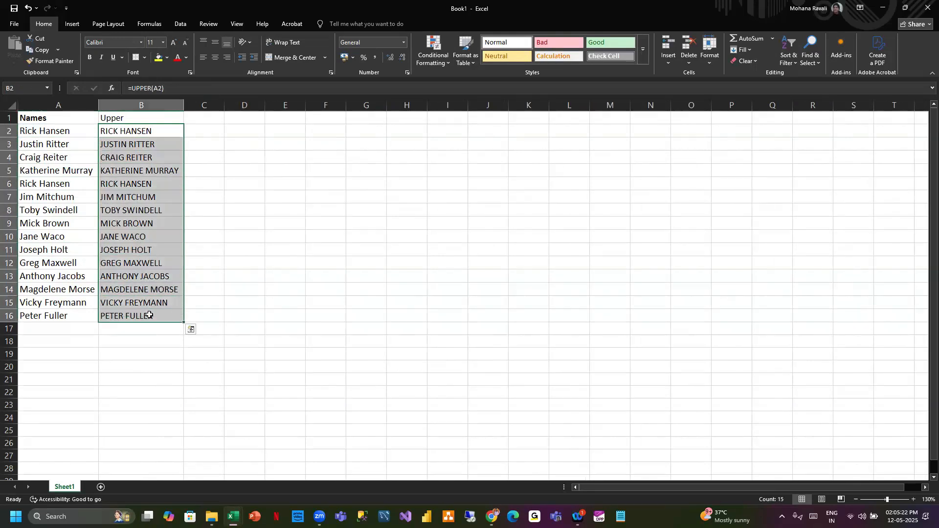
# - Enter the header Lower in cell C1
pyautogui.click(200, 119)
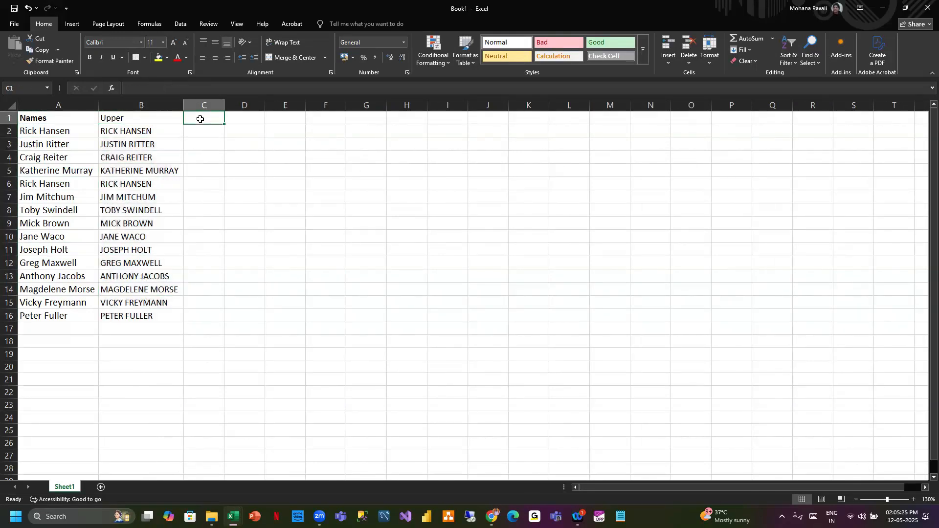
pyautogui.write('Lower')
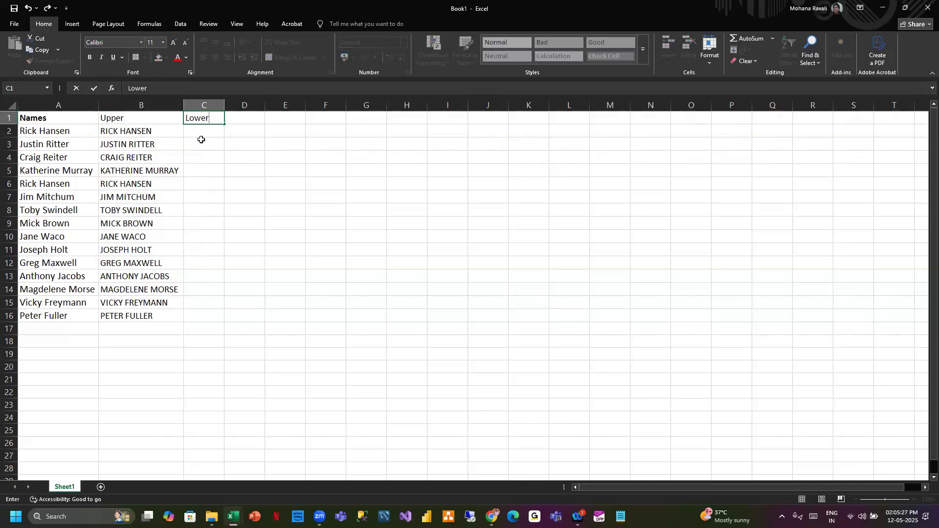
pyautogui.click(201, 132)
# - Enter the formula =LOWER(A2) in cell C2
pyautogui.write('=')
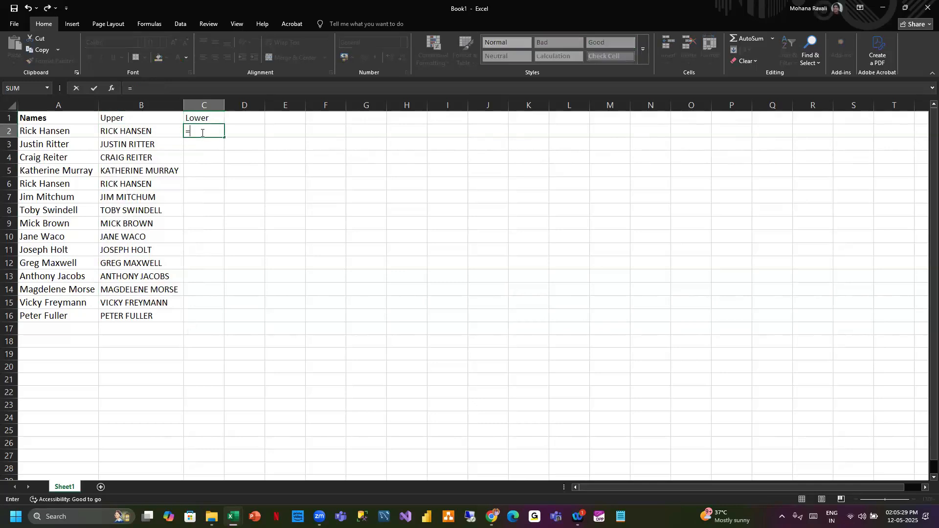
pyautogui.write('lo')
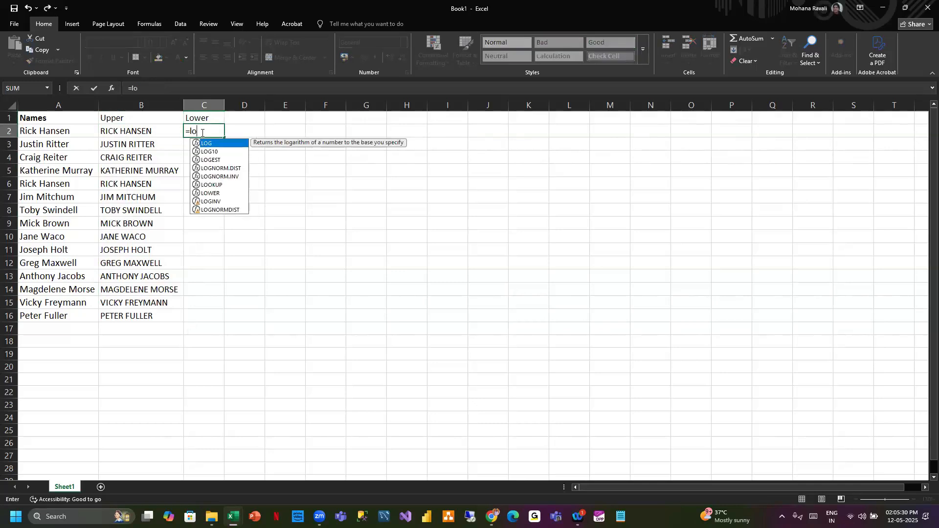
pyautogui.doubleClick(211, 193)
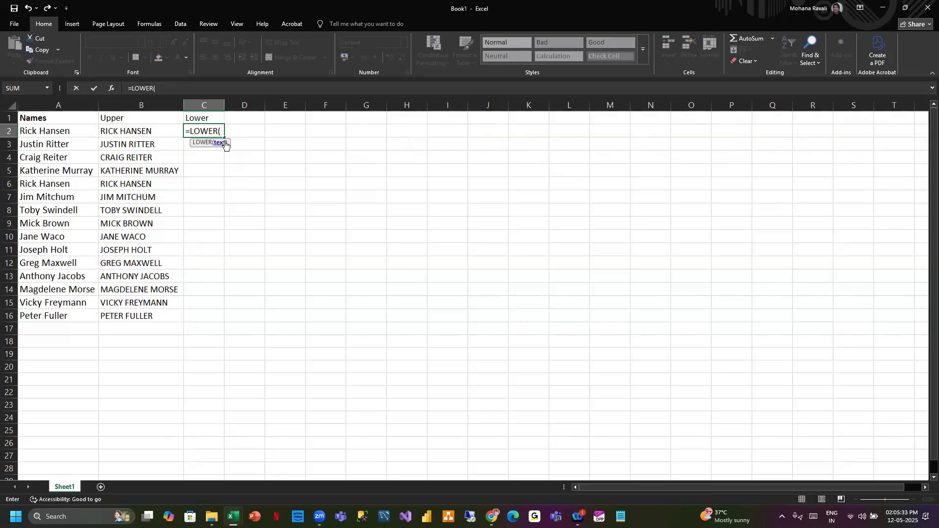
pyautogui.click(77, 132)
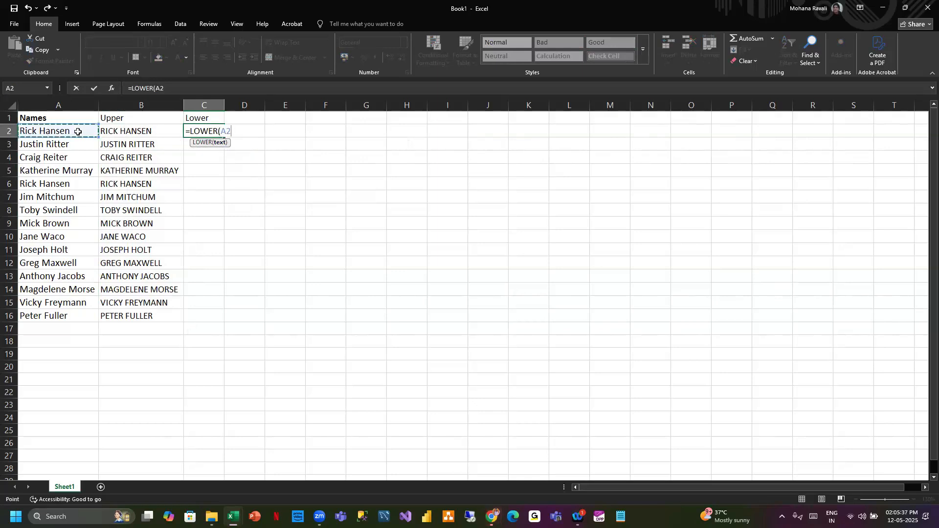
pyautogui.write(')')
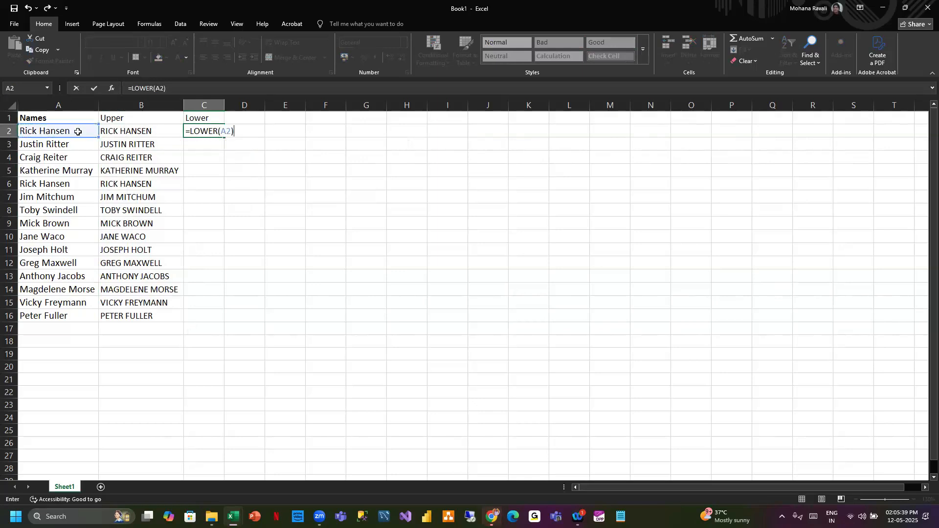
pyautogui.press('Return')
# - Fill the LOWER formula down to row 16 and autofit column C
pyautogui.doubleClick(224, 105)
pyautogui.click(229, 133)
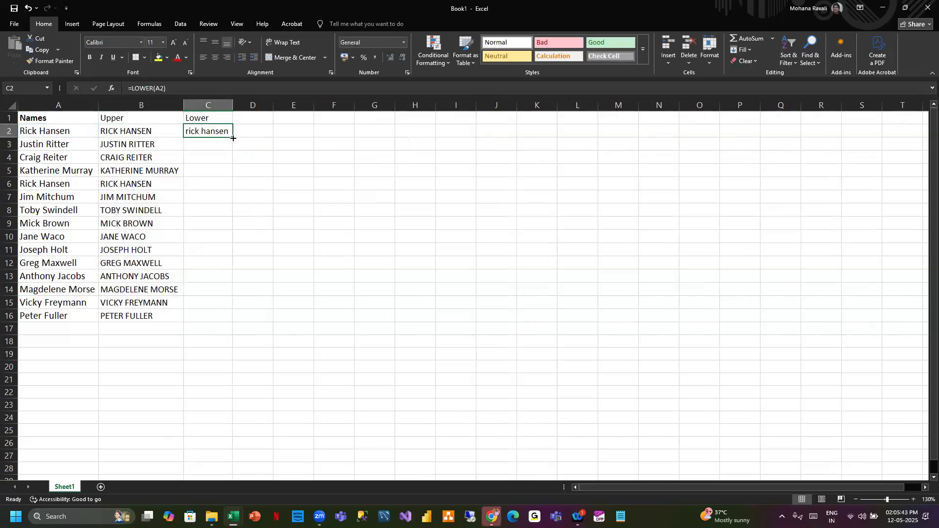
pyautogui.doubleClick(233, 139)
pyautogui.doubleClick(233, 105)
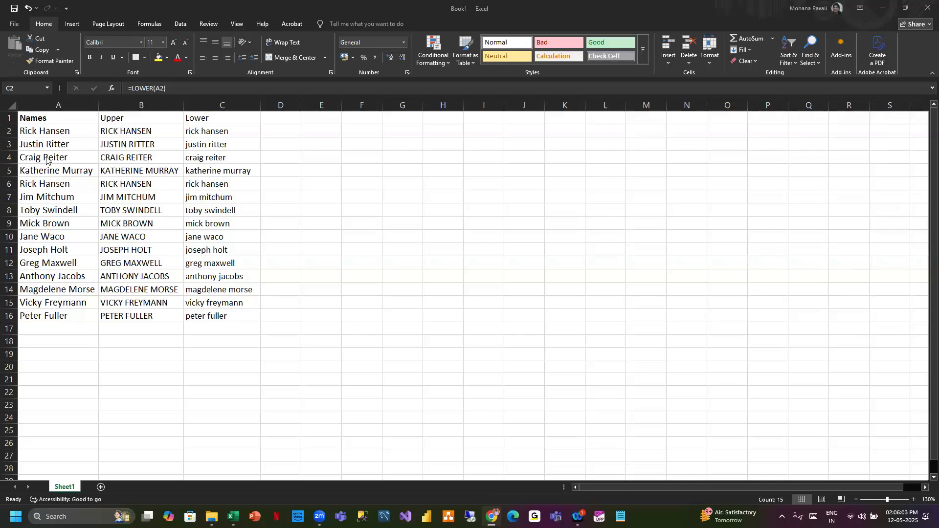
# - Enter the formula =PROPER(A2) in cell D2 and autofit column D
pyautogui.hotkey('alt', 'Tab')
pyautogui.click(279, 129)
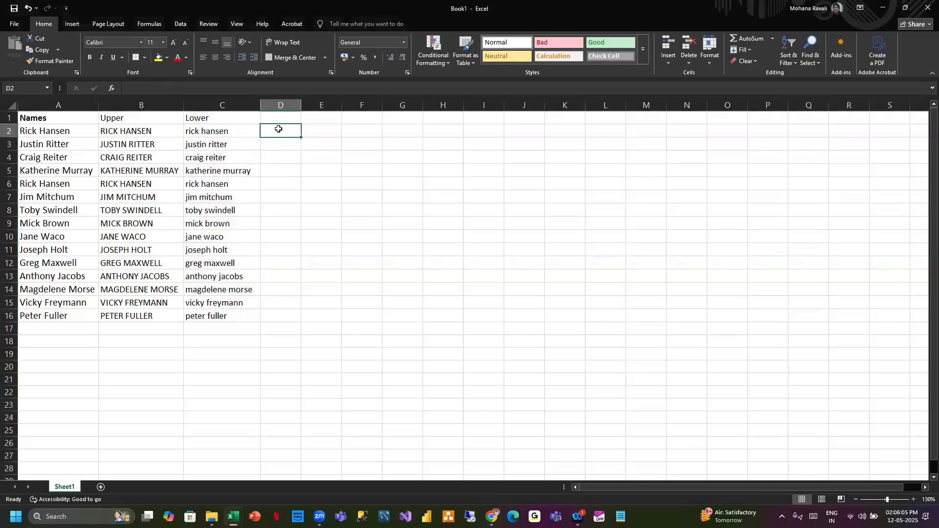
pyautogui.write('=pro')
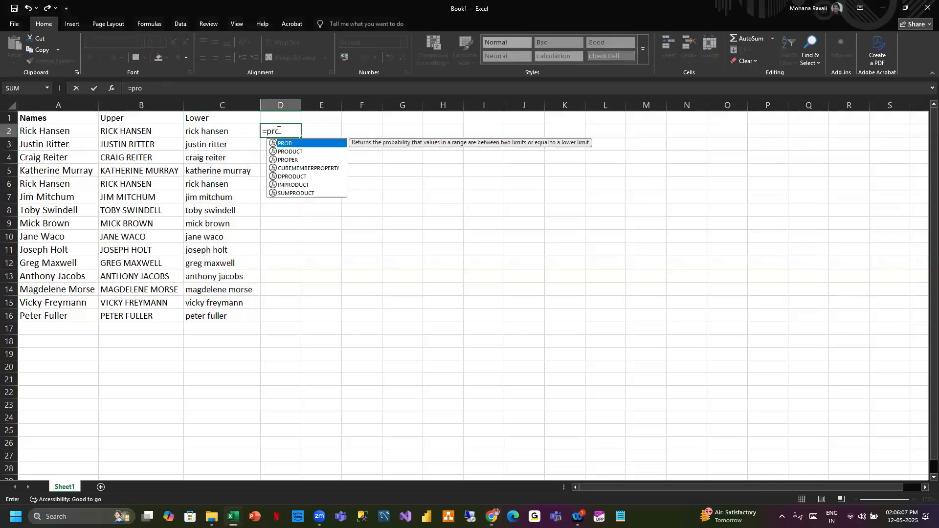
pyautogui.doubleClick(286, 160)
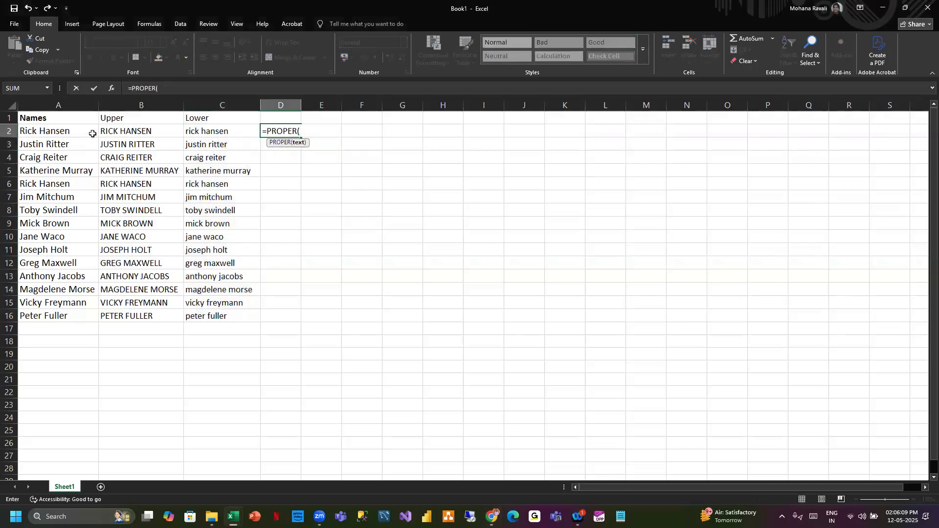
pyautogui.click(74, 133)
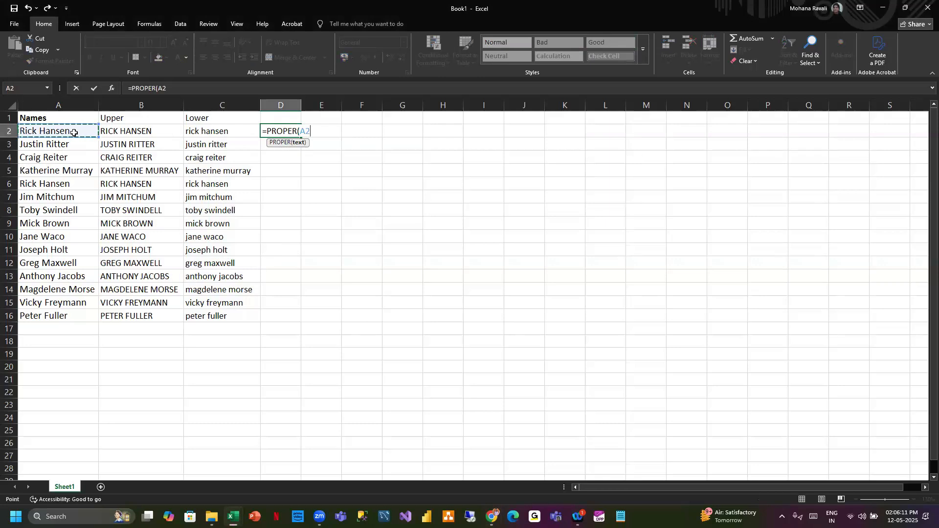
pyautogui.write(')')
pyautogui.press('Return')
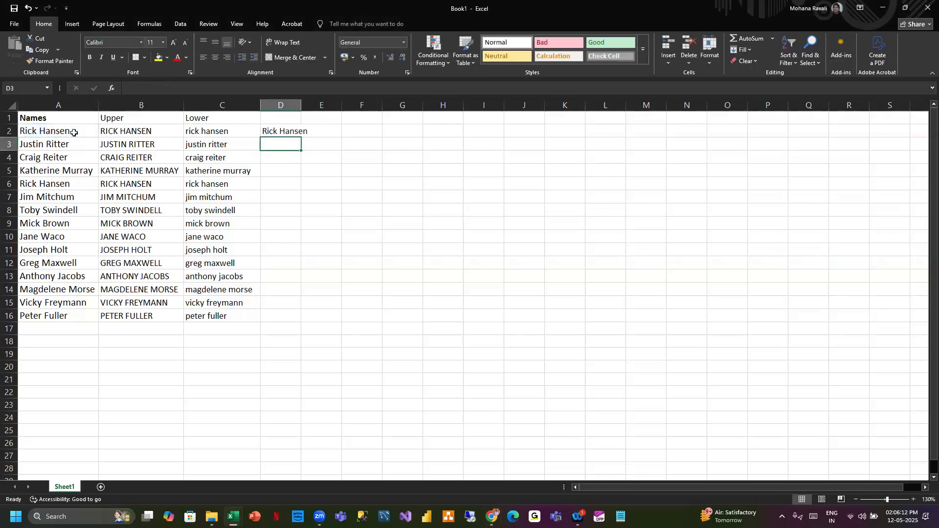
pyautogui.doubleClick(300, 105)
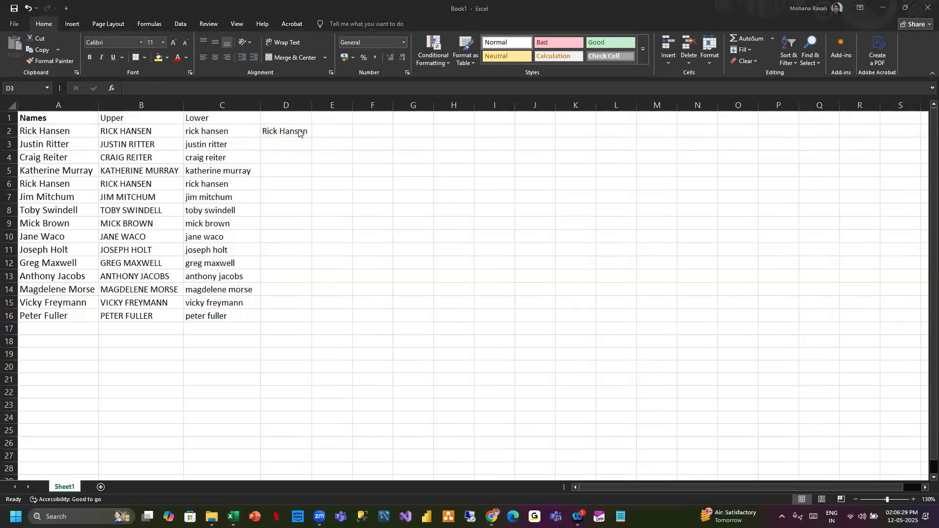
# - Enter the header Proper in cell D1
pyautogui.click(295, 113)
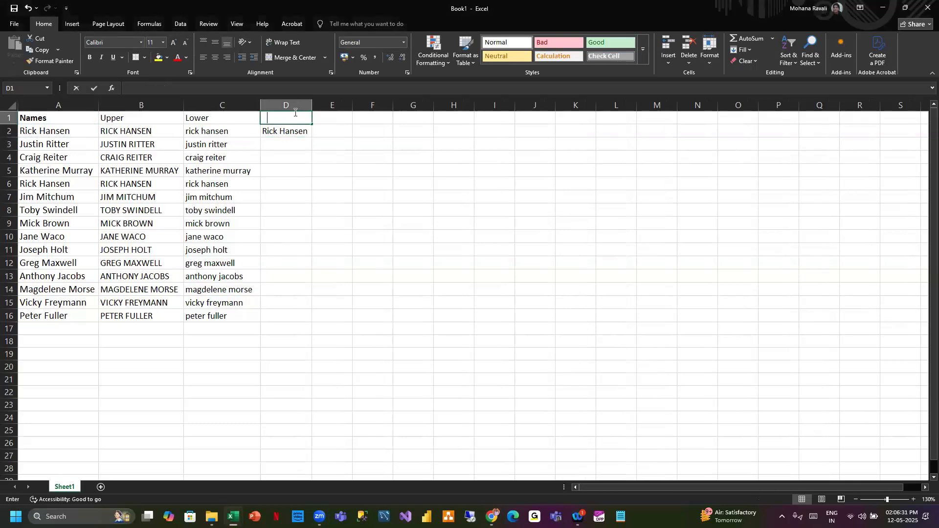
pyautogui.write('Proper')
pyautogui.click(327, 198)
# - Bold the headers in cells B1 through D1
pyautogui.moveTo(136, 119); pyautogui.dragTo(273, 113)
pyautogui.hotkey('ctrl', 'b')
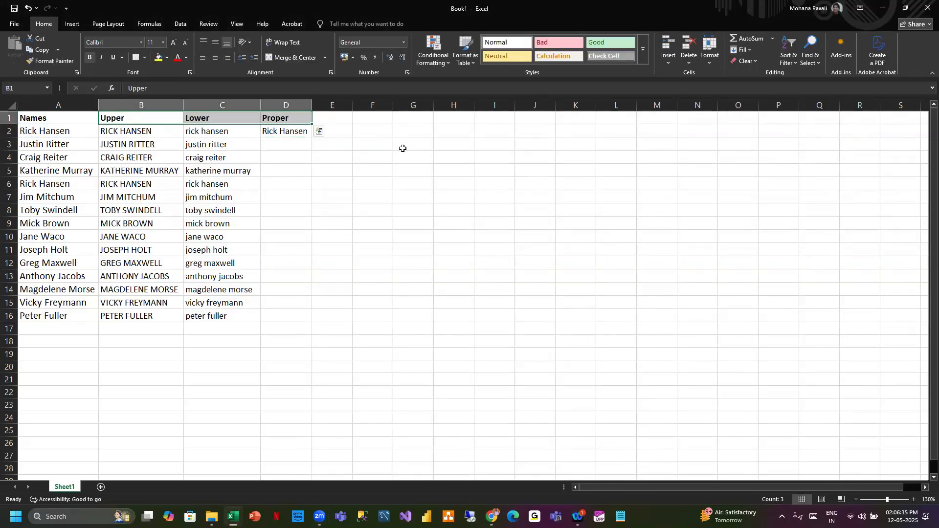
pyautogui.click(401, 145)
# - Fill the PROPER formula down to row 16 and autofit column D
pyautogui.click(286, 133)
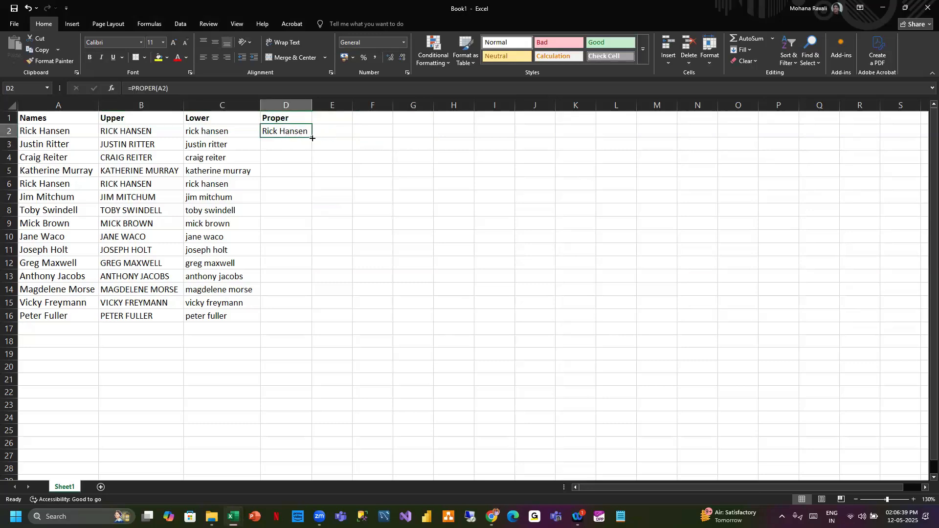
pyautogui.doubleClick(313, 138)
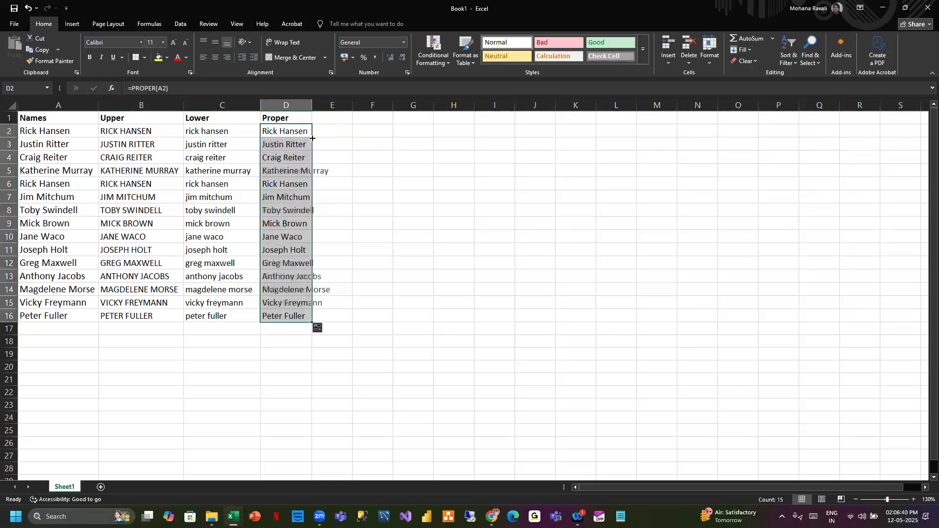
pyautogui.doubleClick(311, 105)
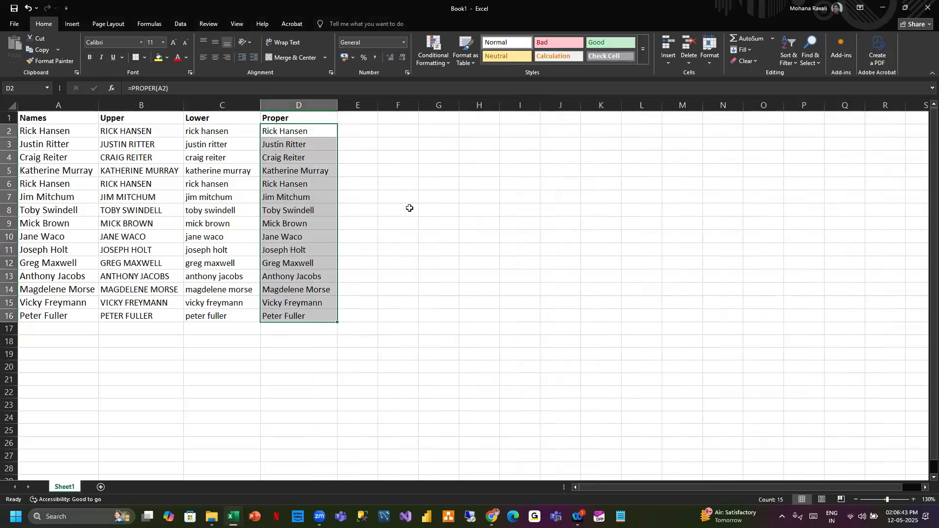
pyautogui.click(364, 123)
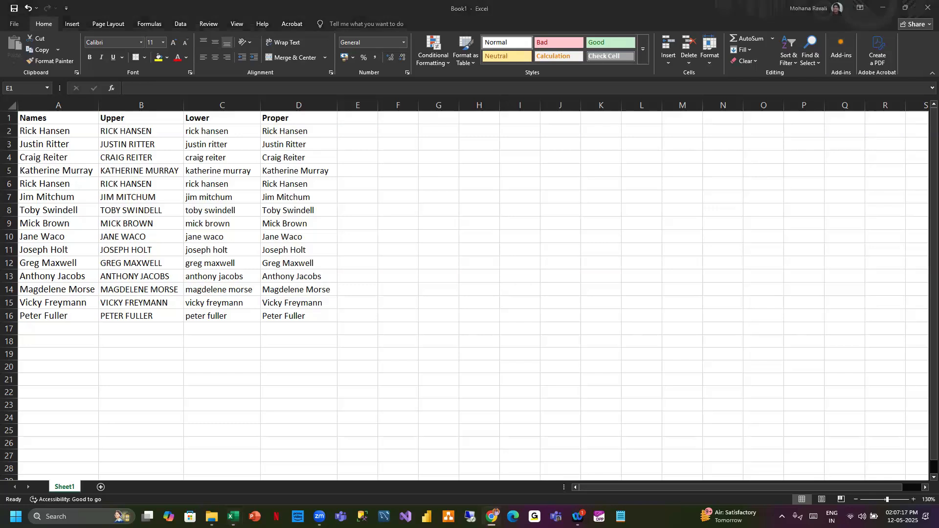
# - Enter the header FIND in cell E1
pyautogui.click(352, 119)
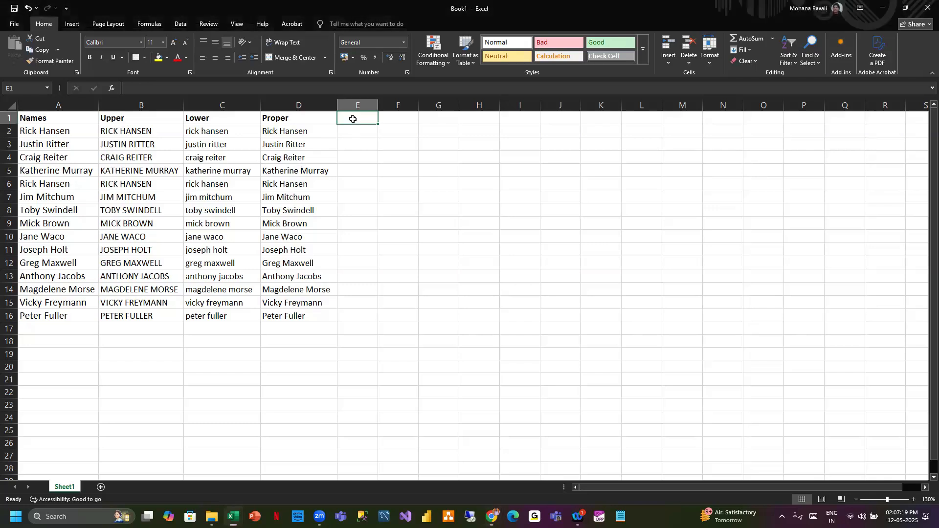
pyautogui.write('FIND')
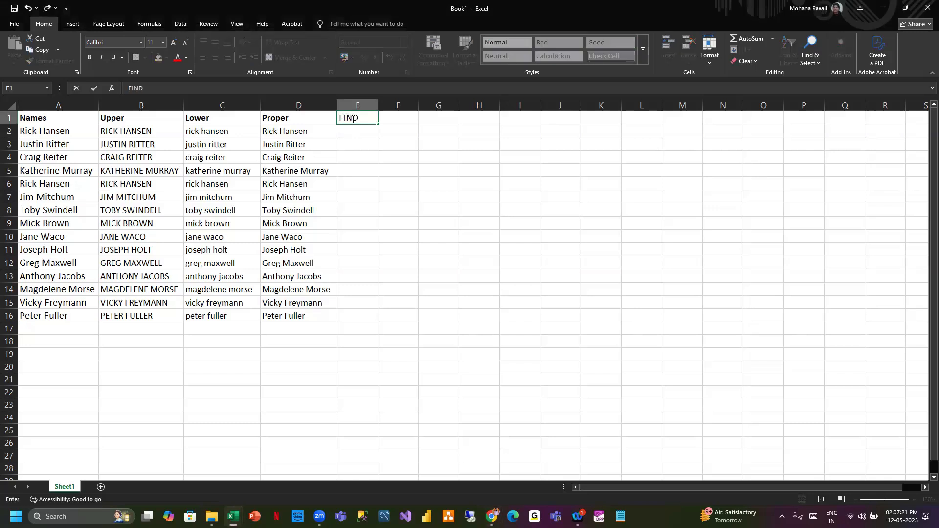
pyautogui.press('Return')
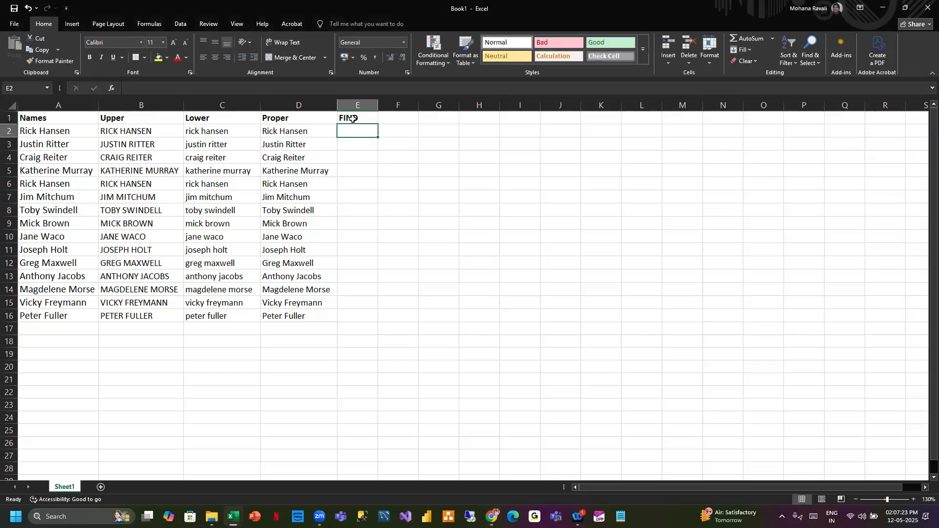
# - Enter the formula =FIND("a",A2) in cell E2 and fill it down to row 16
pyautogui.write('=fin')
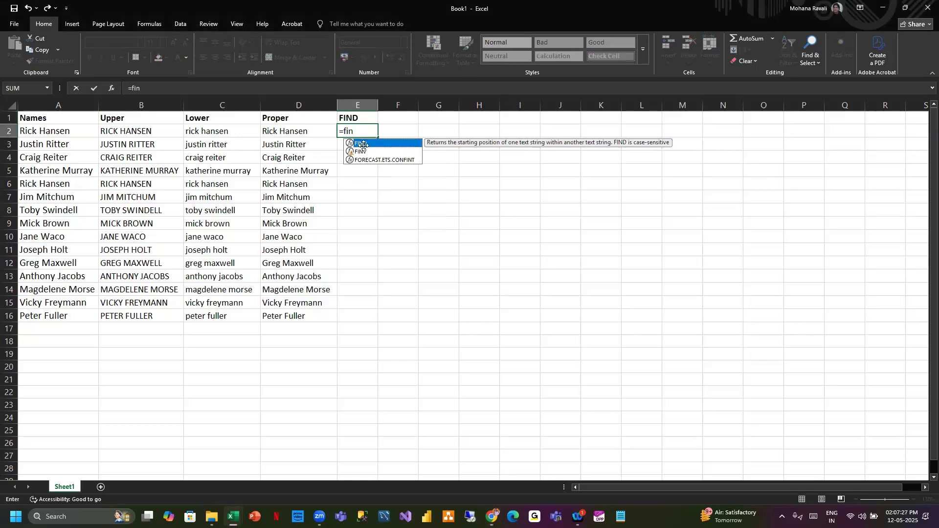
pyautogui.press('Tab')
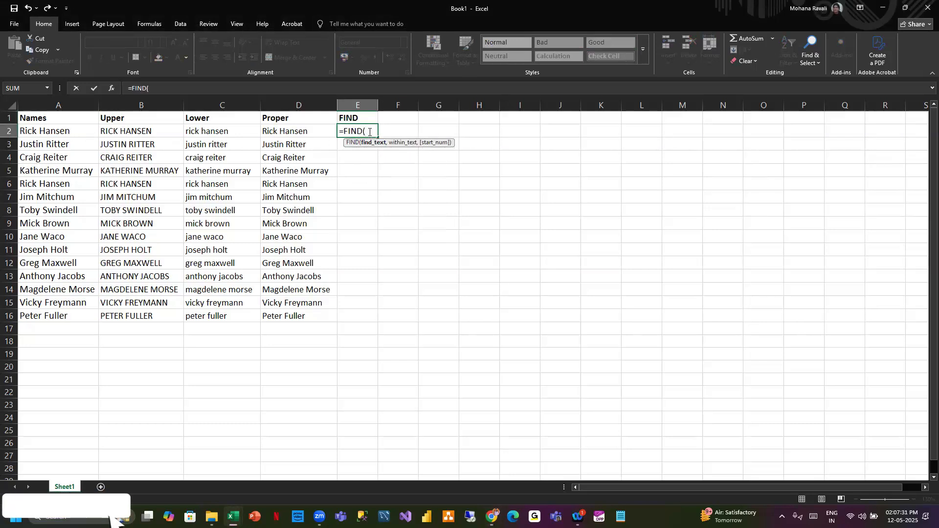
pyautogui.write('"a')
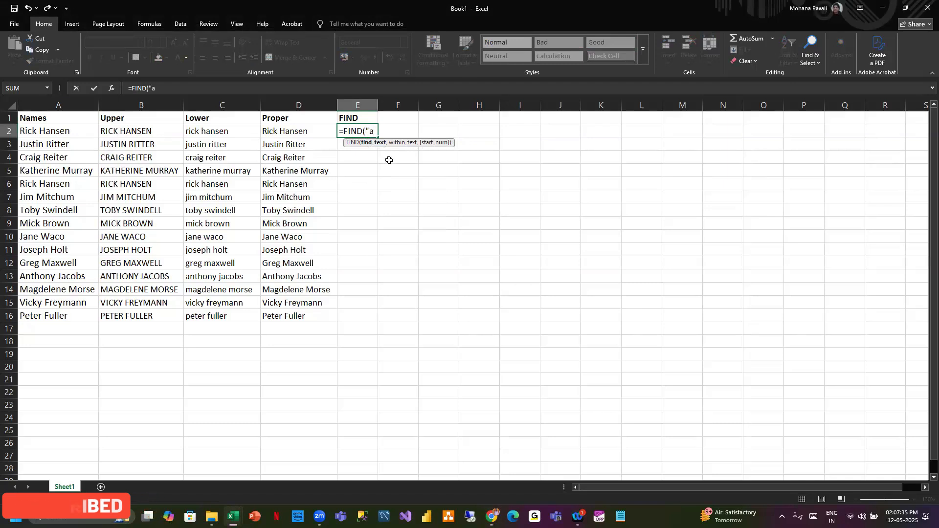
pyautogui.write('"')
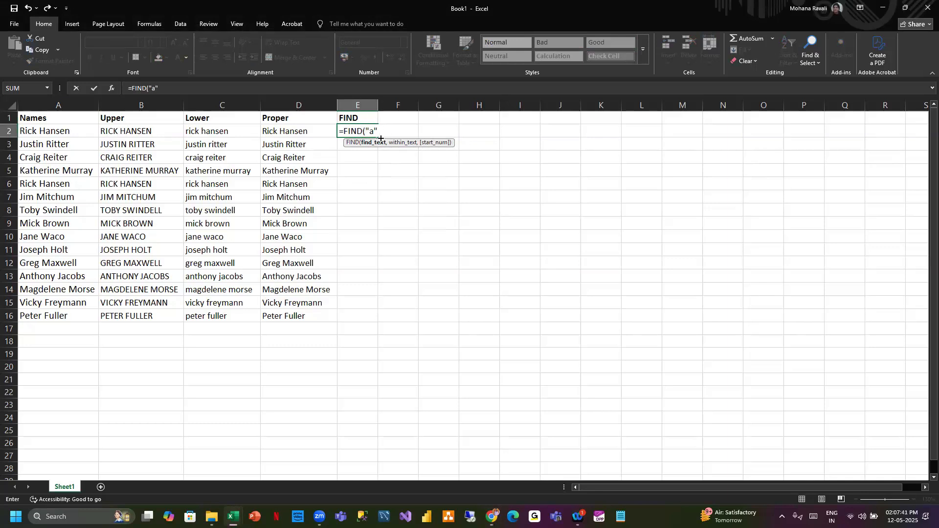
pyautogui.write(',')
pyautogui.click(70, 131)
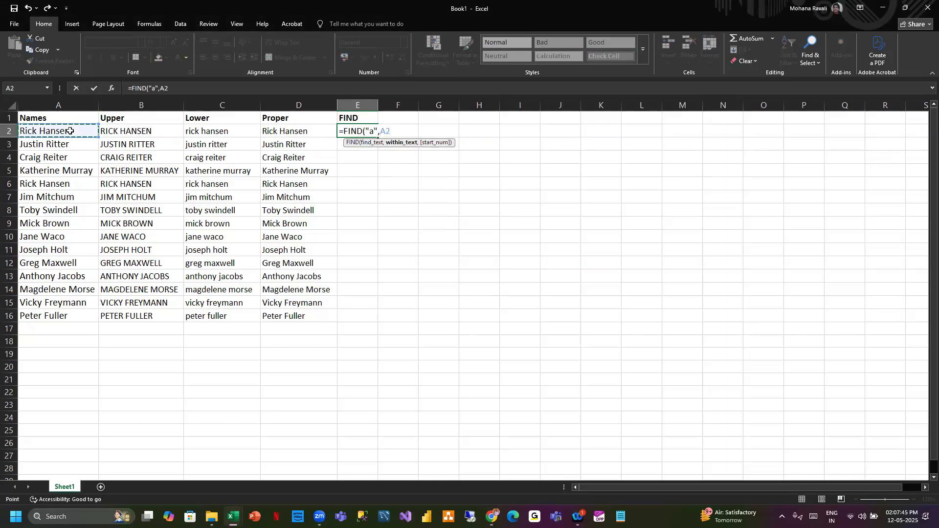
pyautogui.press('Return')
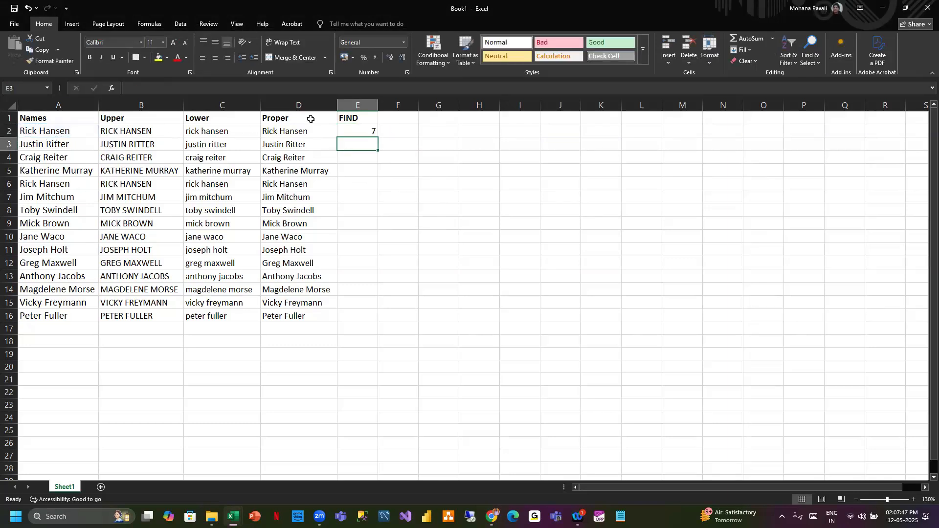
pyautogui.click(371, 130)
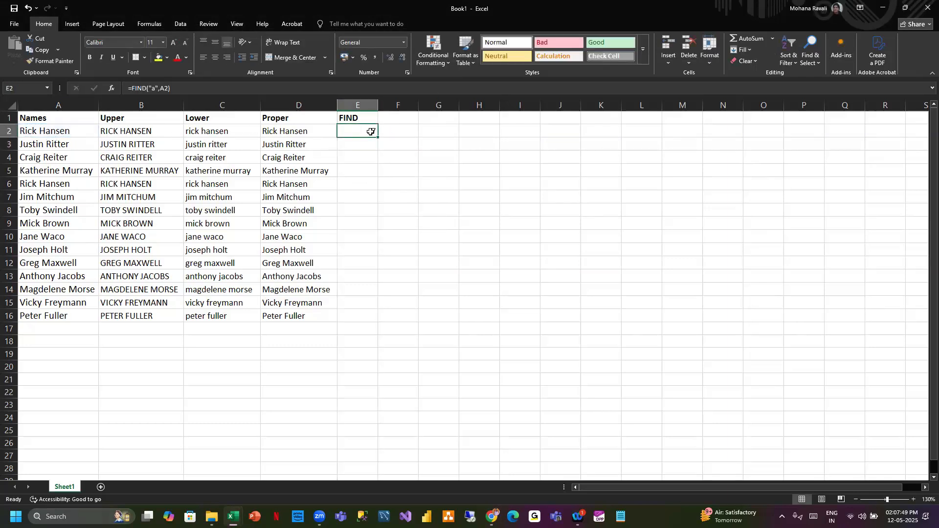
pyautogui.doubleClick(378, 138)
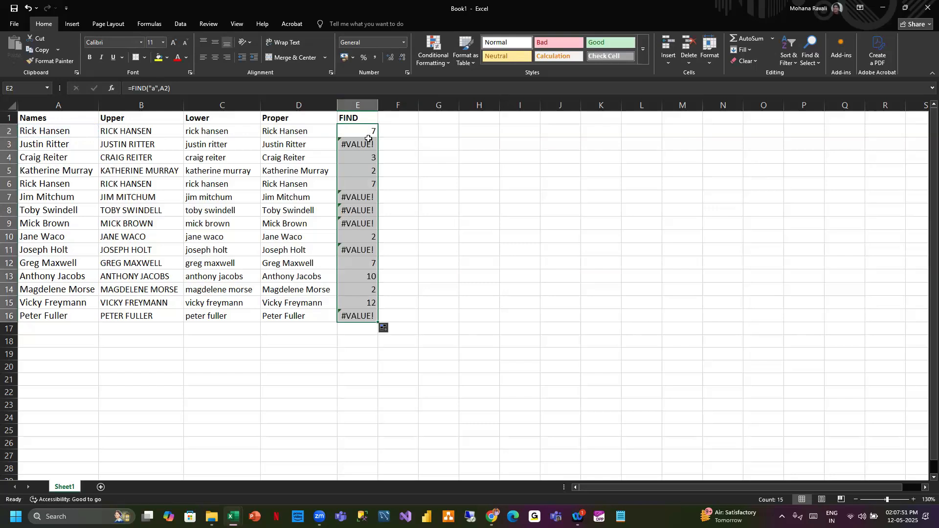
# - Examine the FIND results in column E against the names in column A
pyautogui.click(358, 145)
pyautogui.click(32, 142)
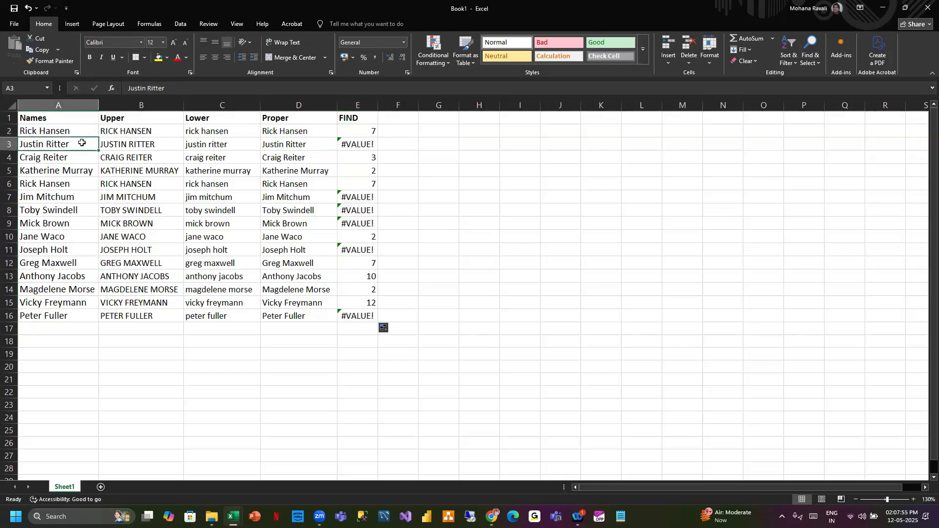
pyautogui.click(365, 144)
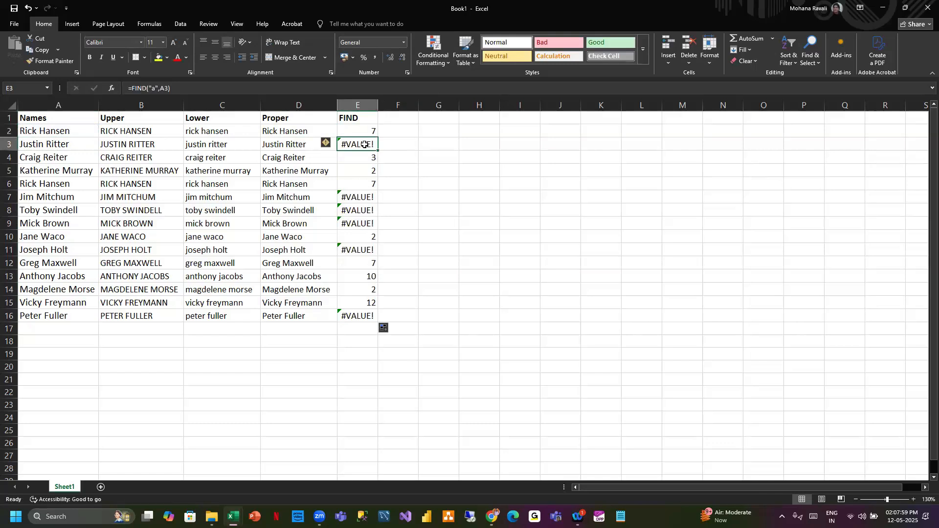
pyautogui.moveTo(364, 197); pyautogui.dragTo(367, 223)
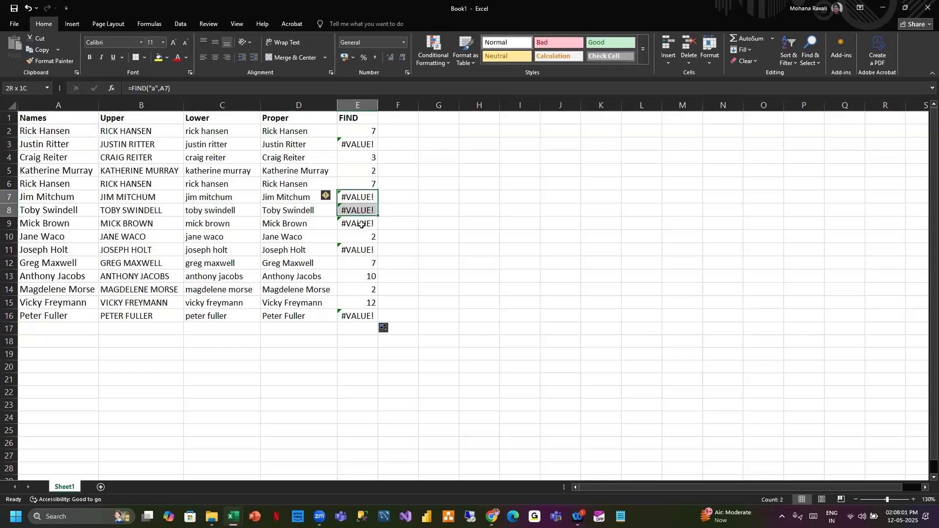
pyautogui.click(366, 249)
# - Enter the header FIND2 in cell F1
pyautogui.click(396, 117)
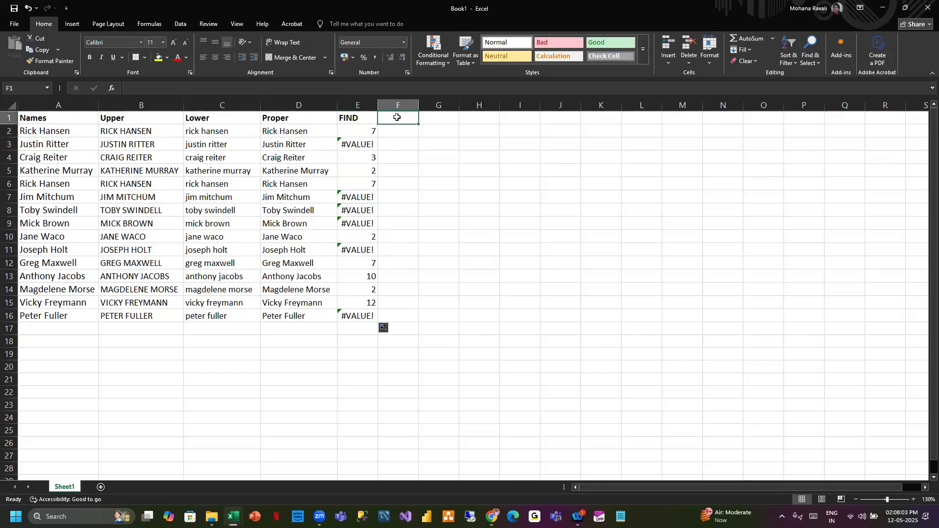
pyautogui.write('FIND')
pyautogui.click(423, 183)
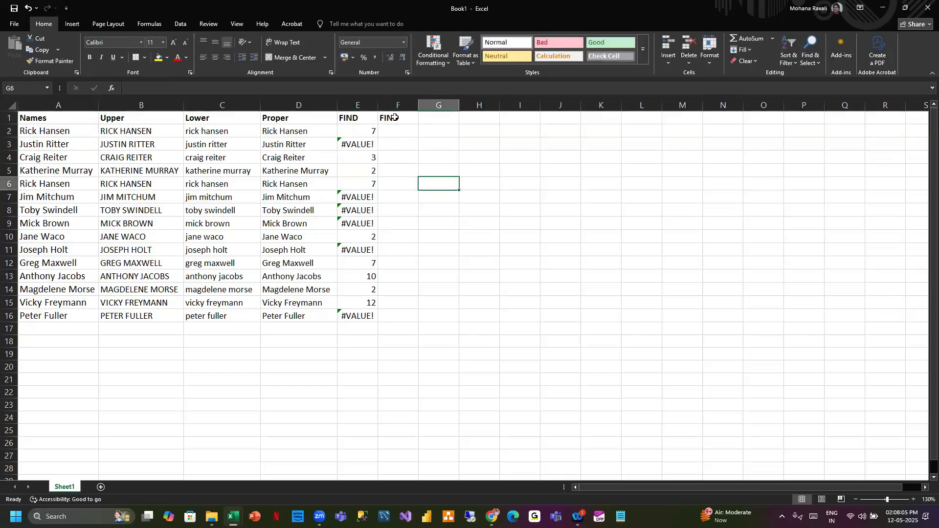
pyautogui.doubleClick(401, 118)
pyautogui.write('2')
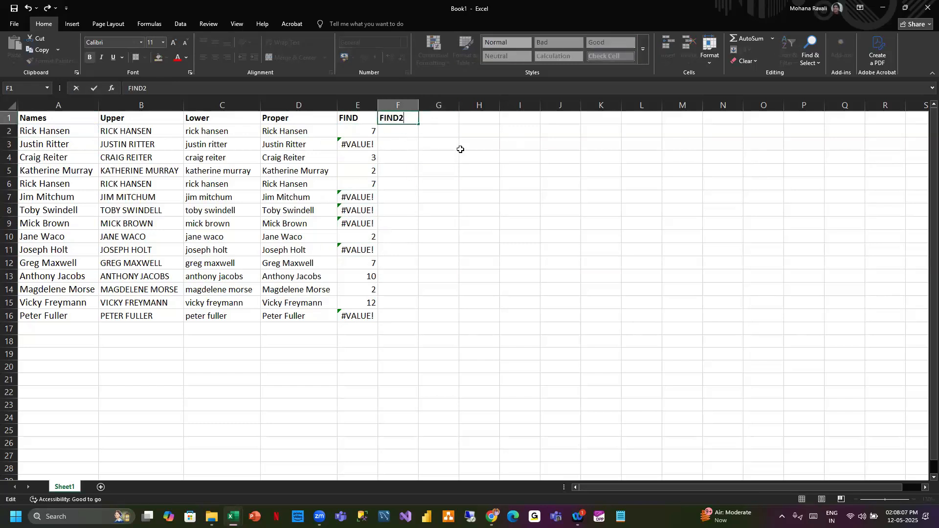
pyautogui.click(460, 149)
# - Review the FIND formulas in cells E2 and E3
pyautogui.click(399, 133)
pyautogui.click(363, 137)
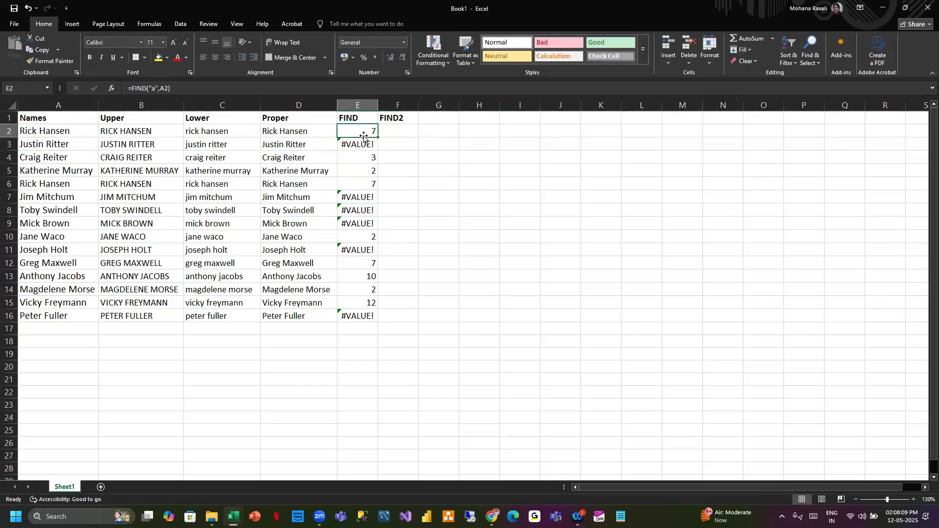
pyautogui.click(368, 149)
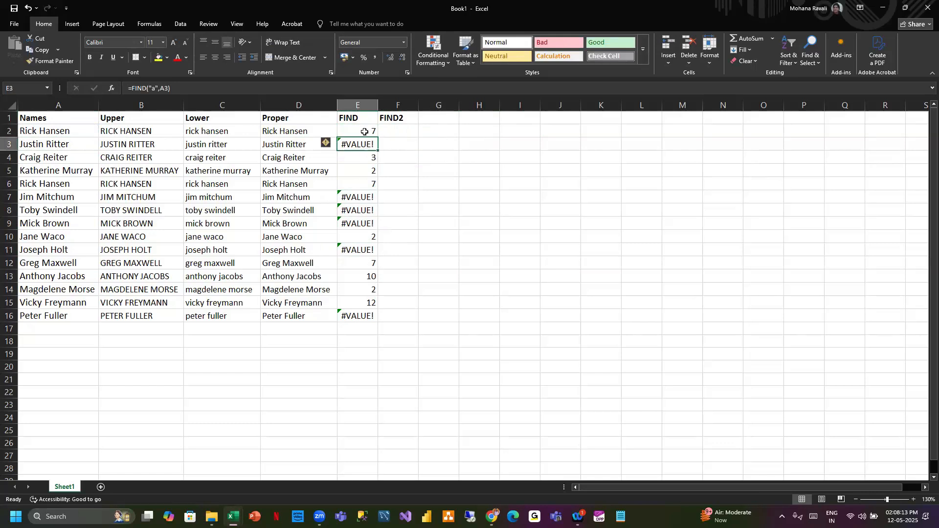
pyautogui.click(364, 132)
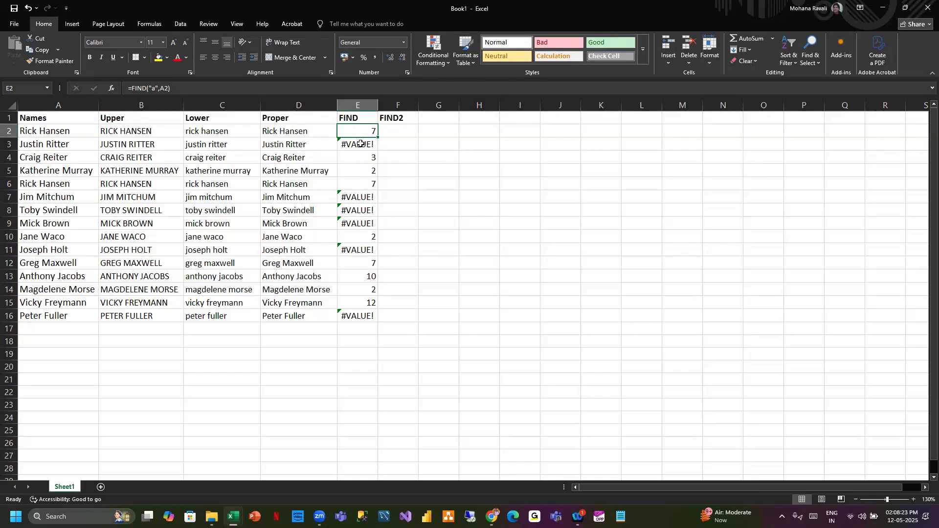
pyautogui.press('Down')
# - Start an IF formula in cell F2 with FIND("a",A2) as its logical test
pyautogui.click(406, 130)
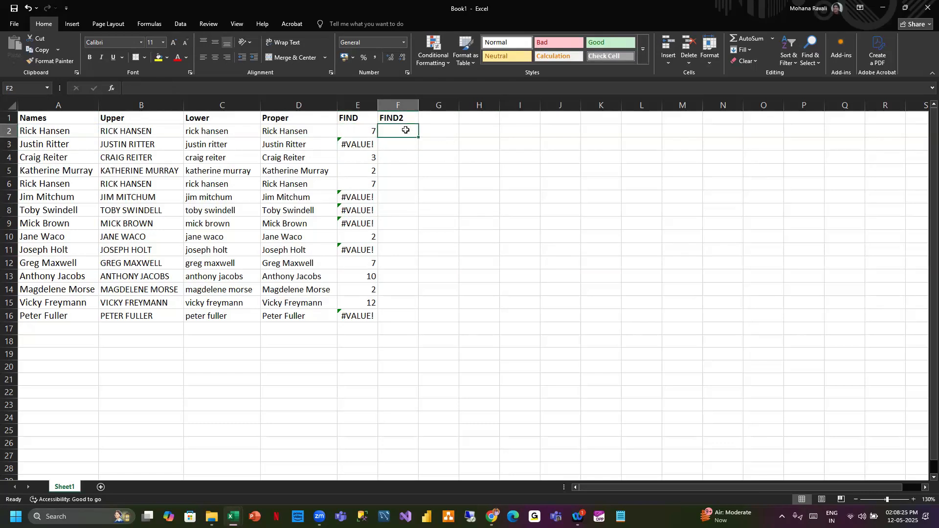
pyautogui.write('=if')
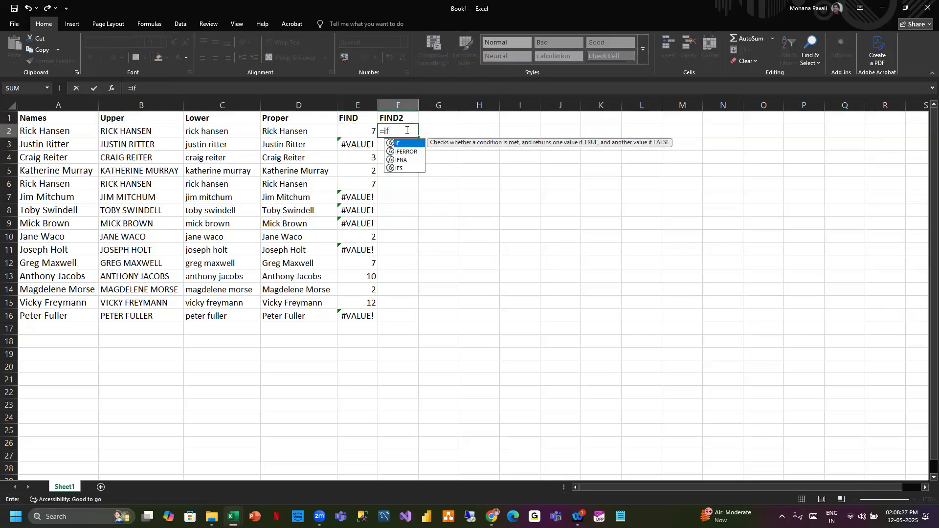
pyautogui.doubleClick(403, 143)
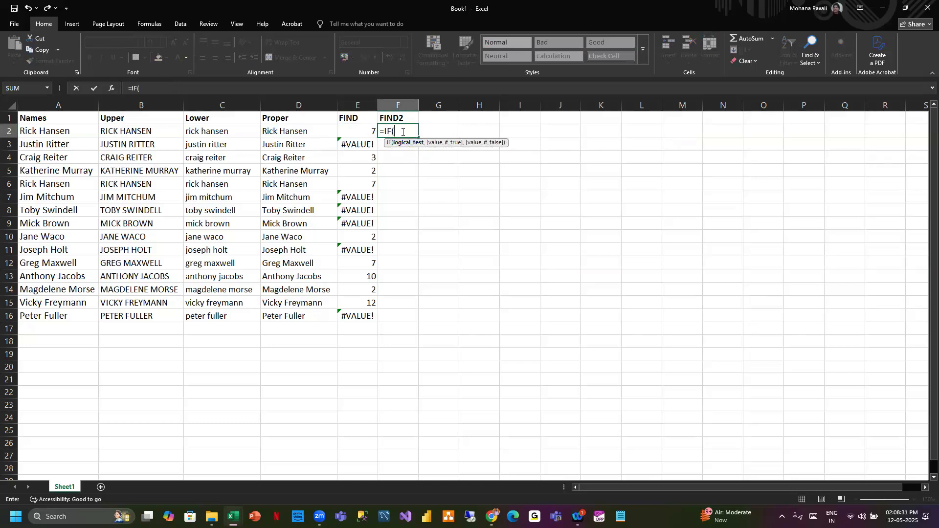
pyautogui.write('FIND')
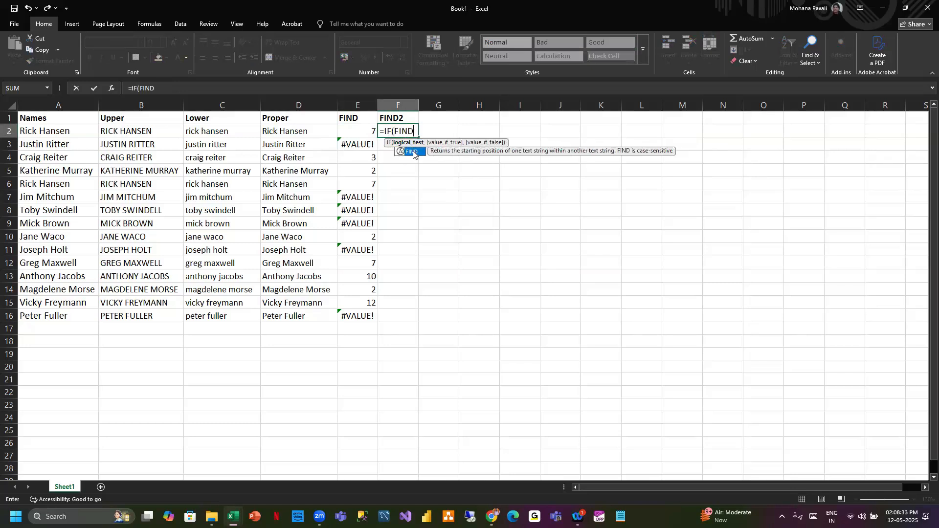
pyautogui.doubleClick(413, 151)
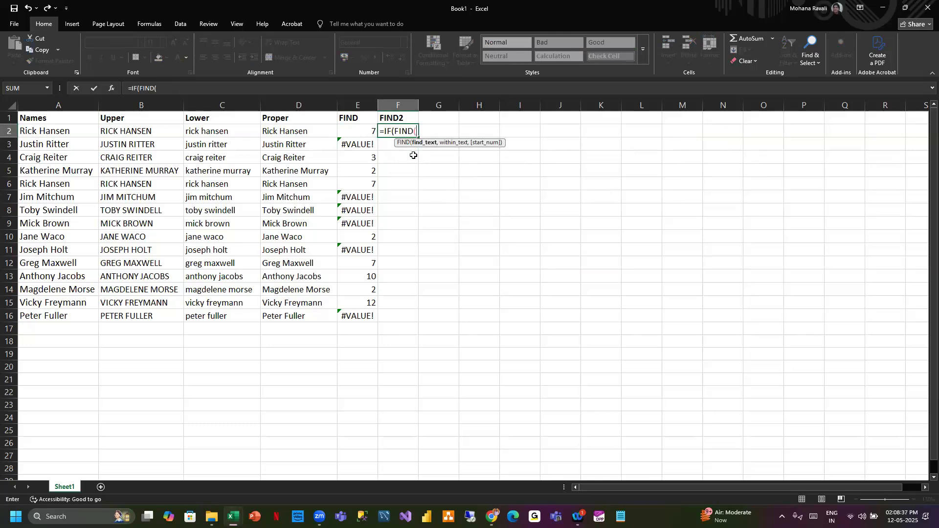
pyautogui.write('"A')
pyautogui.press('BackSpace')
pyautogui.write('a",')
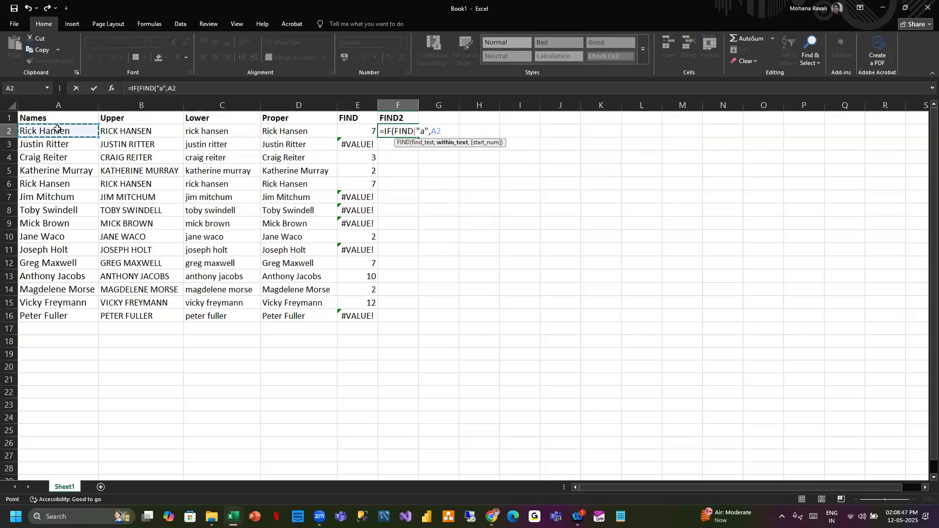
pyautogui.write(')')
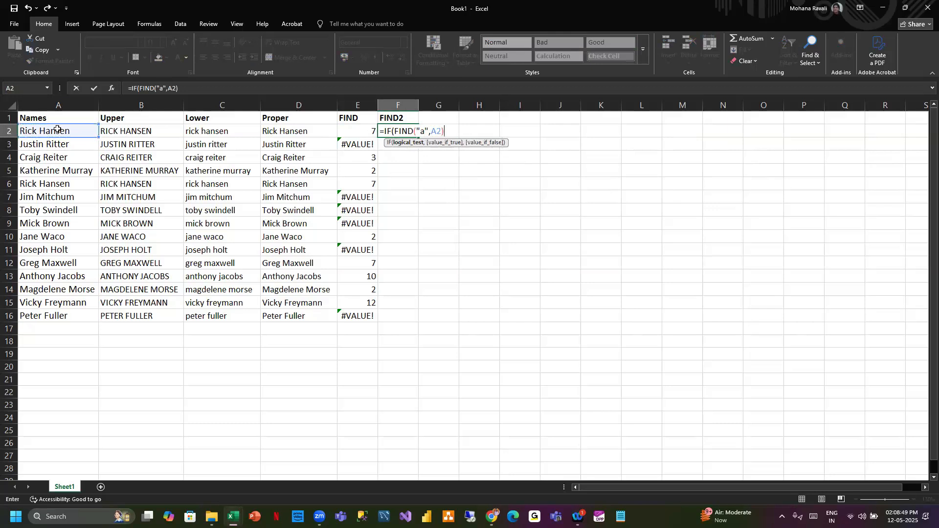
pyautogui.write(',')
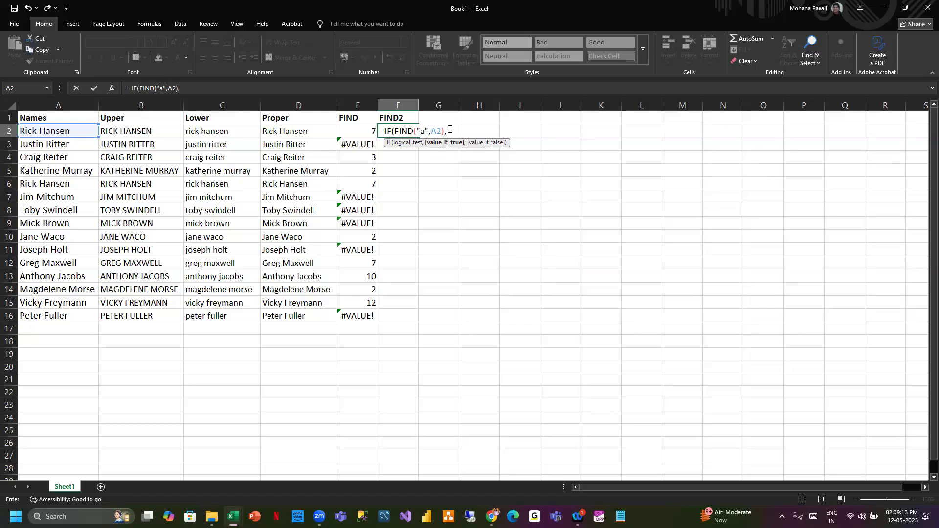
# - Copy FIND("a",A2) into the value-if-true argument, add 0 as the value-if-false, and try to confirm the formula
pyautogui.moveTo(396, 132); pyautogui.dragTo(443, 131)
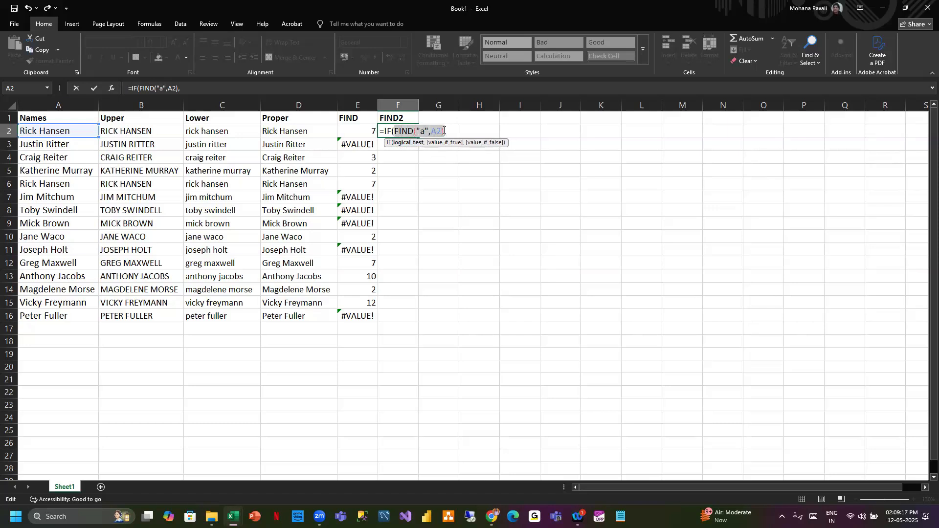
pyautogui.hotkey('ctrl', 'c')
pyautogui.click(456, 131)
pyautogui.hotkey('ctrl', 'v')
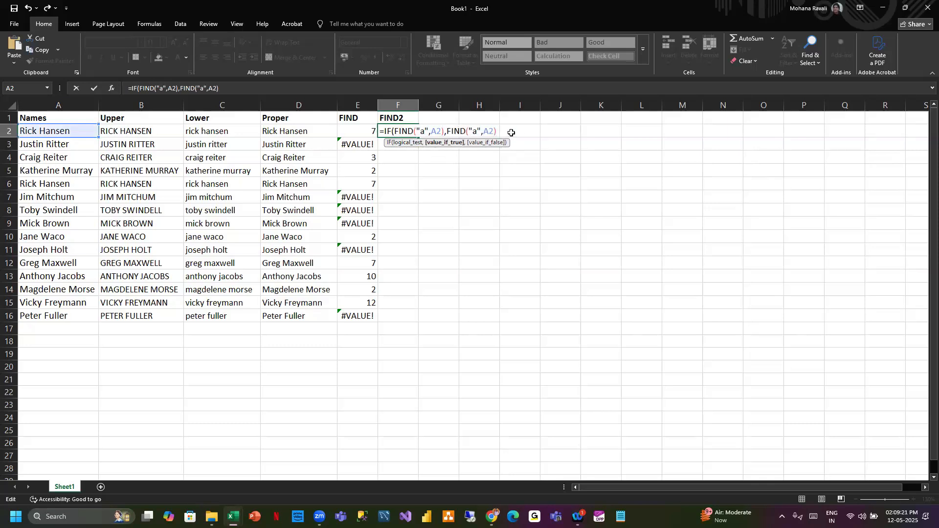
pyautogui.write(',0')
pyautogui.press('Return')
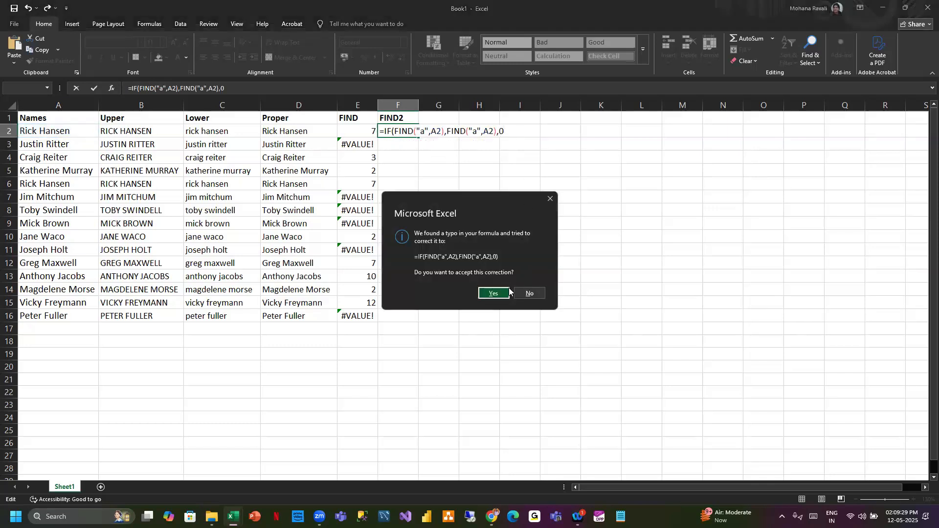
# - Fix the IF formula in F2 by adding the missing closing parenthesis so it reads =IF(FIND("a",A2),FIND("a",A2),0), and confirm it
pyautogui.click(550, 199)
pyautogui.press('Return')
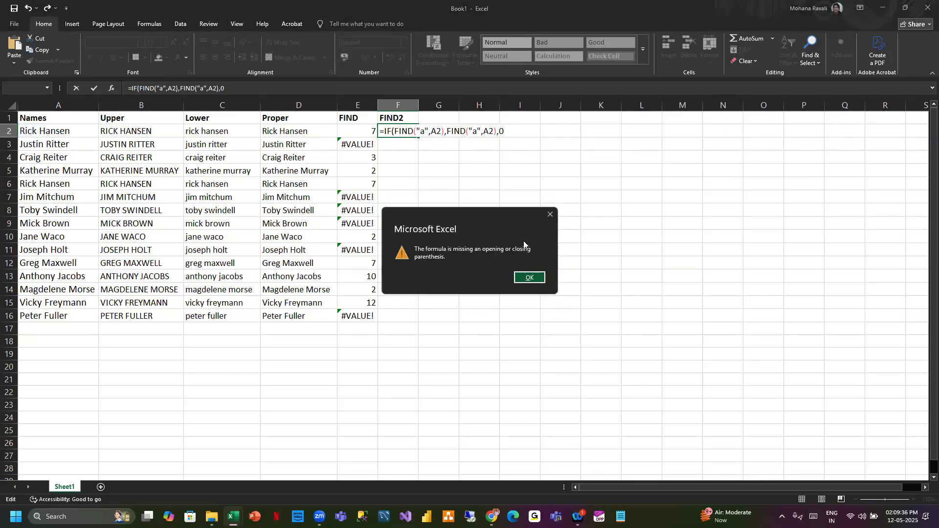
pyautogui.click(530, 279)
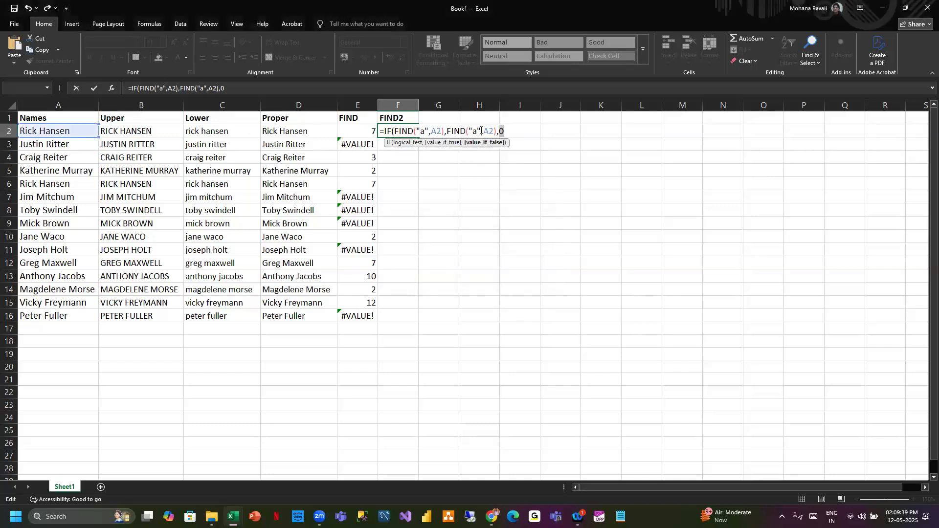
pyautogui.write(')')
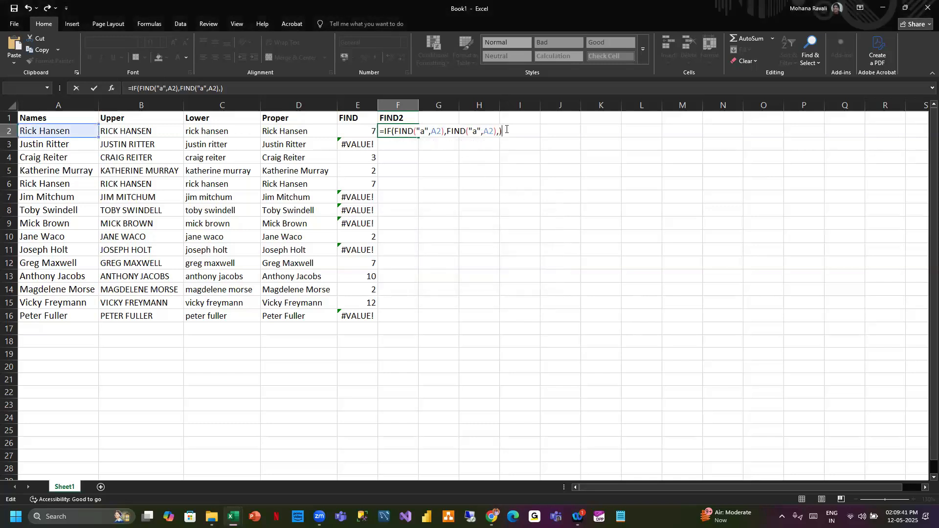
pyautogui.click(221, 88)
pyautogui.write('0')
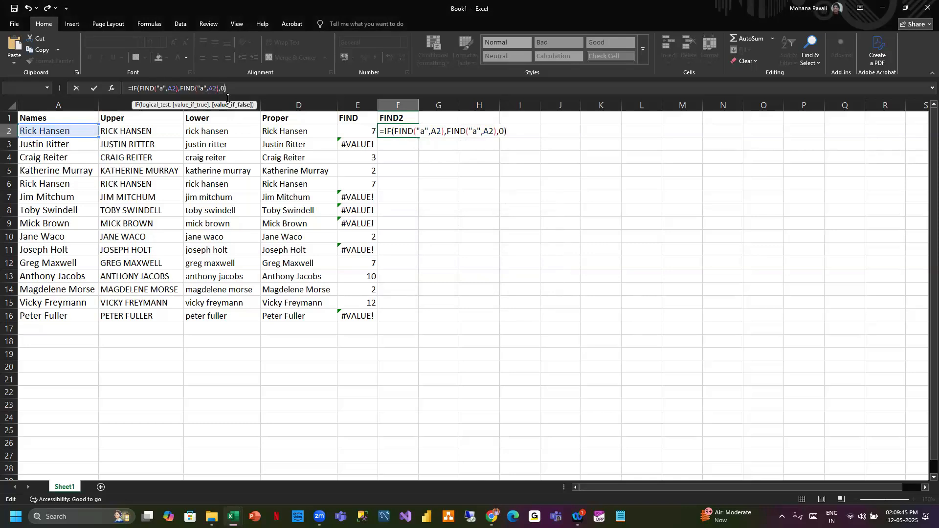
pyautogui.click(243, 90)
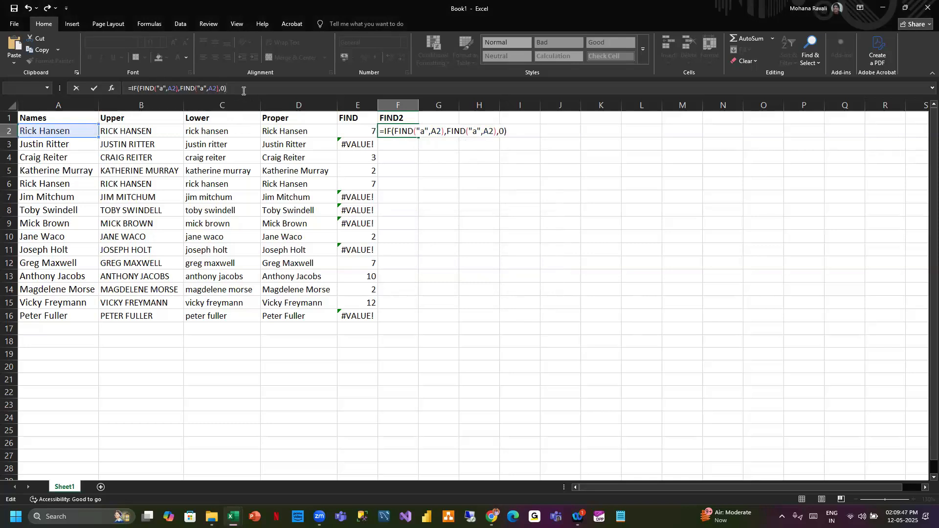
pyautogui.press('Return')
# - Fill the IF formula from F2 down the FIND2 column to row 16
pyautogui.click(406, 130)
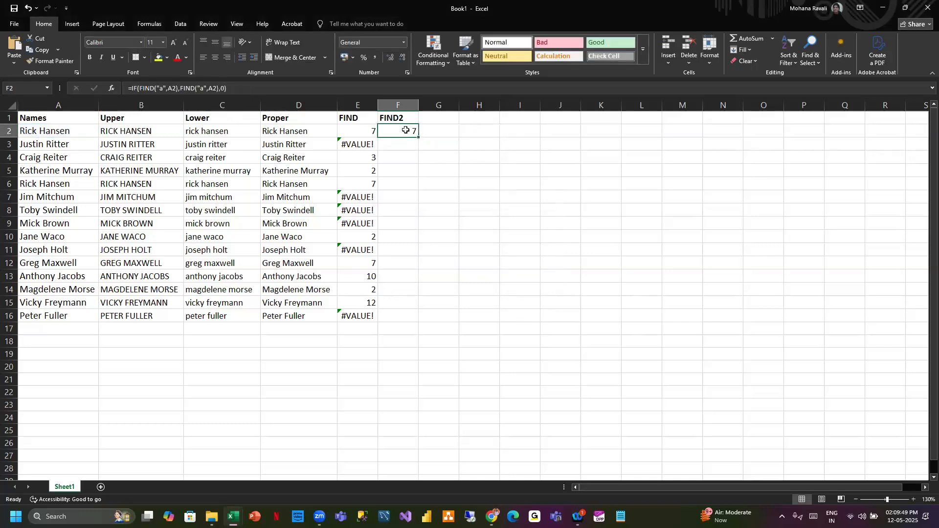
pyautogui.doubleClick(419, 139)
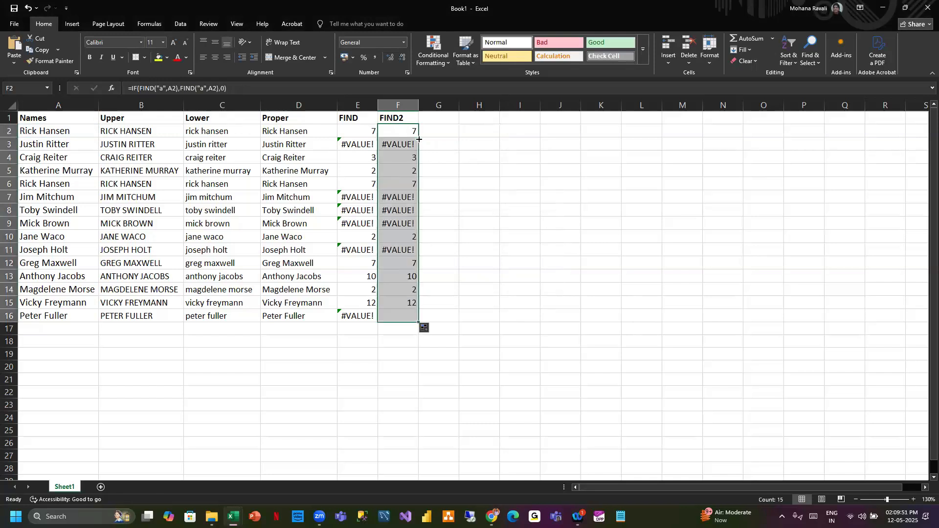
# - Open the copied formula in cell F3 for editing and erase it
pyautogui.click(401, 142)
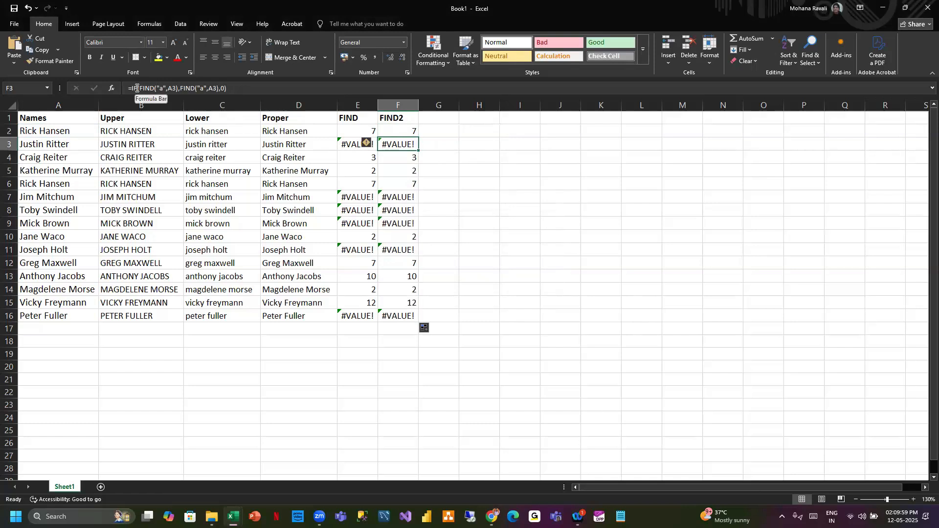
pyautogui.moveTo(139, 88); pyautogui.dragTo(180, 88)
pyautogui.click(188, 88)
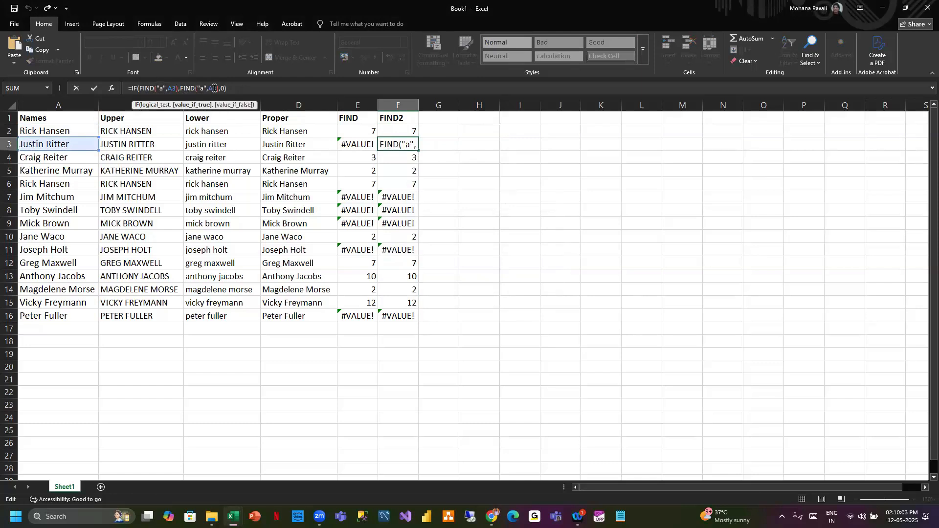
pyautogui.click(233, 88)
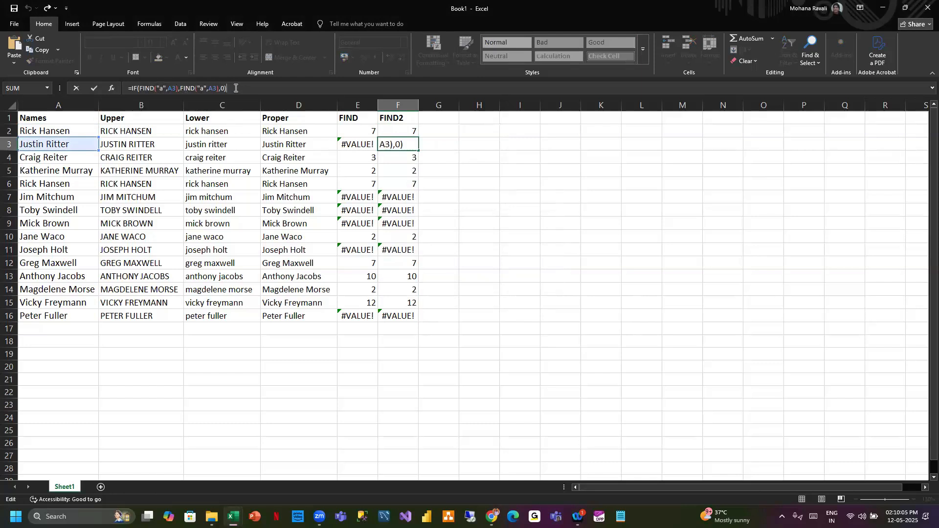
pyautogui.moveTo(134, 89); pyautogui.dragTo(120, 90)
pyautogui.press('BackSpace')
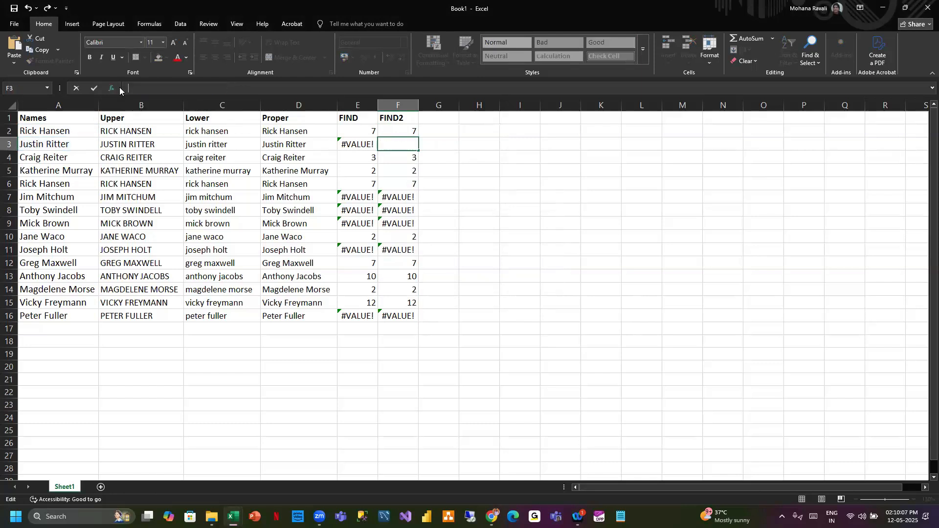
# - Clear the contents of cells F2 through F16
pyautogui.click(399, 131)
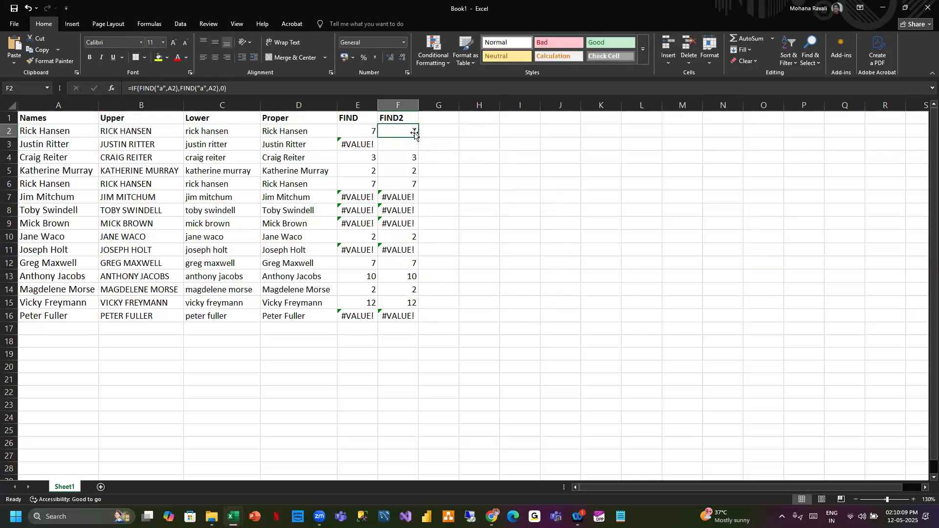
pyautogui.moveTo(419, 137); pyautogui.dragTo(410, 314)
pyautogui.press('Delete')
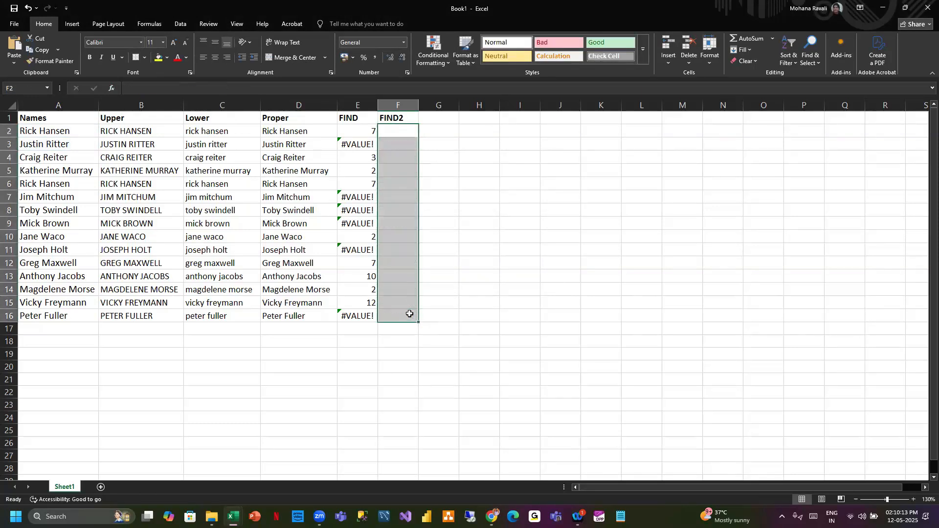
# - Start an IFERROR formula in cell F2
pyautogui.click(400, 132)
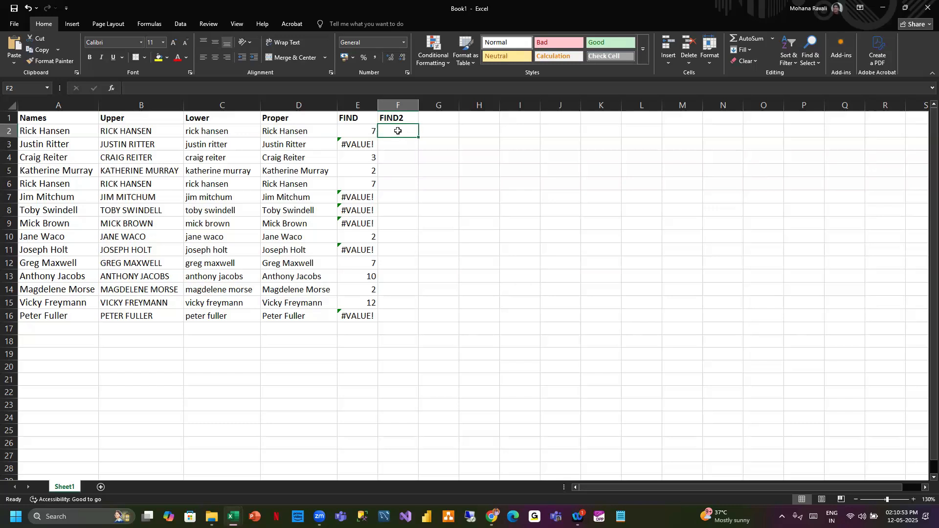
pyautogui.write('IF')
pyautogui.press('BackSpace')
pyautogui.press('BackSpace')
pyautogui.write('=')
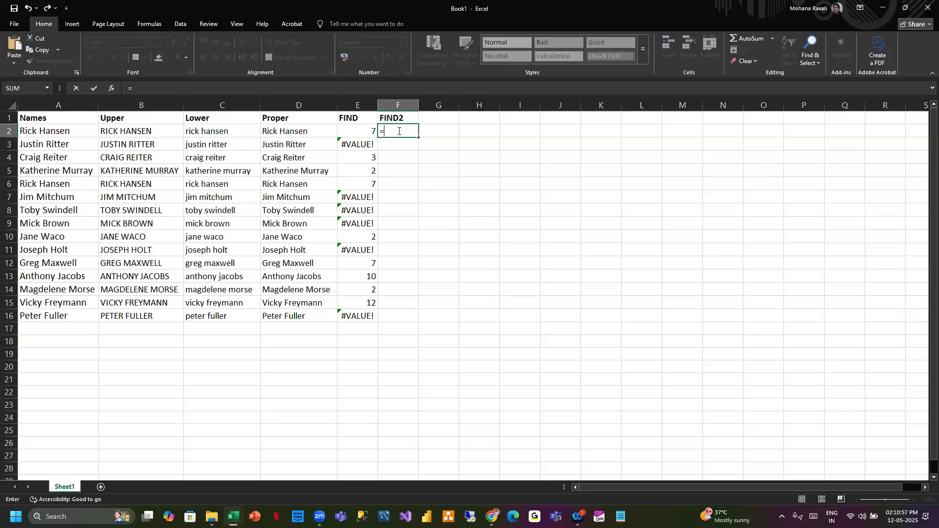
pyautogui.write('I')
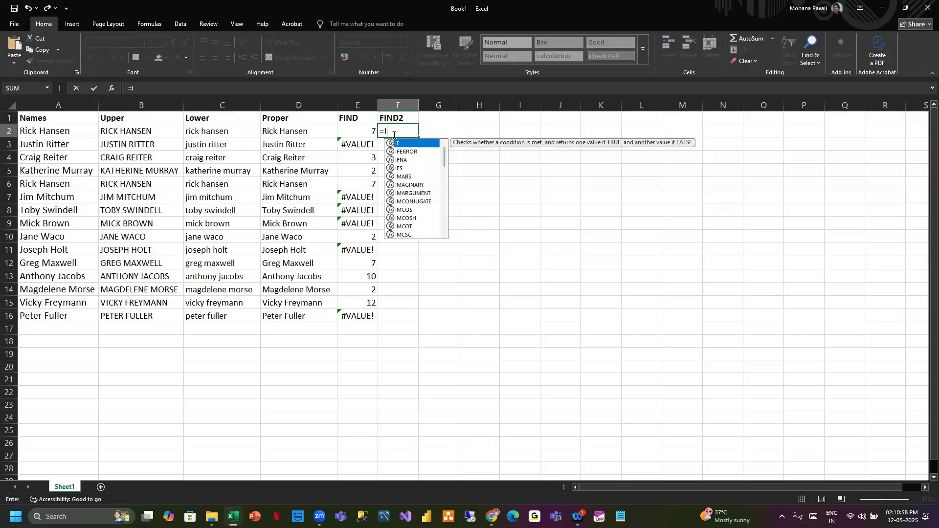
pyautogui.doubleClick(420, 151)
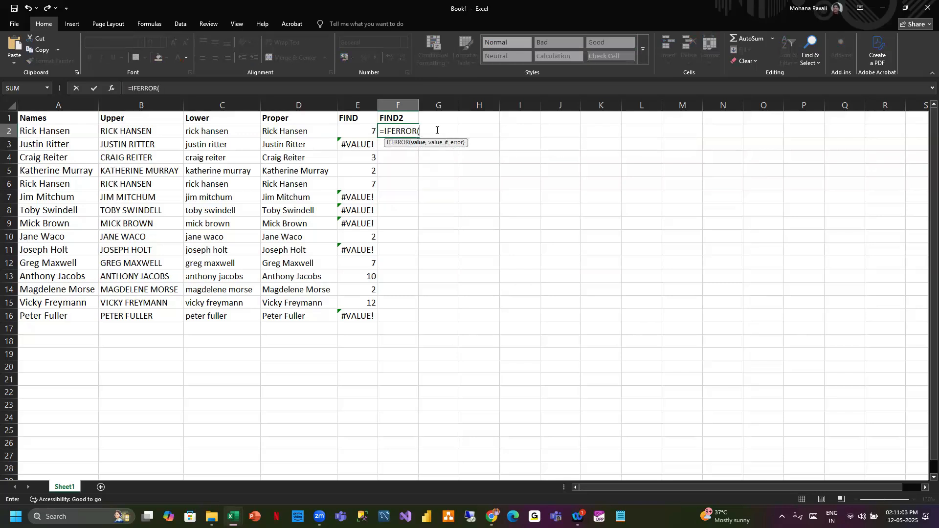
# - Complete the formula as =IFERROR(FIND("a",A2),0) and confirm it
pyautogui.write('FIND')
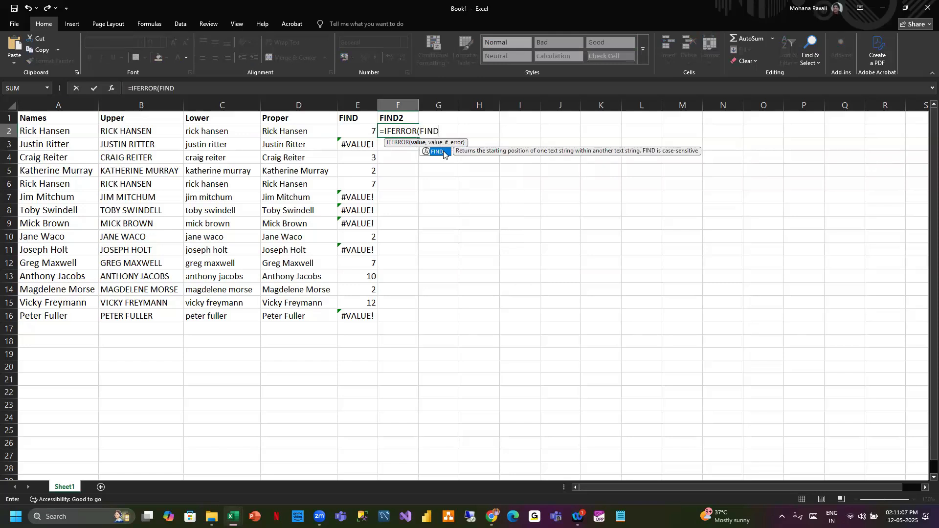
pyautogui.write('("a",')
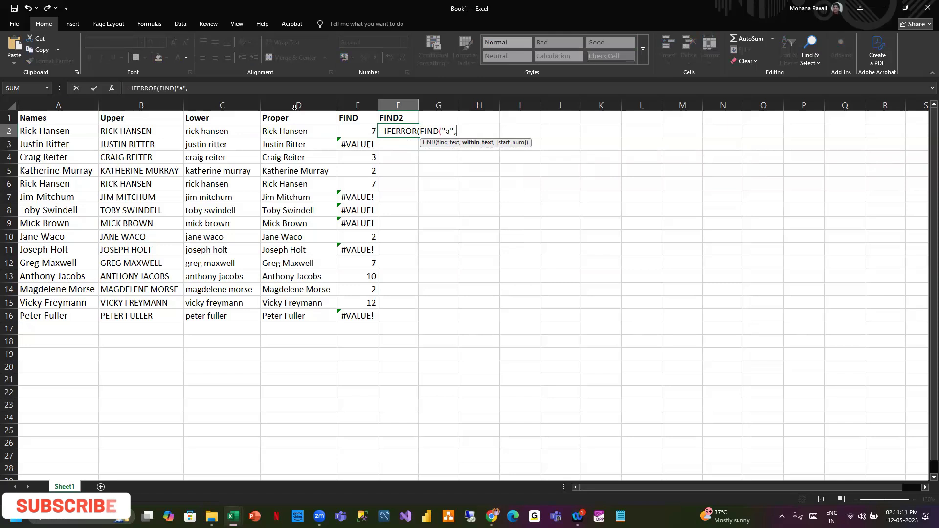
pyautogui.click(60, 131)
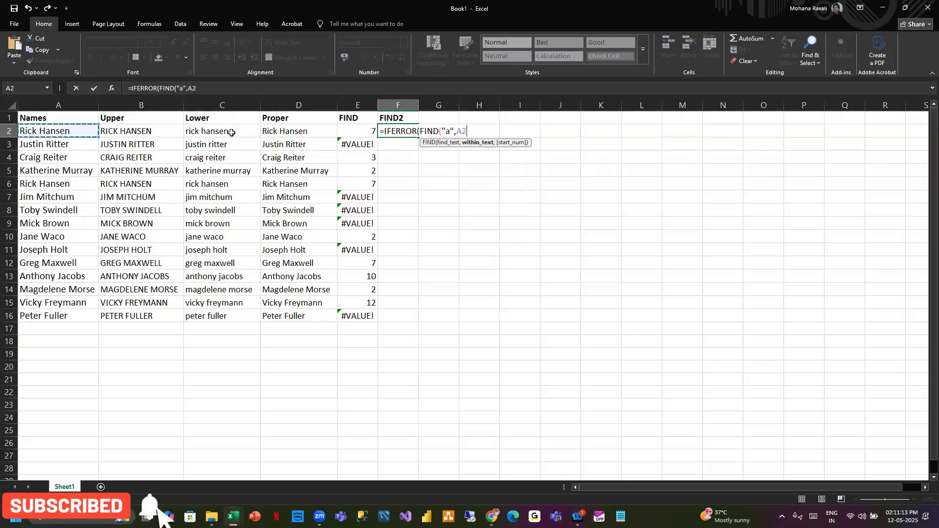
pyautogui.write(')')
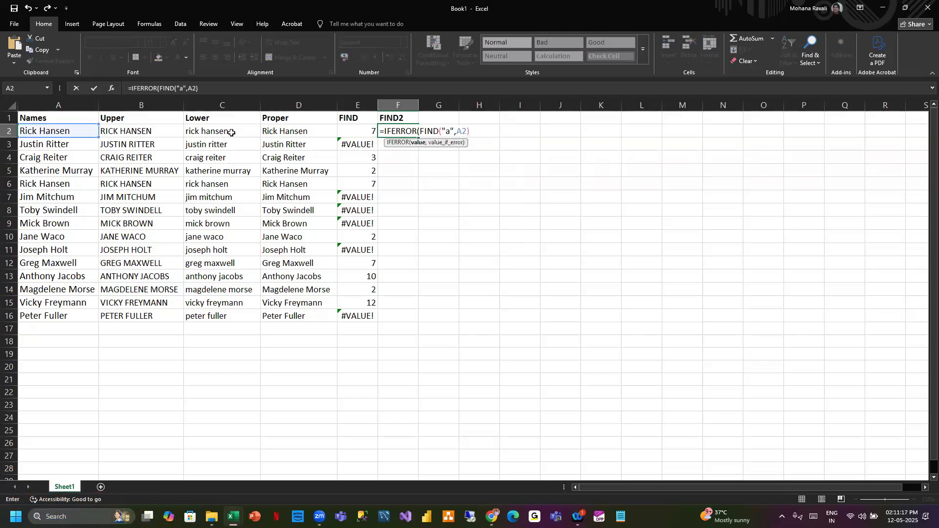
pyautogui.write(',')
pyautogui.write('0)')
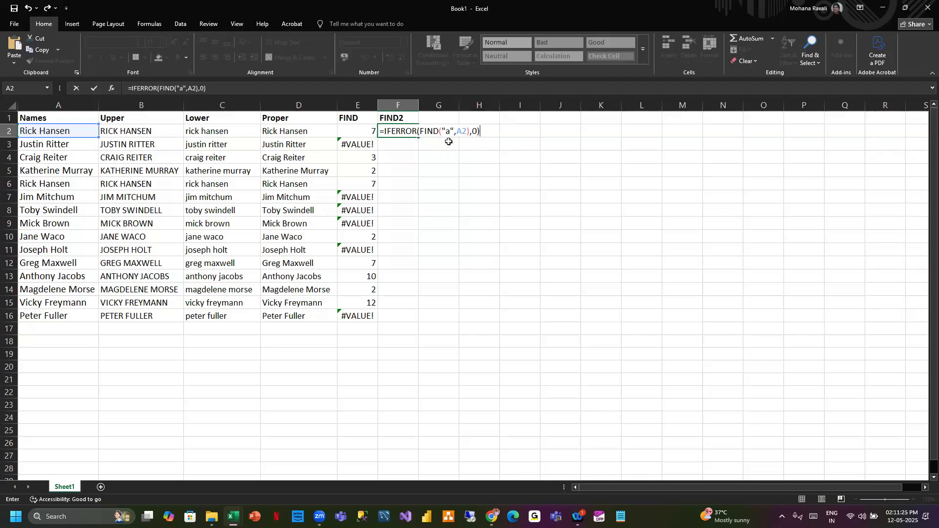
pyautogui.hotkey('ctrl', 'Return')
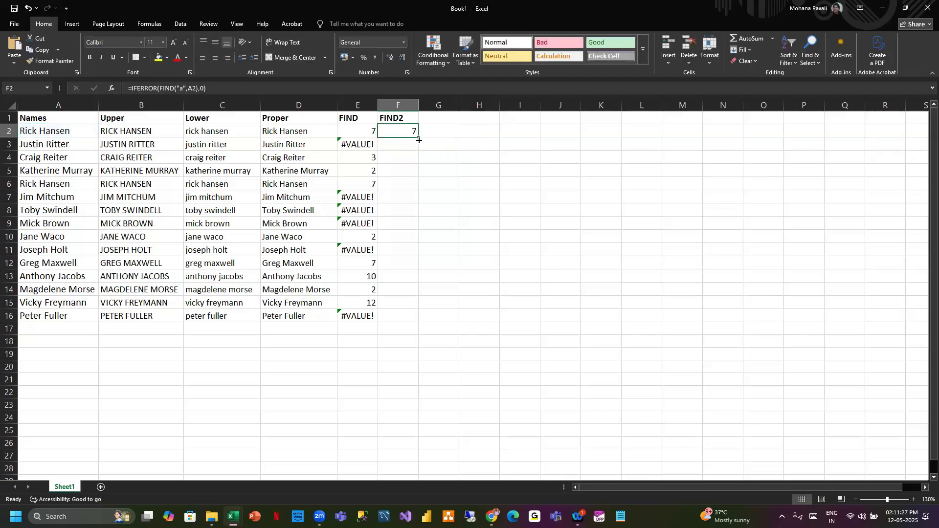
# - Fill the IFERROR formula from F2 down to F16
pyautogui.doubleClick(419, 140)
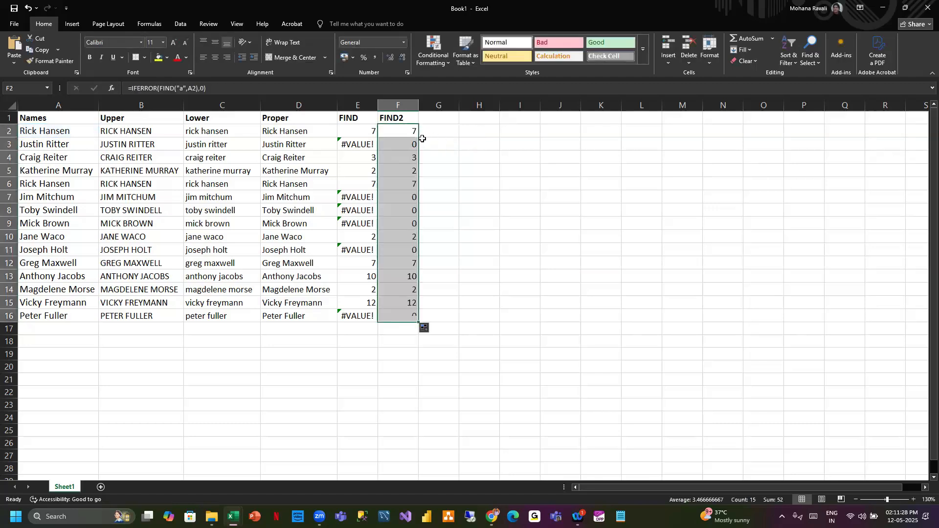
pyautogui.click(496, 151)
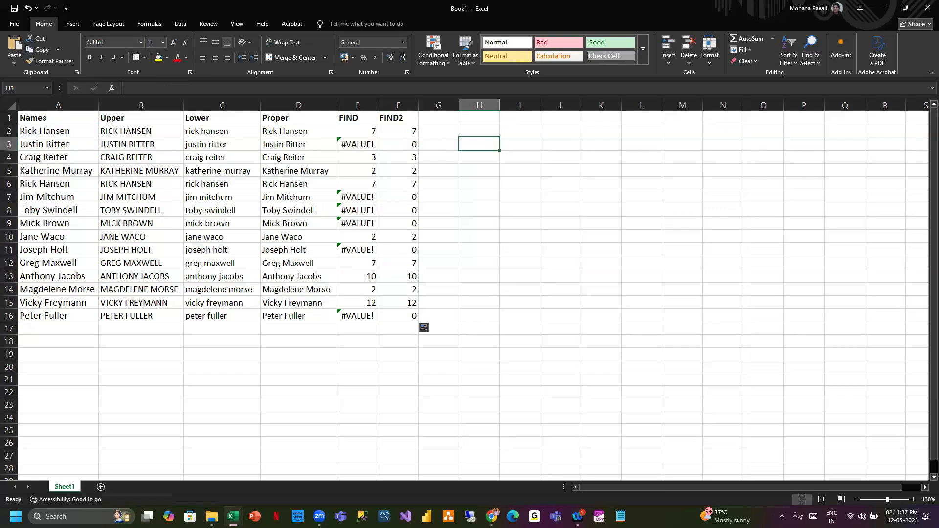
# - Switch to the web browser and search Google for "return zero if value not founf in excel"
pyautogui.hotkey('alt', 'Tab')
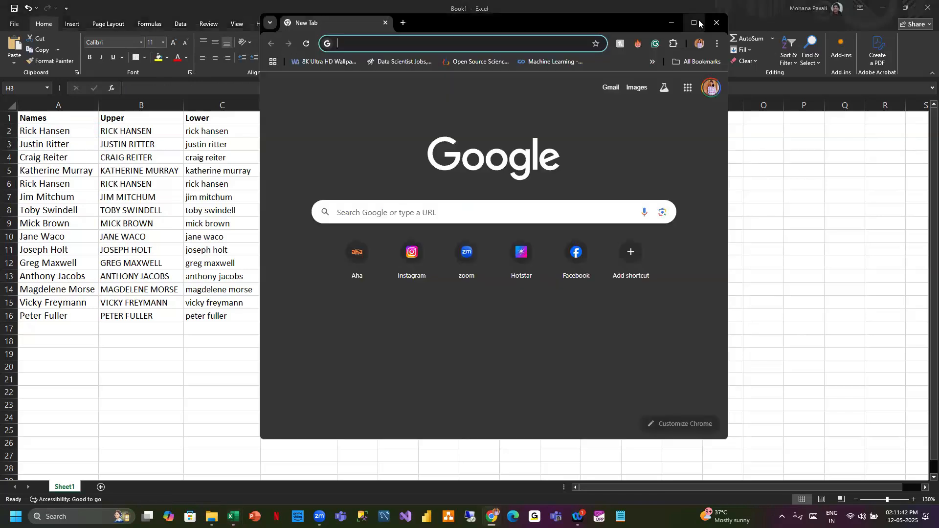
pyautogui.click(695, 22)
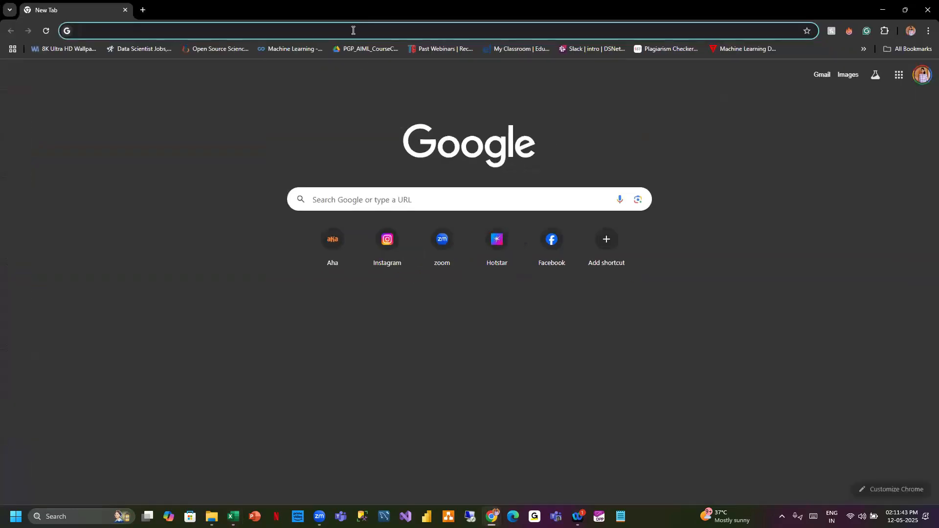
pyautogui.click(354, 30)
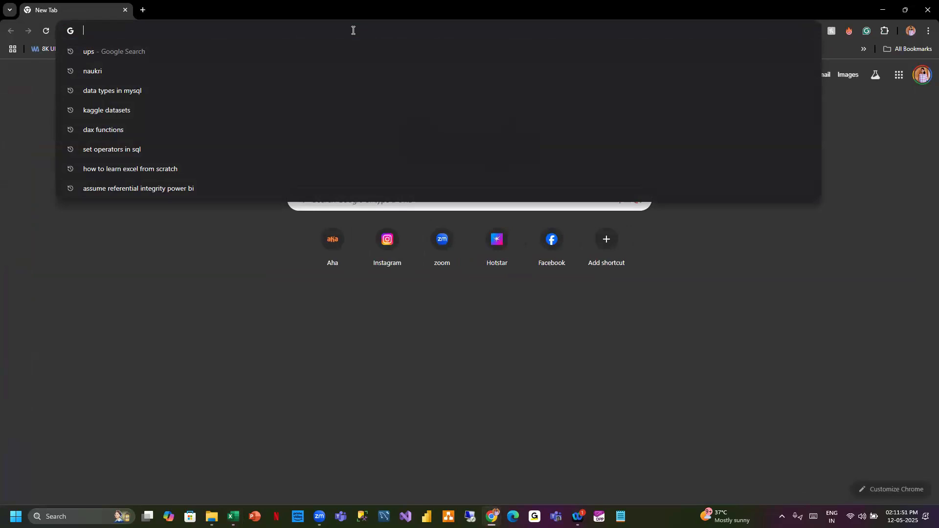
pyautogui.write('re')
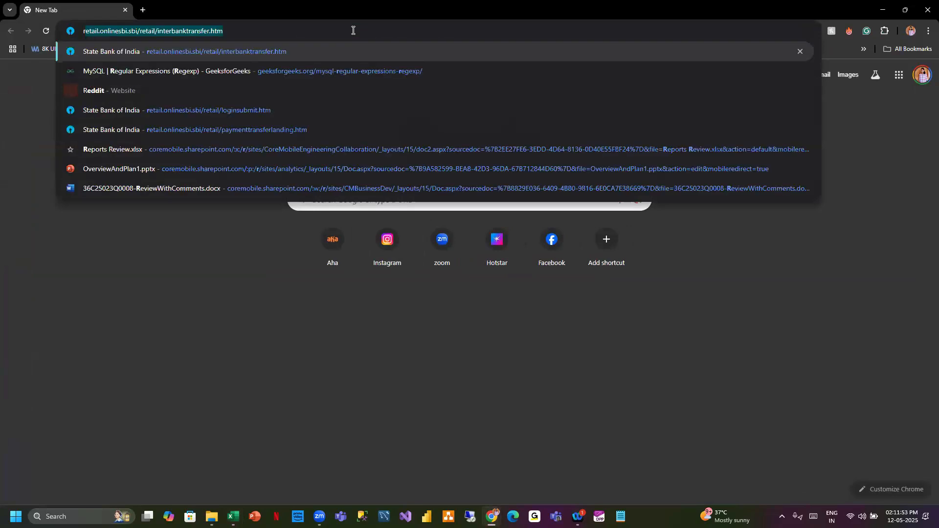
pyautogui.write('tu')
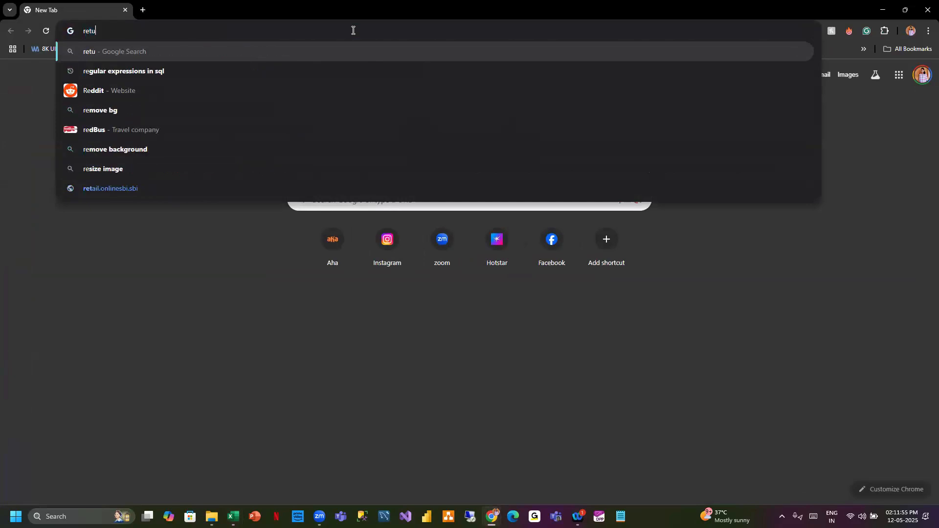
pyautogui.write('rn zero if ')
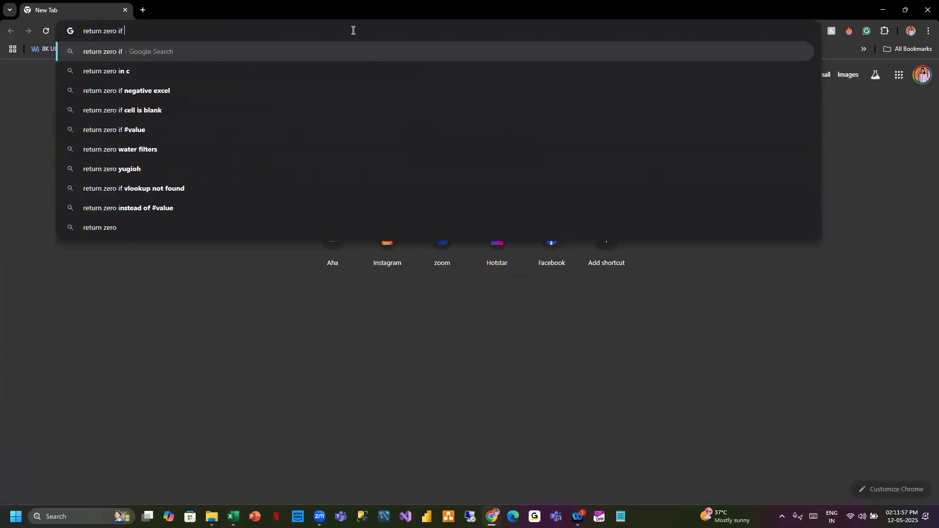
pyautogui.write('value not')
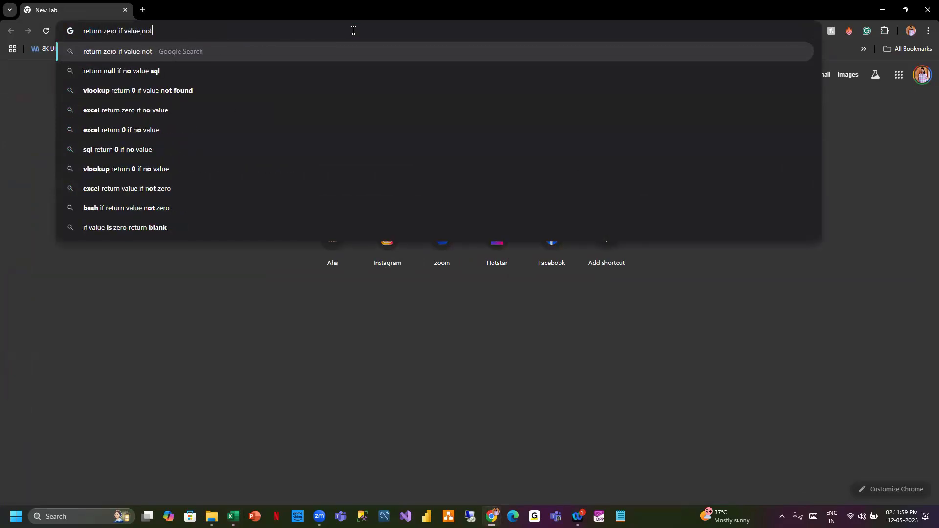
pyautogui.write(' founf in ex')
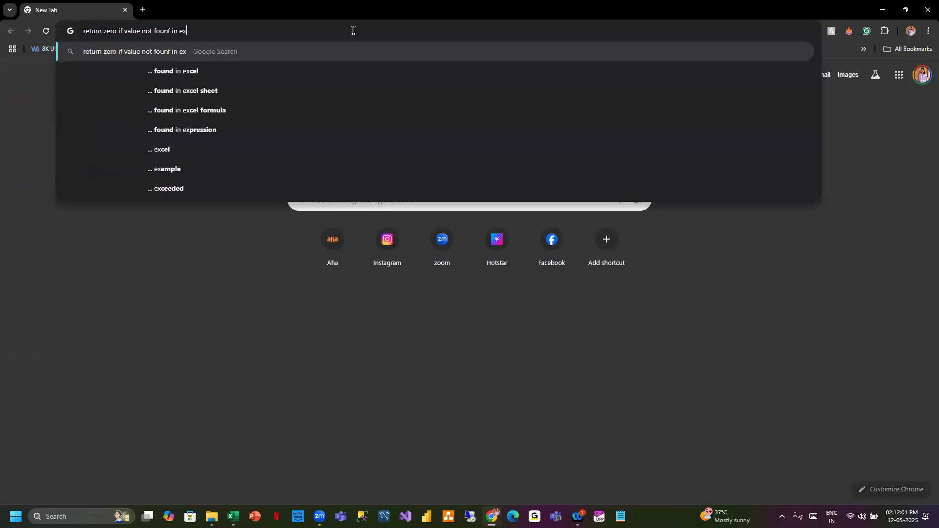
pyautogui.write('ecel')
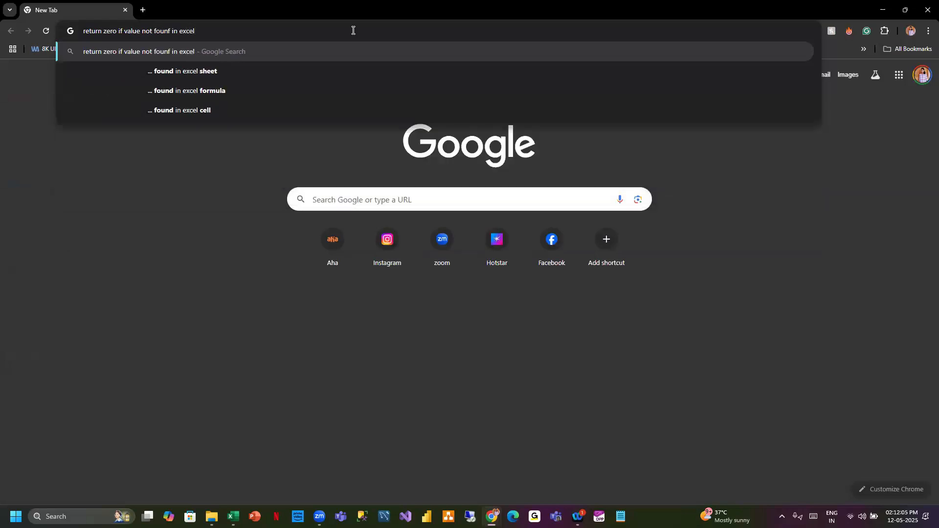
pyautogui.press('Return')
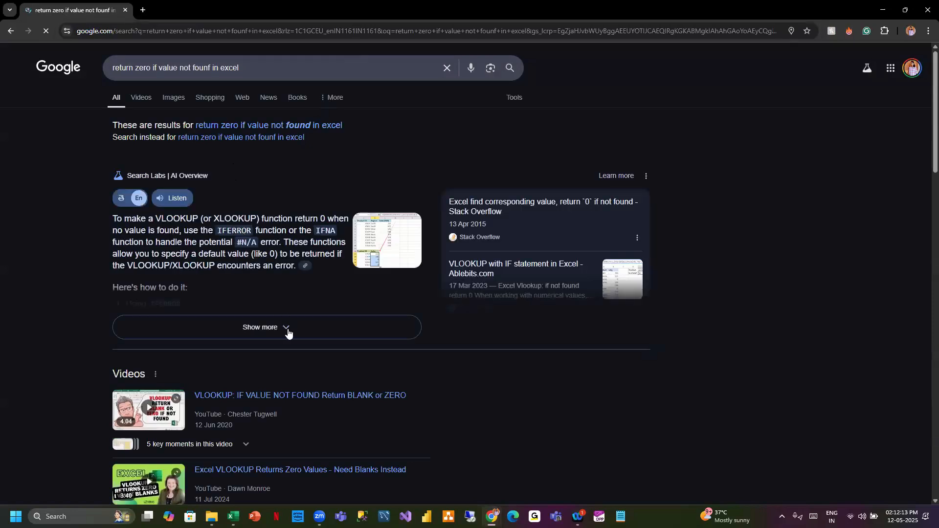
# - Read the expanded AI overview on returning zero with IFERROR, then clear the search box
pyautogui.click(287, 333)
pyautogui.scroll(-3, 392, 303)
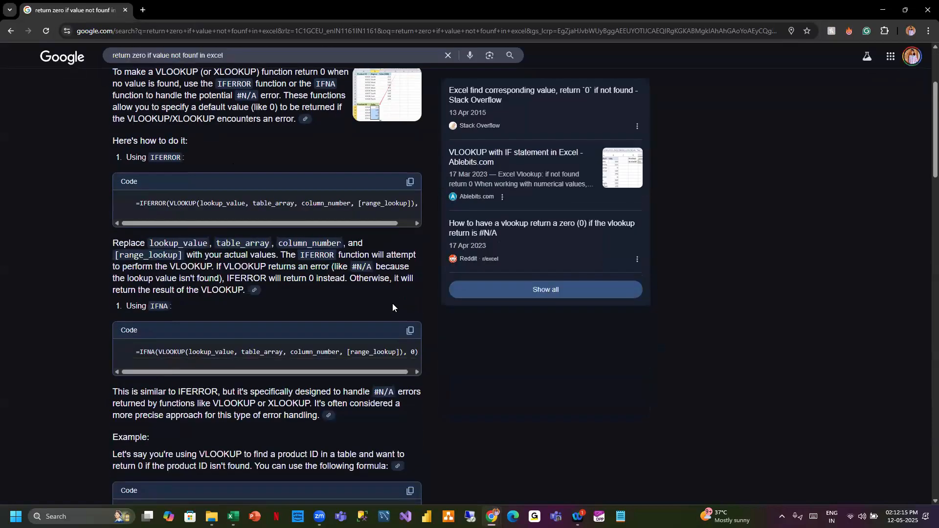
pyautogui.scroll(3, 393, 303)
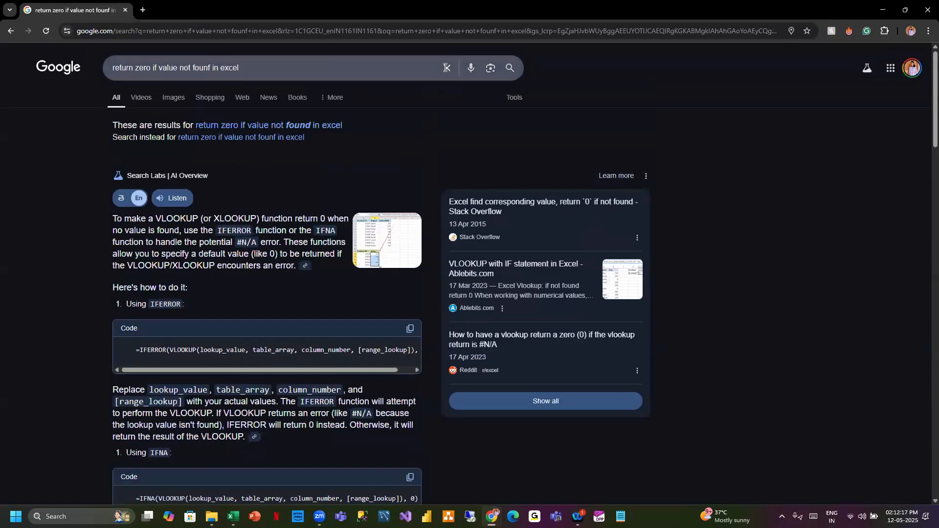
pyautogui.click(446, 67)
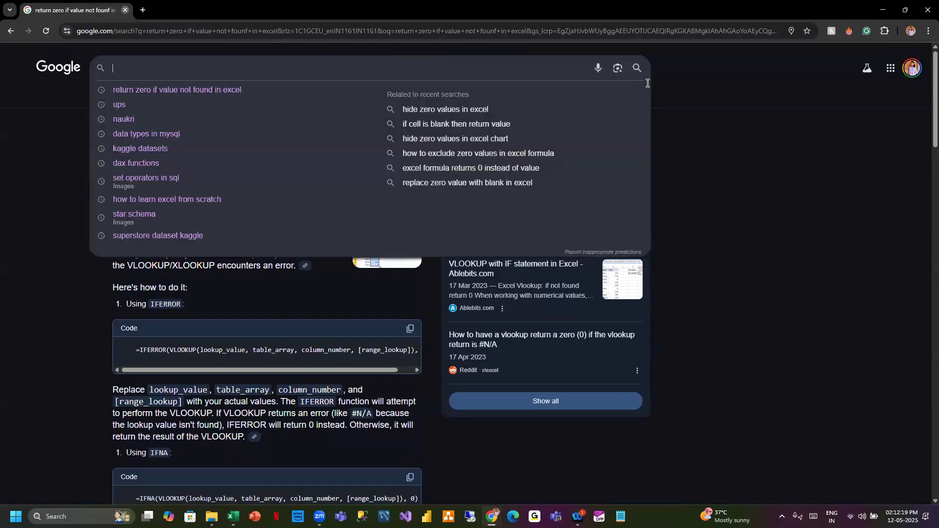
# - Switch back to the spreadsheet and review the IFERROR results in the FIND2 column
pyautogui.hotkey('alt', 'Tab')
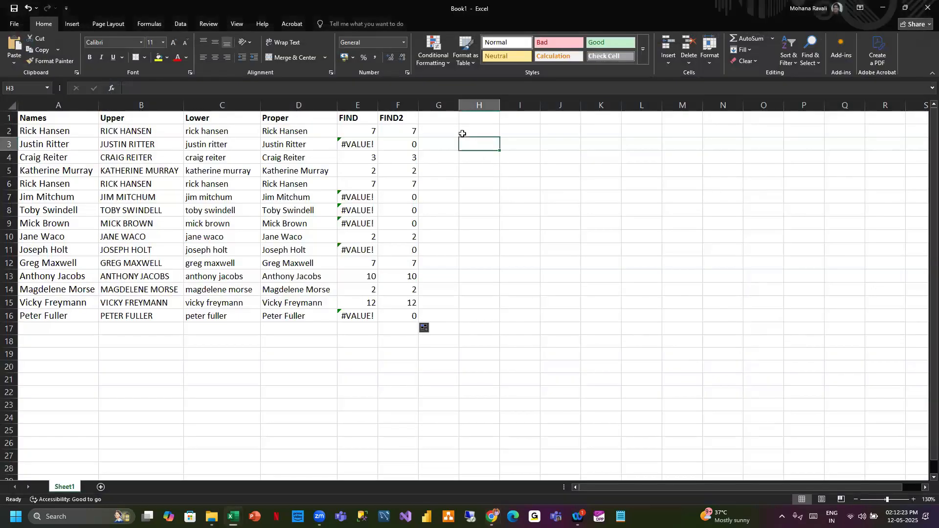
pyautogui.click(438, 118)
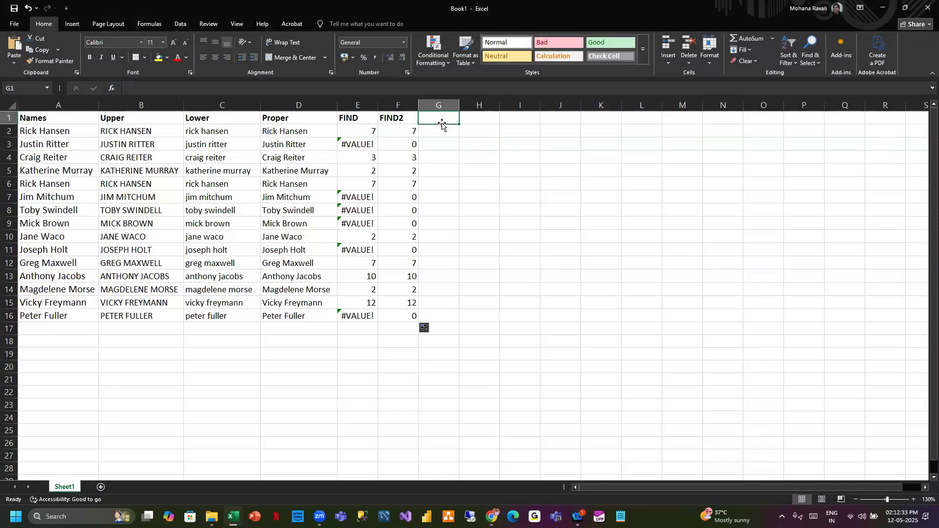
pyautogui.click(514, 237)
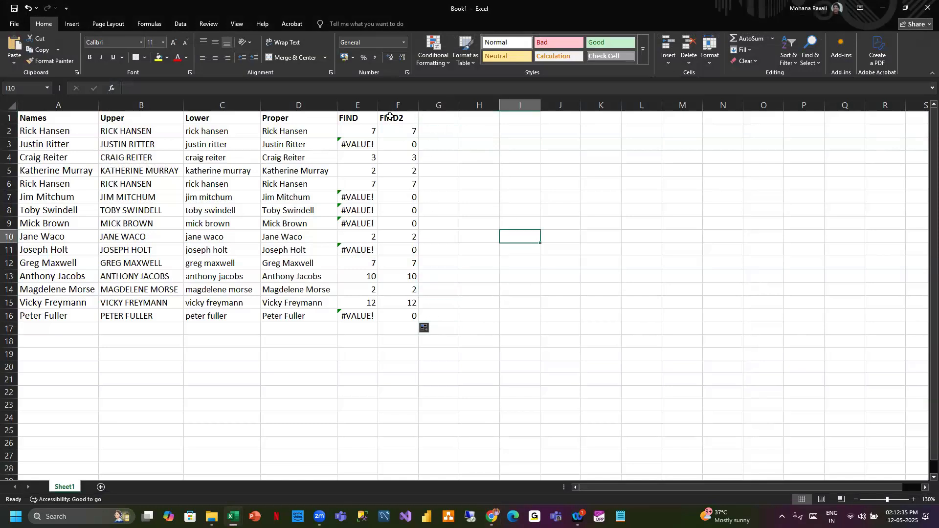
pyautogui.moveTo(395, 131); pyautogui.dragTo(416, 317)
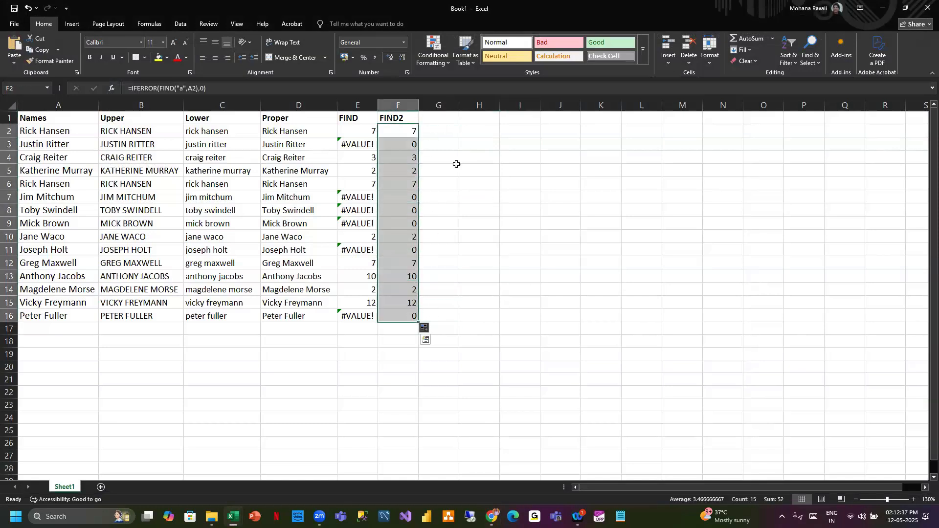
pyautogui.click(448, 121)
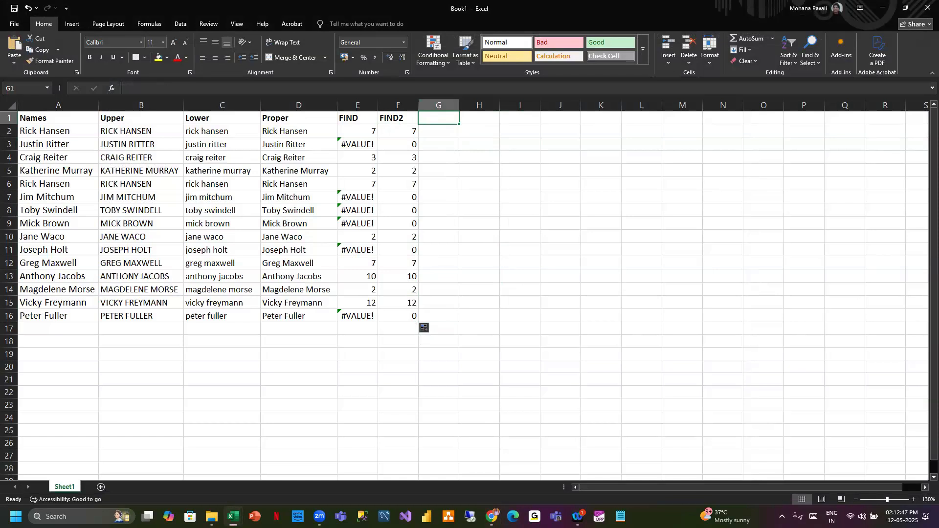
pyautogui.hotkey('alt', 'Tab')
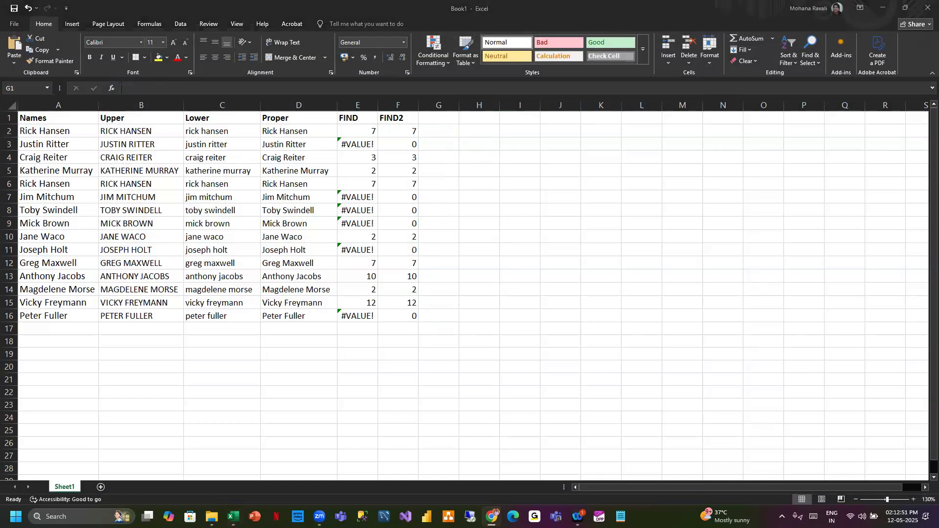
# - Add the header SEARCH in G1 and enter =SEARCH("a",A2,1) in G2
pyautogui.click(436, 116)
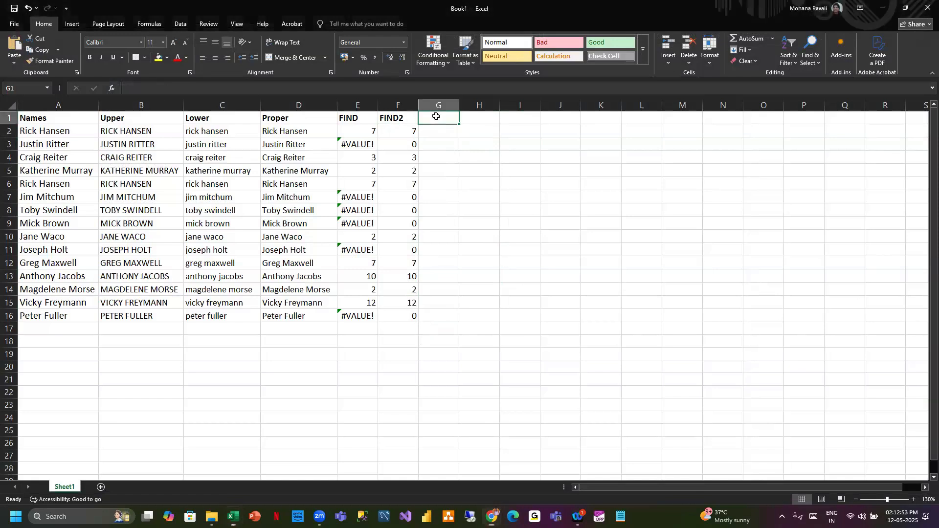
pyautogui.write('SEARCH')
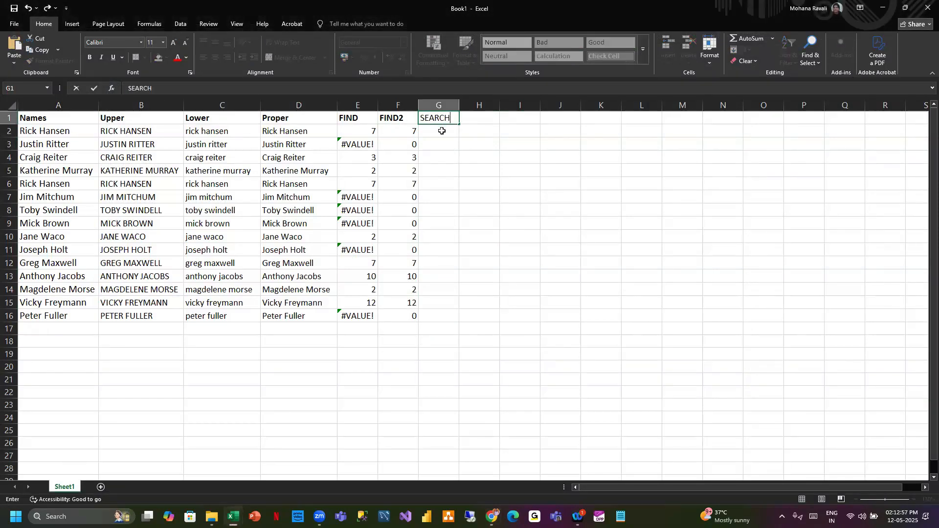
pyautogui.click(441, 131)
pyautogui.write('=')
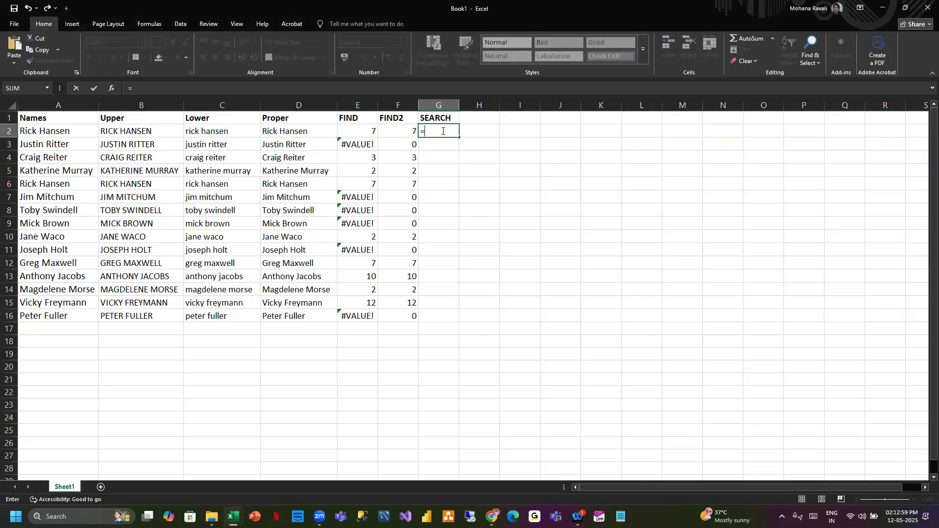
pyautogui.write('sea')
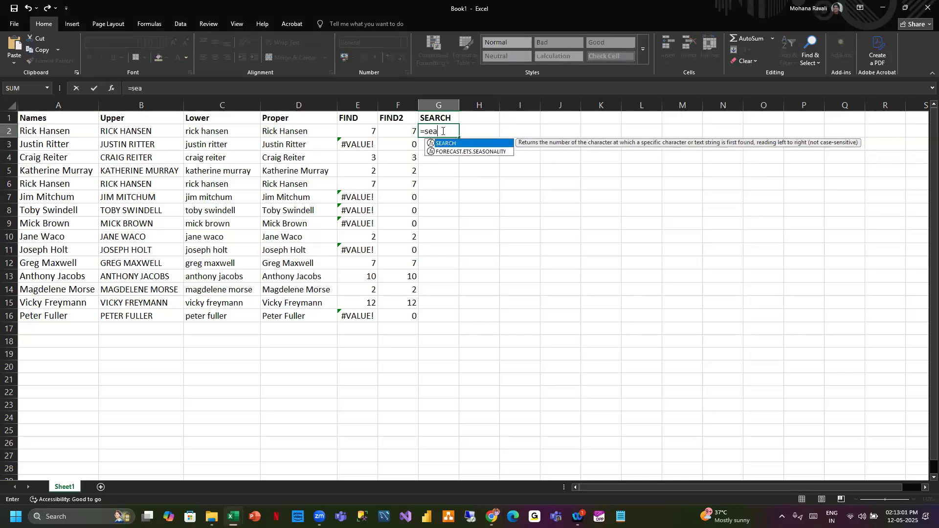
pyautogui.press('Tab')
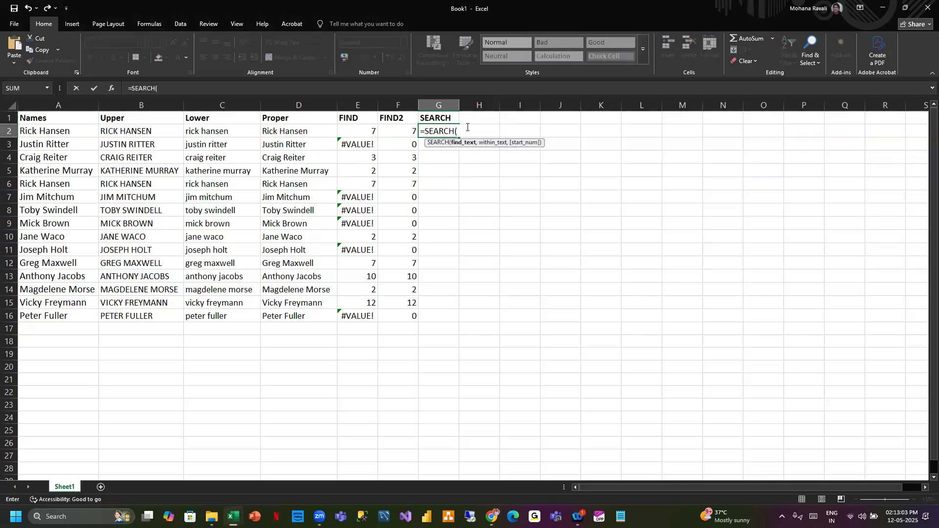
pyautogui.write('"a",')
pyautogui.click(58, 130)
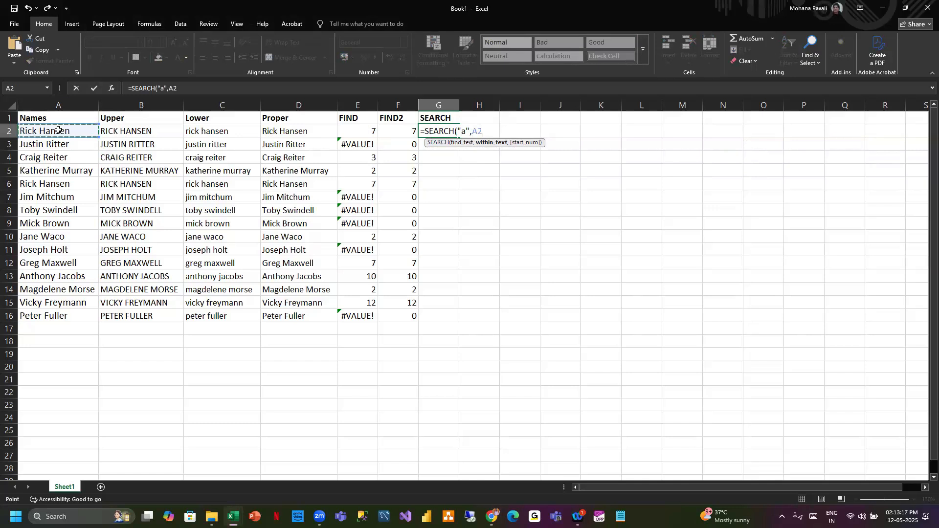
pyautogui.write(',1)')
pyautogui.press('Return')
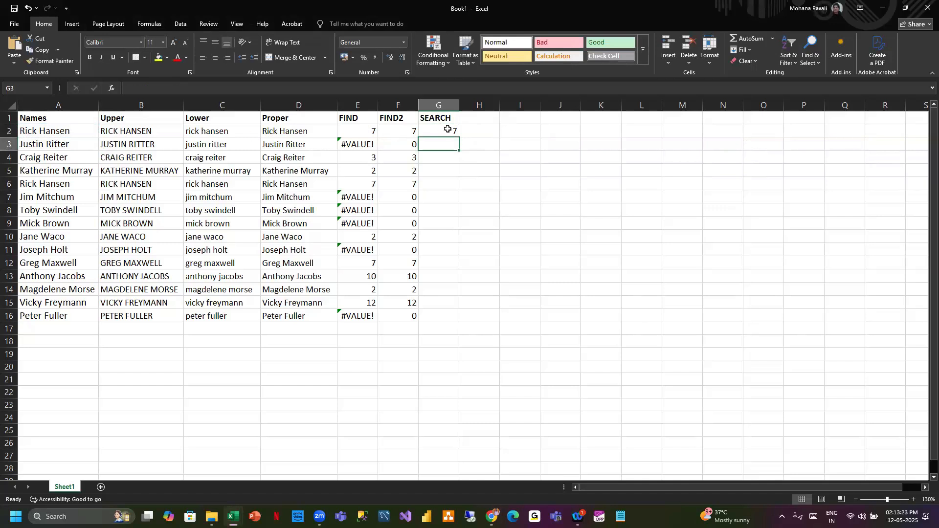
# - Fill the SEARCH formula from G2 down to G16
pyautogui.click(447, 130)
pyautogui.doubleClick(459, 138)
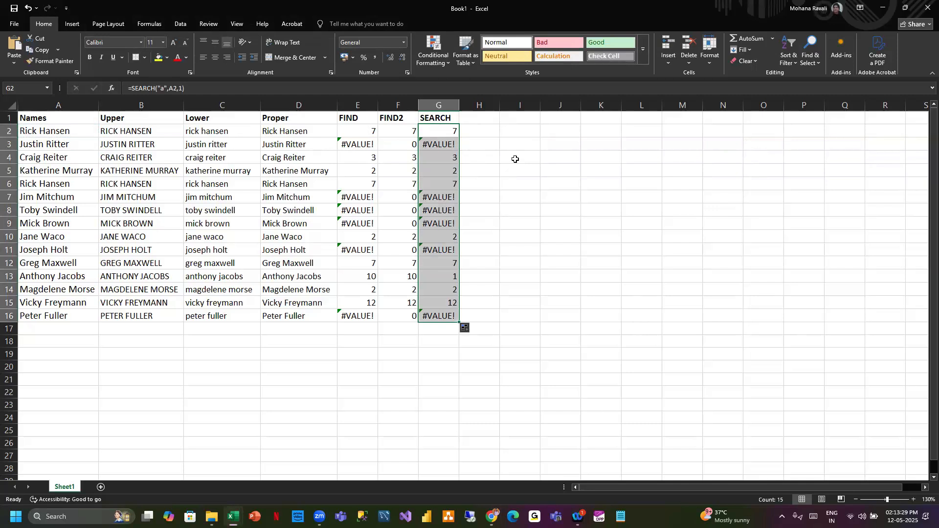
# - Change the FIND formula in E2 to look for uppercase "A" and fill it down to E16
pyautogui.click(365, 130)
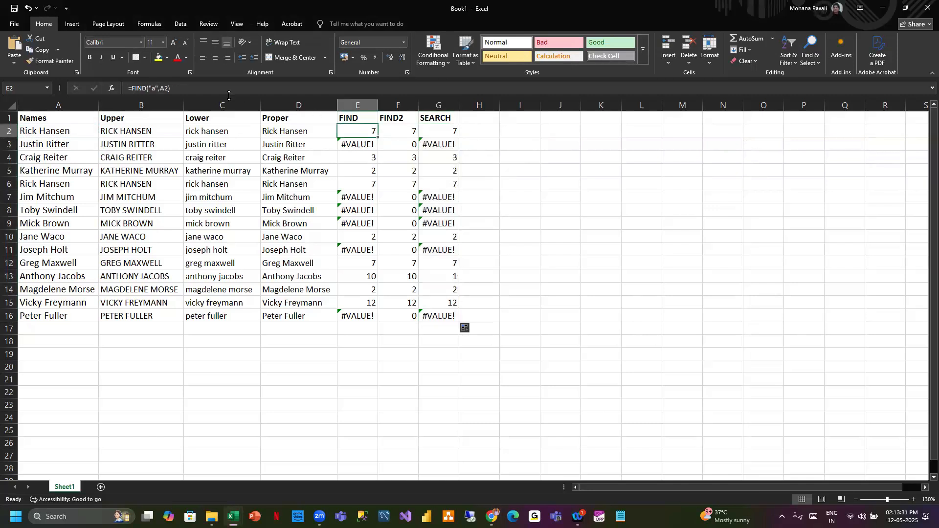
pyautogui.click(155, 89)
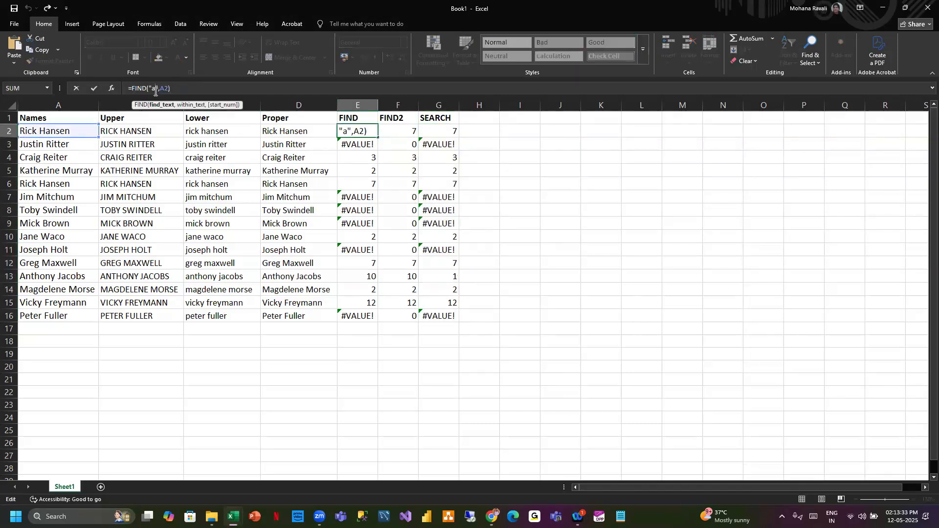
pyautogui.press('BackSpace')
pyautogui.write('A')
pyautogui.click(184, 90)
pyautogui.hotkey('ctrl', 'Return')
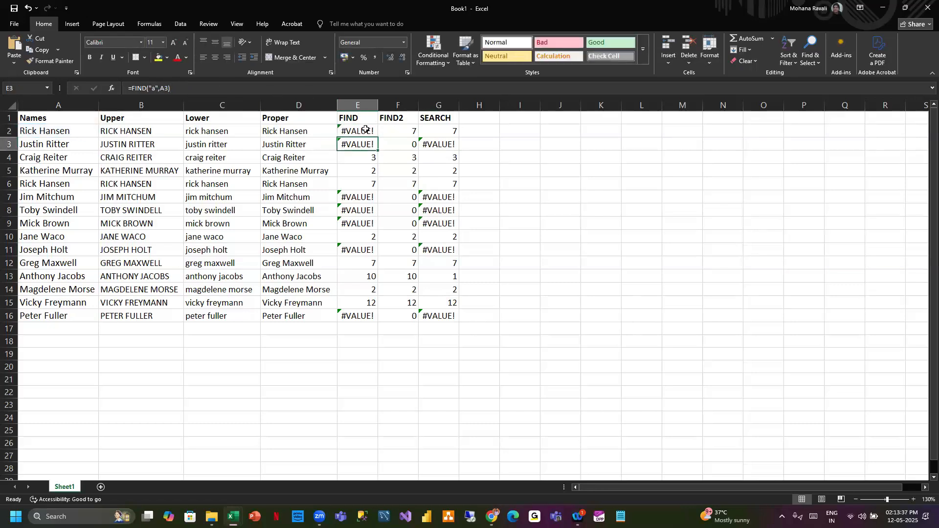
pyautogui.doubleClick(379, 140)
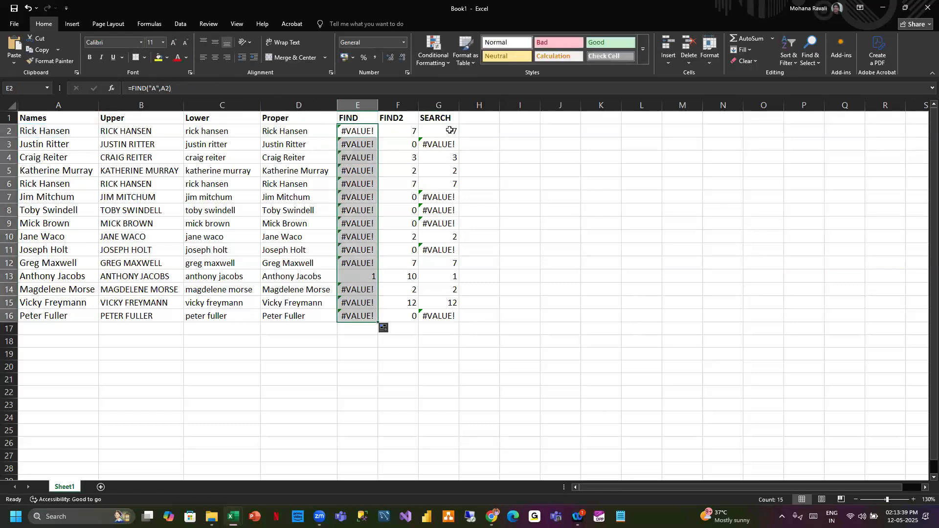
# - Change the SEARCH formula in G2 to look for uppercase "A" and fill it down to G16
pyautogui.click(451, 131)
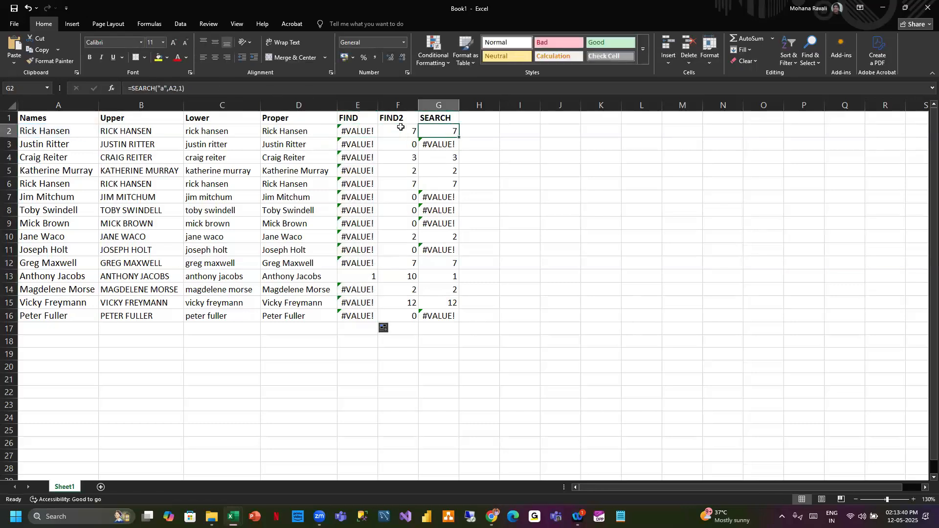
pyautogui.click(163, 89)
pyautogui.press('BackSpace')
pyautogui.write('A')
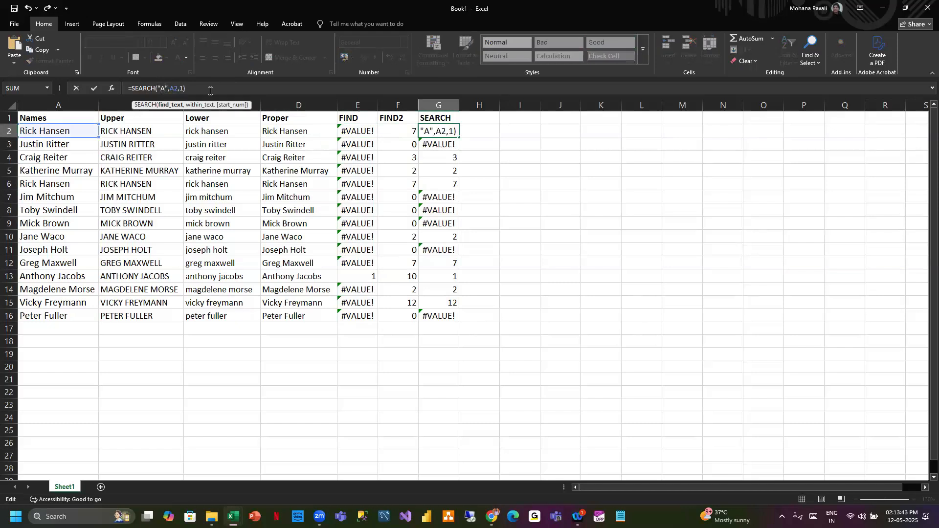
pyautogui.hotkey('ctrl', 'Return')
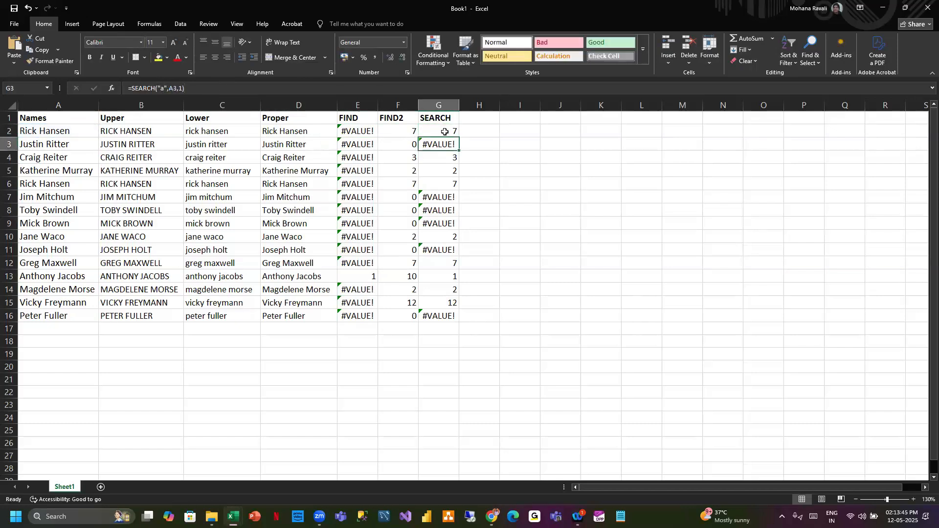
pyautogui.doubleClick(458, 139)
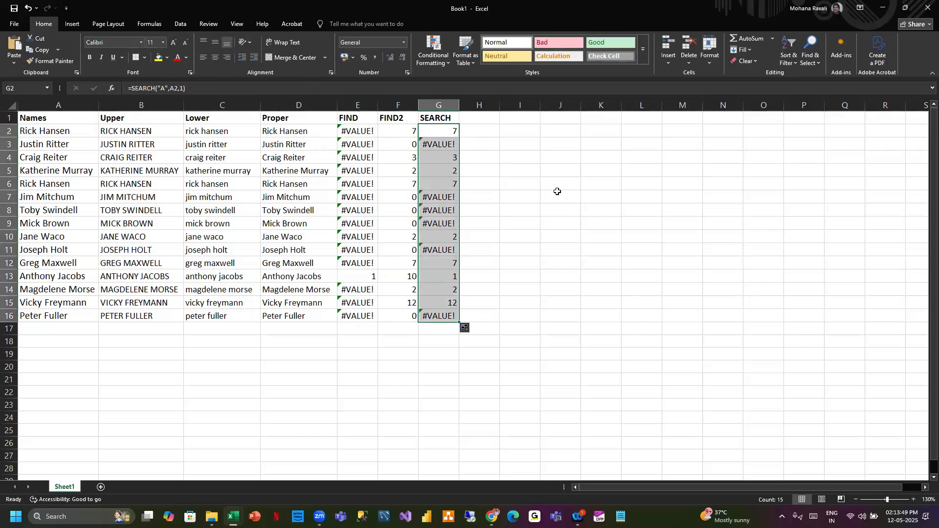
# - Compare the FIND and SEARCH formulas and results in columns E and G
pyautogui.click(524, 118)
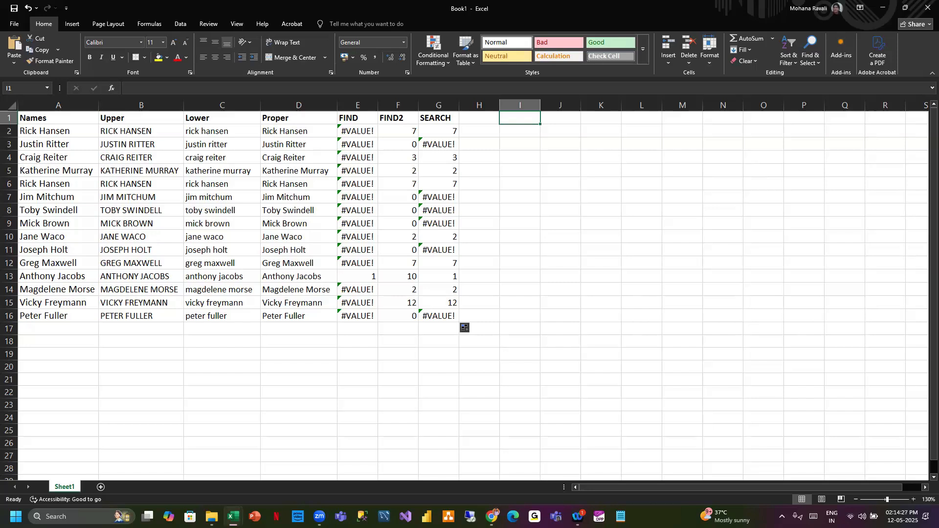
pyautogui.click(468, 232)
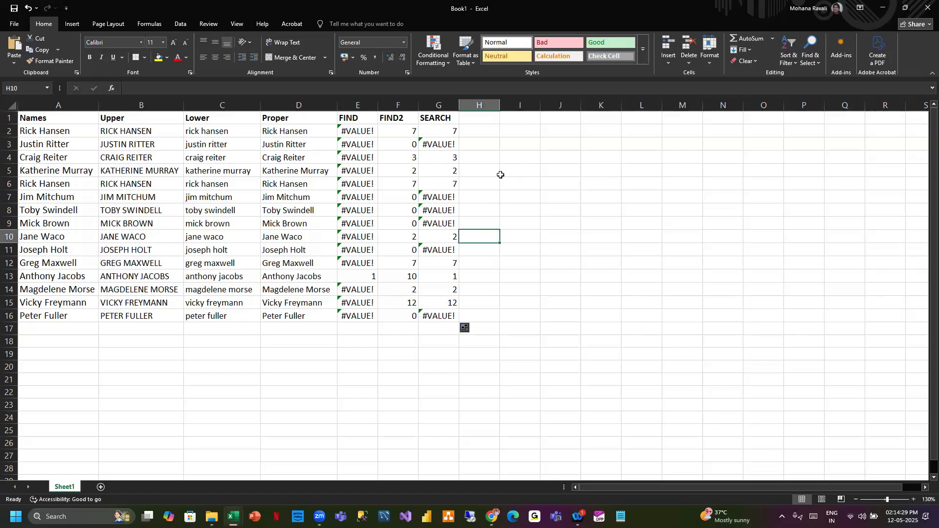
pyautogui.click(367, 128)
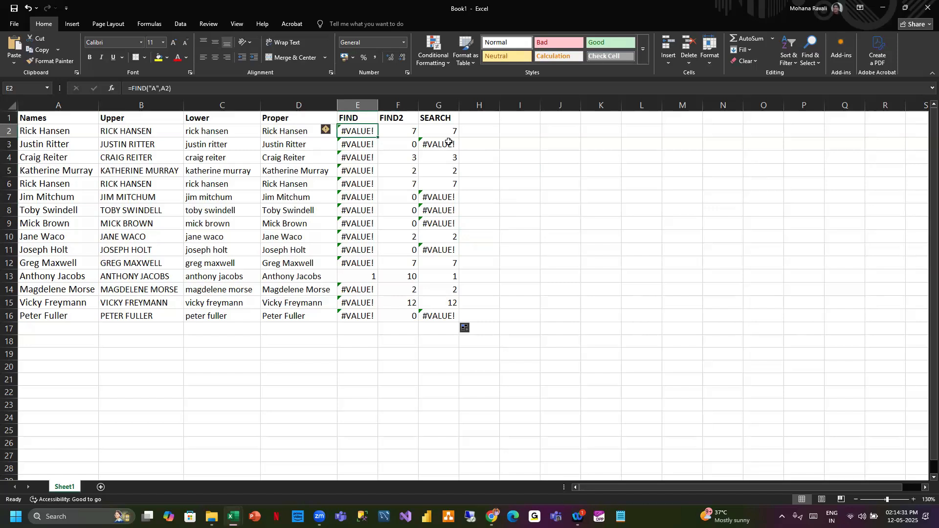
pyautogui.click(489, 118)
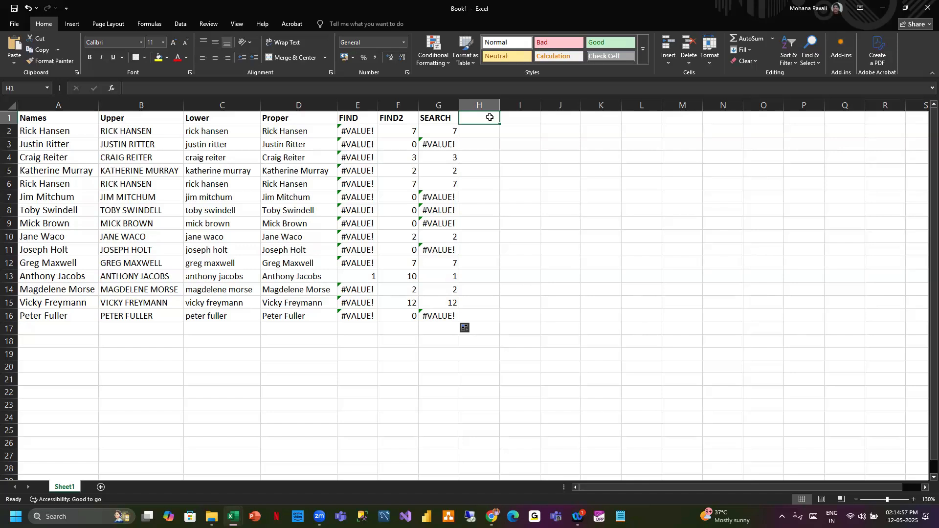
pyautogui.click(441, 130)
pyautogui.click(157, 88)
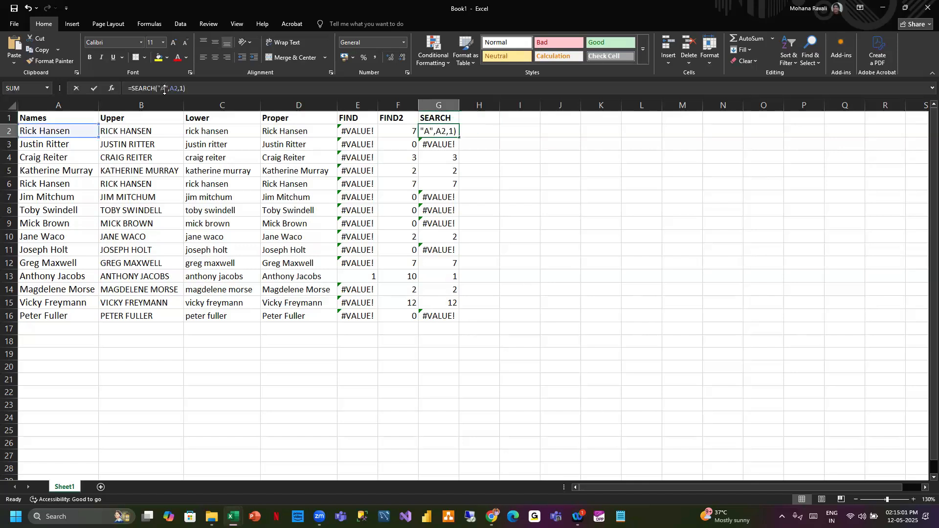
pyautogui.click(199, 89)
pyautogui.press('Escape')
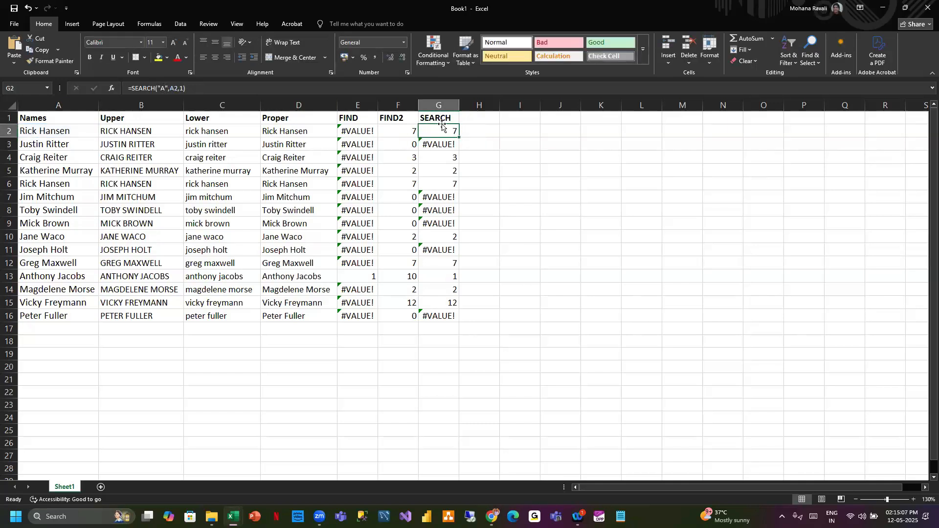
# - Change the FIND formula in E2 back to look for lowercase "a"
pyautogui.click(354, 106)
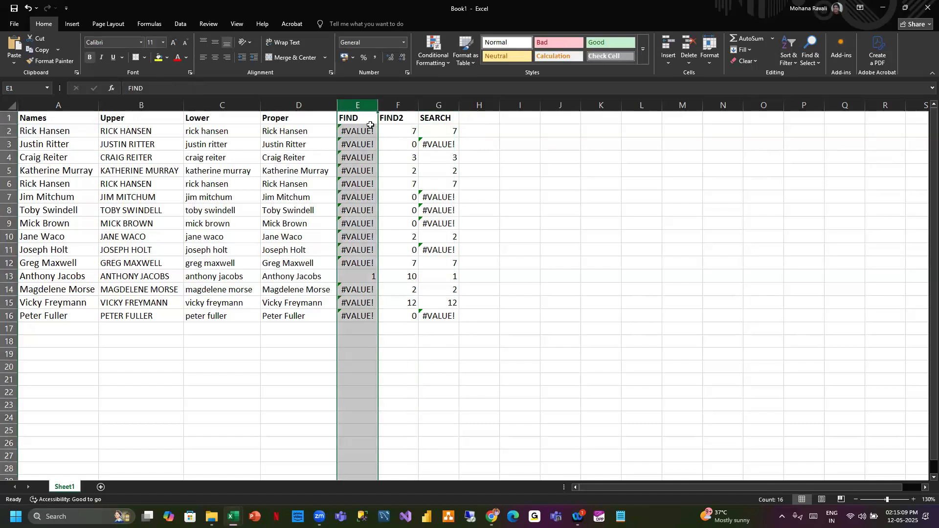
pyautogui.click(358, 122)
pyautogui.doubleClick(363, 132)
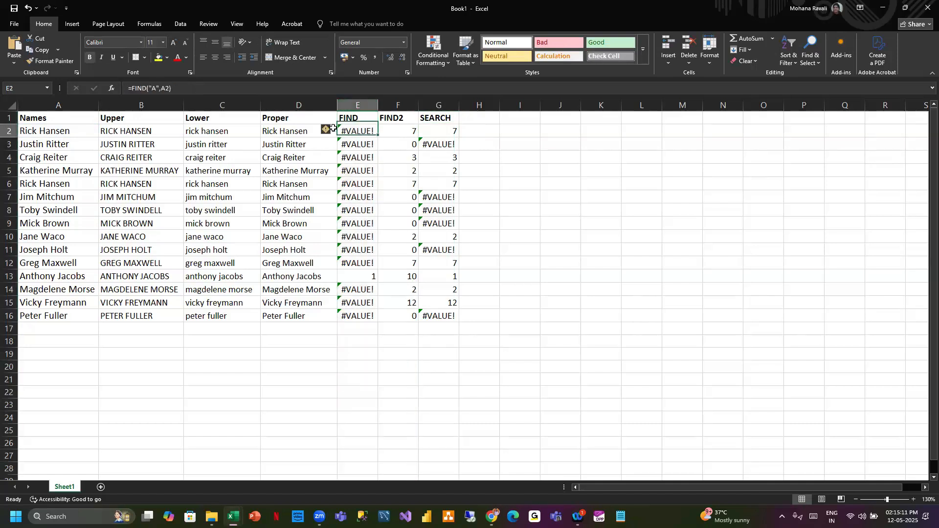
pyautogui.click(157, 89)
pyautogui.press('BackSpace')
pyautogui.write('a')
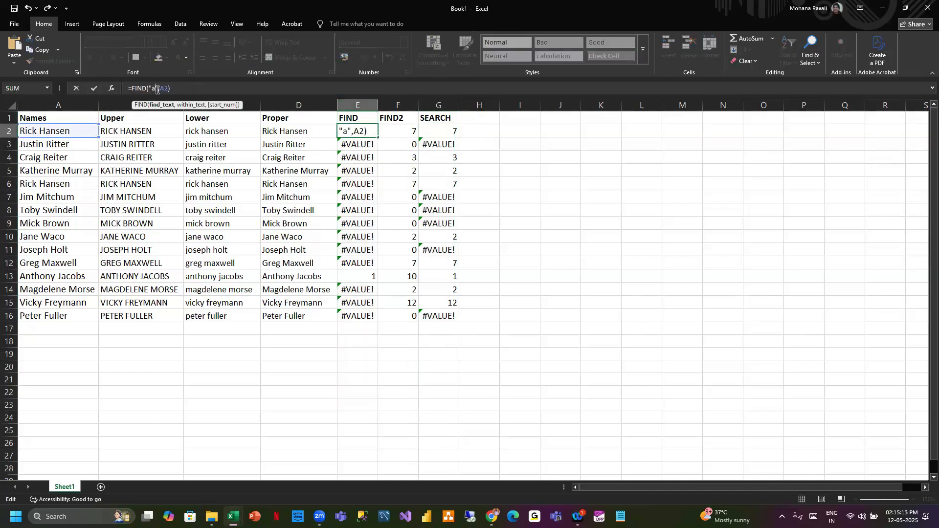
pyautogui.press('Return')
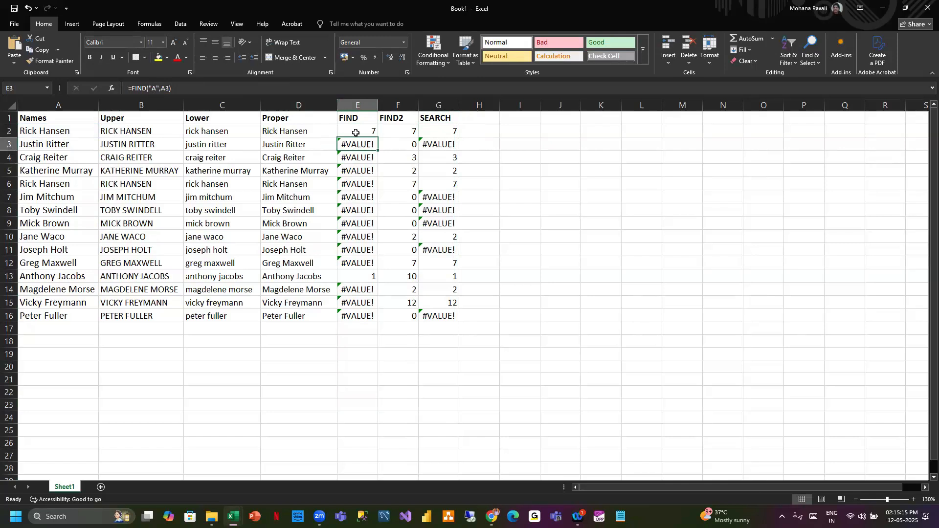
# - Fill the lowercase-"a" FIND formula from E2 down to E16
pyautogui.click(352, 132)
pyautogui.doubleClick(378, 138)
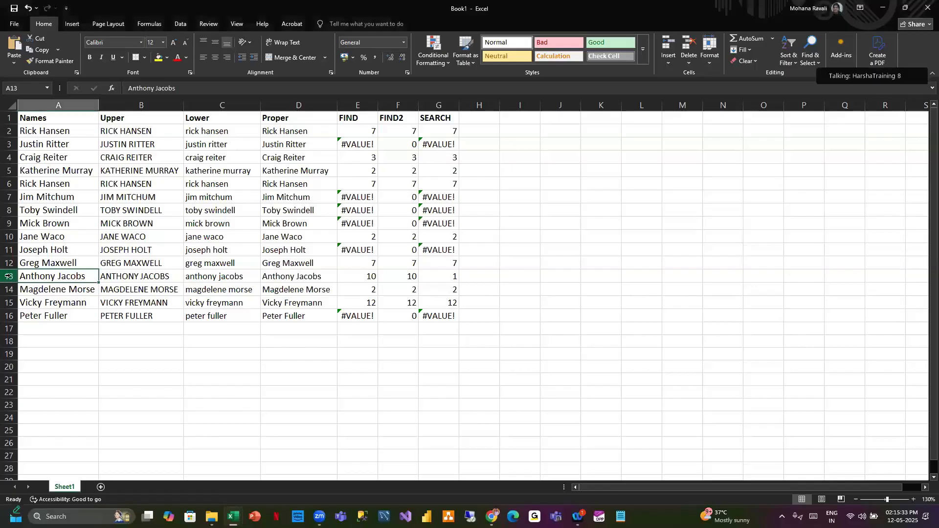
pyautogui.click(8, 276)
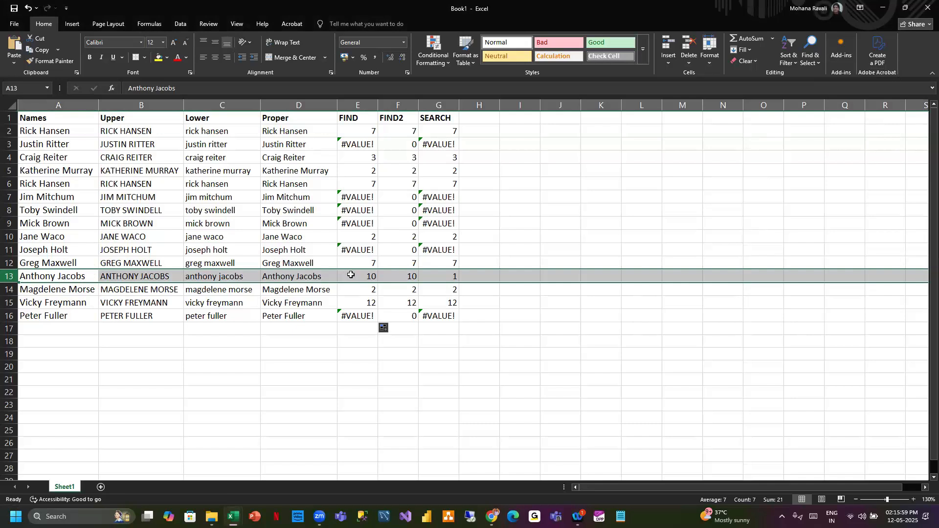
pyautogui.click(357, 105)
pyautogui.click(444, 105)
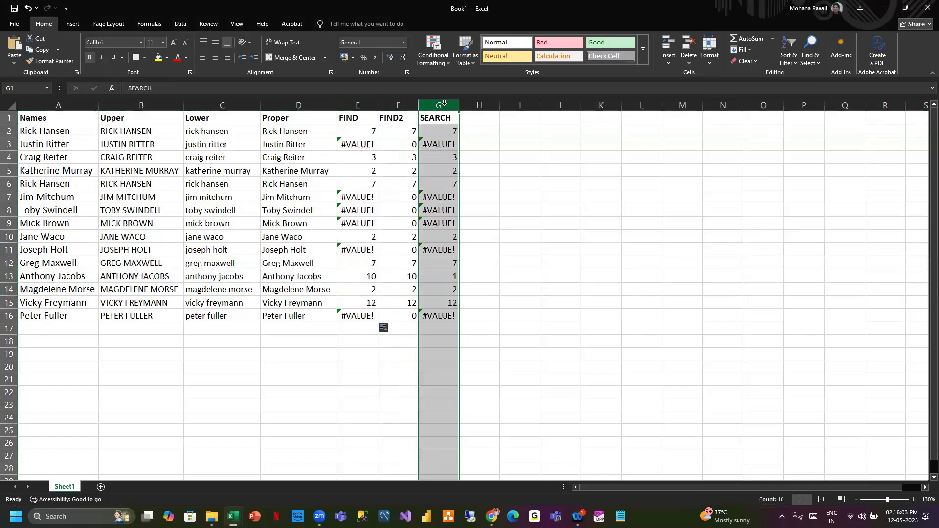
pyautogui.moveTo(492, 517)
pyautogui.moveTo(320, 517)
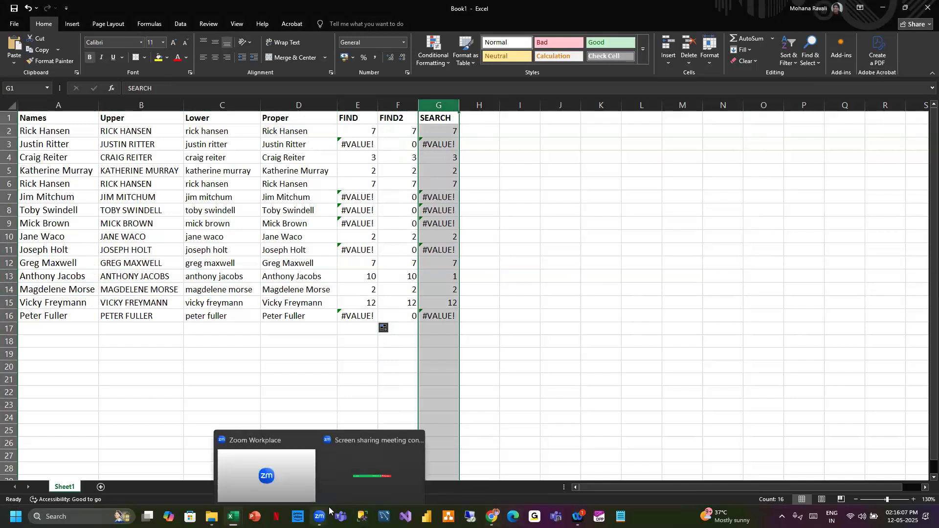
pyautogui.click(381, 470)
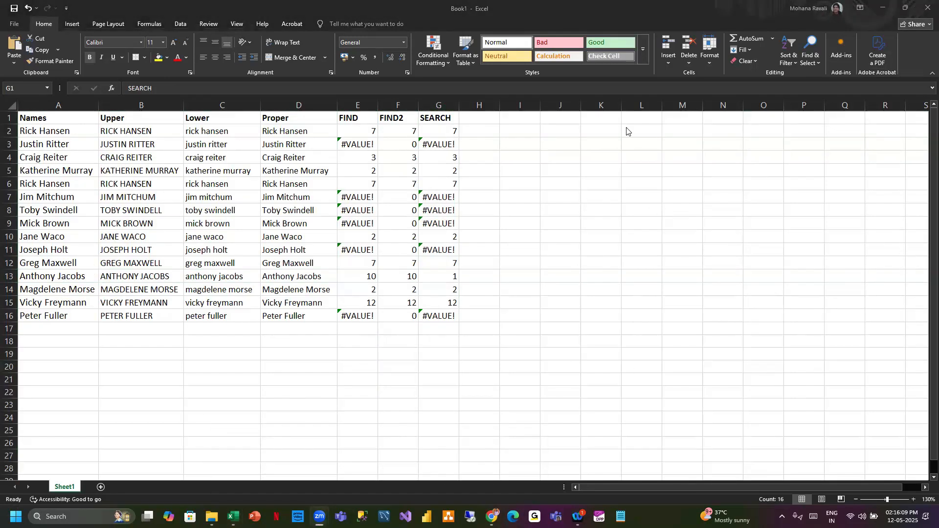
pyautogui.click(491, 517)
pyautogui.hotkey('alt', 'Tab')
pyautogui.click(433, 117)
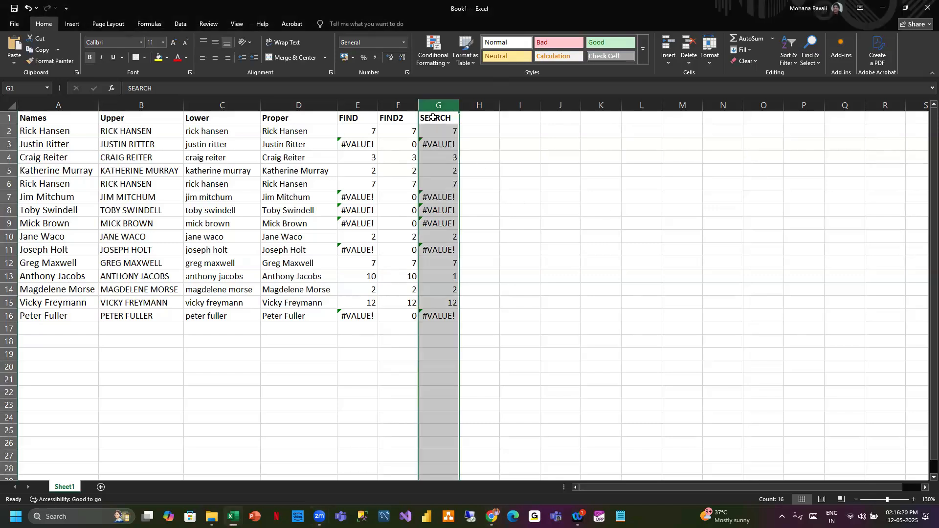
pyautogui.click(488, 118)
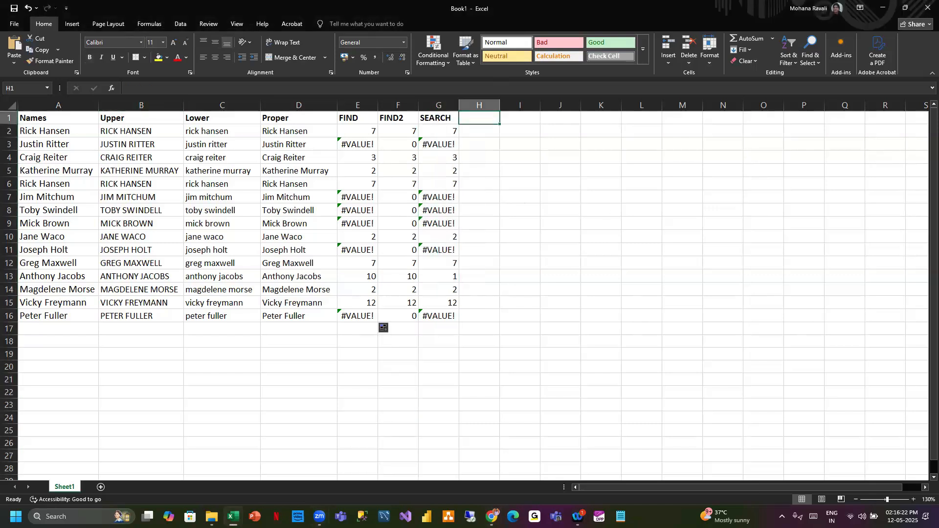
pyautogui.hotkey('alt', 'Tab')
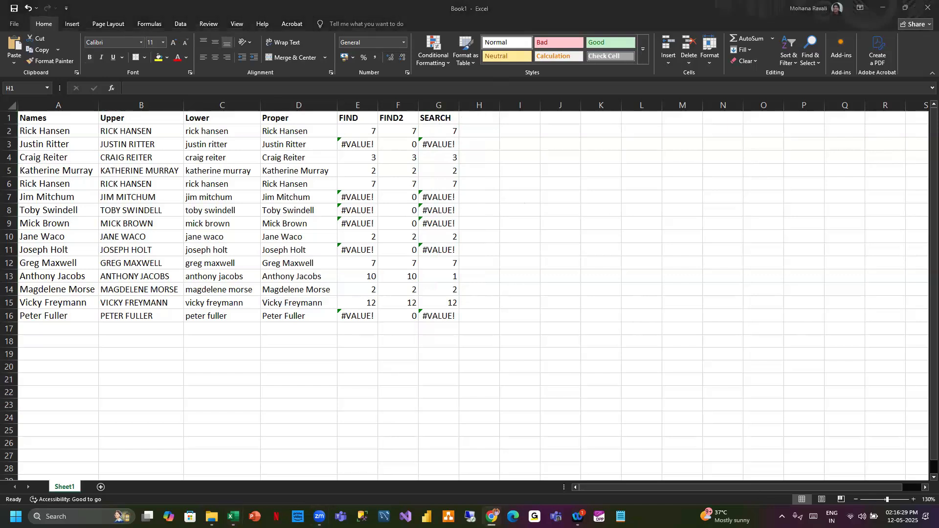
# - Enter the column heading LEFT in H1
pyautogui.click(480, 116)
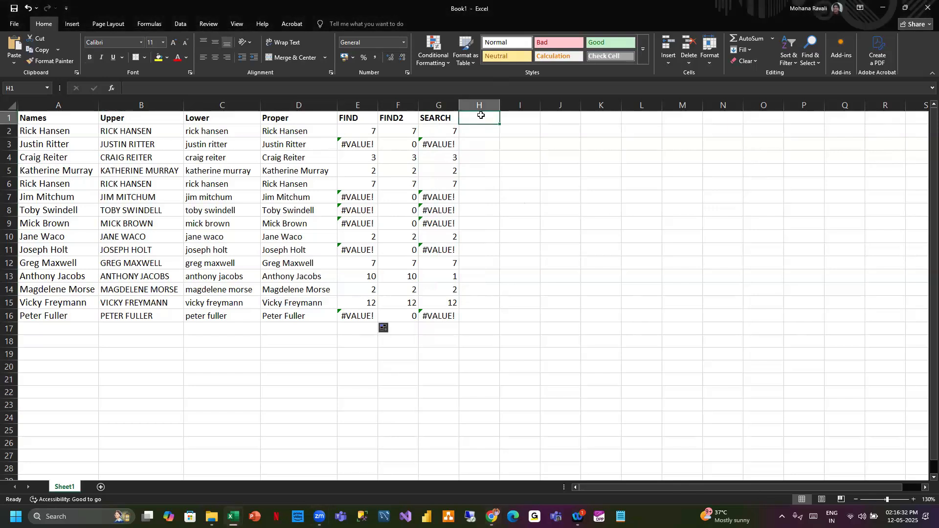
pyautogui.write('LEFT')
pyautogui.press('Return')
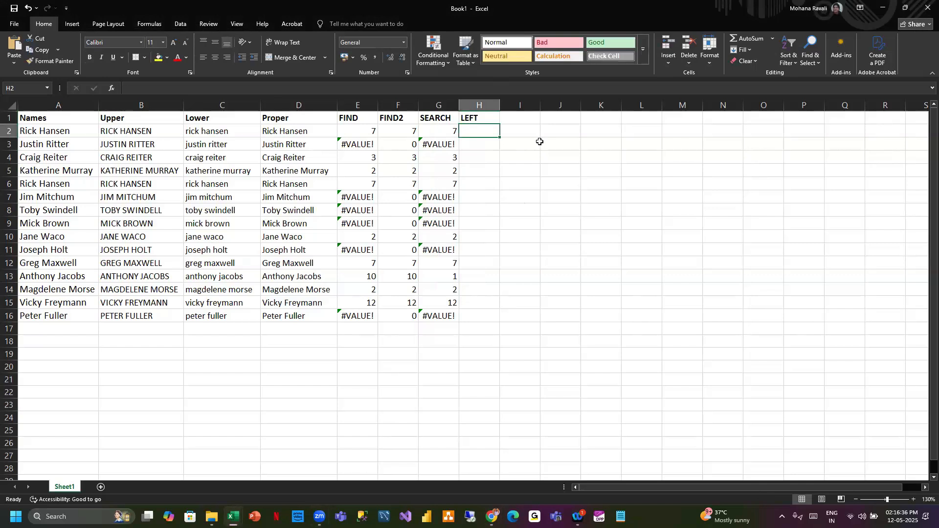
# - Enter =LEFT(A2,3) in H2 and fill it down to H16
pyautogui.write('=lef')
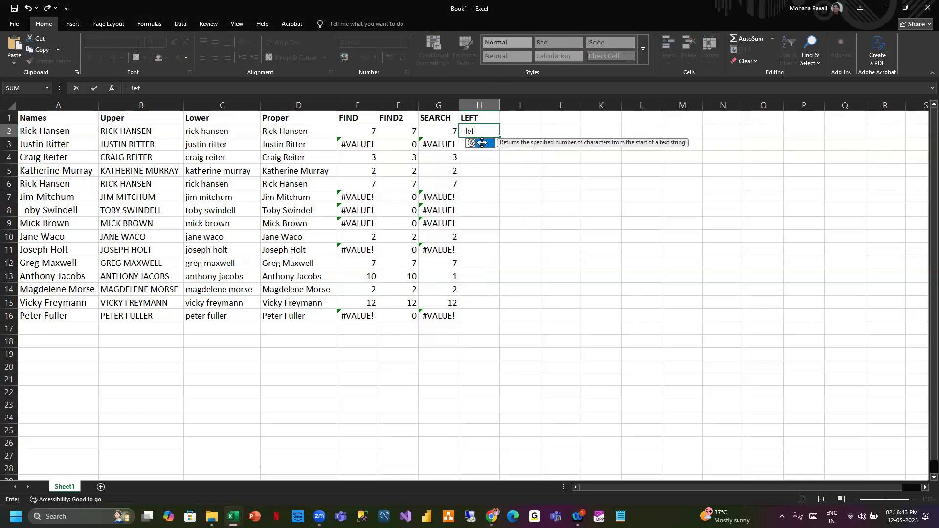
pyautogui.doubleClick(482, 146)
pyautogui.click(71, 131)
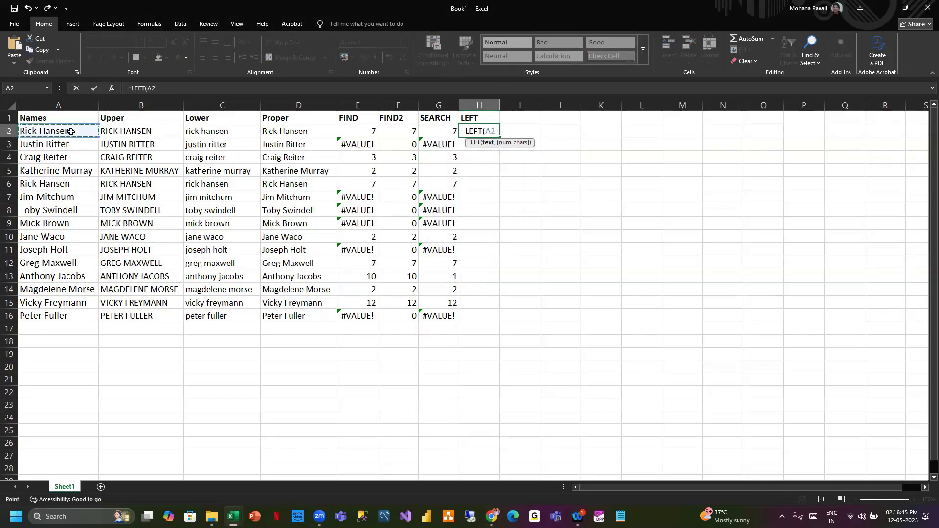
pyautogui.write(',3)')
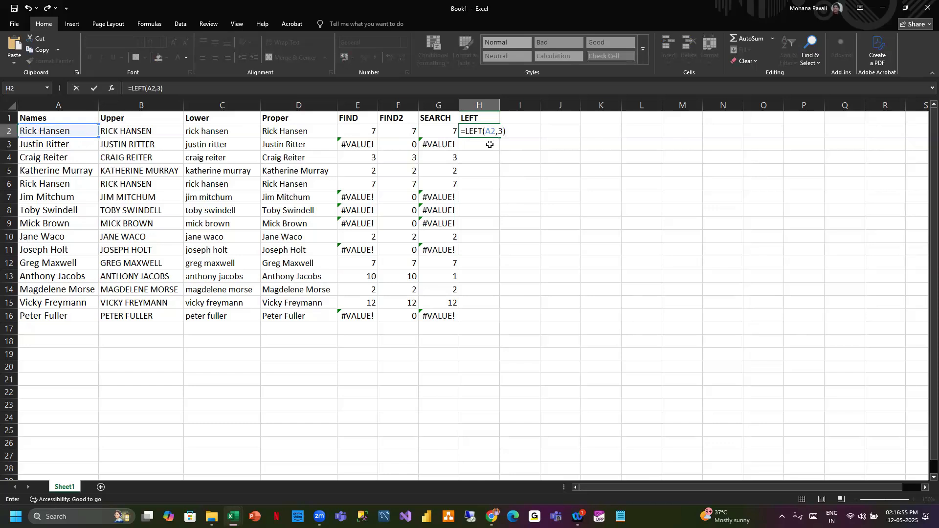
pyautogui.press('Return')
pyautogui.click(484, 130)
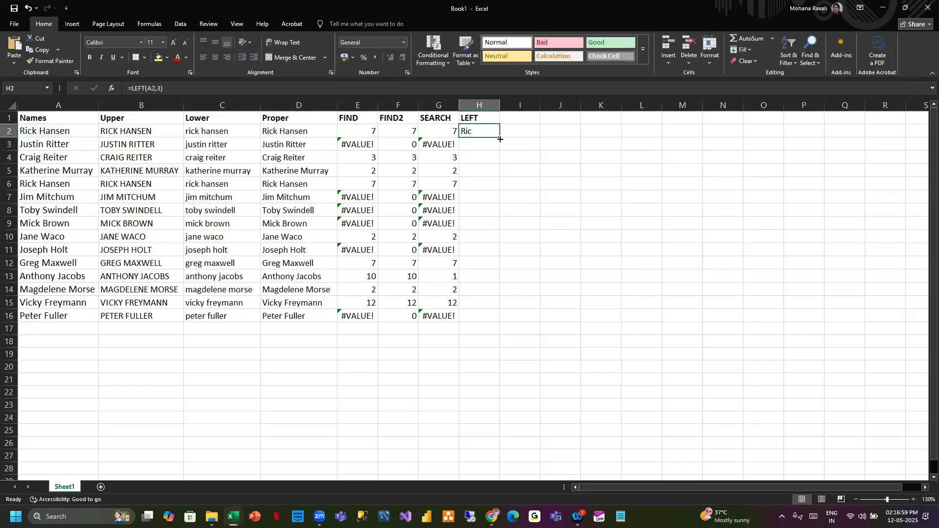
pyautogui.doubleClick(499, 139)
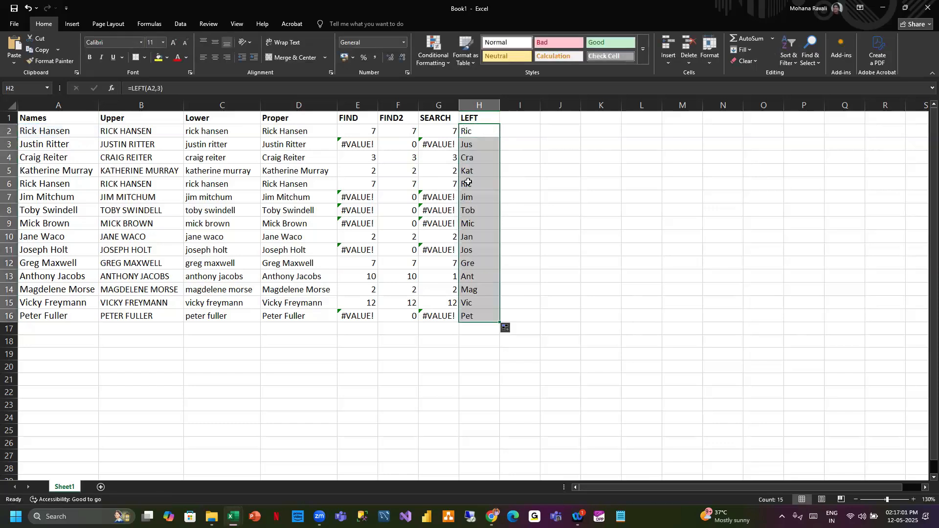
# - Enter the column heading RIGHT in I1
pyautogui.click(527, 119)
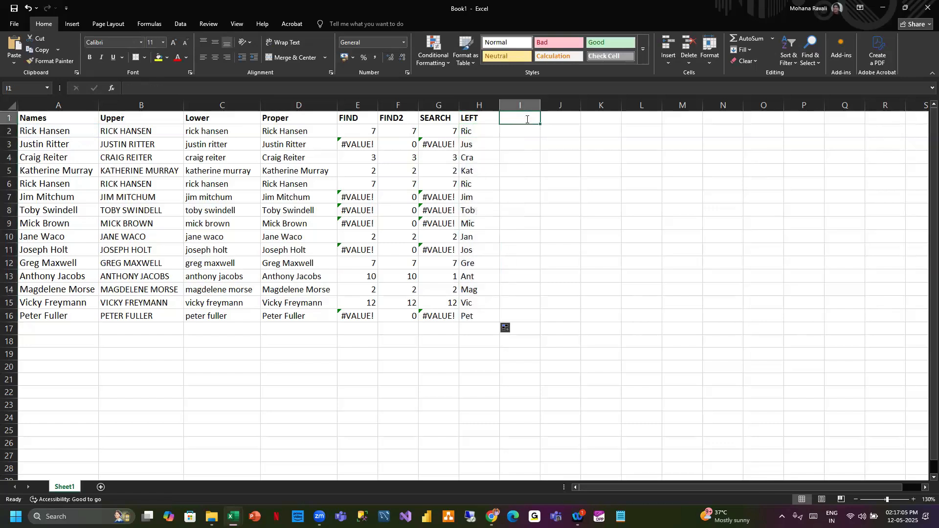
pyautogui.write('RIGHT')
pyautogui.press('Return')
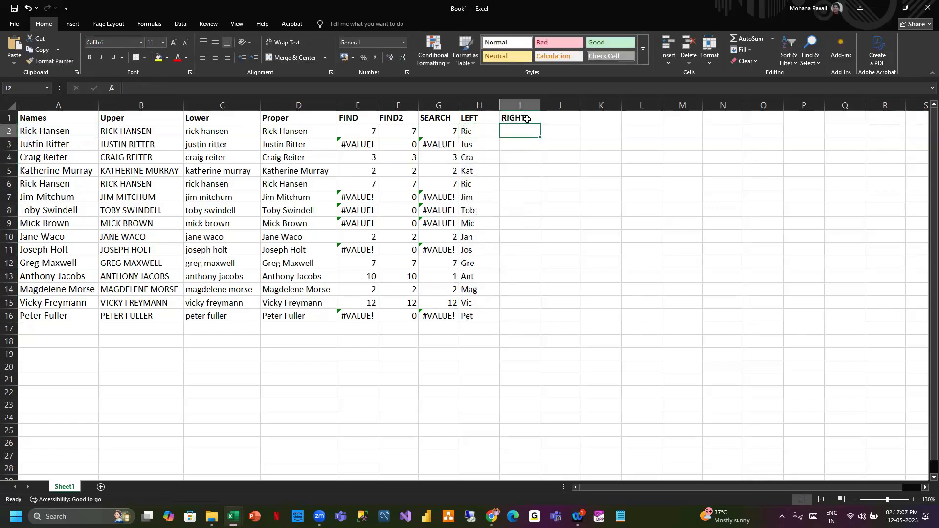
# - Enter =RIGHT(A2,3) in I2 and fill it down to I16
pyautogui.write('=RIG')
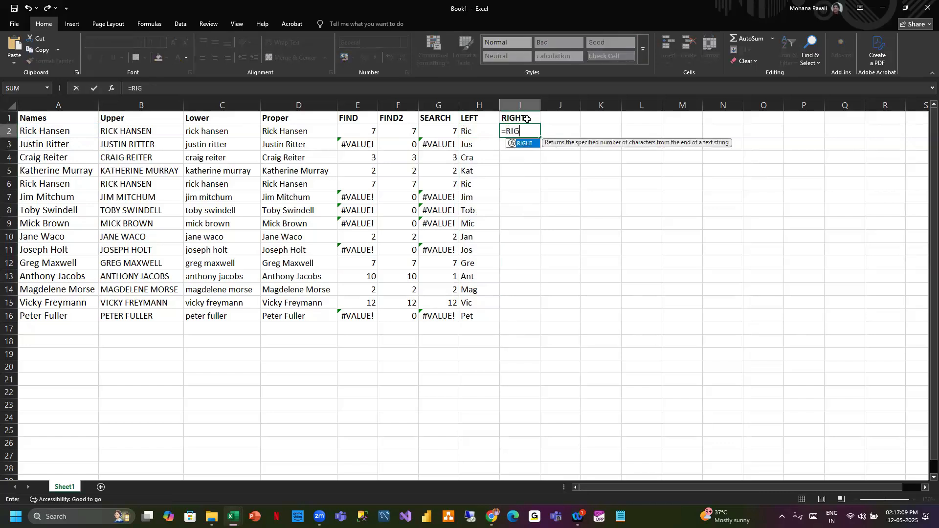
pyautogui.doubleClick(523, 144)
pyautogui.click(59, 131)
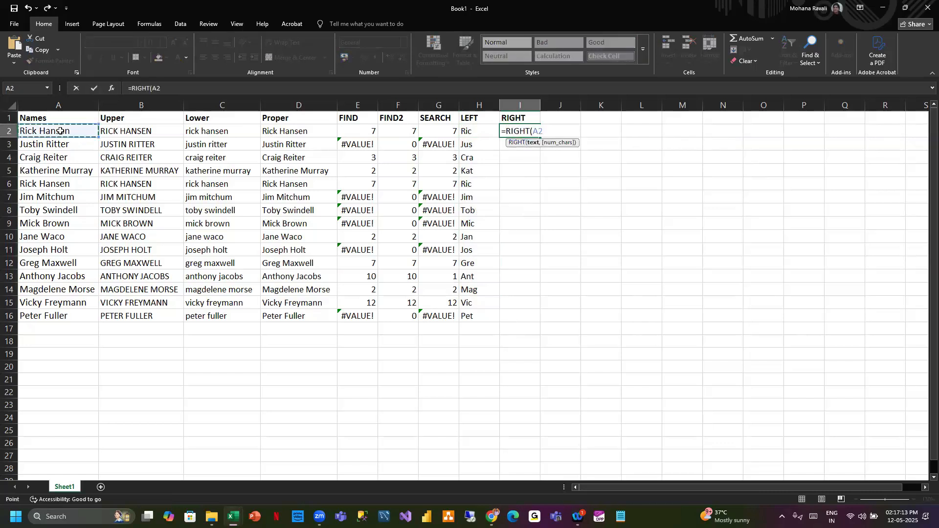
pyautogui.write(',3)')
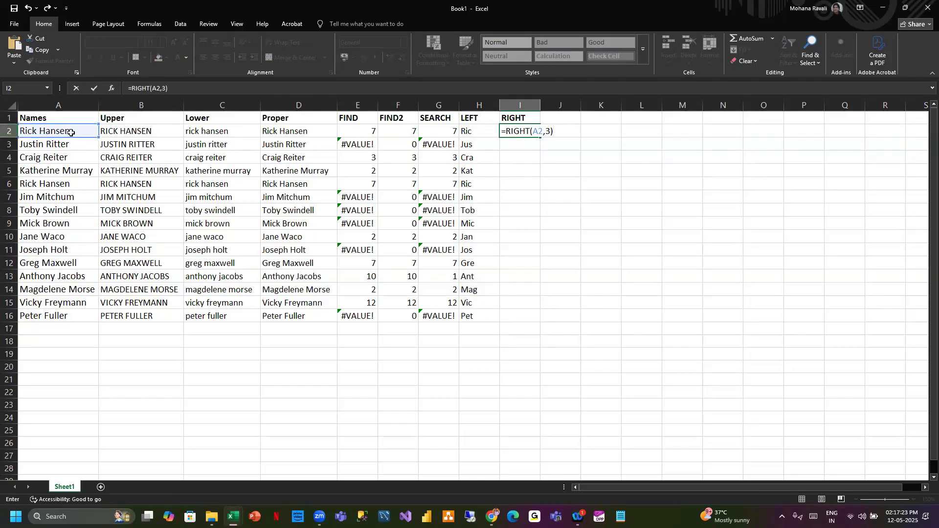
pyautogui.press('Return')
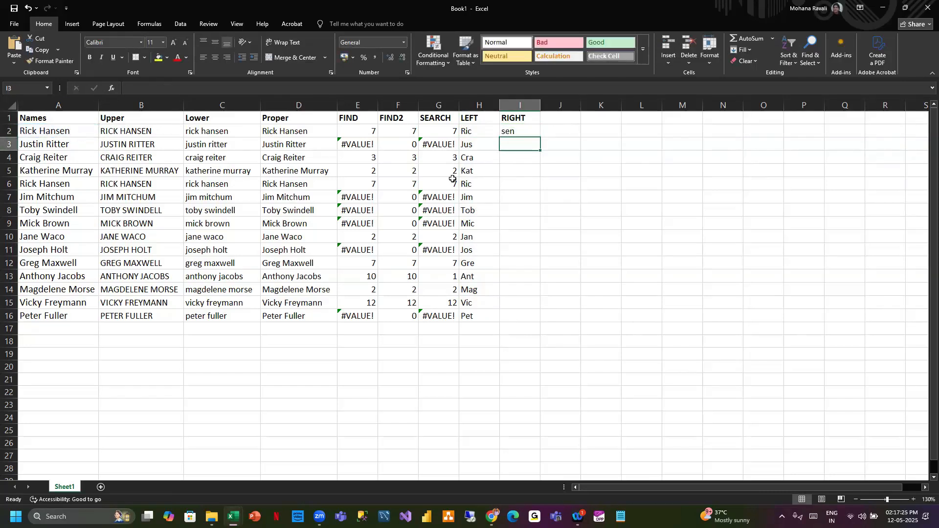
pyautogui.click(519, 130)
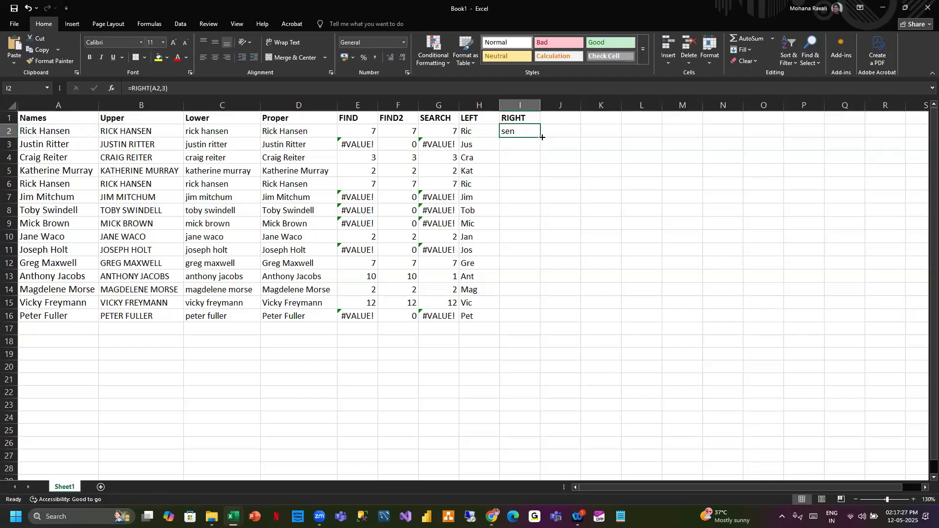
pyautogui.doubleClick(541, 137)
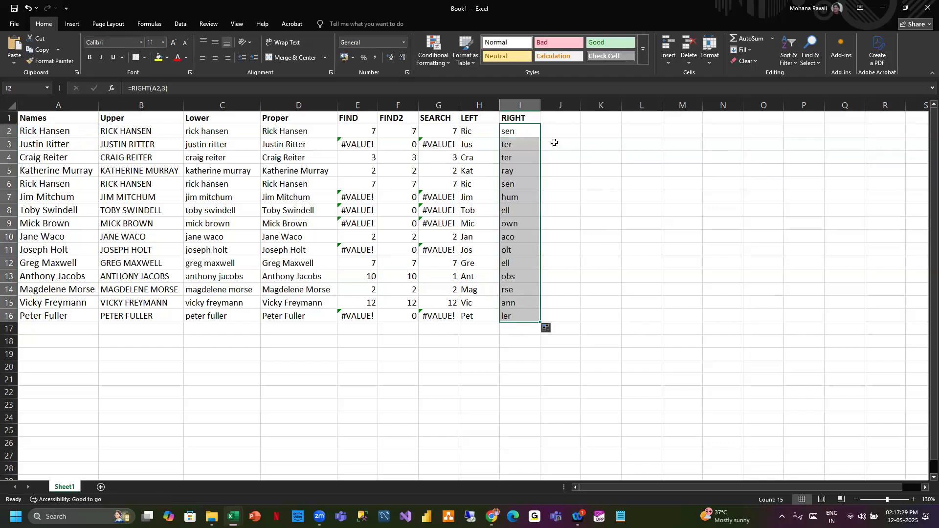
# - Enter the column heading MID in J1
pyautogui.click(559, 119)
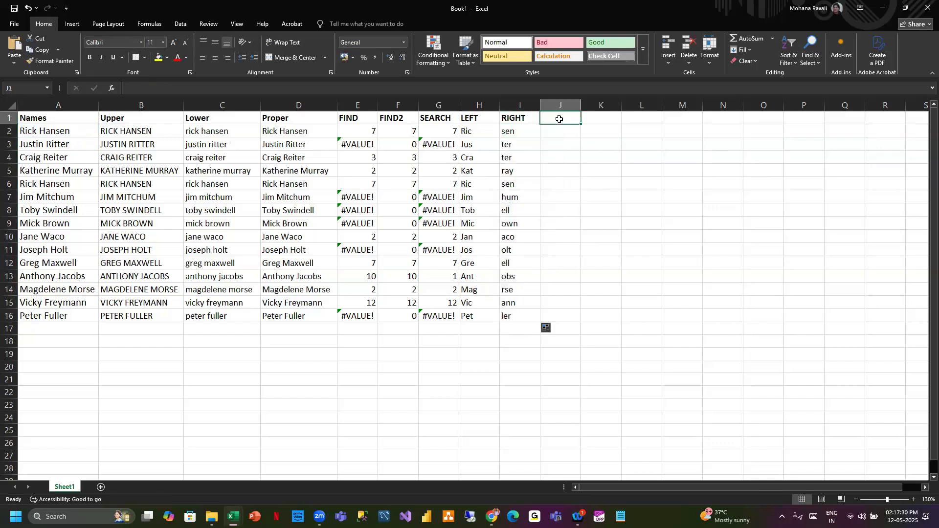
pyautogui.write('MID')
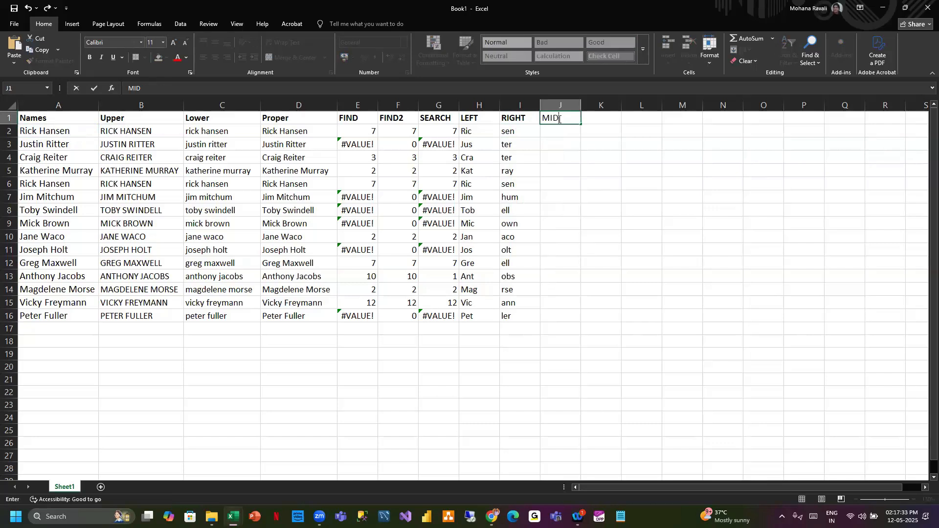
pyautogui.press('Return')
# - Enter =MID(A2,2,3) in J2 and fill it down to J16
pyautogui.write('=')
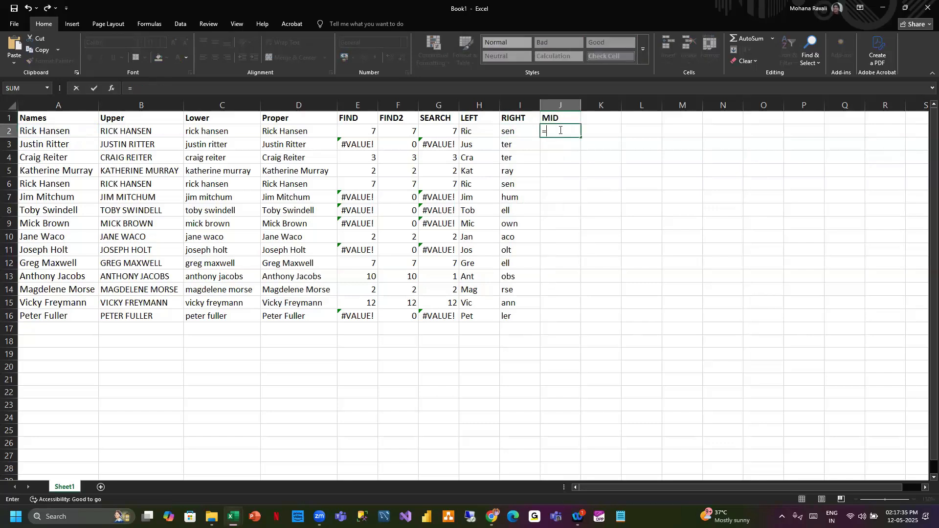
pyautogui.write('MID')
pyautogui.doubleClick(564, 145)
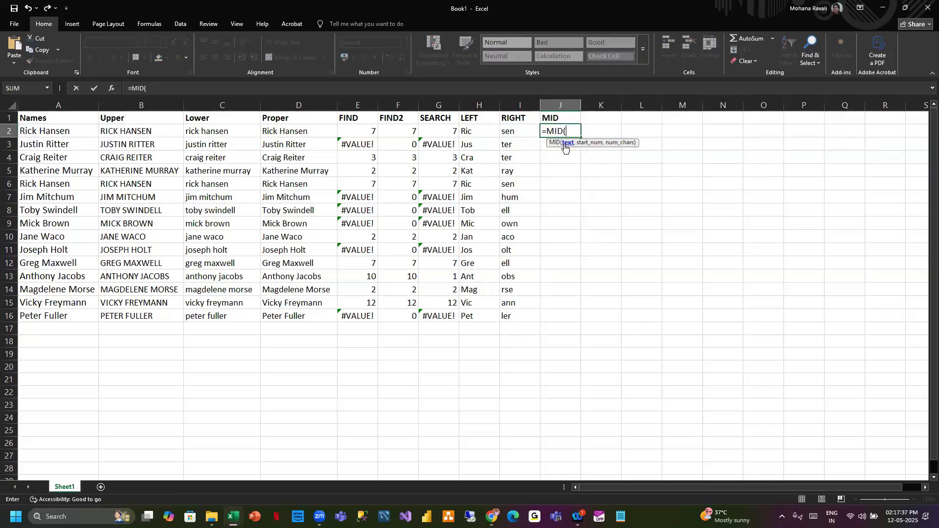
pyautogui.click(52, 131)
pyautogui.write(',')
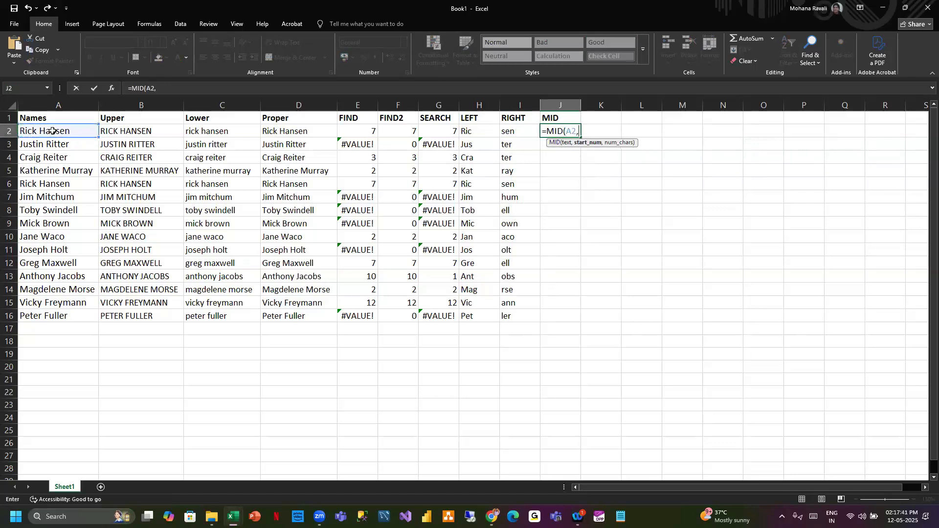
pyautogui.write('2')
pyautogui.write(',3')
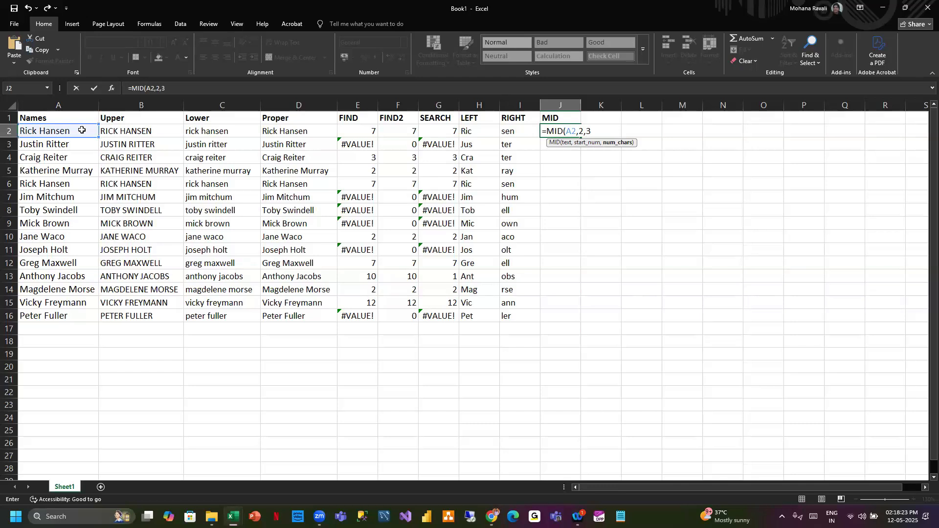
pyautogui.press('Return')
pyautogui.click(567, 128)
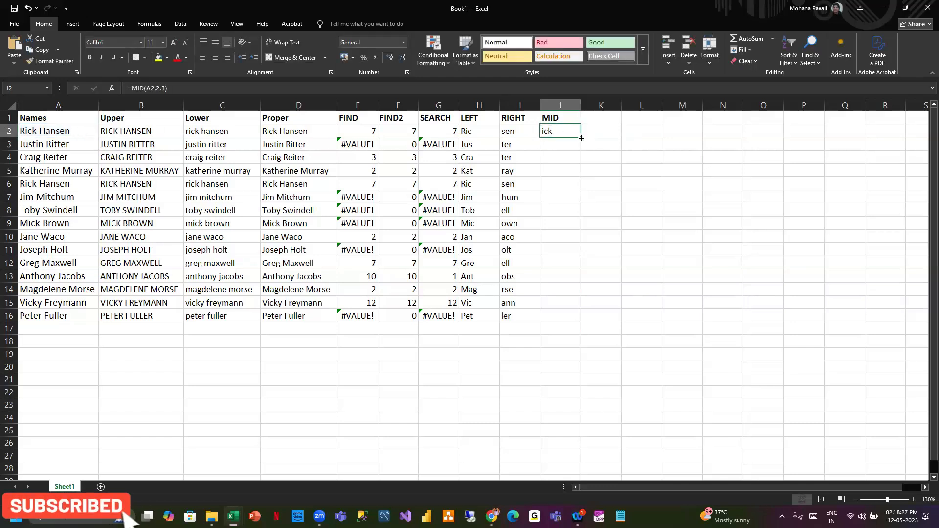
pyautogui.doubleClick(581, 139)
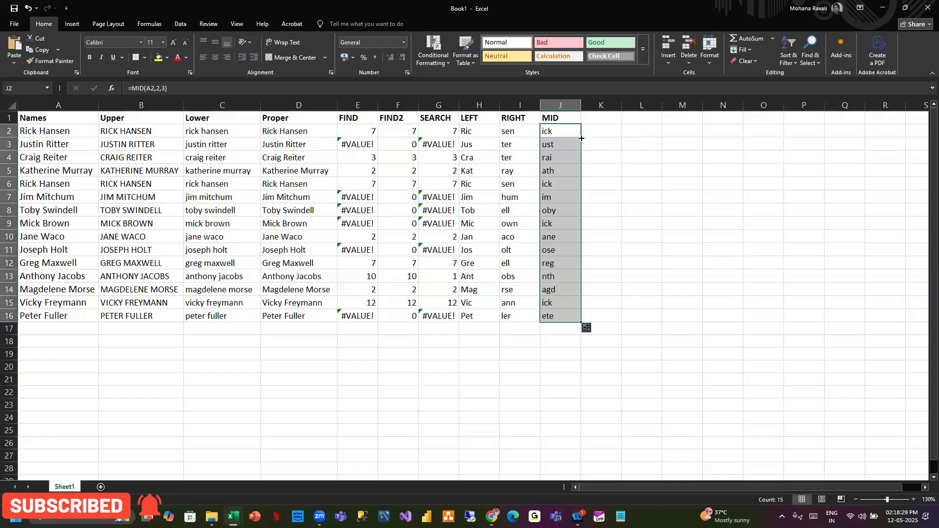
pyautogui.click(628, 129)
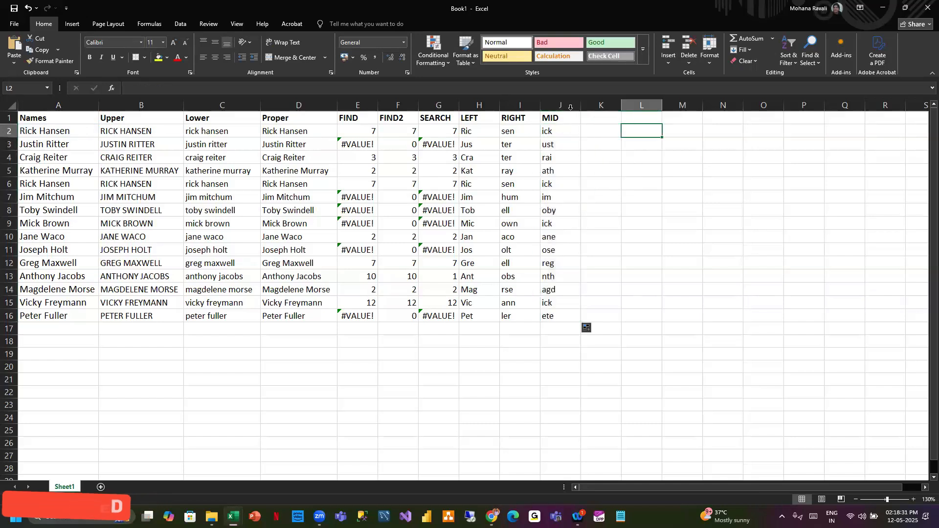
# - Change the MID formula in J2 to =MID(A2,4,3) and fill it down to J16
pyautogui.click(565, 117)
pyautogui.click(546, 133)
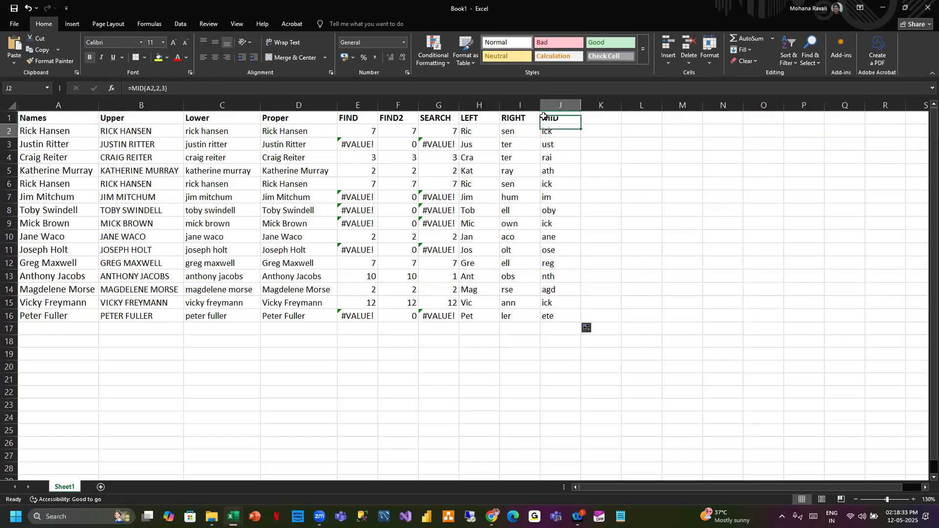
pyautogui.click(160, 88)
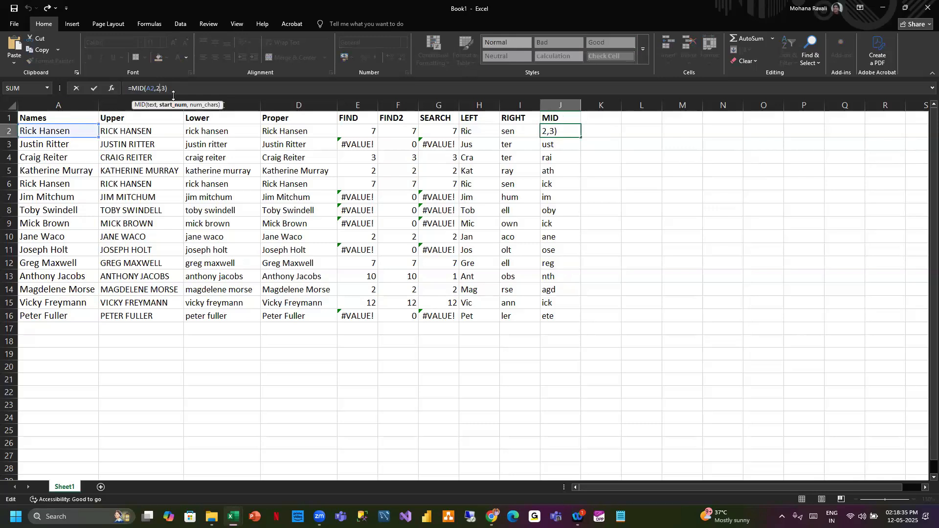
pyautogui.press('BackSpace')
pyautogui.write('4')
pyautogui.click(196, 89)
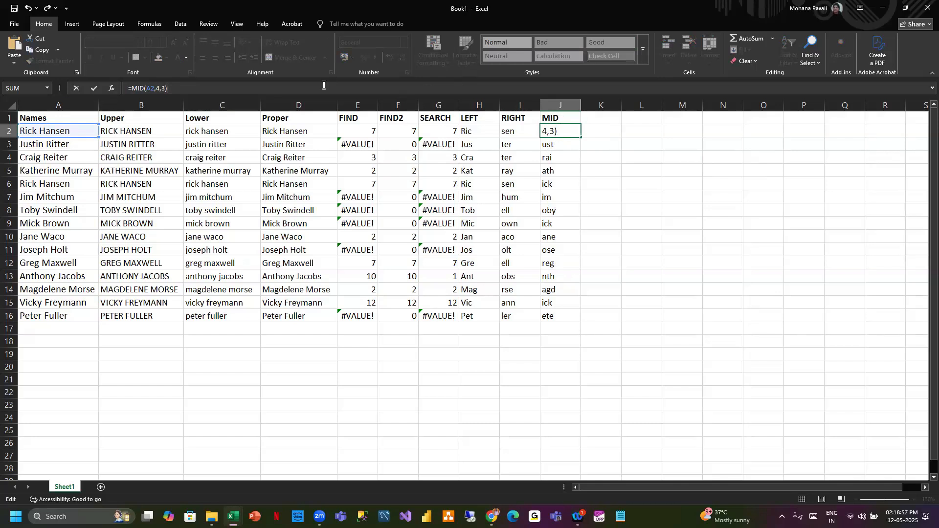
pyautogui.press('Return')
pyautogui.click(577, 135)
pyautogui.doubleClick(580, 136)
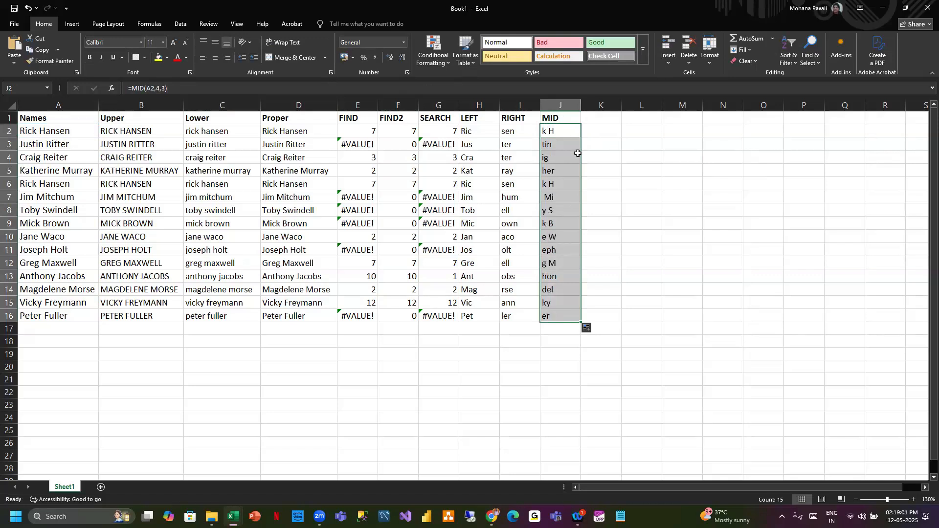
pyautogui.click(610, 137)
pyautogui.click(606, 122)
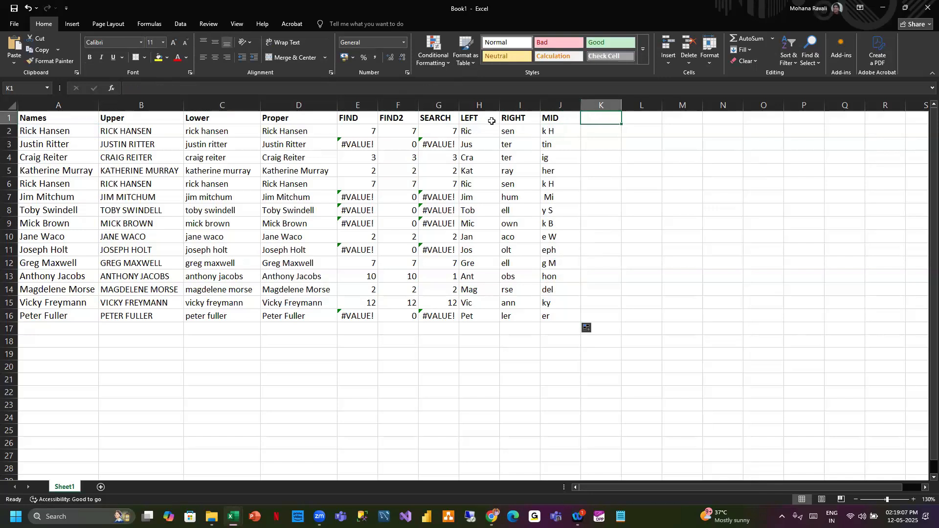
pyautogui.moveTo(79, 115); pyautogui.dragTo(557, 317)
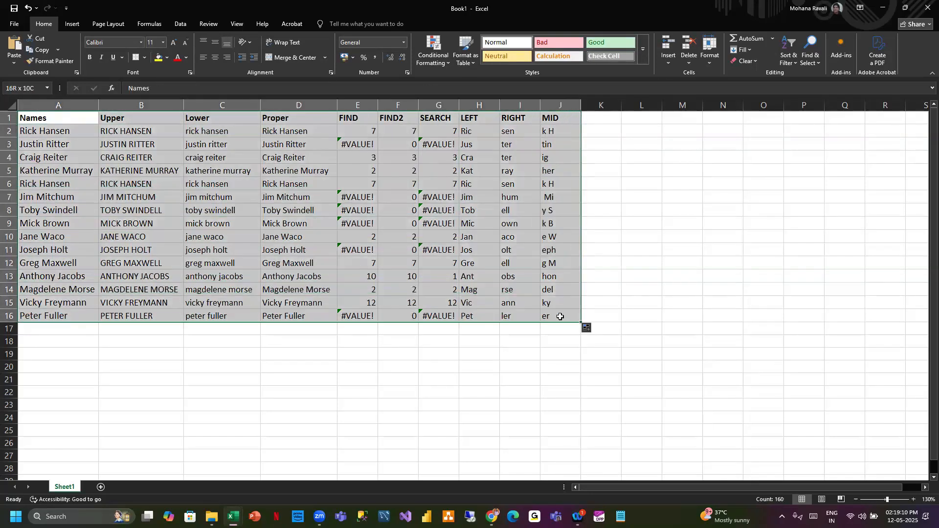
pyautogui.click(597, 119)
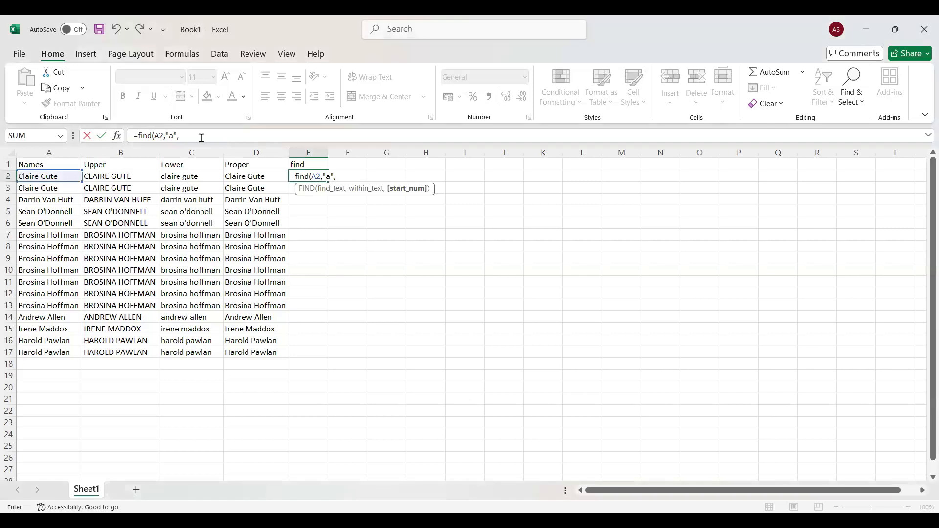
pyautogui.click(185, 135)
pyautogui.press('BackSpace')
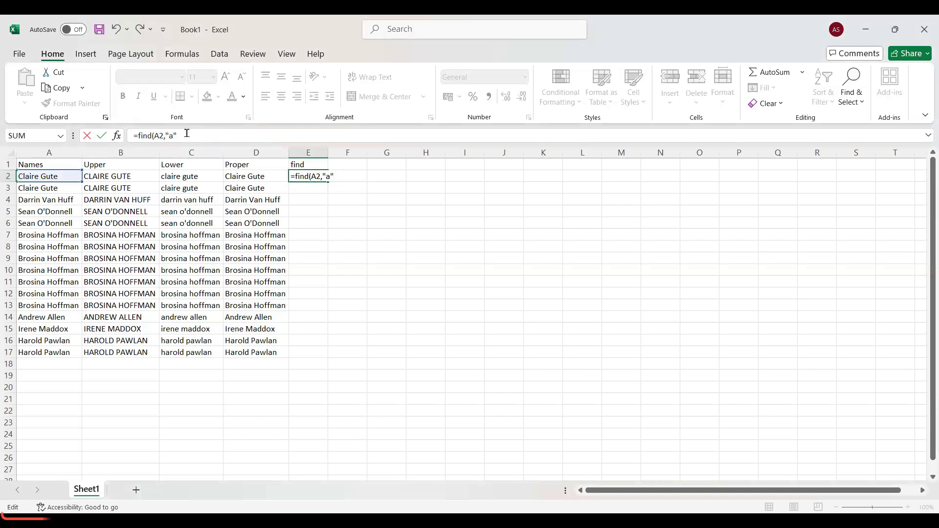
pyautogui.press('Escape')
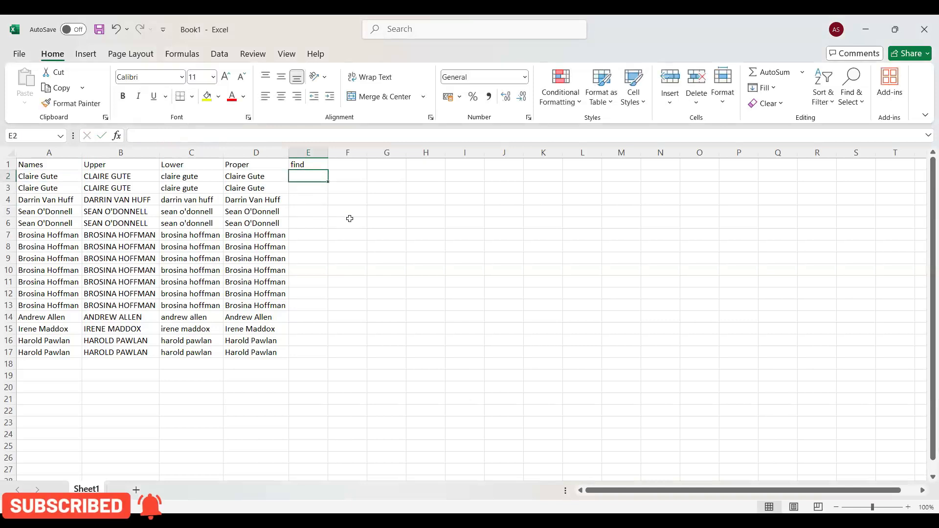
# - Enter =FIND("a",A2,1) in E2 and fill it down to E17
pyautogui.write('=')
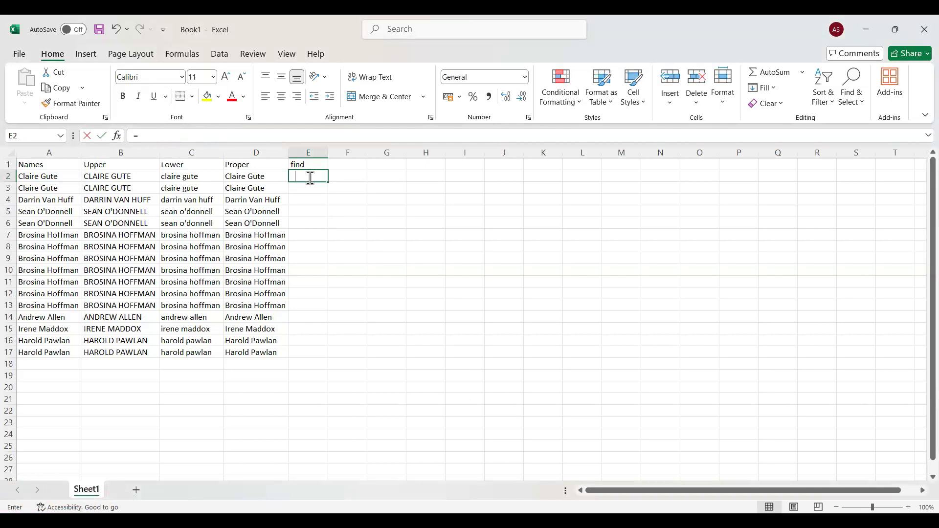
pyautogui.write('find')
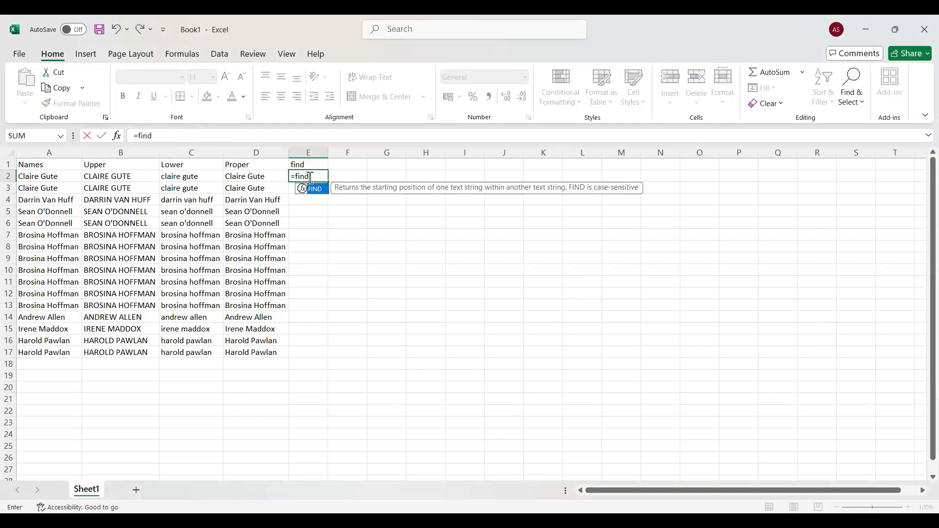
pyautogui.write('(')
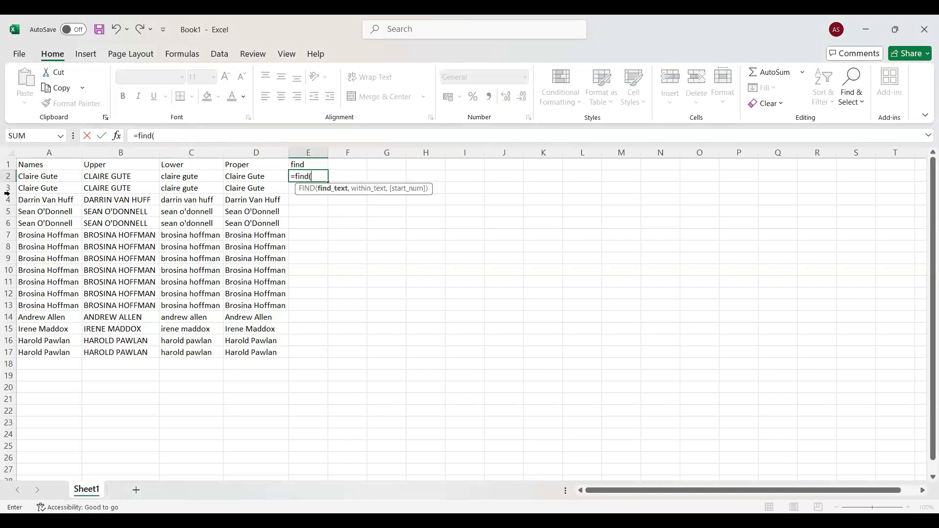
pyautogui.click(45, 177)
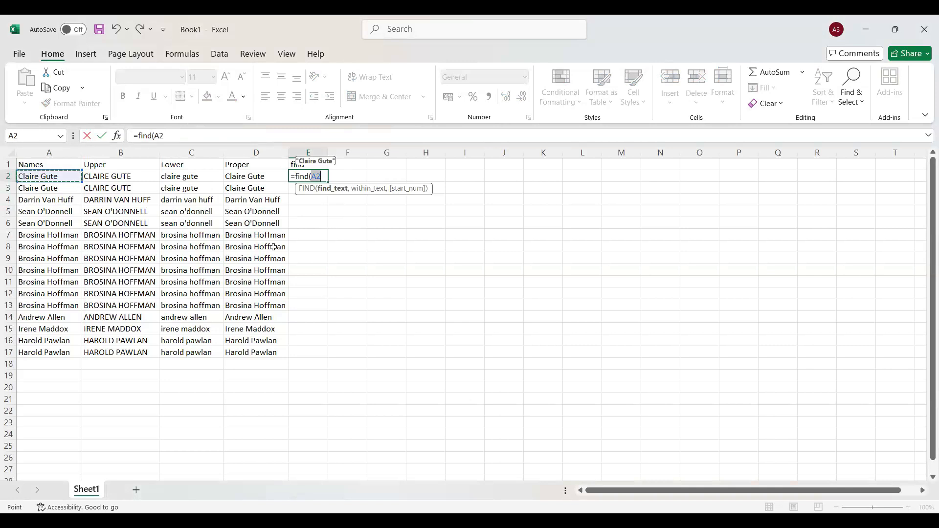
pyautogui.press('BackSpace')
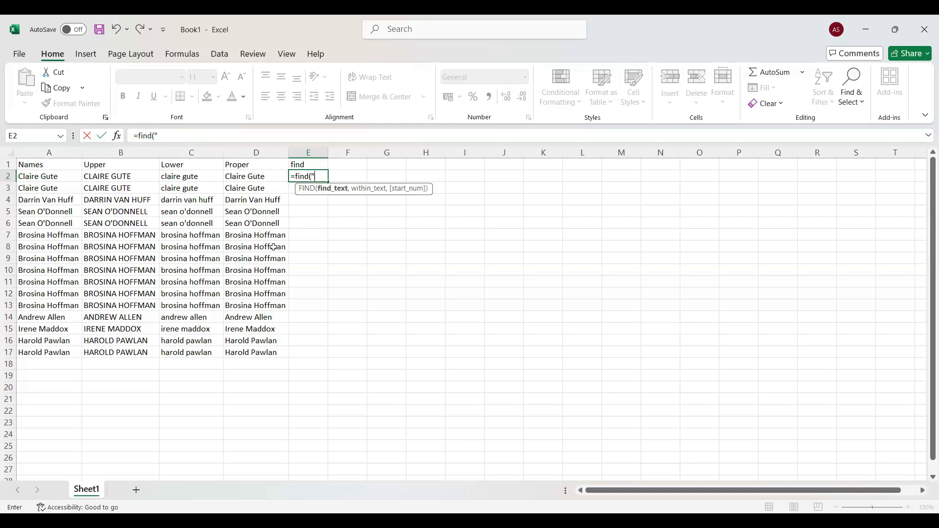
pyautogui.write('a",')
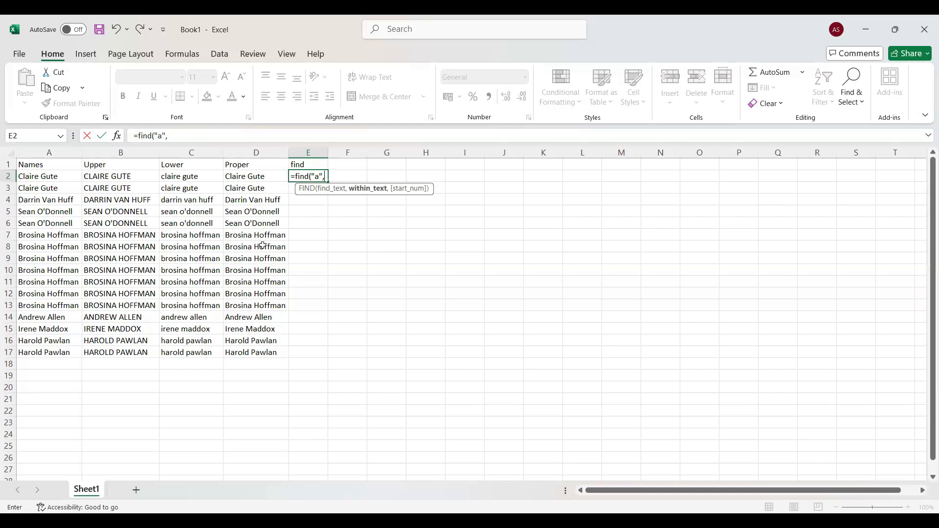
pyautogui.click(59, 176)
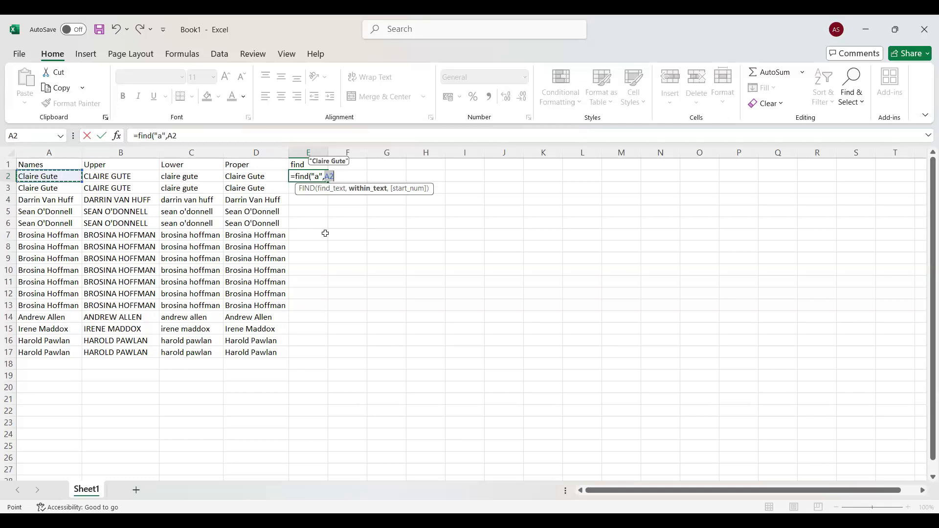
pyautogui.write(',')
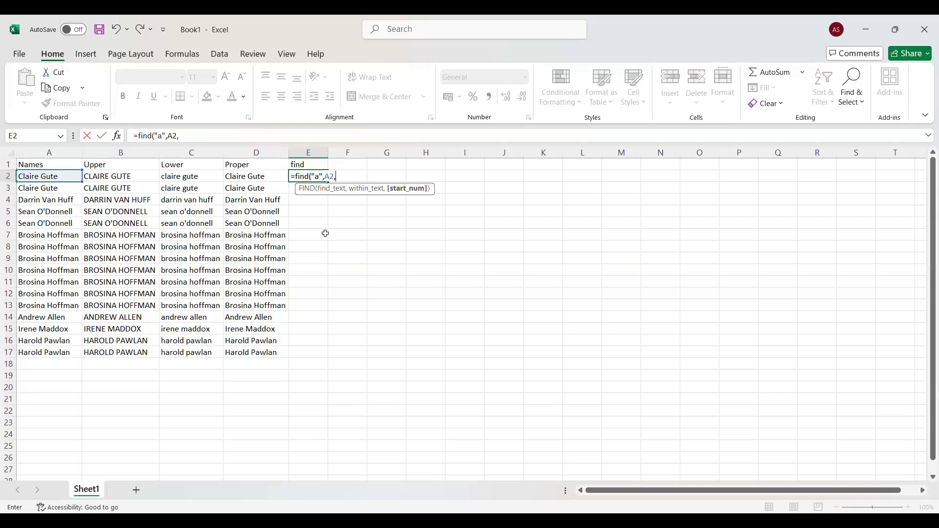
pyautogui.write('1')
pyautogui.press('Return')
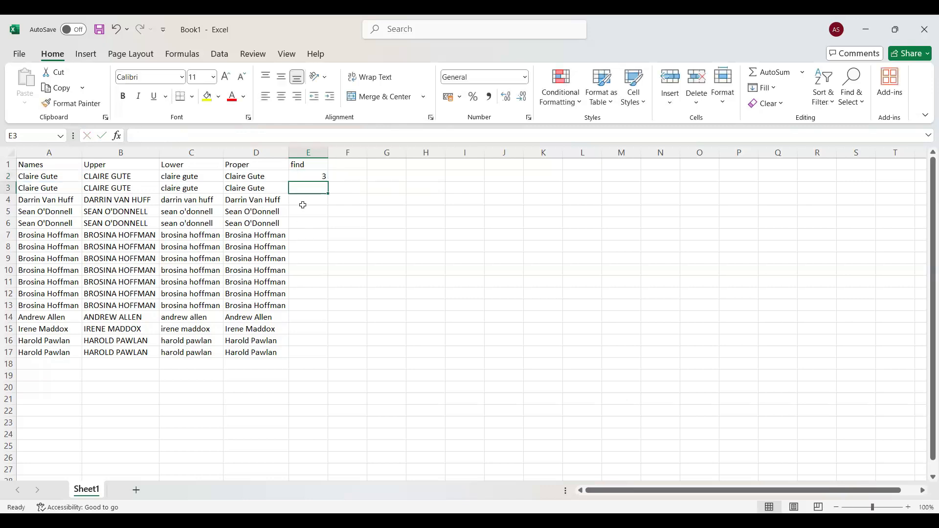
pyautogui.click(311, 176)
pyautogui.doubleClick(327, 183)
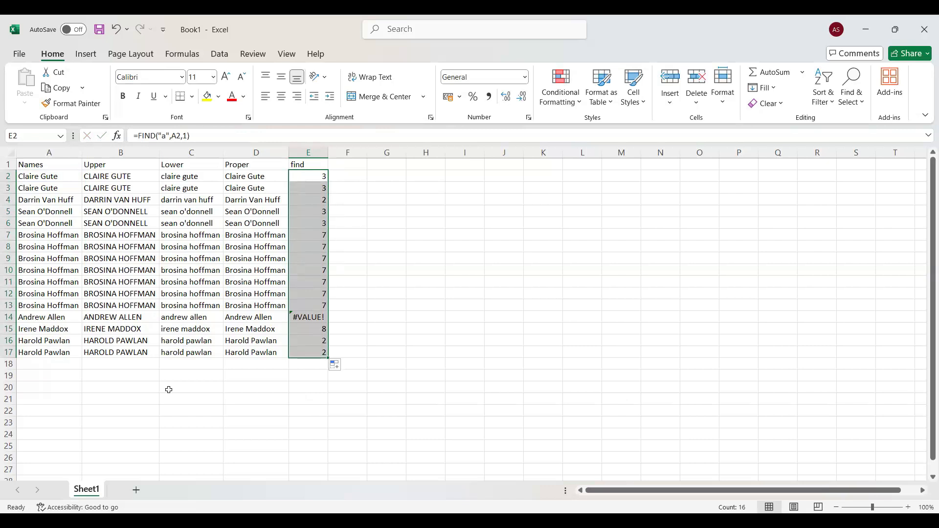
# - Enter the column heading search in F1
pyautogui.click(346, 166)
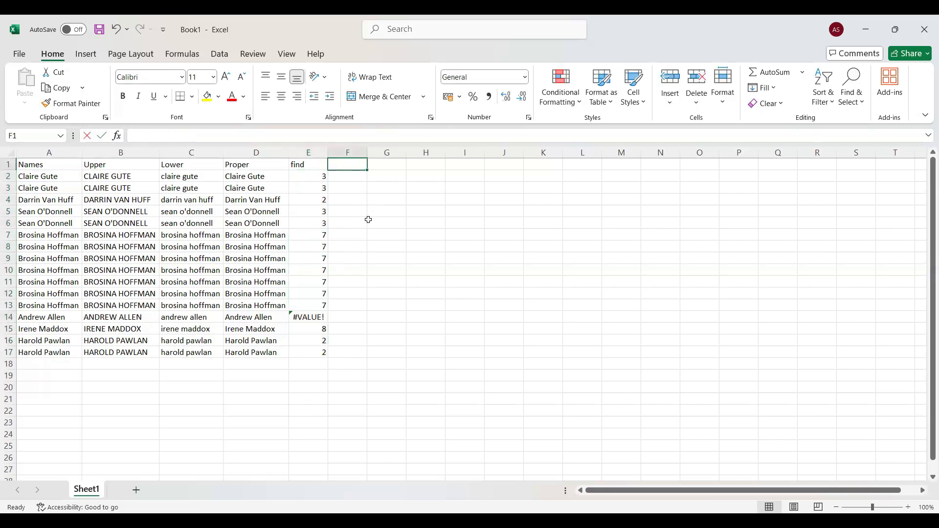
pyautogui.write('search')
pyautogui.press('Return')
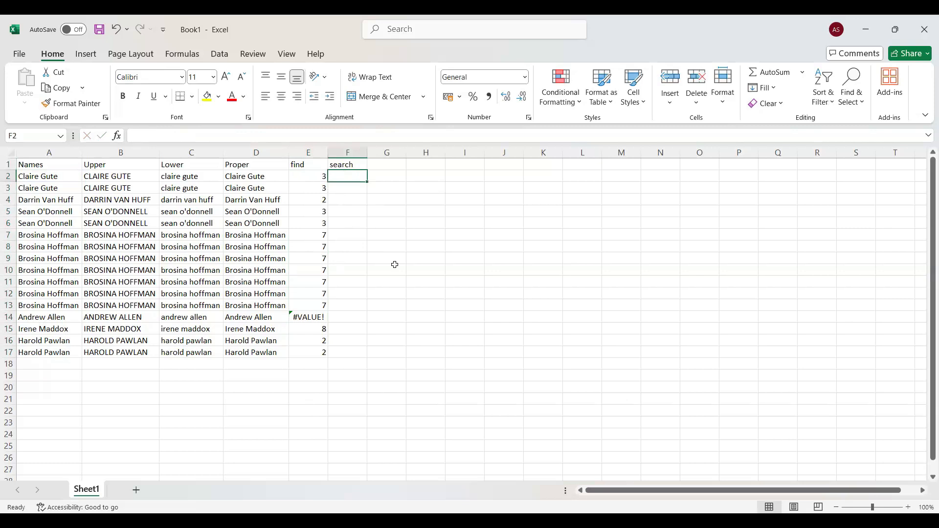
# - Enter =SEARCH("a",A2,1) in F2 and fill it down to F17
pyautogui.write('=')
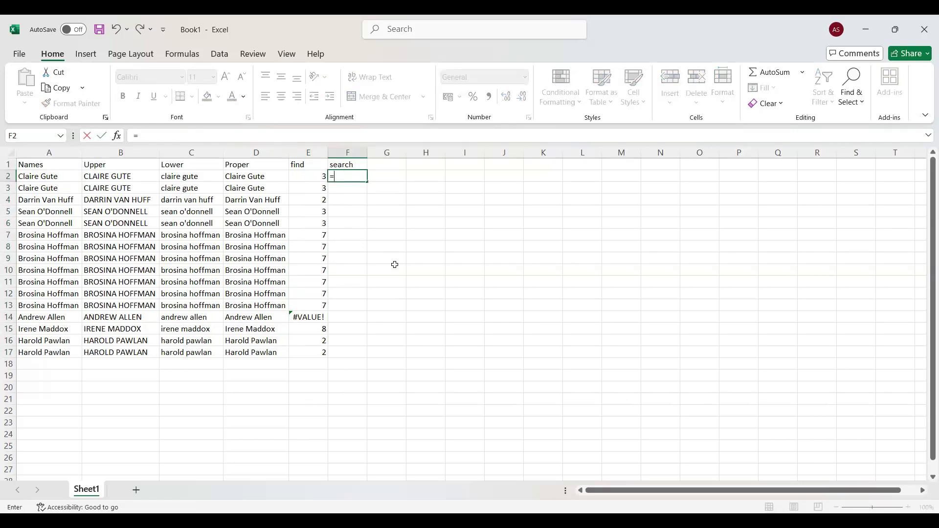
pyautogui.write('search')
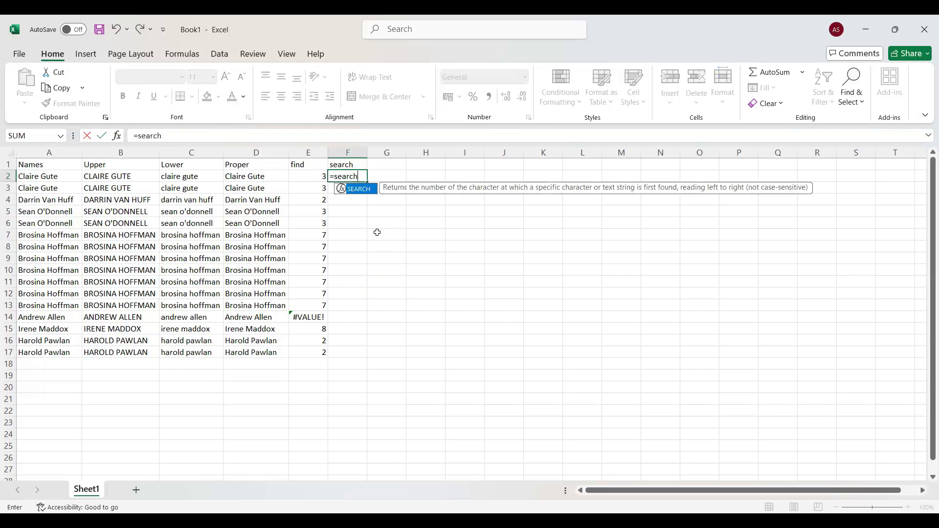
pyautogui.write('(')
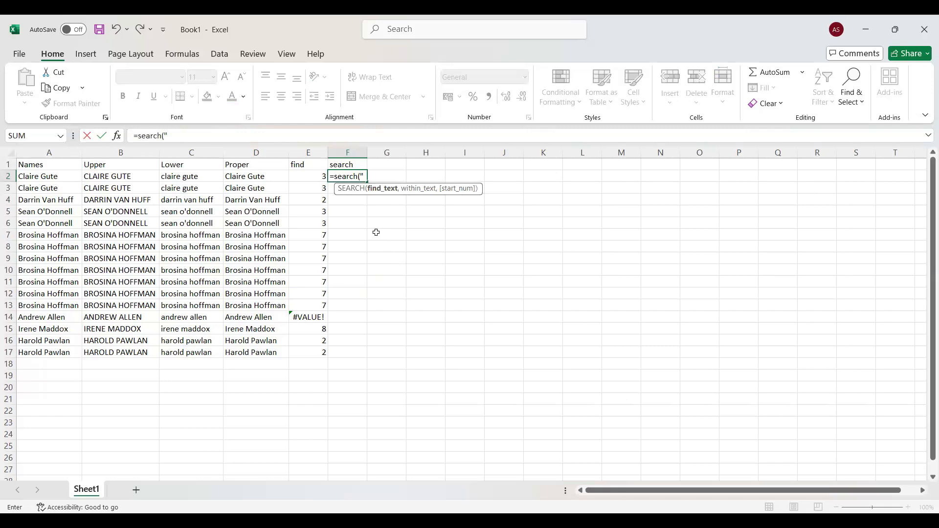
pyautogui.write('a",')
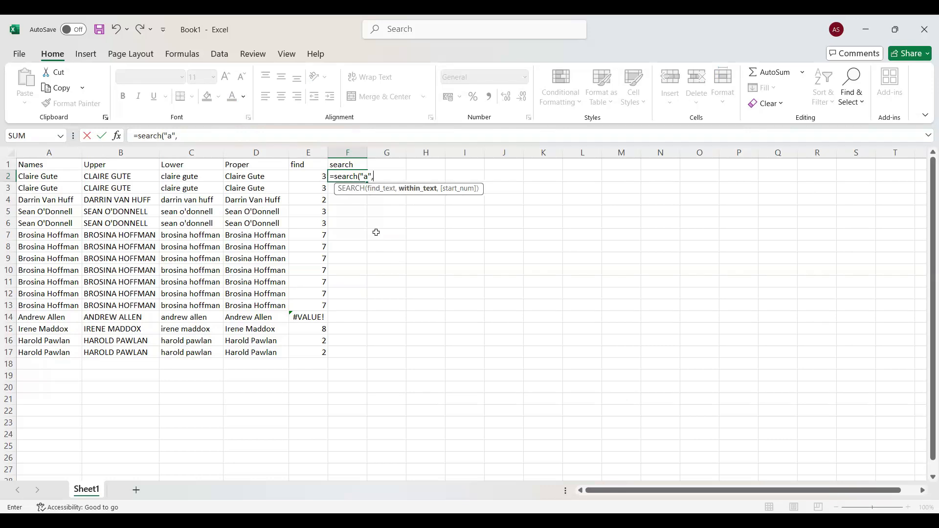
pyautogui.click(56, 176)
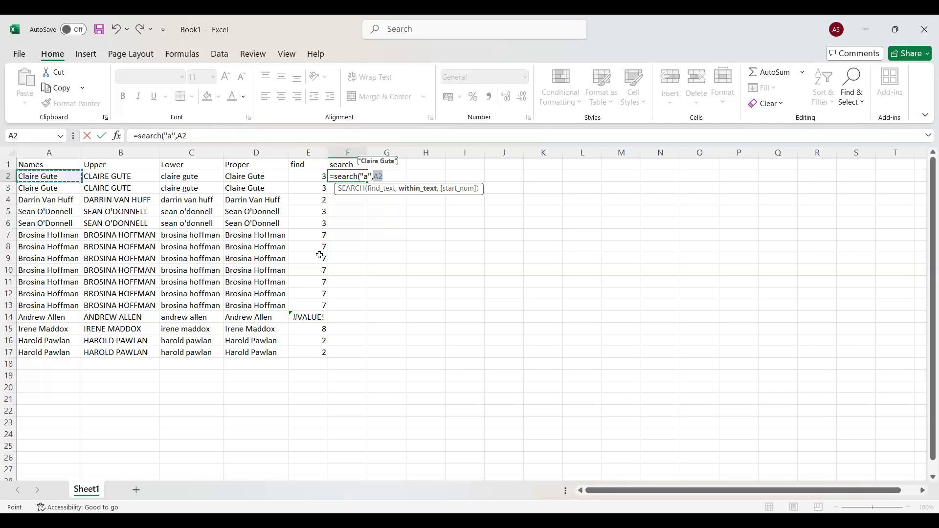
pyautogui.write(',')
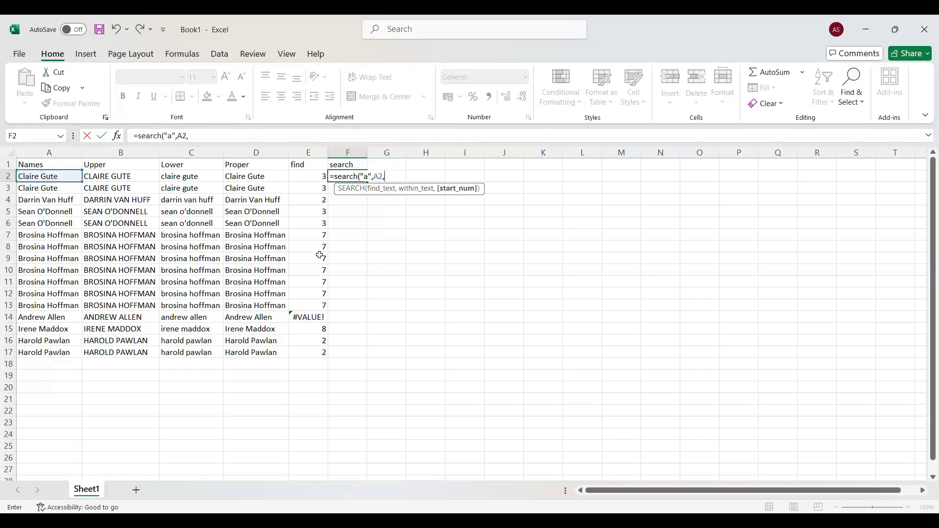
pyautogui.write('1)')
pyautogui.press('Return')
pyautogui.click(363, 178)
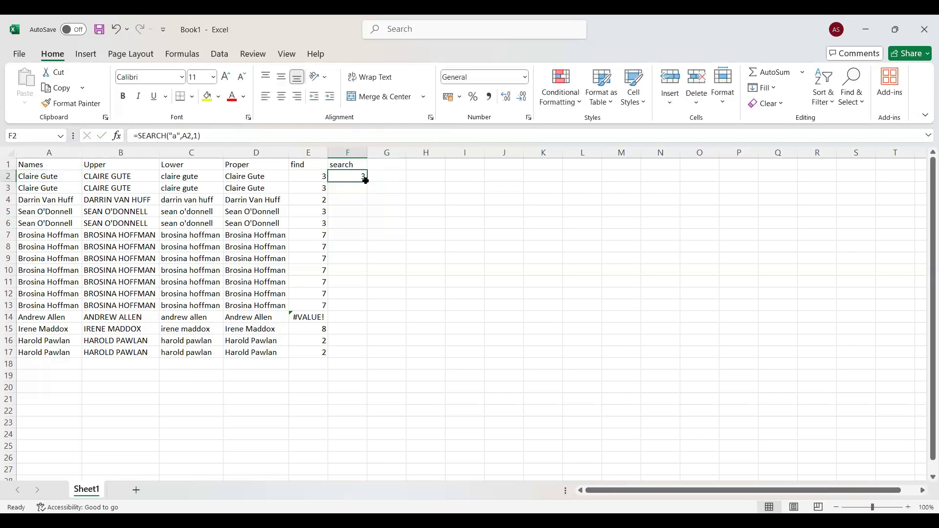
pyautogui.doubleClick(366, 181)
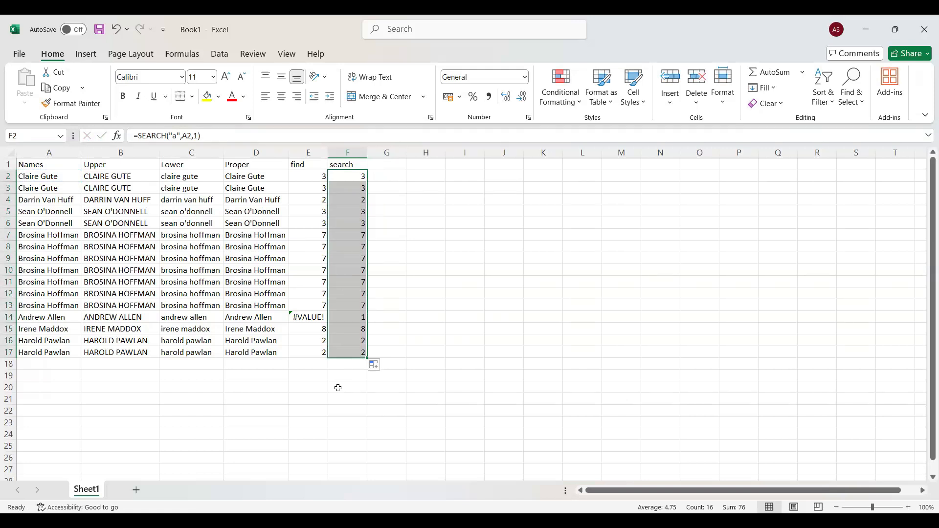
# - Enter the column heading left in G1
pyautogui.click(383, 165)
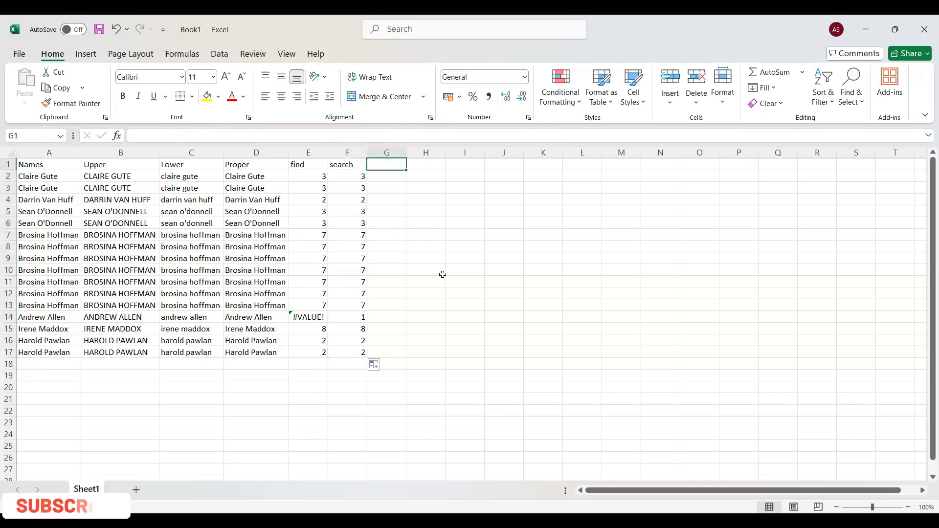
pyautogui.press('F2')
pyautogui.write('left')
pyautogui.press('Return')
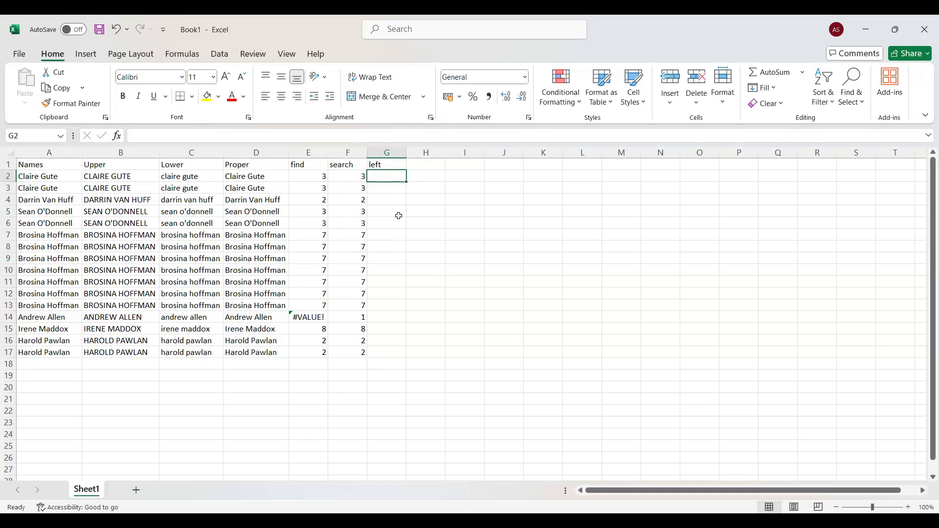
# - Enter =LEFT(A2,2) in G2 and fill it down to G17
pyautogui.write('=')
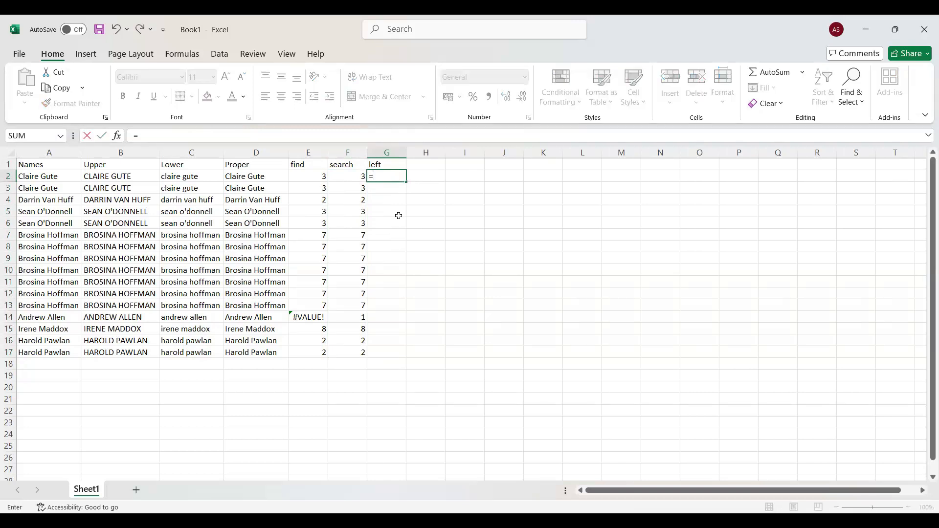
pyautogui.write('left(')
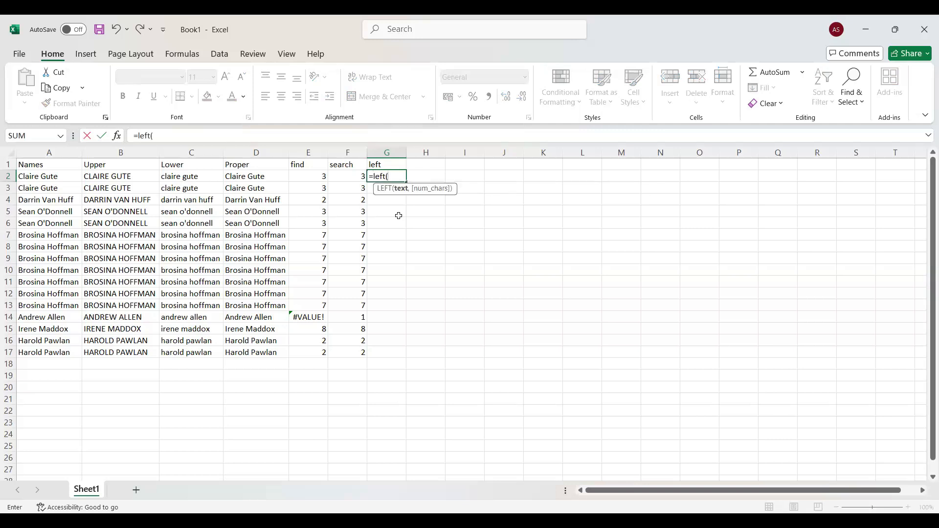
pyautogui.click(62, 176)
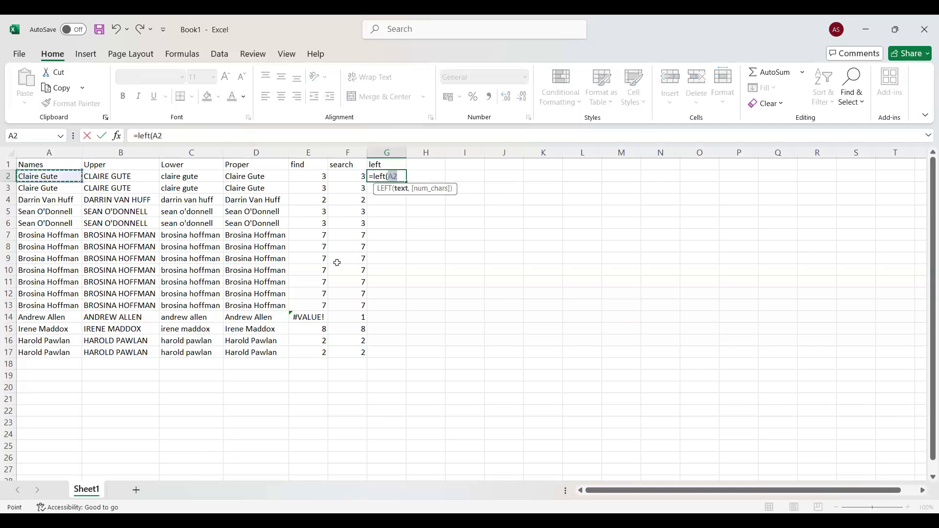
pyautogui.write(',')
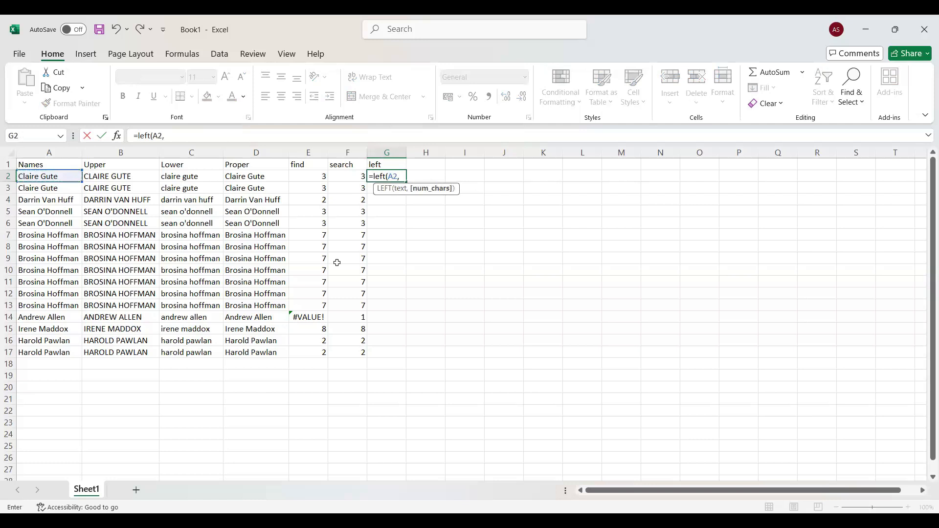
pyautogui.write('2)')
pyautogui.press('Return')
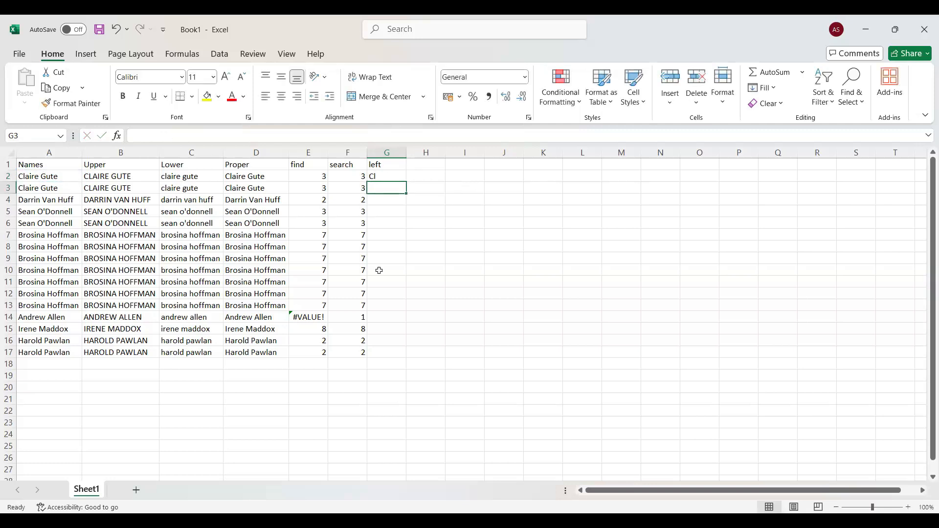
pyautogui.click(384, 180)
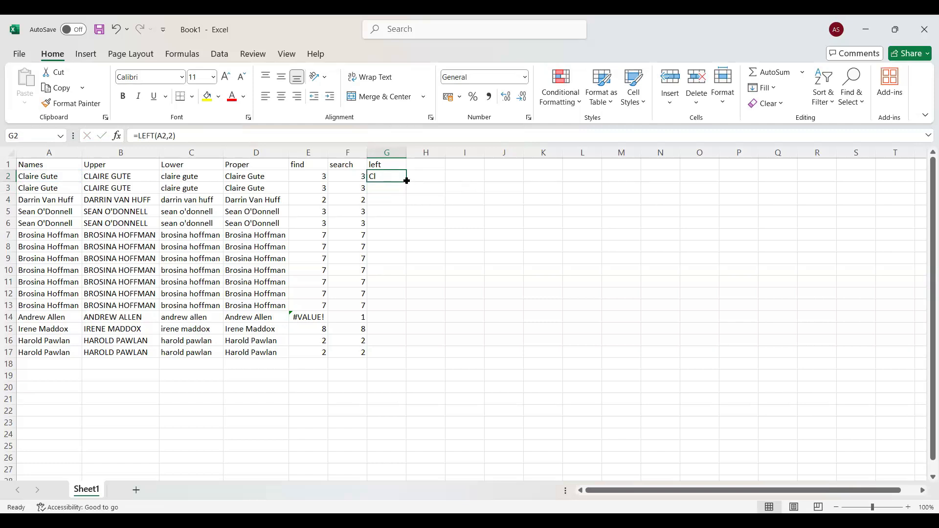
pyautogui.doubleClick(407, 183)
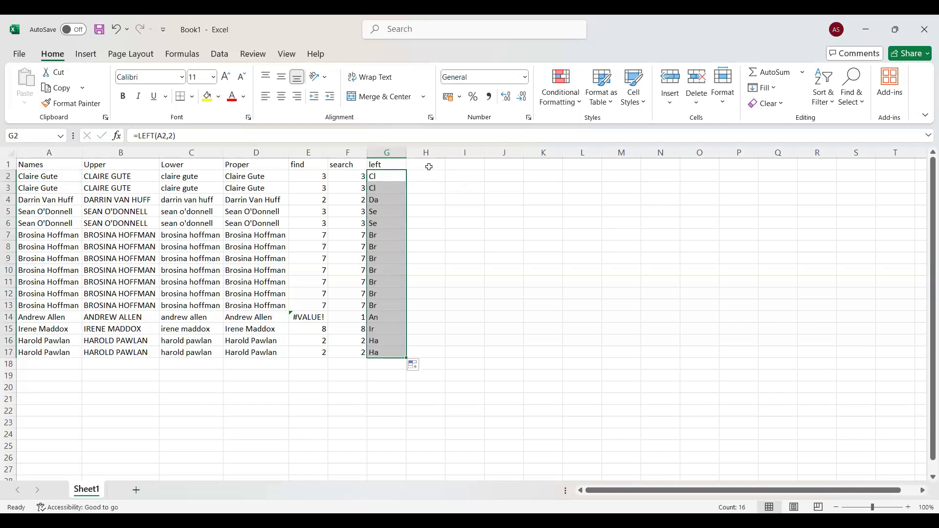
# - Enter the column heading right in H1
pyautogui.click(428, 166)
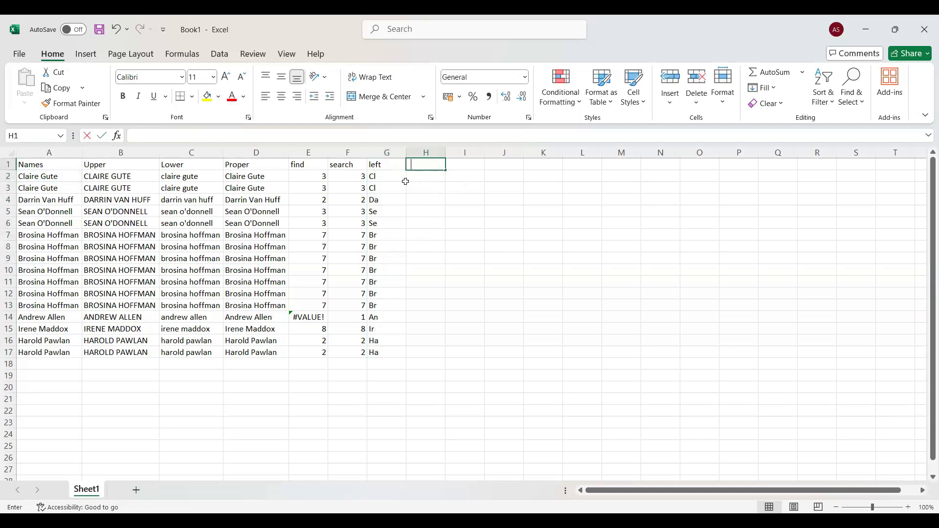
pyautogui.write('right')
pyautogui.press('Return')
# - Enter =RIGHT(A2,2) in H2 and fill it down to H17
pyautogui.write('=')
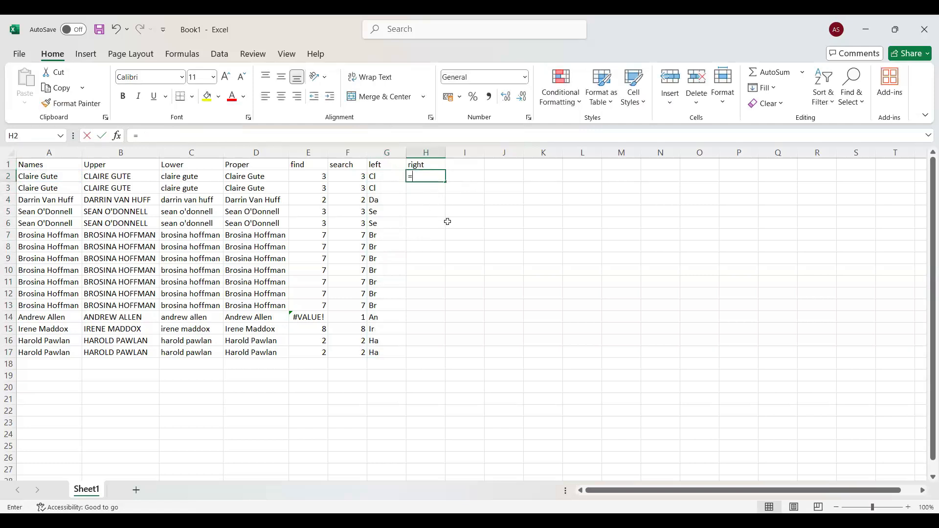
pyautogui.write('right(')
pyautogui.click(63, 177)
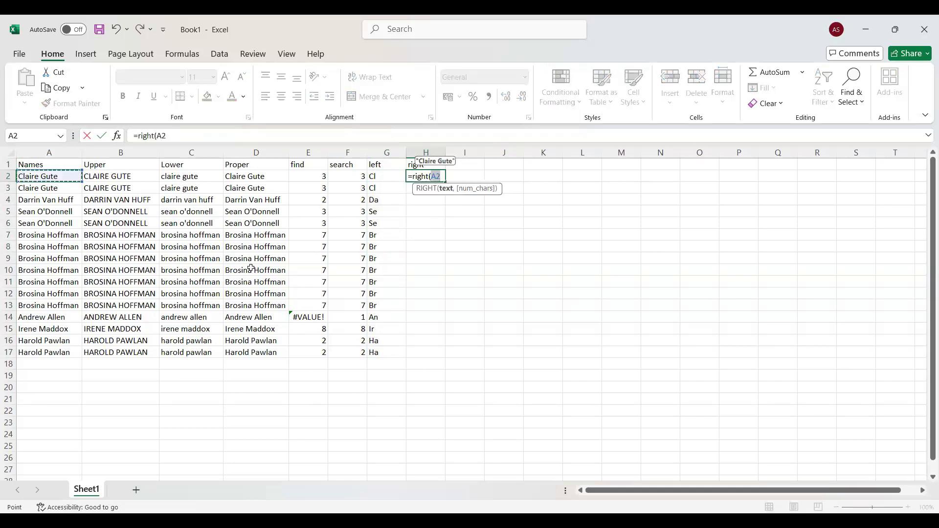
pyautogui.write(',2)')
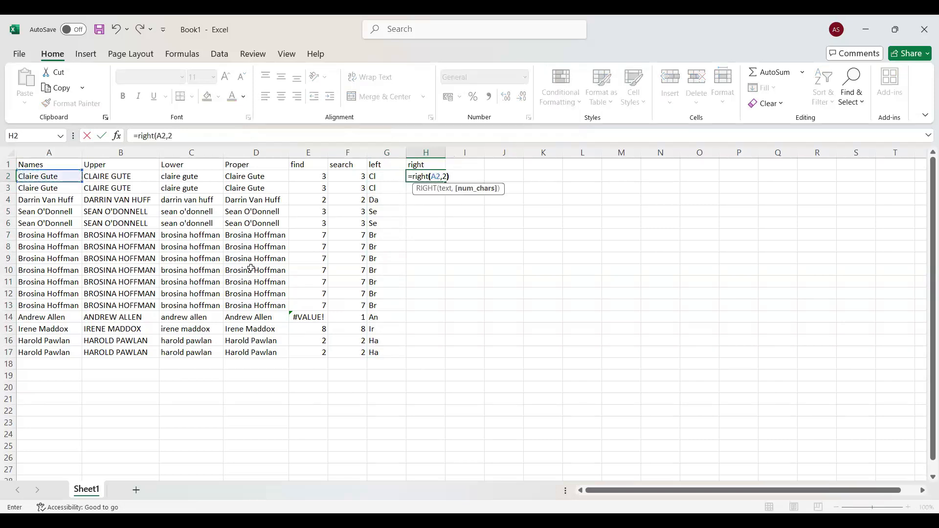
pyautogui.press('Return')
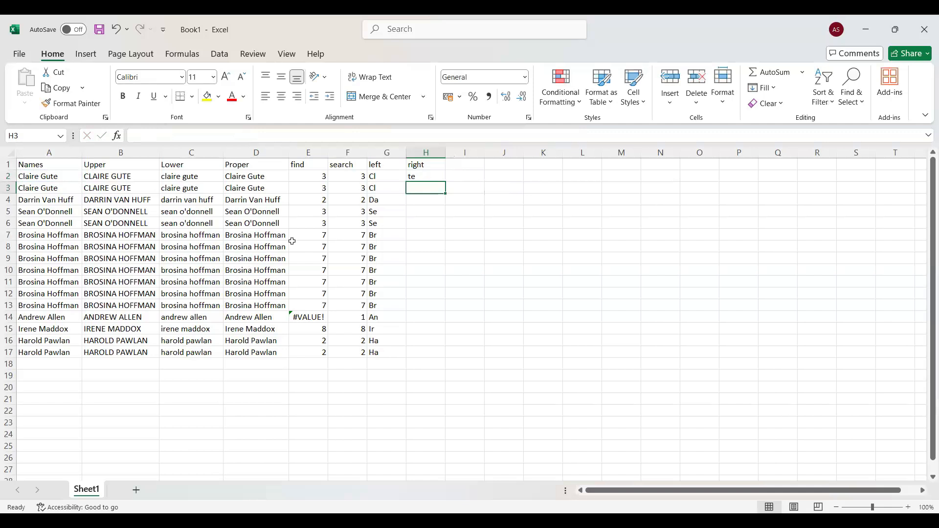
pyautogui.click(431, 179)
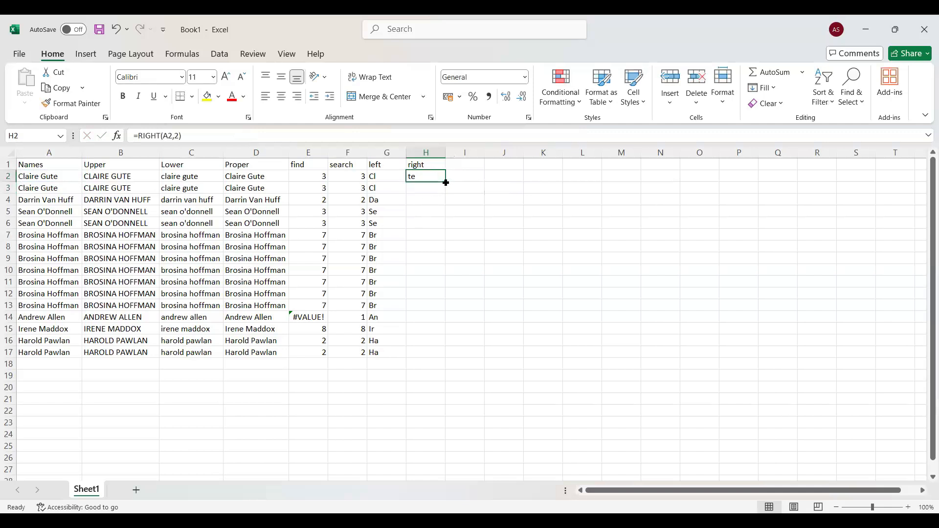
pyautogui.doubleClick(445, 182)
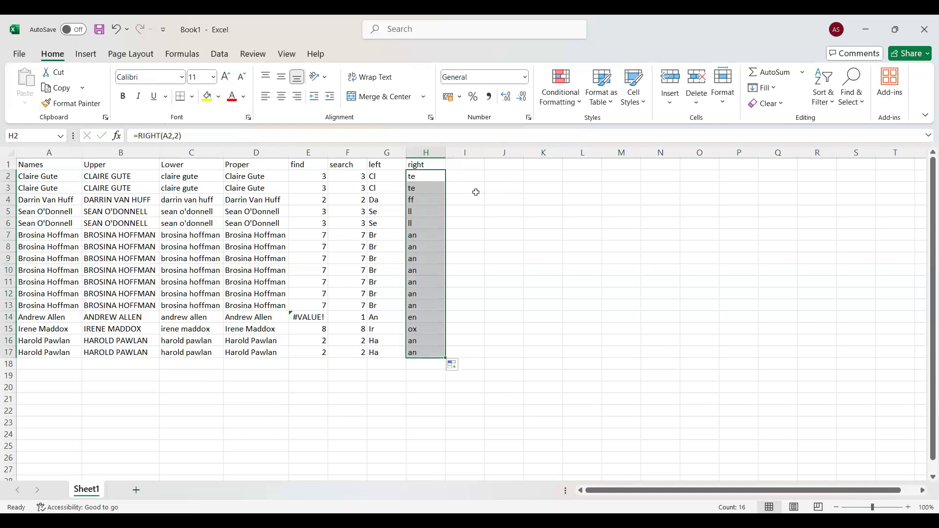
# - Enter the column heading mid in I1
pyautogui.click(464, 166)
pyautogui.write('m')
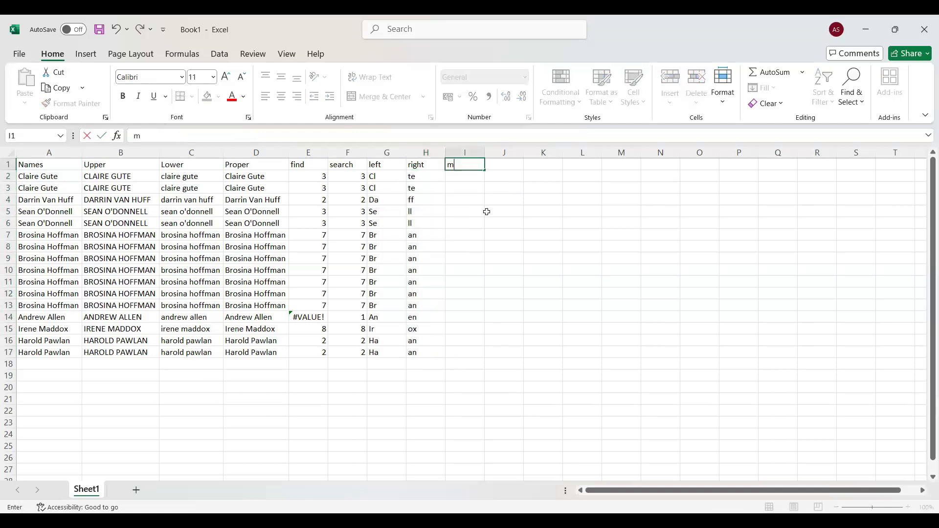
pyautogui.write('id')
pyautogui.press('Return')
# - Enter =MID(A2,2,3) in I2 and fill it down to I17
pyautogui.write('=')
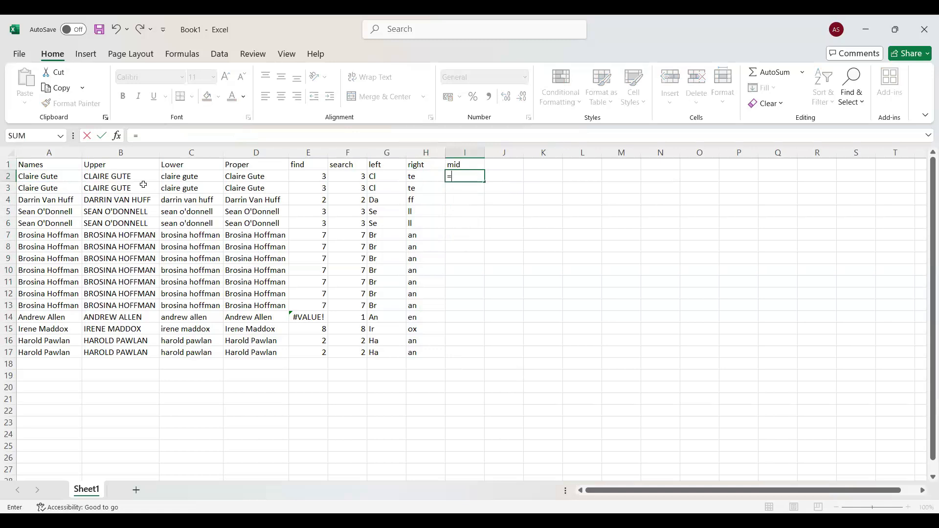
pyautogui.write('mid(')
pyautogui.click(65, 175)
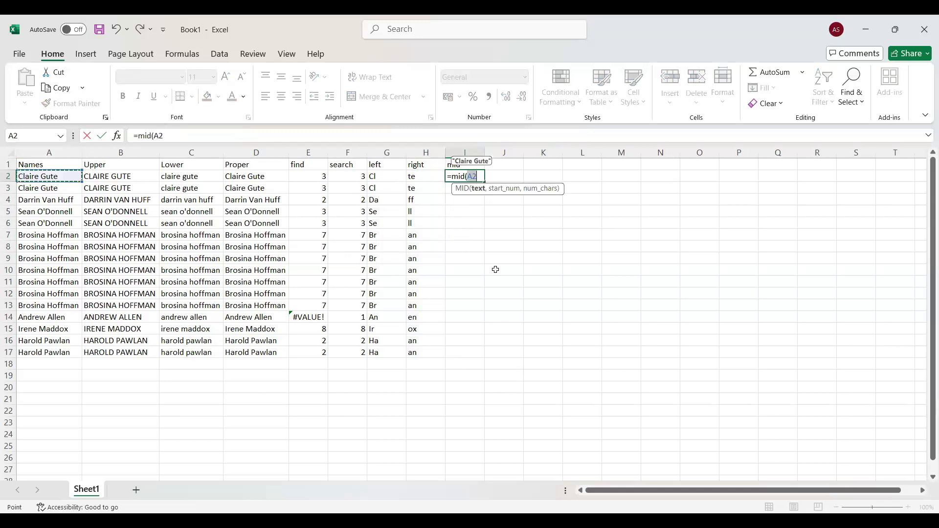
pyautogui.write(',2')
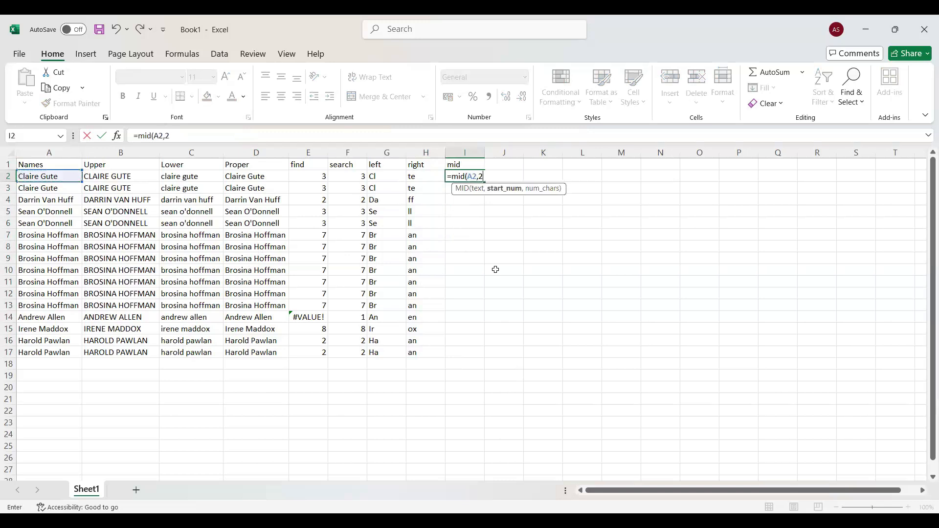
pyautogui.write(',3)')
pyautogui.press('Return')
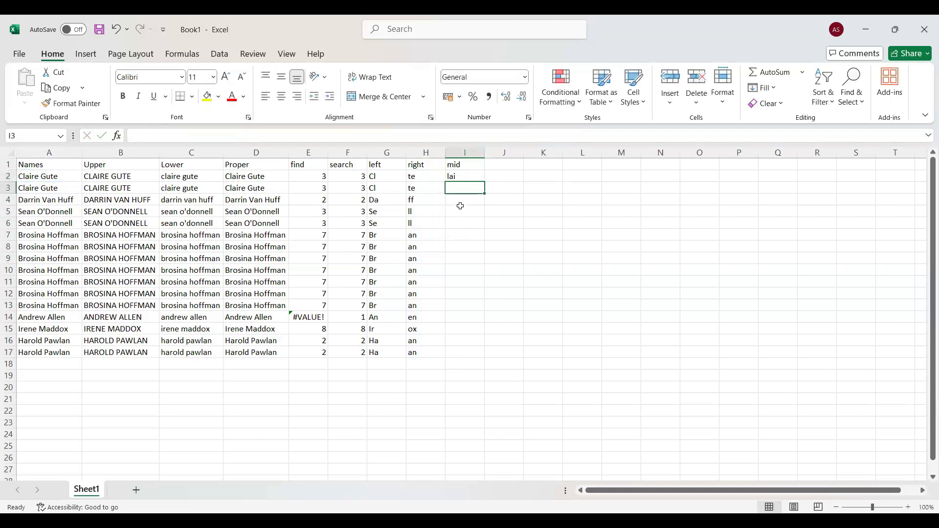
pyautogui.click(471, 177)
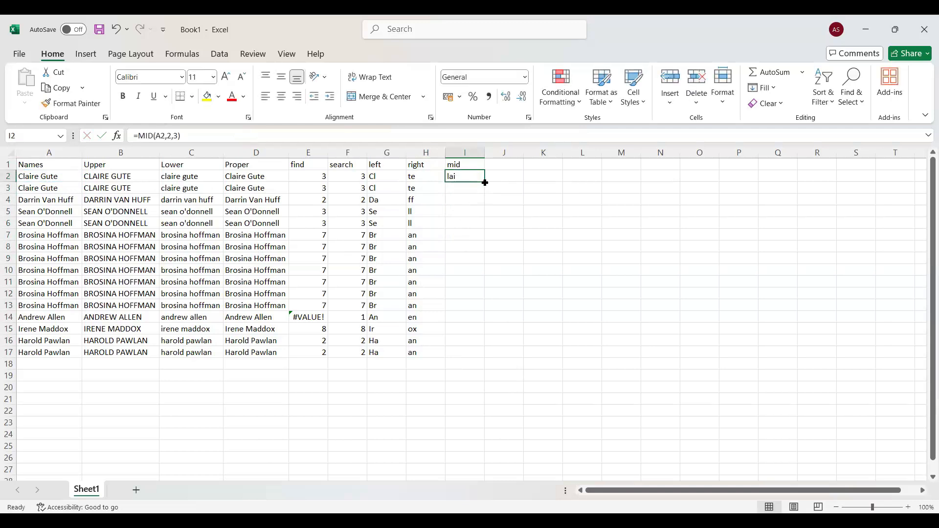
pyautogui.doubleClick(484, 183)
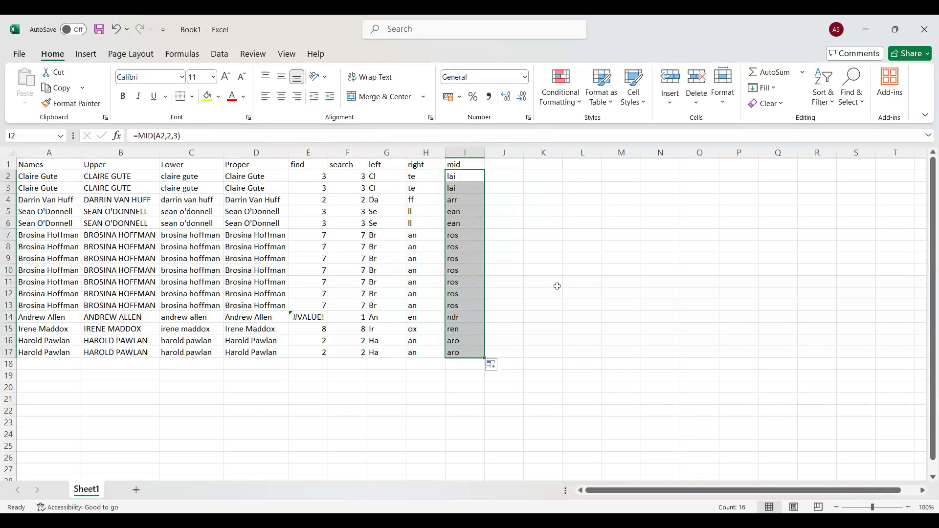
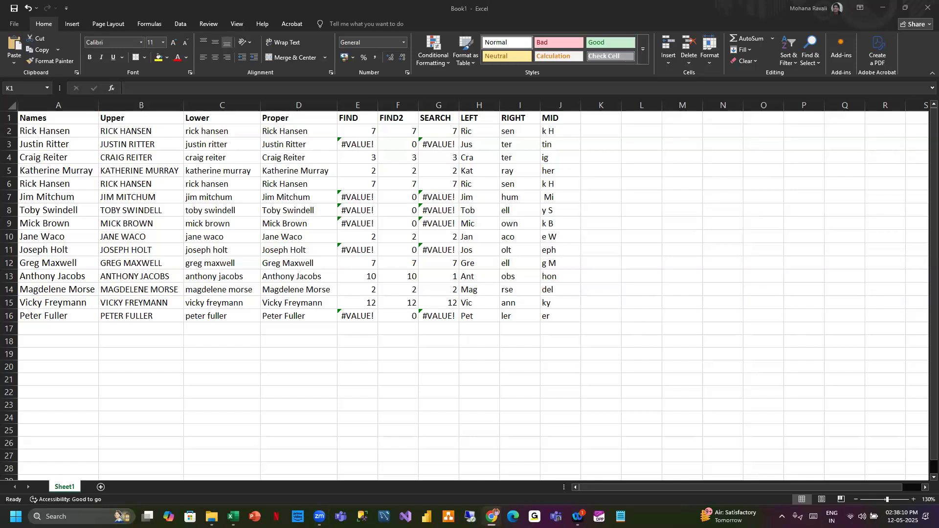
# - Enter the headings FIRSTNAME in K1 and LASTNAME in L1, and autofit column K
pyautogui.click(605, 123)
pyautogui.click(604, 123)
pyautogui.click(587, 120)
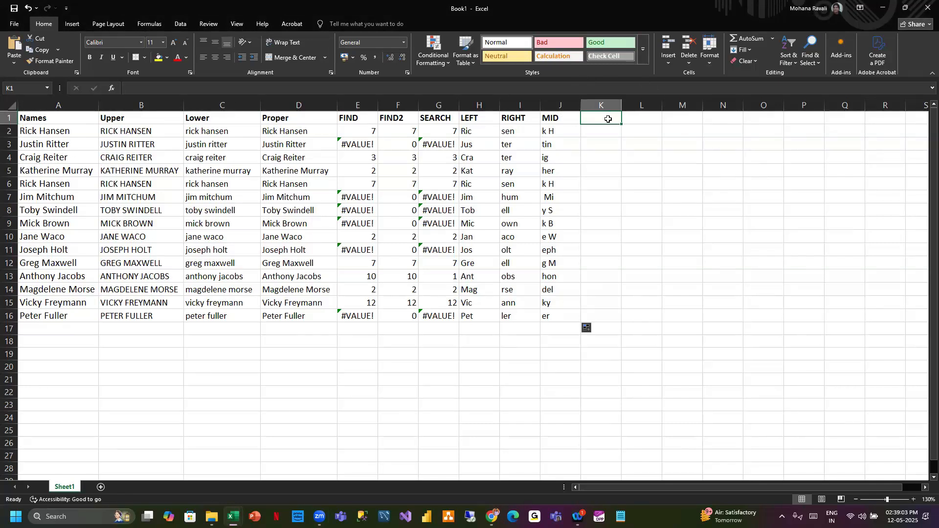
pyautogui.write('FIRS')
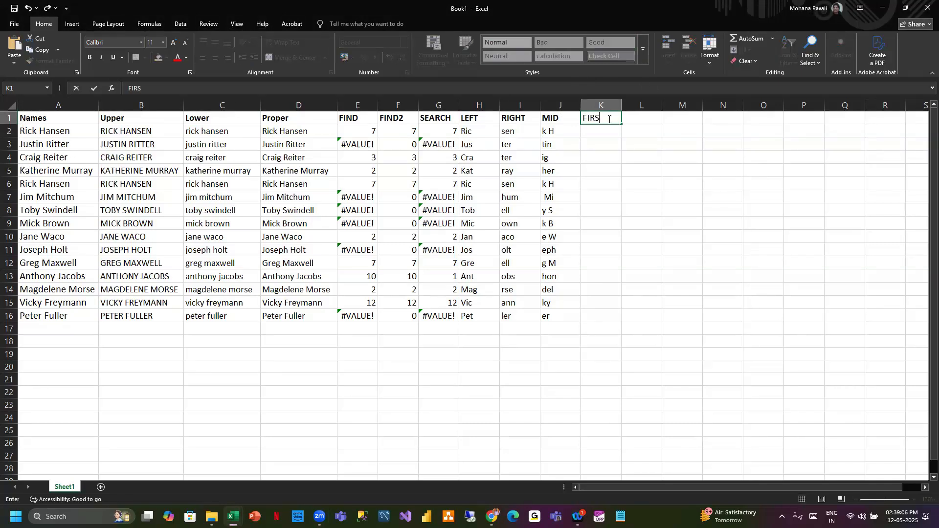
pyautogui.write('TNAME')
pyautogui.press('Tab')
pyautogui.write('LAS')
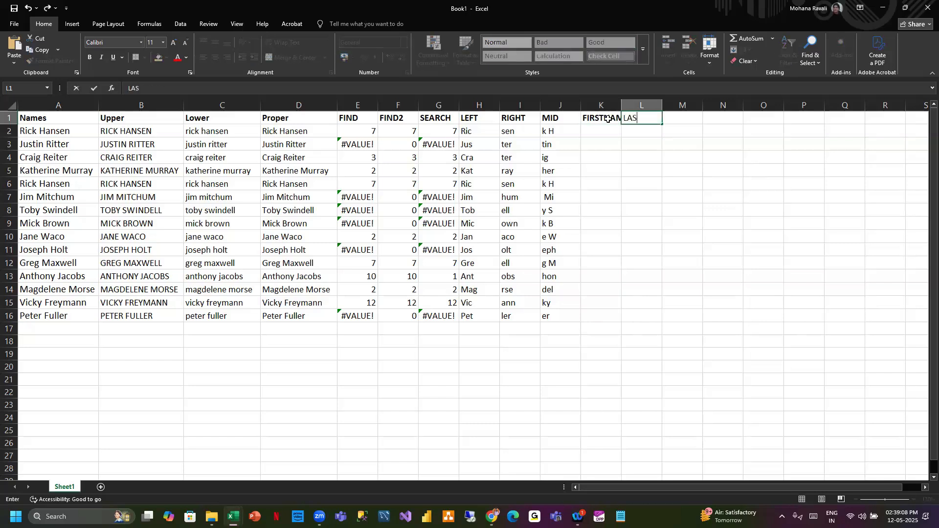
pyautogui.write('TNAME')
pyautogui.click(612, 155)
pyautogui.doubleClick(622, 105)
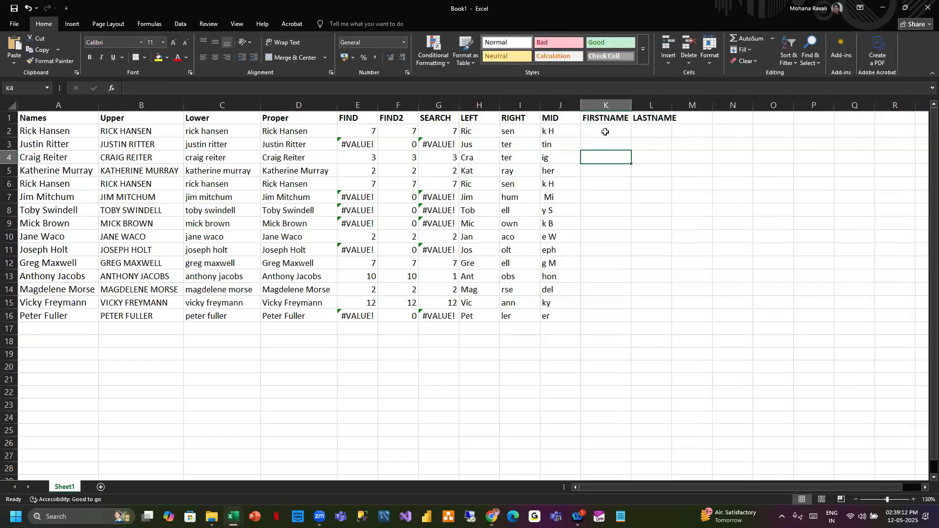
pyautogui.click(606, 131)
pyautogui.write('=')
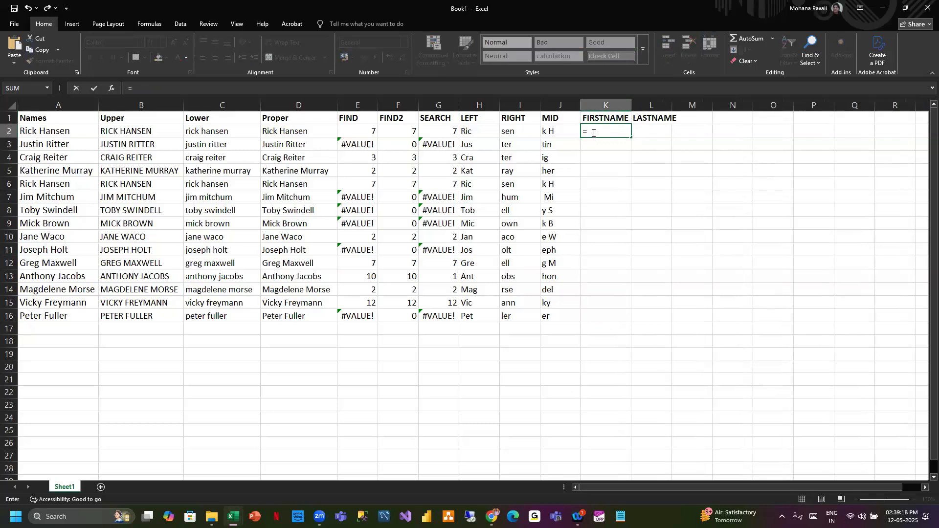
pyautogui.write('TEXT')
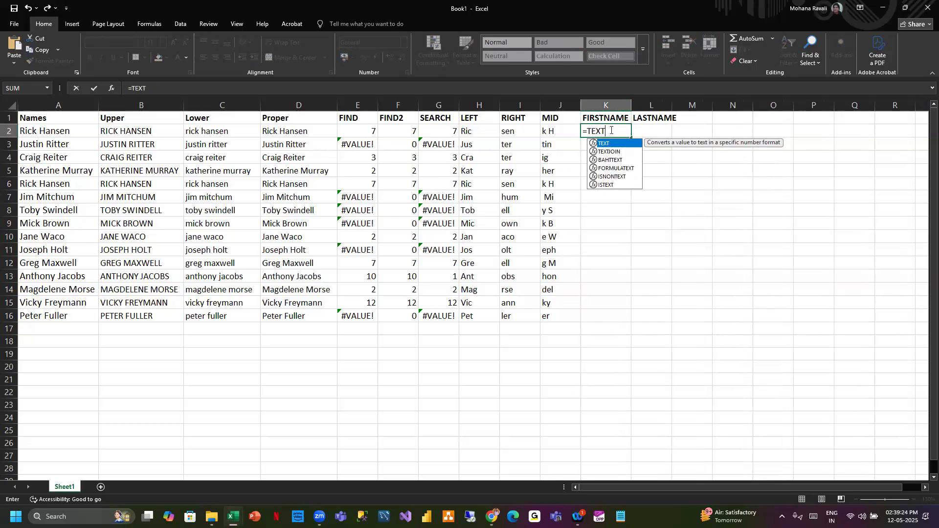
pyautogui.write('SP')
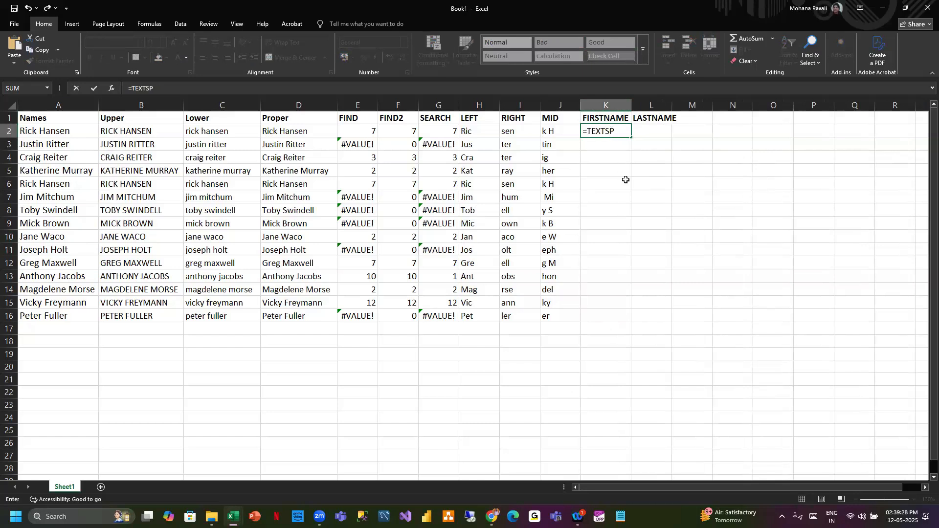
pyautogui.write('LIT')
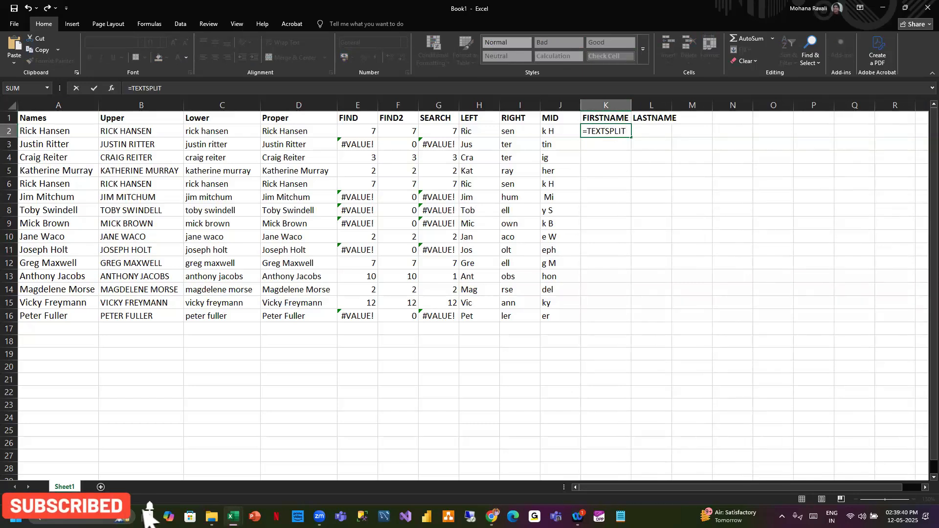
pyautogui.hotkey('alt', 'Tab')
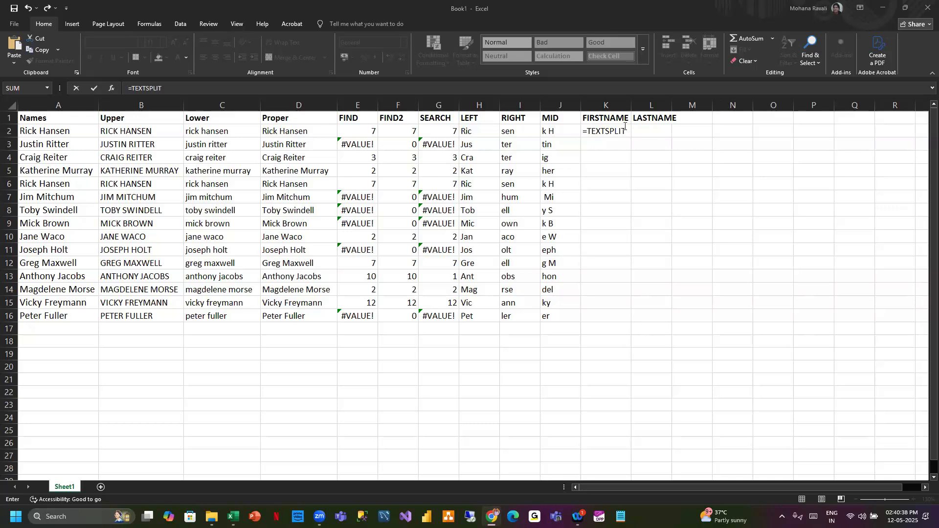
pyautogui.moveTo(626, 130); pyautogui.dragTo(583, 132)
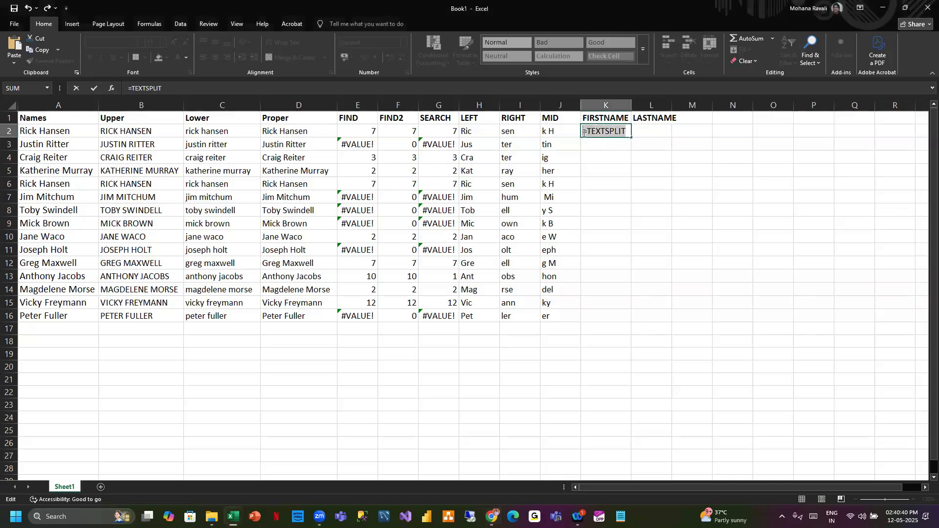
pyautogui.press('BackSpace')
pyautogui.click(687, 133)
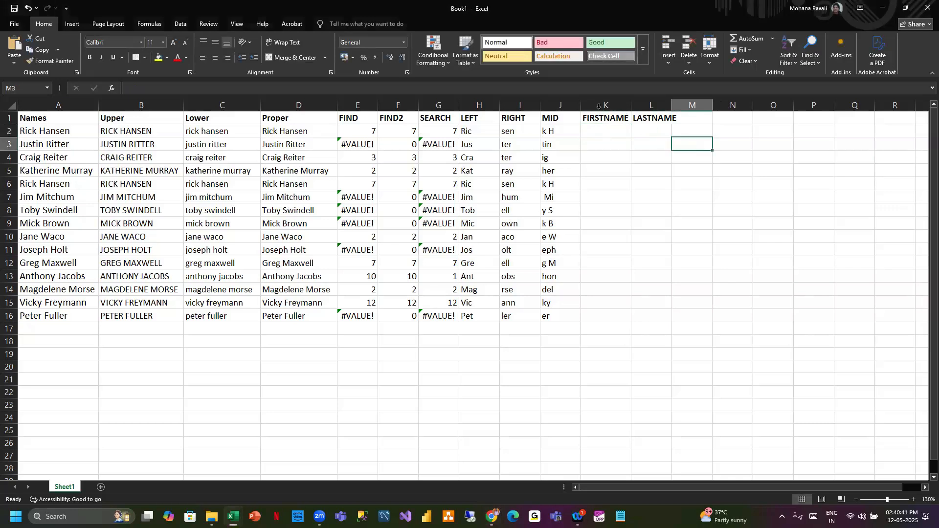
# - Split the names in column A at spaces with Text to Columns, replacing existing data, then undo the split
pyautogui.click(64, 105)
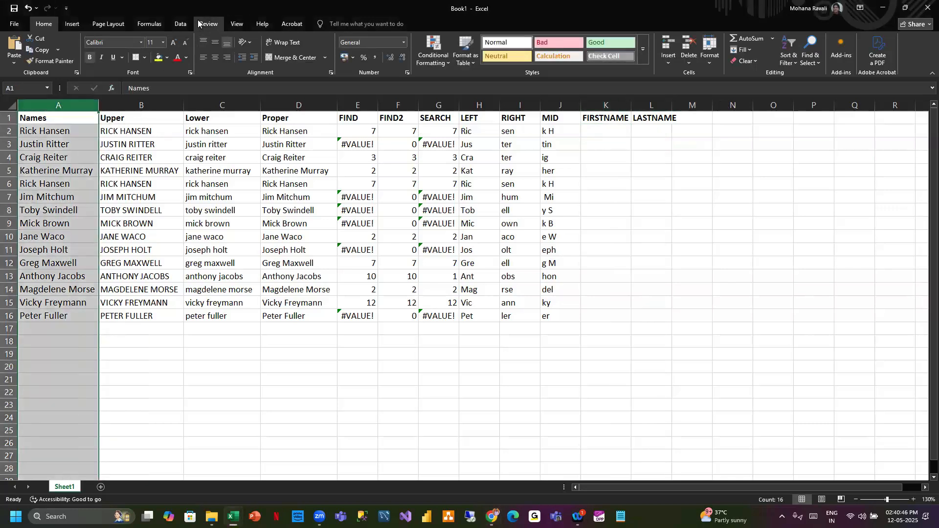
pyautogui.click(182, 23)
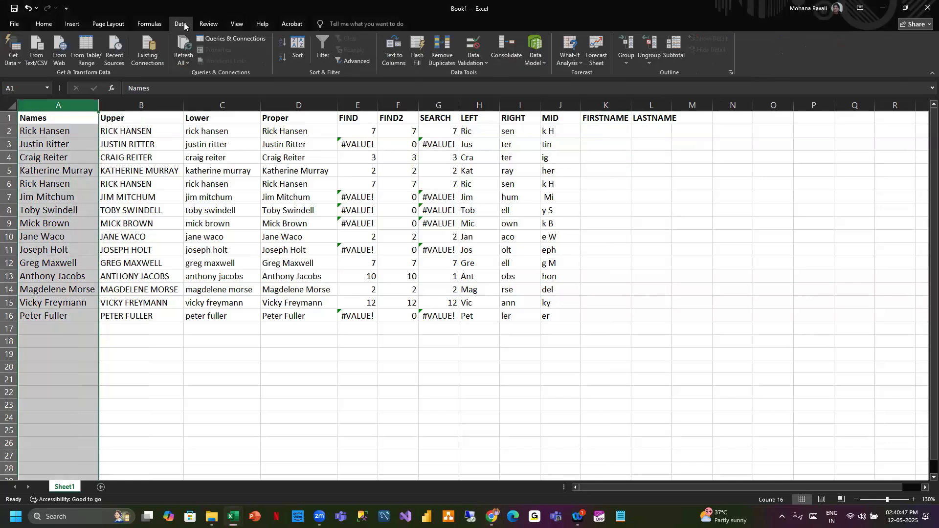
pyautogui.click(394, 54)
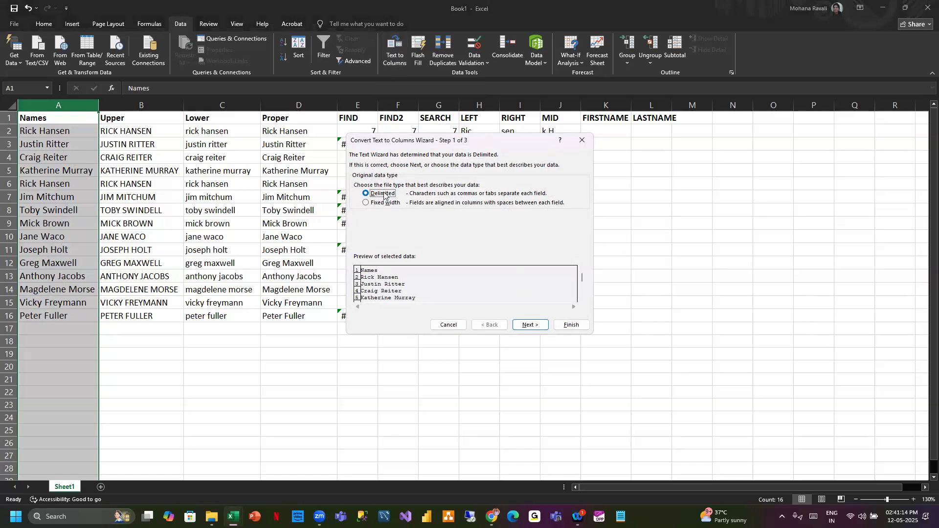
pyautogui.click(531, 327)
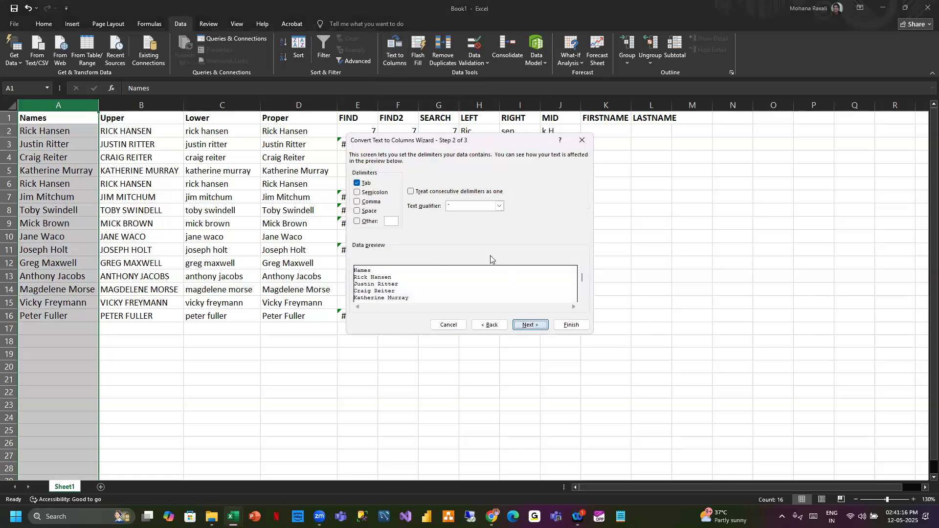
pyautogui.click(358, 212)
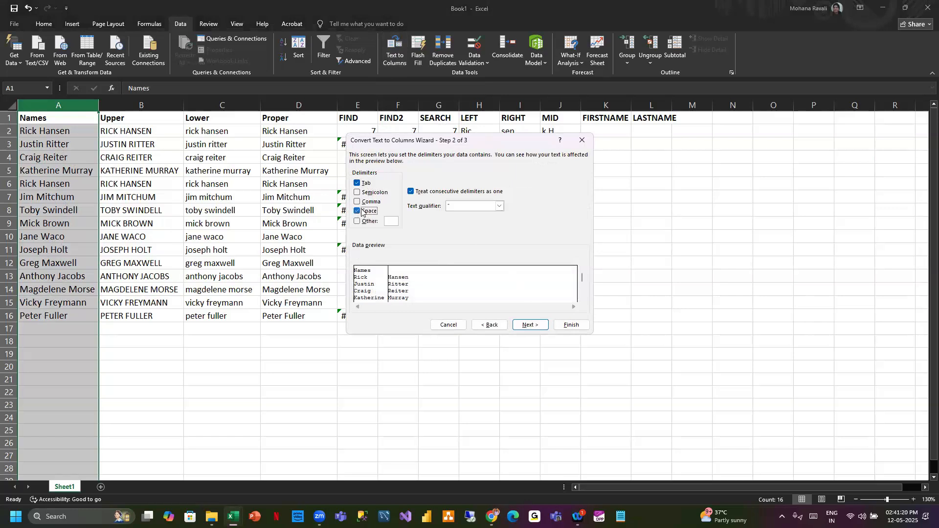
pyautogui.hotkey('alt', 't')
pyautogui.click(529, 325)
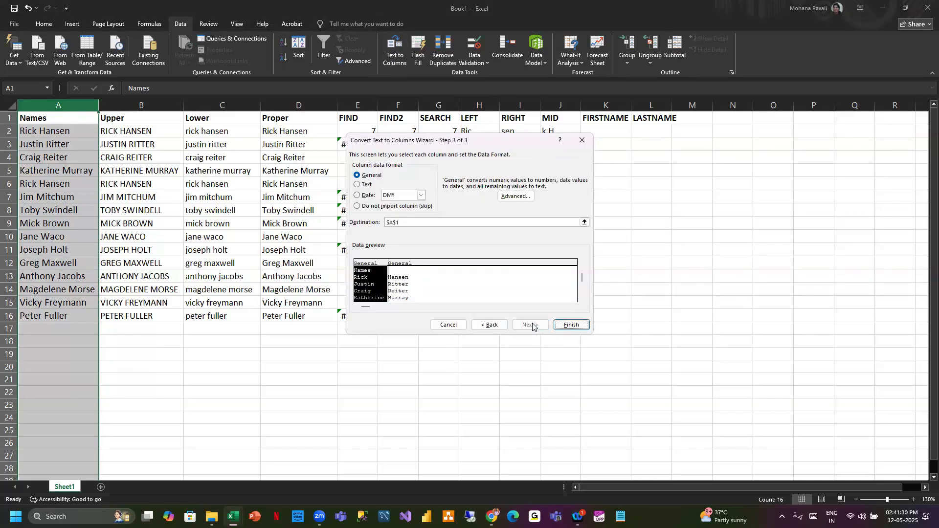
pyautogui.click(571, 325)
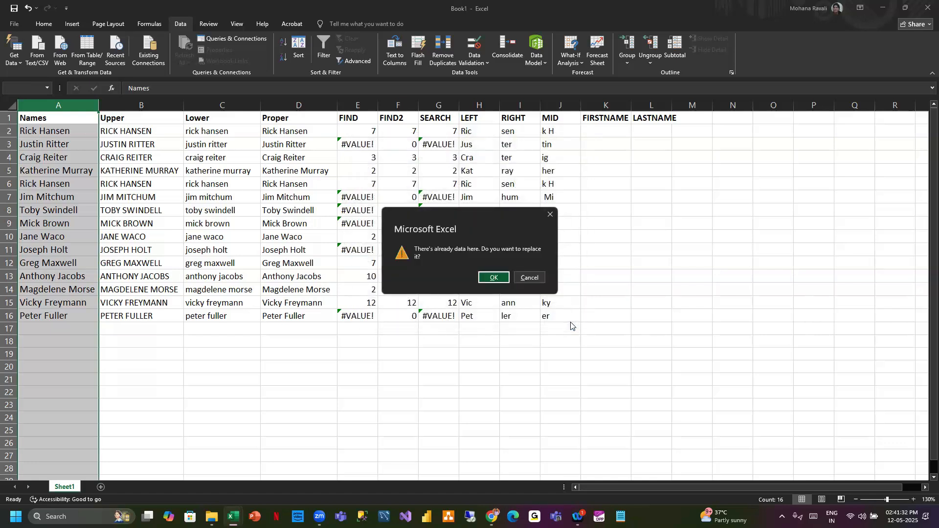
pyautogui.click(494, 277)
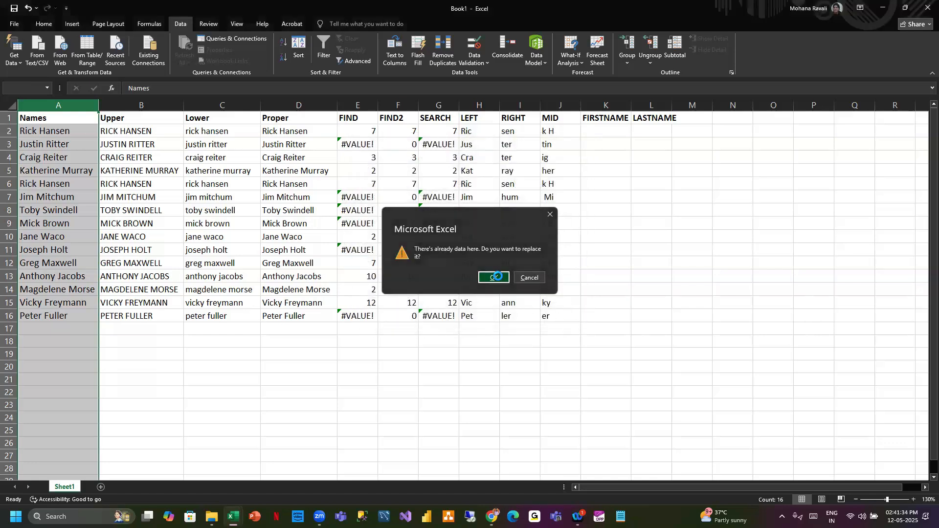
pyautogui.click(292, 378)
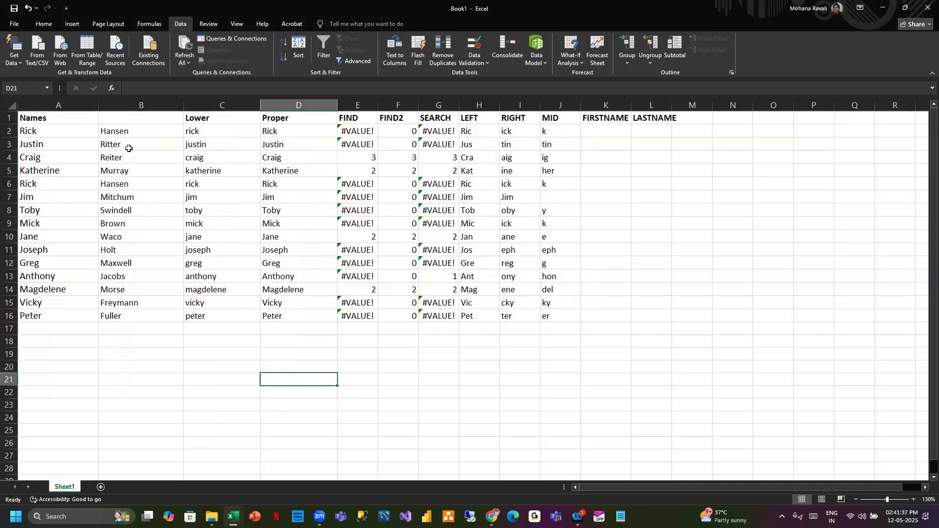
pyautogui.hotkey('ctrl', 'z')
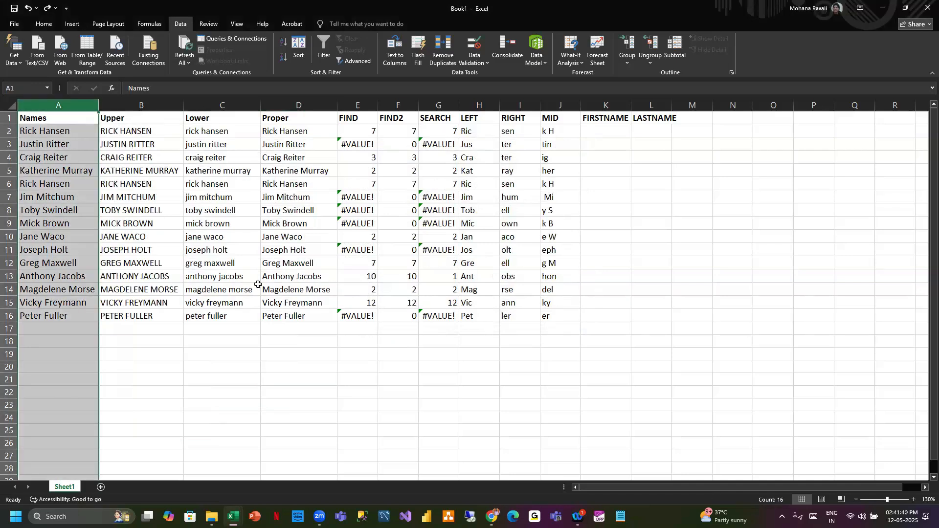
# - Copy the Names list A1:A16 into A1 of a new sheet and autofit column A
pyautogui.click(283, 350)
pyautogui.moveTo(49, 119); pyautogui.dragTo(48, 320)
pyautogui.hotkey('ctrl', 'c')
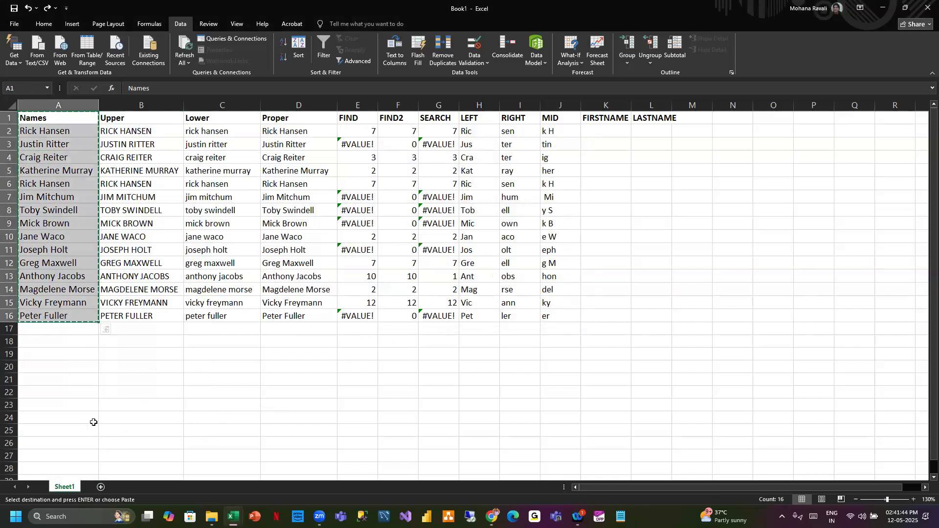
pyautogui.click(65, 355)
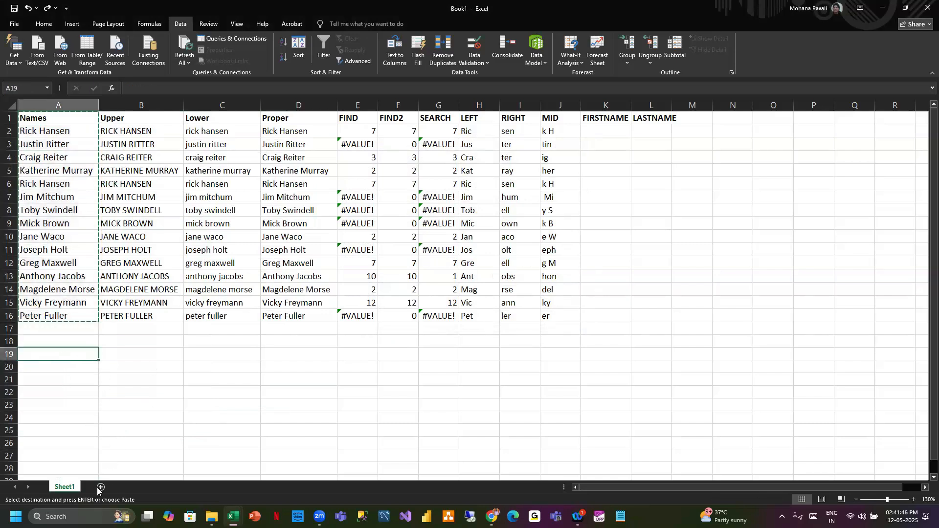
pyautogui.click(100, 487)
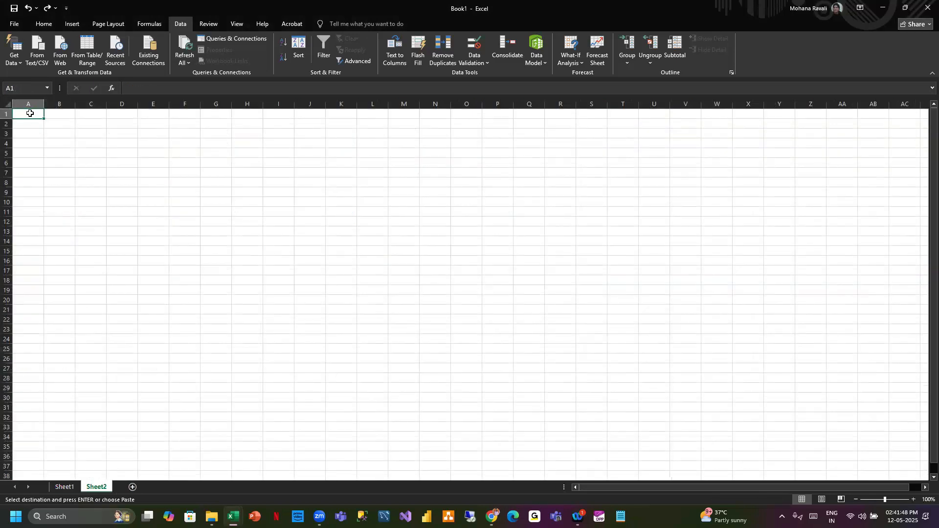
pyautogui.hotkey('ctrl', 'v')
pyautogui.click(914, 500)
pyautogui.click(914, 500)
pyautogui.click(914, 499)
pyautogui.click(914, 500)
pyautogui.hotkey('alt', 'h')
pyautogui.press('o')
pyautogui.press('i')
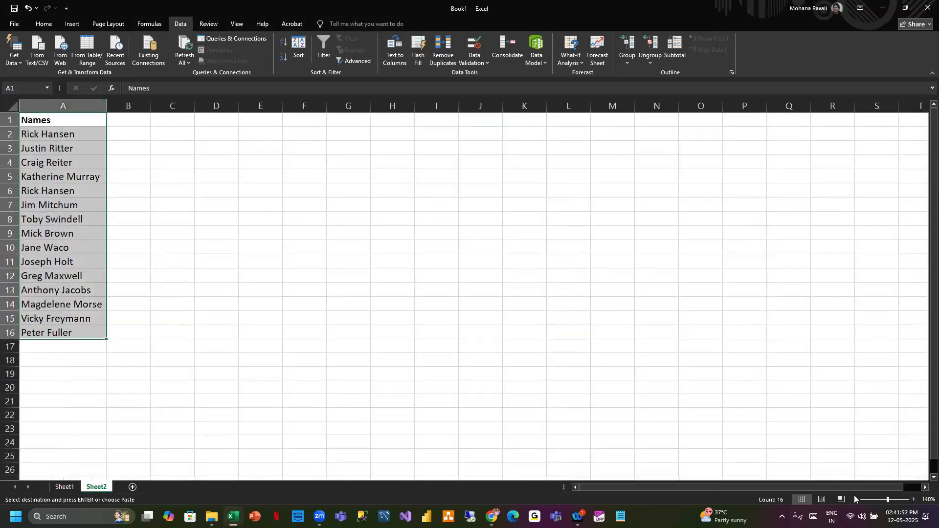
pyautogui.click(855, 499)
# - Split the names into first and last name columns with Text to Columns and autofit column B
pyautogui.click(394, 51)
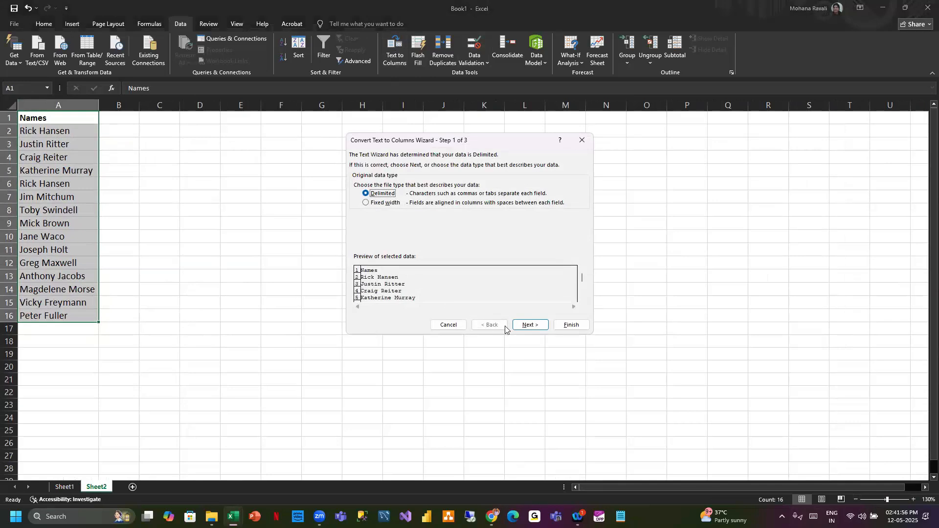
pyautogui.click(531, 324)
pyautogui.click(535, 325)
pyautogui.click(567, 325)
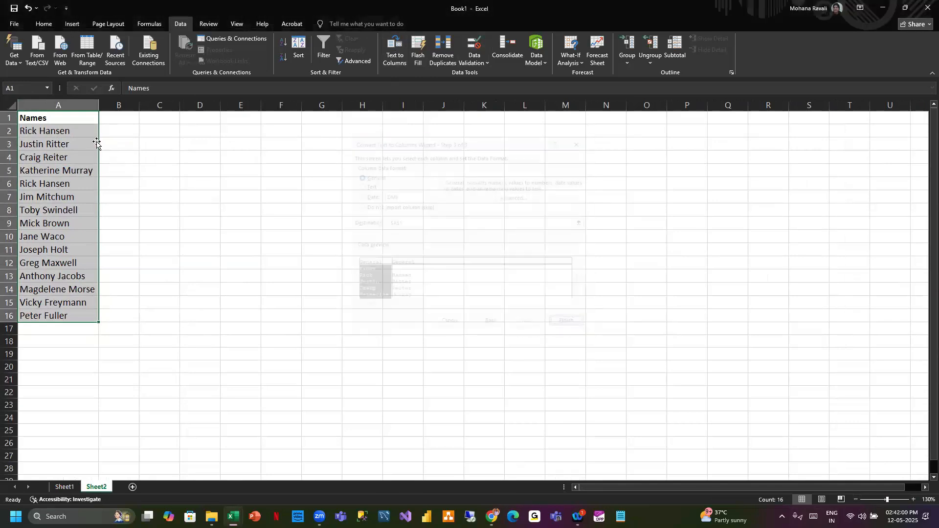
pyautogui.click(50, 119)
pyautogui.click(128, 120)
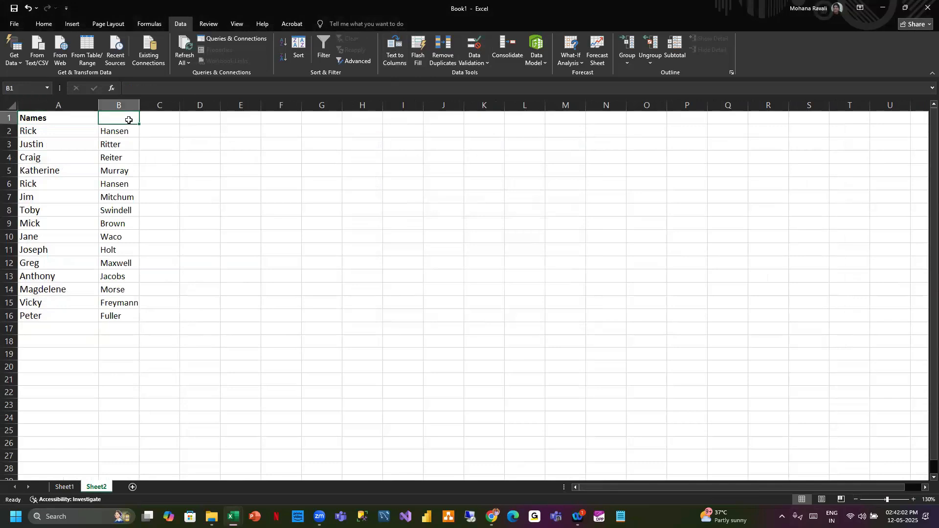
pyautogui.doubleClick(139, 106)
pyautogui.click(219, 169)
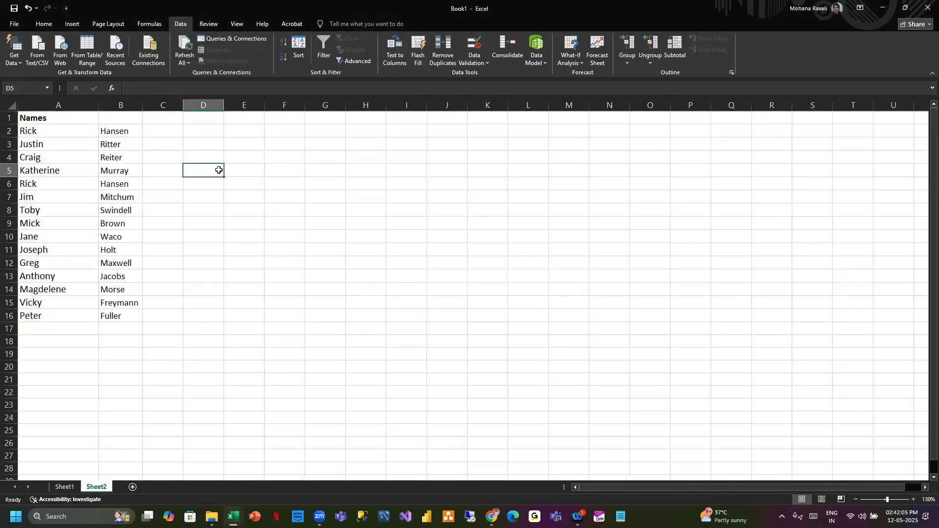
# - Enter the headings Firstname in A1 and Lastname in B1, making the Lastname heading bold
pyautogui.click(128, 118)
pyautogui.click(48, 113)
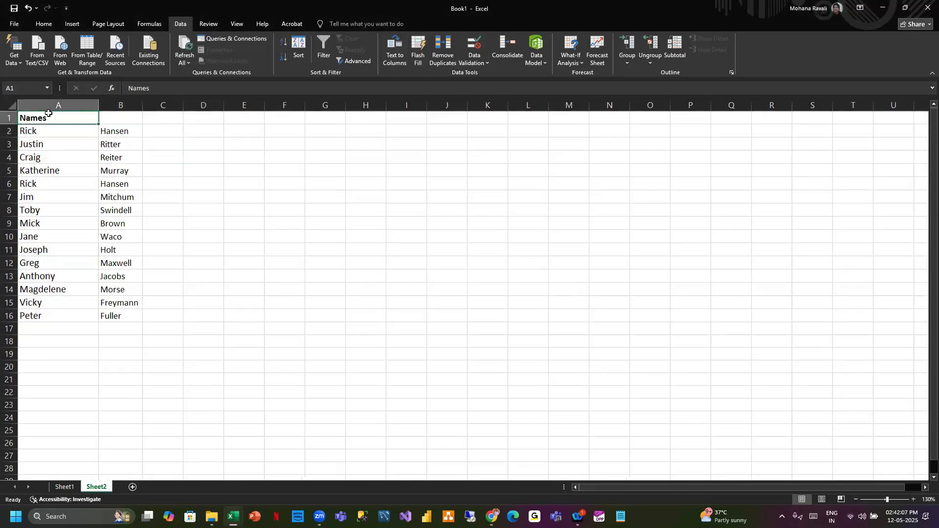
pyautogui.write('Firstname')
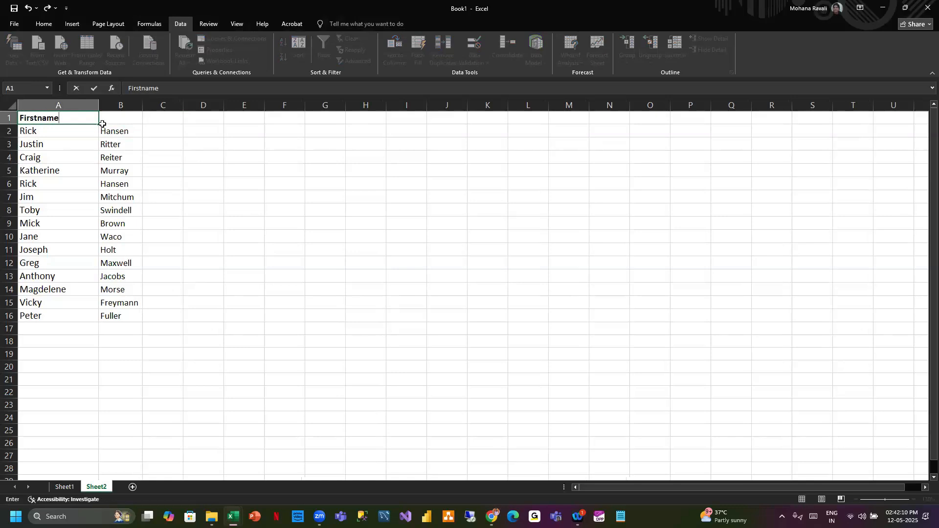
pyautogui.click(122, 119)
pyautogui.write('Lastname')
pyautogui.click(289, 154)
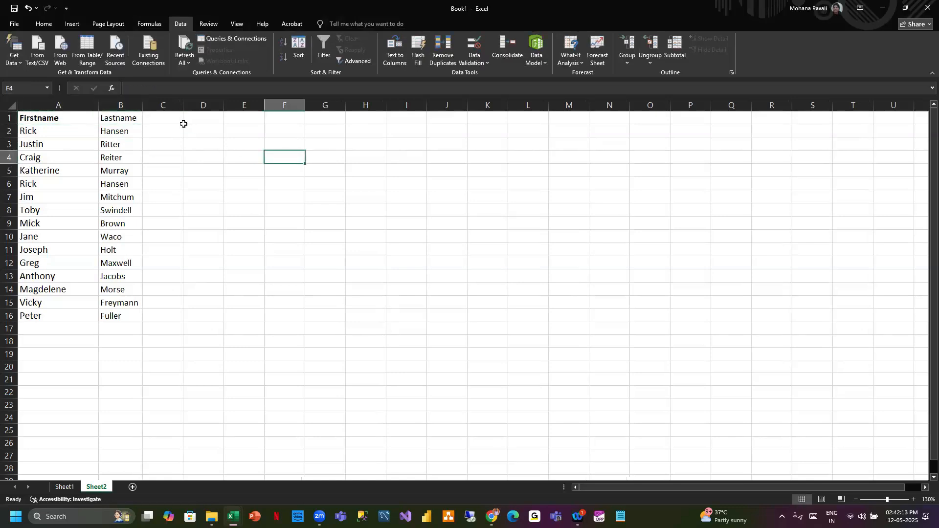
pyautogui.click(132, 118)
pyautogui.hotkey('ctrl', 'b')
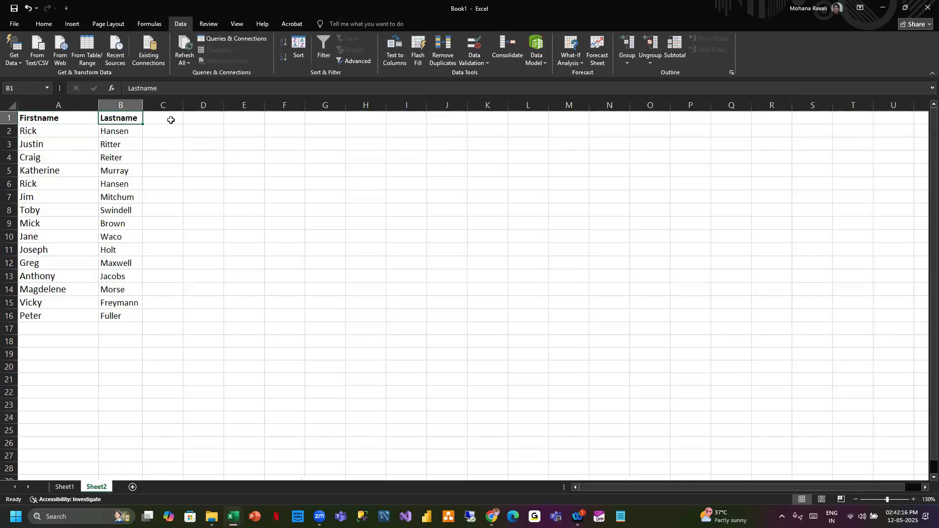
# - Try to join the first name, a space and the last name in C2 with the comma-separated formula =A2," ",B2
pyautogui.click(158, 132)
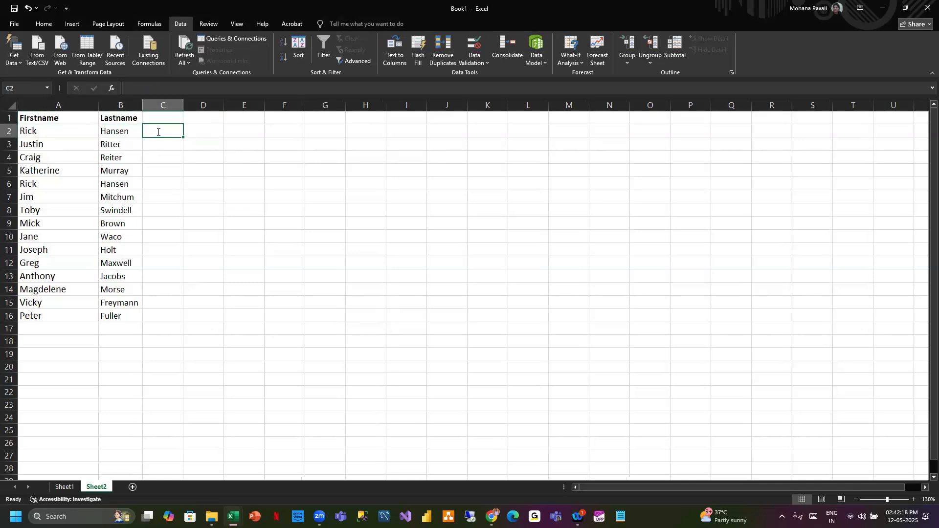
pyautogui.write('=')
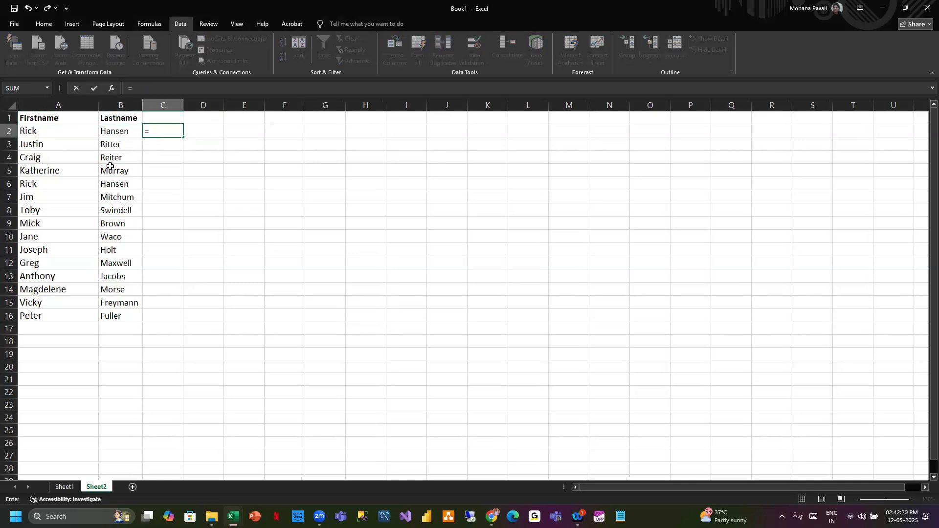
pyautogui.click(50, 129)
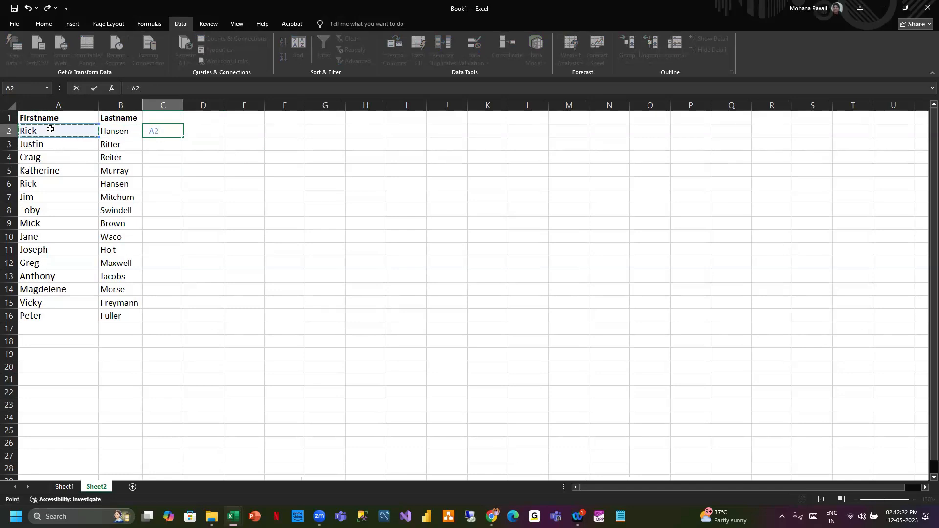
pyautogui.write(',""')
pyautogui.press('Return')
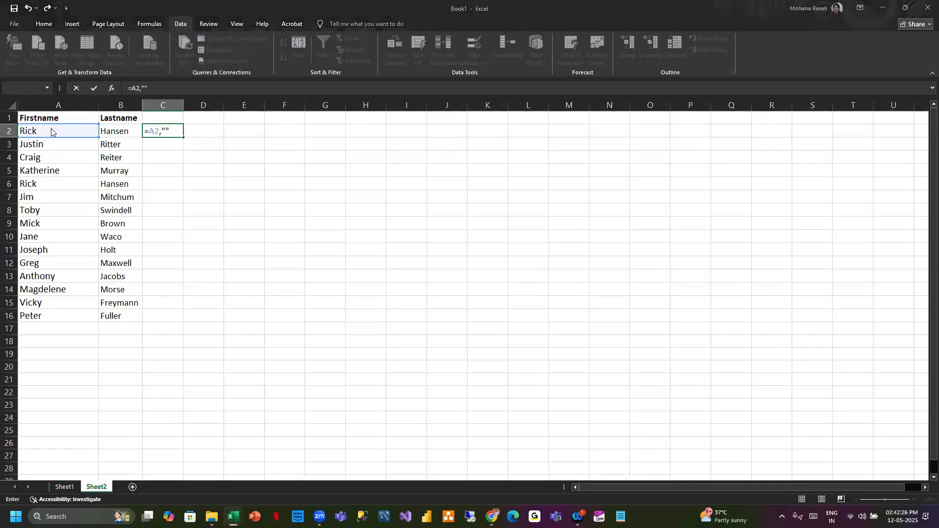
pyautogui.click(547, 180)
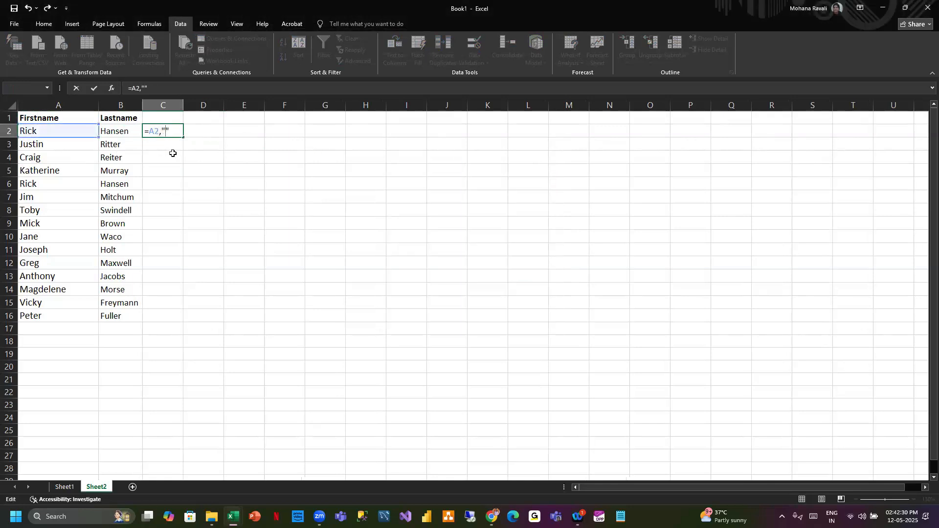
pyautogui.press('Left')
pyautogui.click(127, 136)
pyautogui.press('Return')
pyautogui.press('Return')
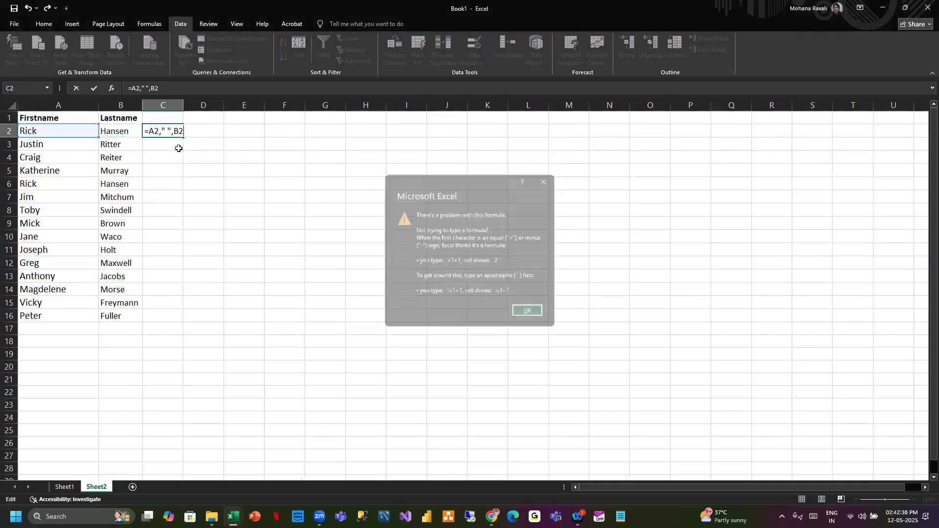
pyautogui.click(120, 131)
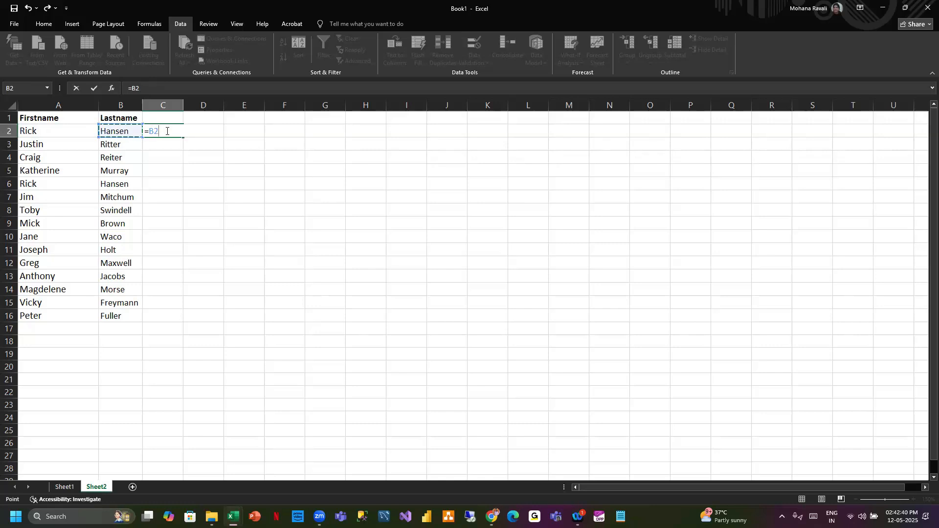
pyautogui.press('BackSpace')
pyautogui.click(58, 132)
pyautogui.write(',')
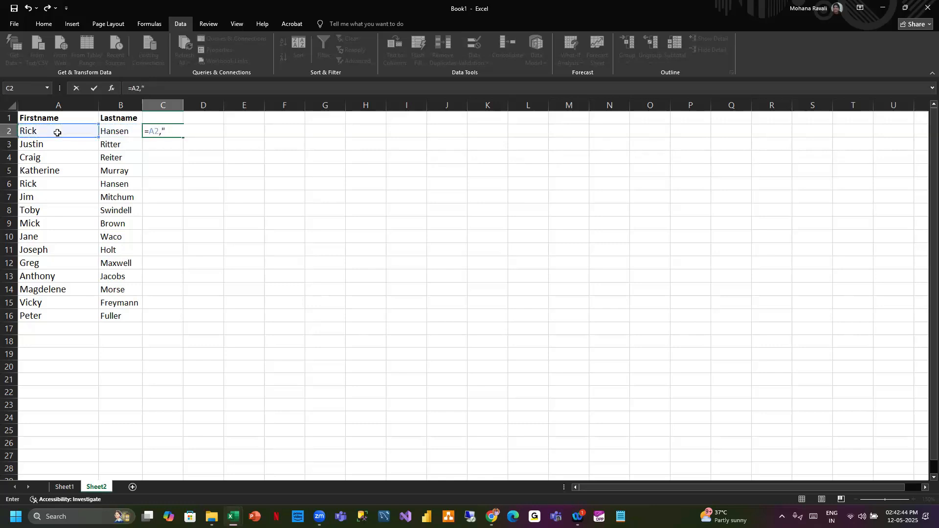
pyautogui.write('" ",')
pyautogui.click(114, 131)
pyautogui.press('Return')
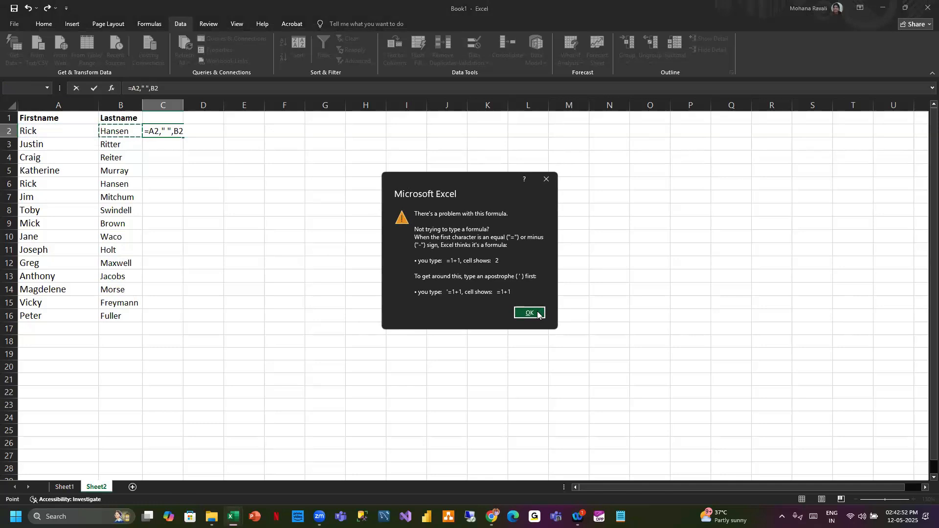
pyautogui.click(537, 314)
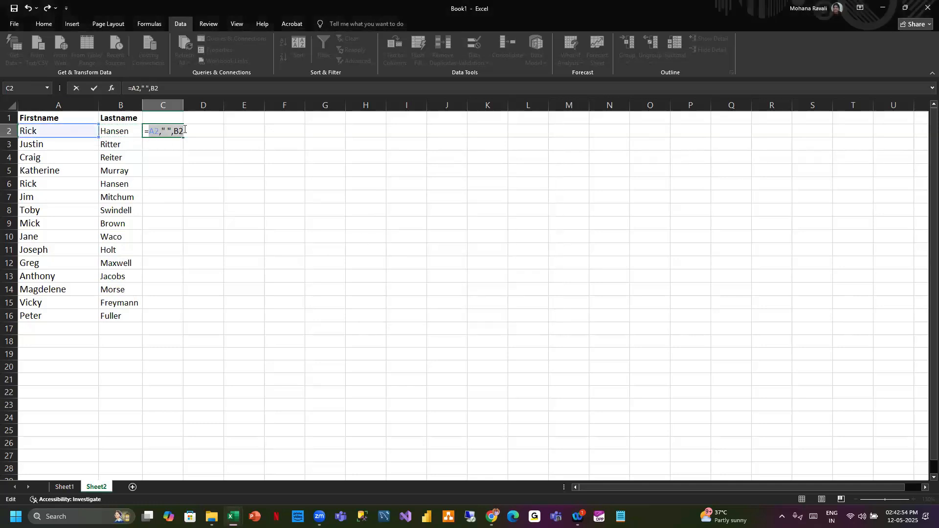
pyautogui.click(187, 132)
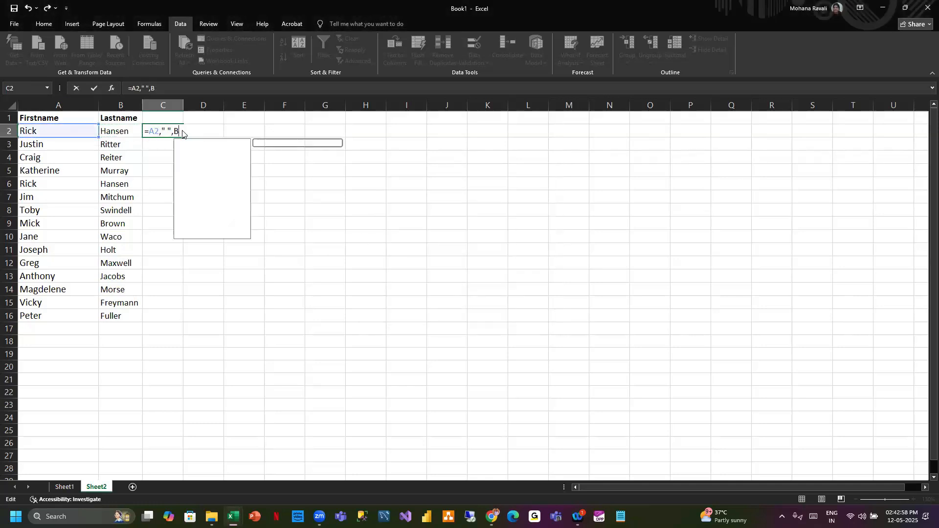
pyautogui.click(116, 131)
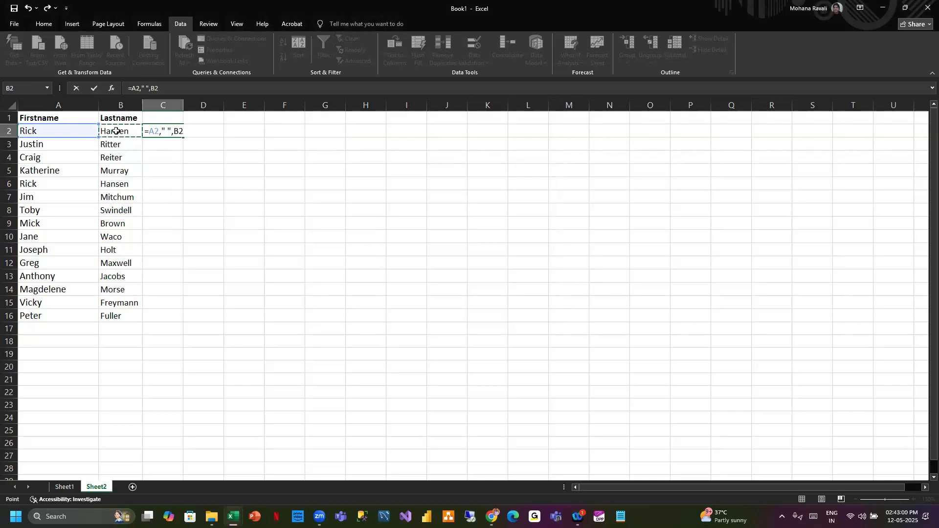
pyautogui.press('BackSpace')
pyautogui.press('BackSpace')
pyautogui.press('BackSpace')
pyautogui.click(65, 130)
pyautogui.press('Return')
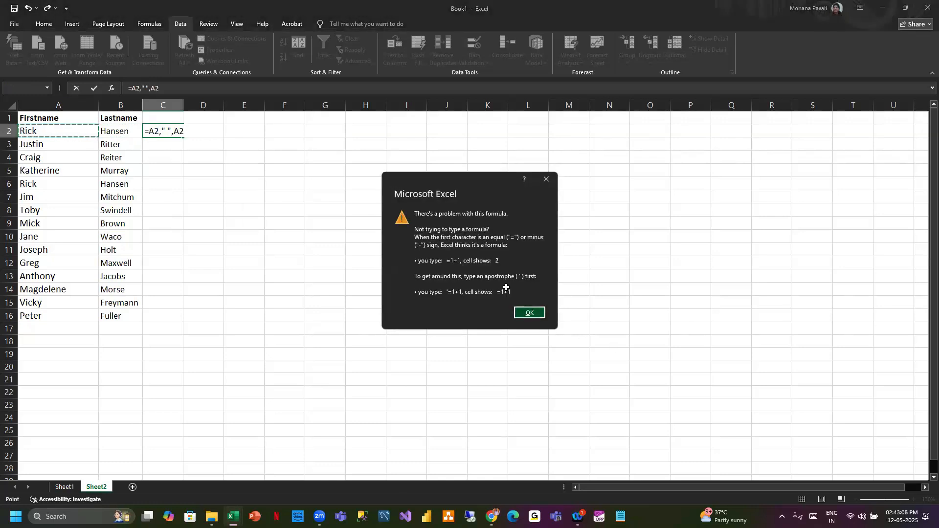
pyautogui.click(530, 312)
# - Rewrite the C2 formula as =A2&" "&B2 to combine first and last names with a space
pyautogui.click(163, 131)
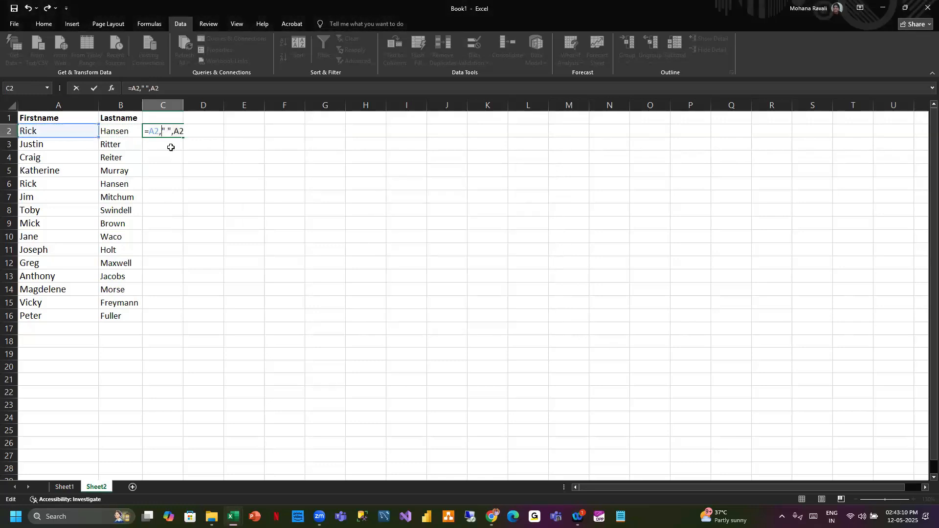
pyautogui.press('BackSpace')
pyautogui.write('&')
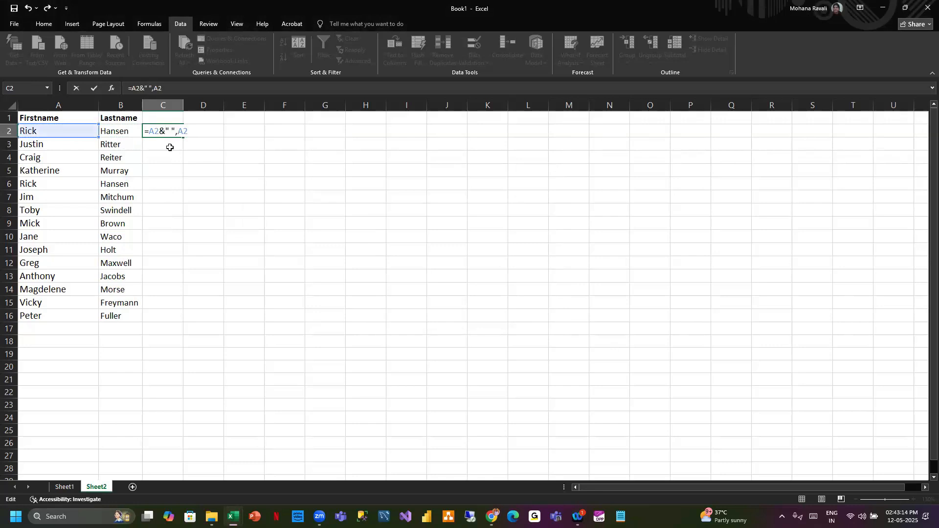
pyautogui.click(179, 132)
pyautogui.press('BackSpace')
pyautogui.write('&')
pyautogui.click(216, 132)
pyautogui.press('BackSpace')
pyautogui.press('BackSpace')
pyautogui.click(117, 132)
pyautogui.press('Return')
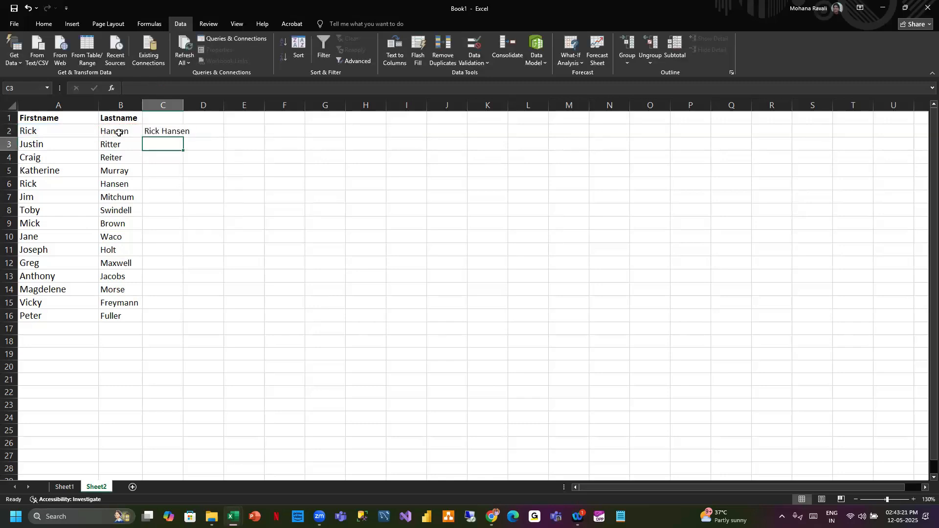
# - Autofit column C and fill the full-name formula down to row 16
pyautogui.doubleClick(180, 103)
pyautogui.click(168, 130)
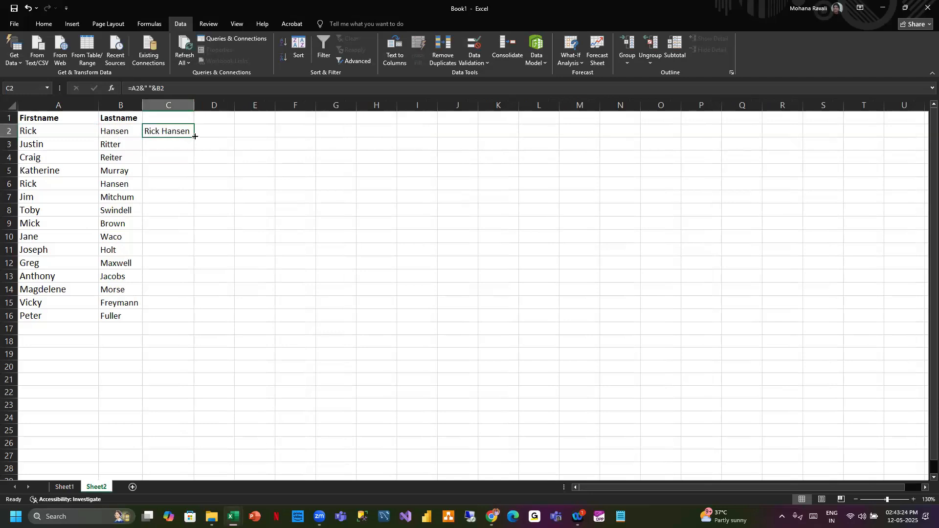
pyautogui.doubleClick(194, 137)
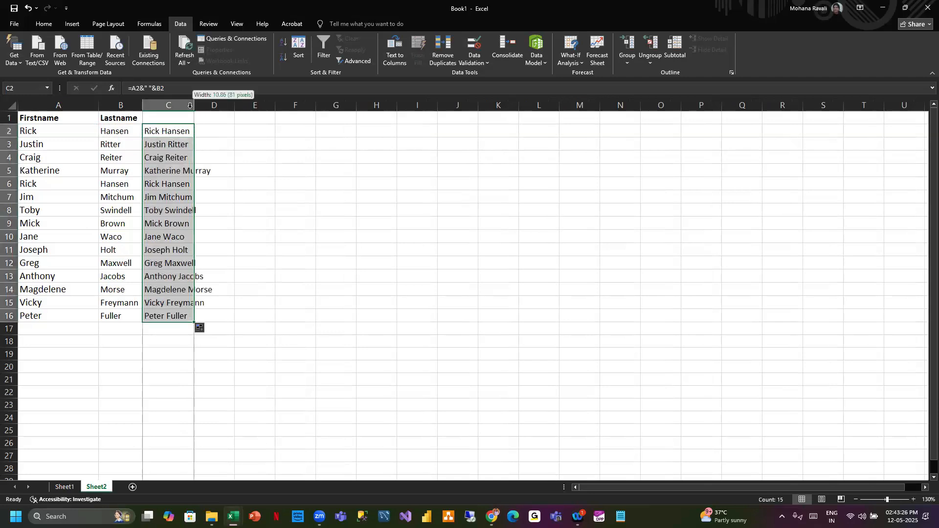
pyautogui.doubleClick(191, 105)
# - Enter the heading Name in C1, deleting it once and undoing that deletion
pyautogui.click(178, 115)
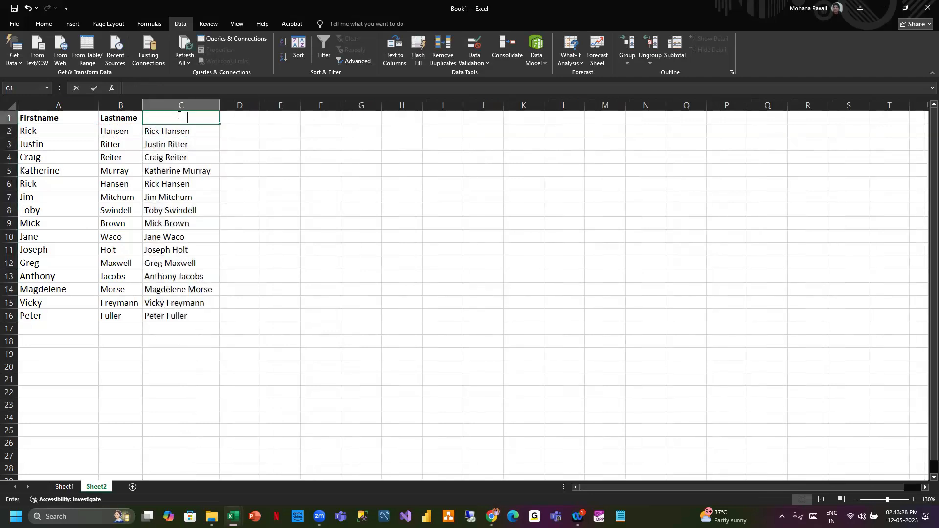
pyautogui.write('Co')
pyautogui.press('BackSpace')
pyautogui.press('BackSpace')
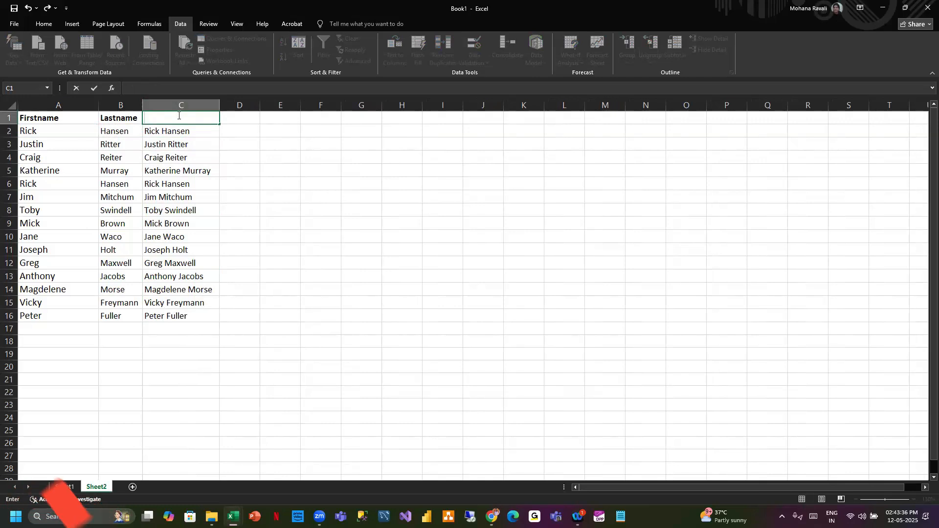
pyautogui.write('Name')
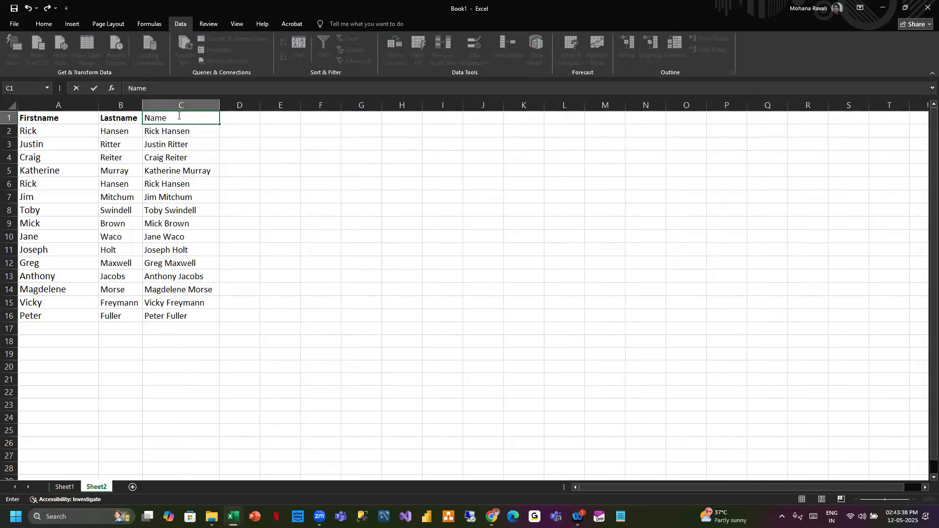
pyautogui.click(251, 117)
pyautogui.click(202, 120)
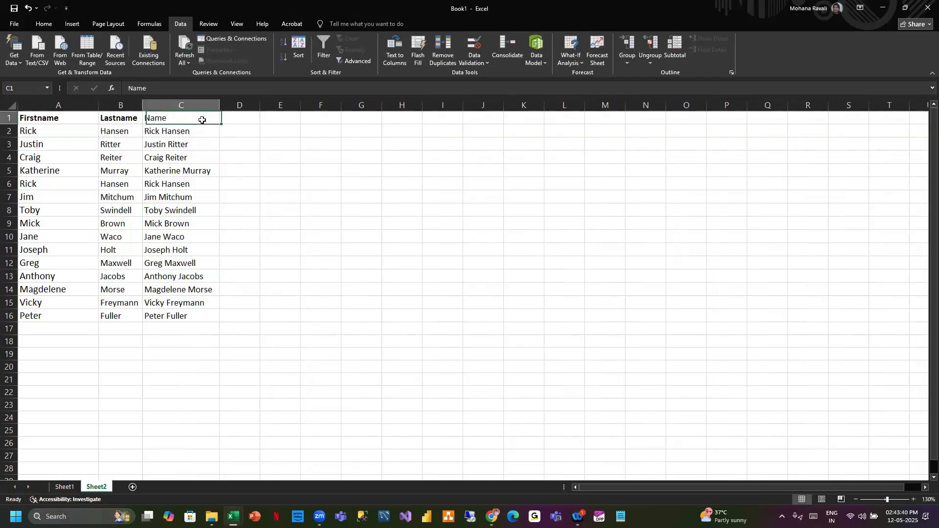
pyautogui.press('Delete')
pyautogui.hotkey('ctrl', 'z')
# - Clear the full-name formulas from C2 through C16
pyautogui.click(189, 131)
pyautogui.hotkey('ctrl', 'shift', 'Down')
pyautogui.press('Delete')
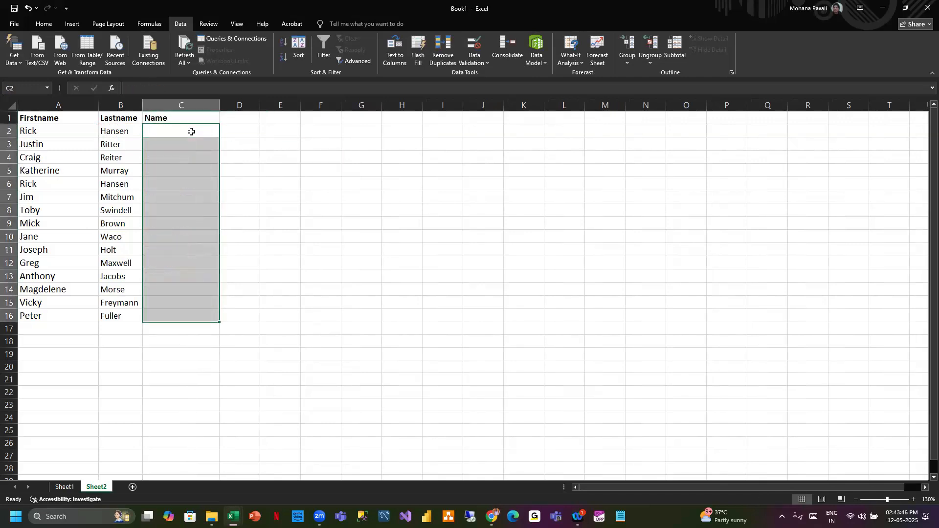
pyautogui.click(192, 132)
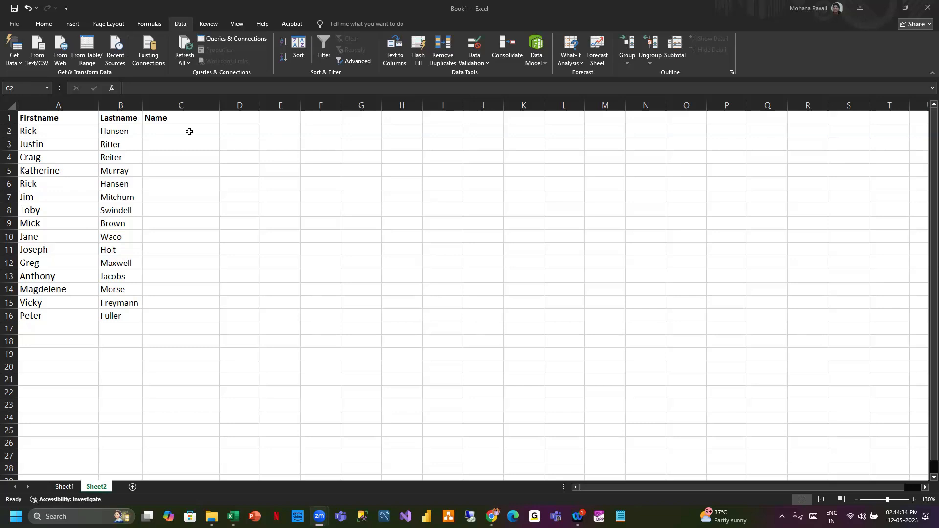
# - Enter the formula =A2&B2 in C2 to join the first and last names
pyautogui.click(189, 131)
pyautogui.write('=')
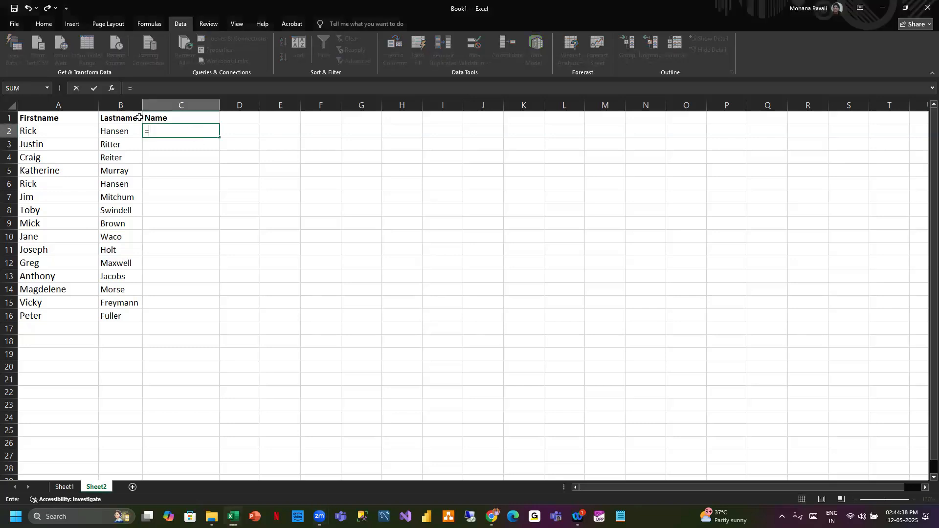
pyautogui.click(74, 132)
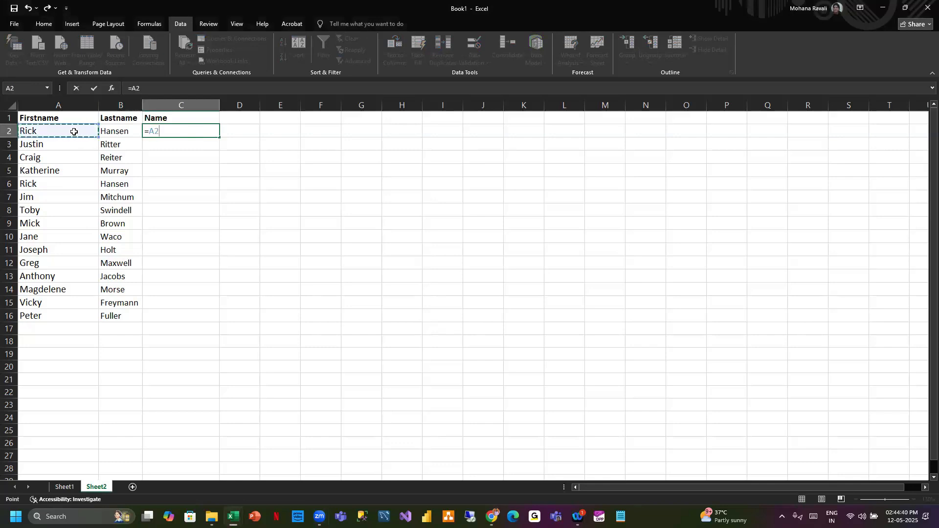
pyautogui.write('&')
pyautogui.click(113, 130)
pyautogui.press('Return')
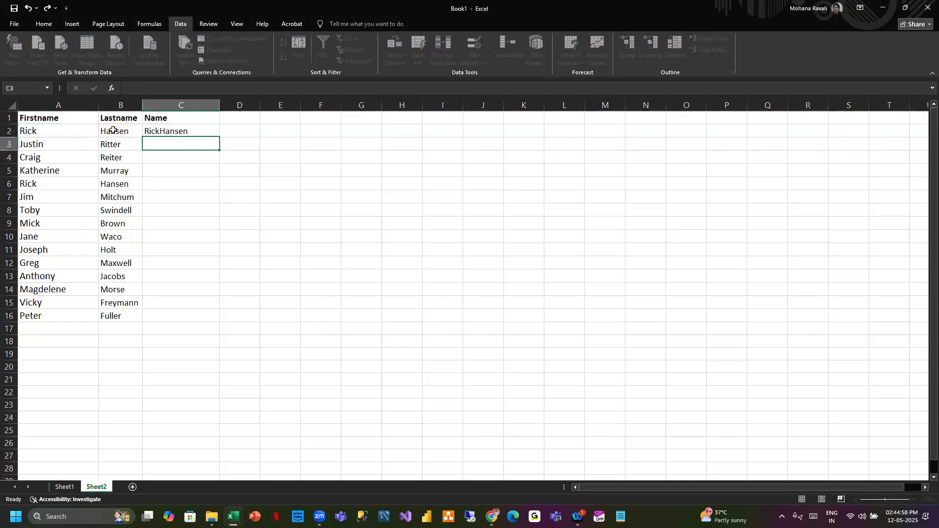
# - Fill the C2 formula down to row 16 and autofit column C
pyautogui.click(176, 131)
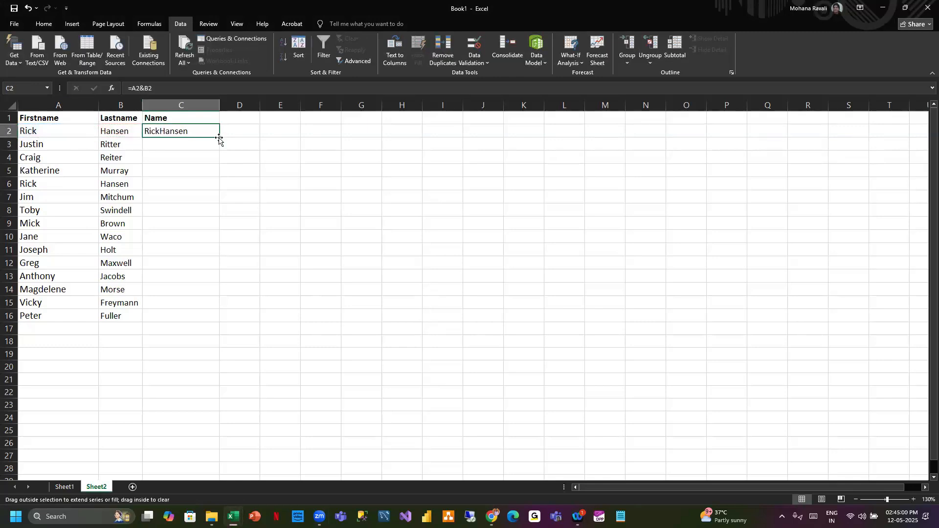
pyautogui.doubleClick(221, 139)
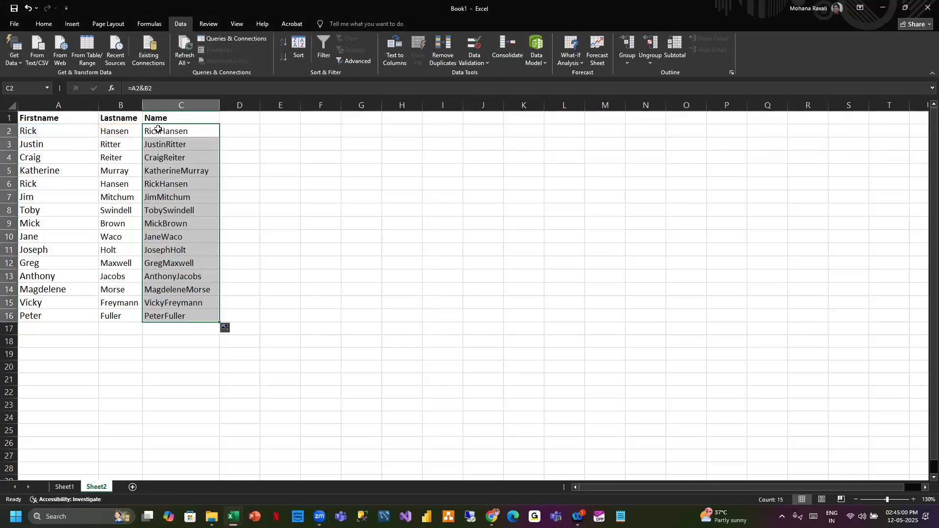
pyautogui.doubleClick(219, 105)
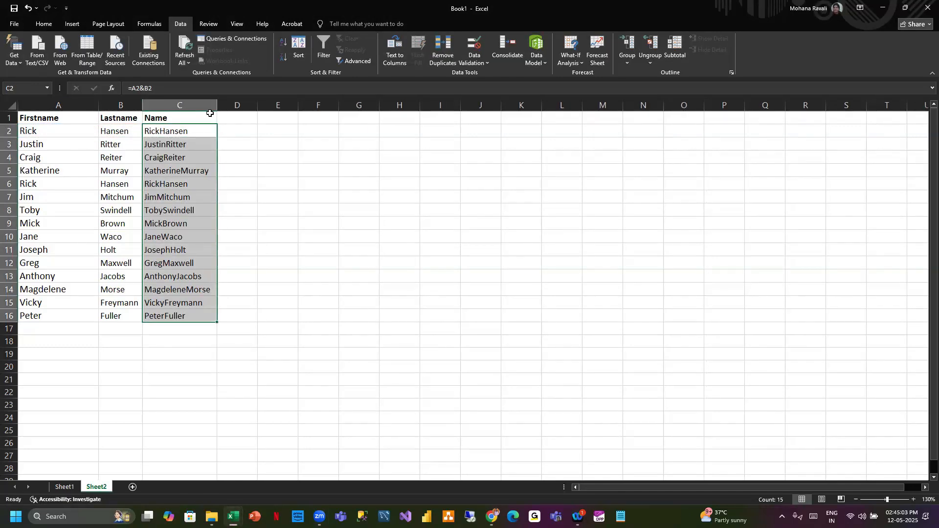
# - Edit the C2 formula to =A2&" "&B2, inserting a space between the names
pyautogui.click(145, 90)
pyautogui.write('"')
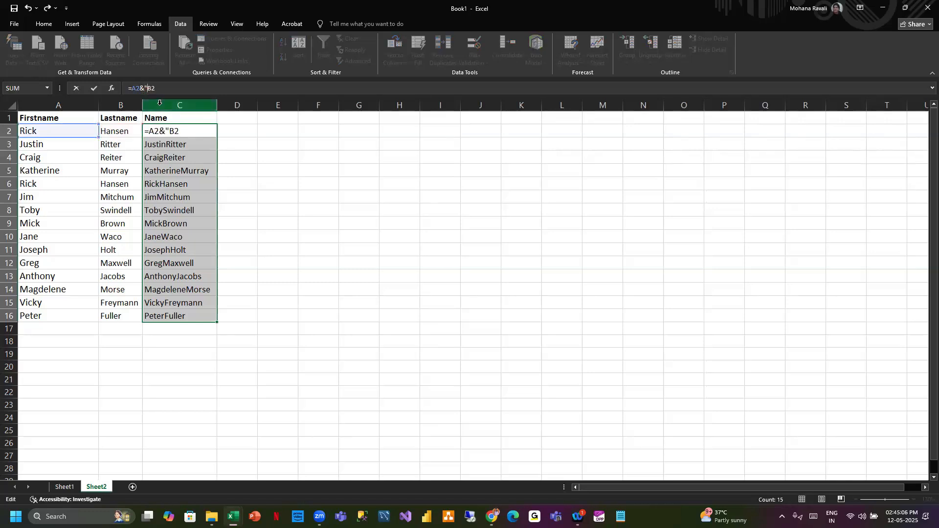
pyautogui.write('&')
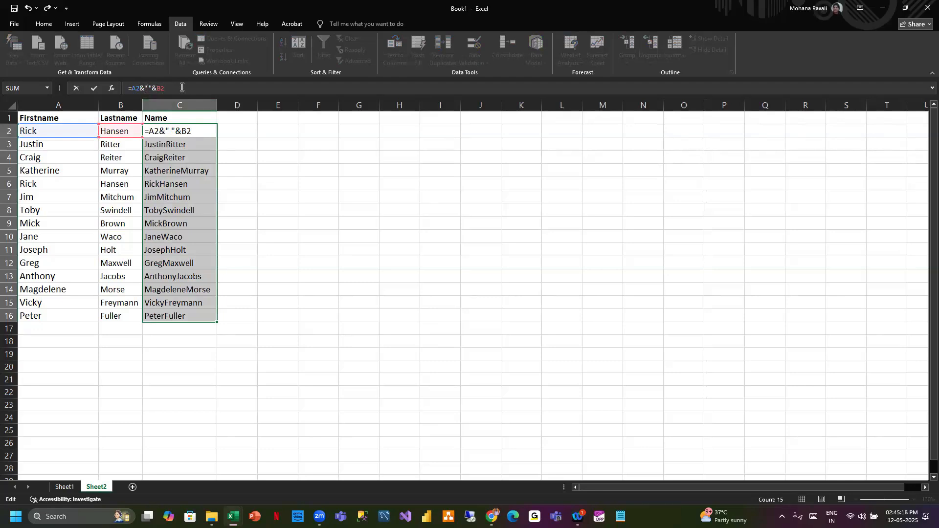
pyautogui.click(148, 88)
pyautogui.press('Return')
# - Fill the corrected formula down to C16 and autofit column C
pyautogui.click(196, 131)
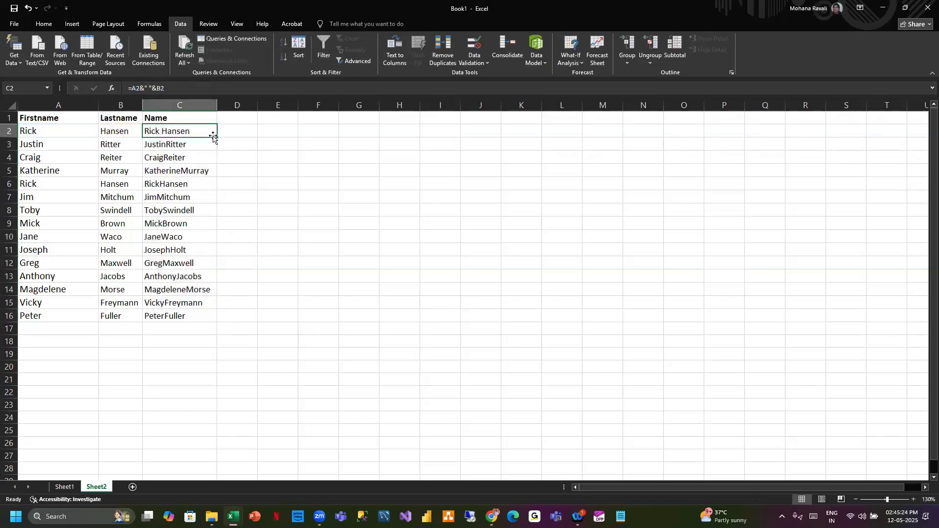
pyautogui.doubleClick(218, 139)
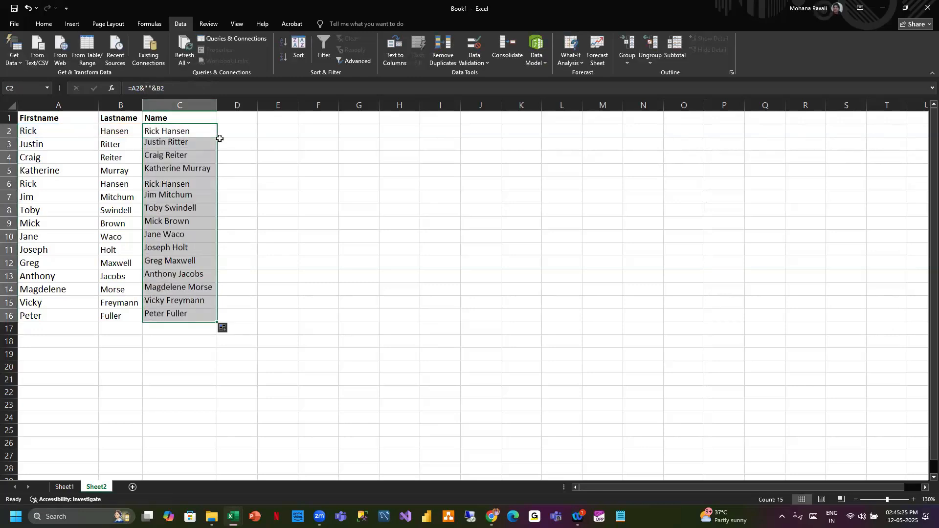
pyautogui.doubleClick(217, 105)
pyautogui.click(236, 118)
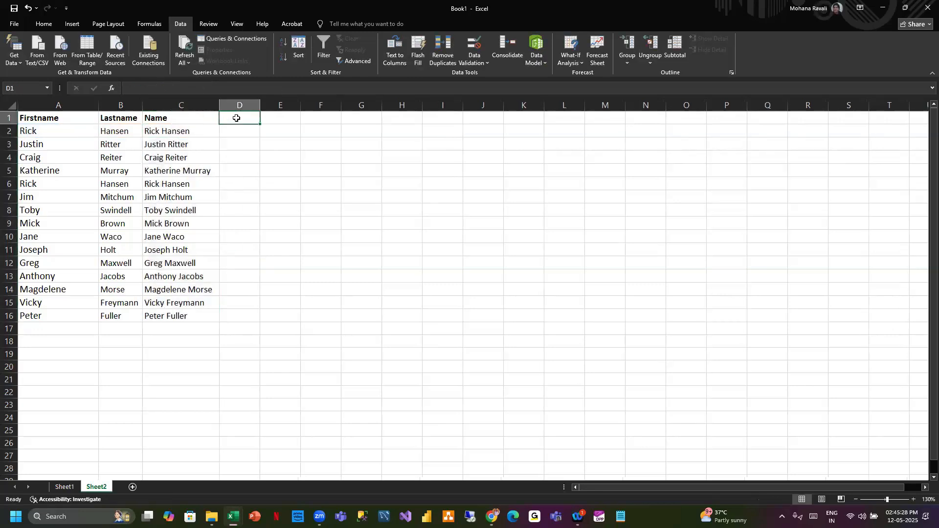
# - Title column D as CONCAT and enter =CONCAT(A2,B2) in D2 to join the first and last names
pyautogui.write('CONCAT')
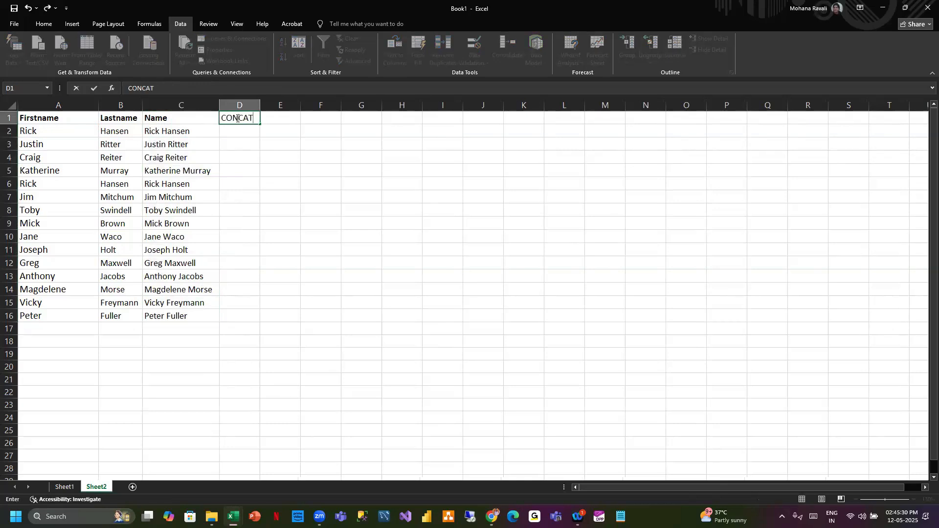
pyautogui.click(243, 130)
pyautogui.write('=')
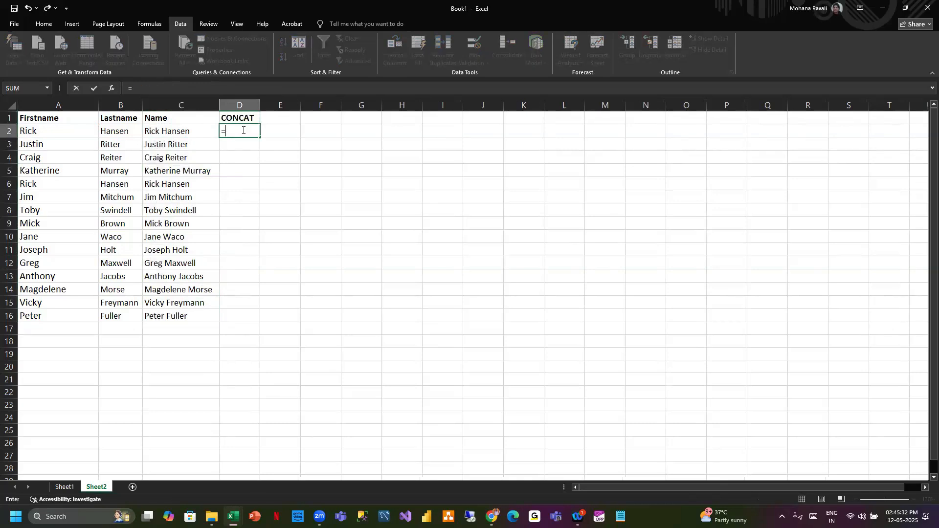
pyautogui.write('con')
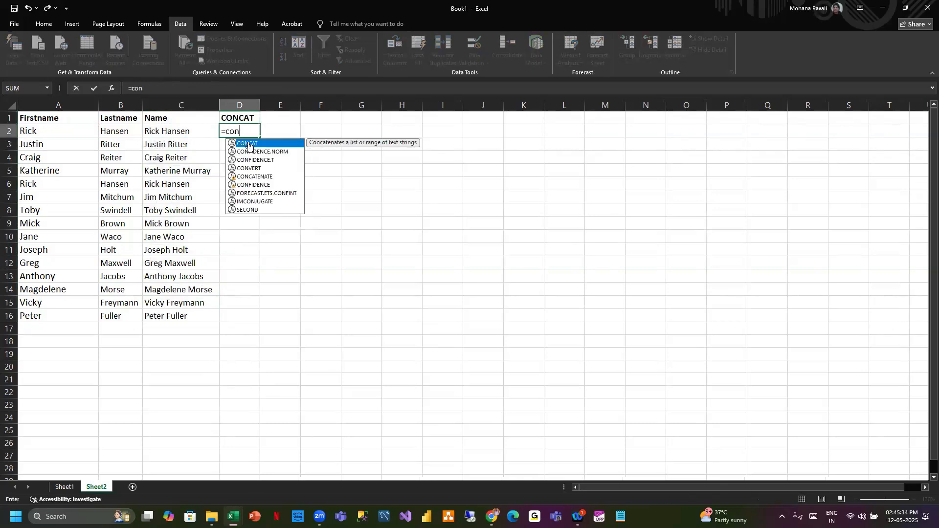
pyautogui.doubleClick(249, 144)
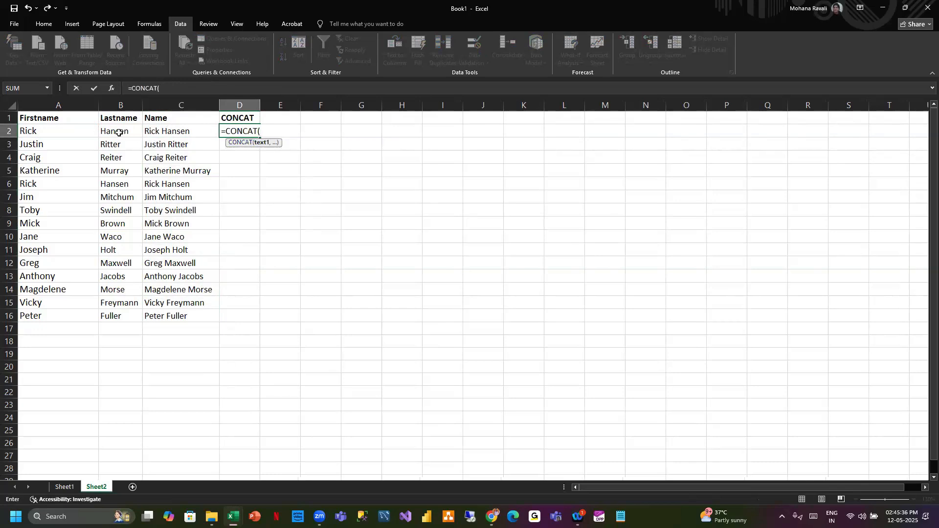
pyautogui.click(46, 133)
pyautogui.write(',')
pyautogui.click(115, 131)
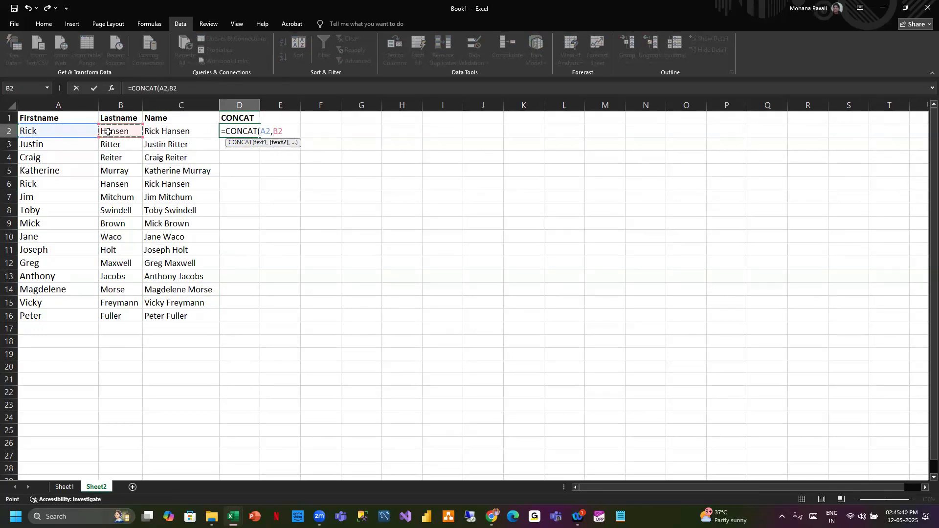
pyautogui.press('Return')
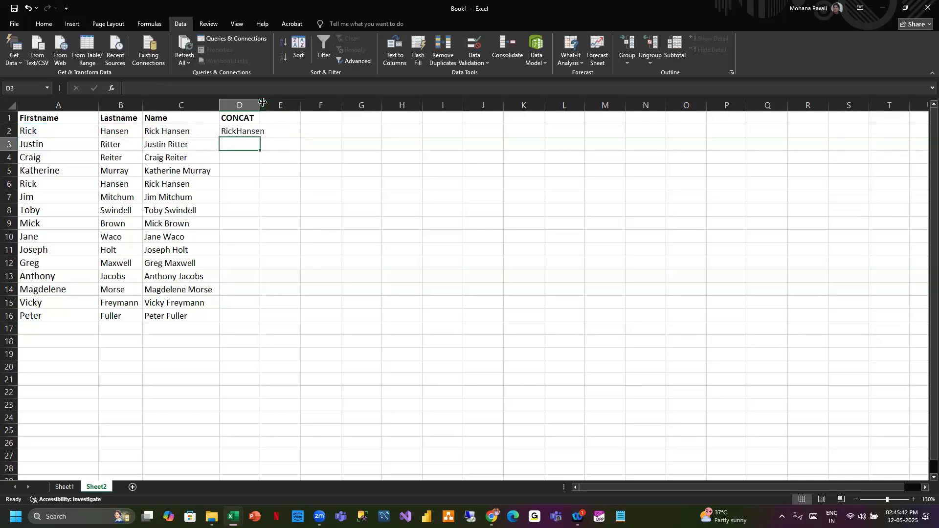
# - Fill the D2 formula down to row 16 and autofit column D
pyautogui.click(247, 133)
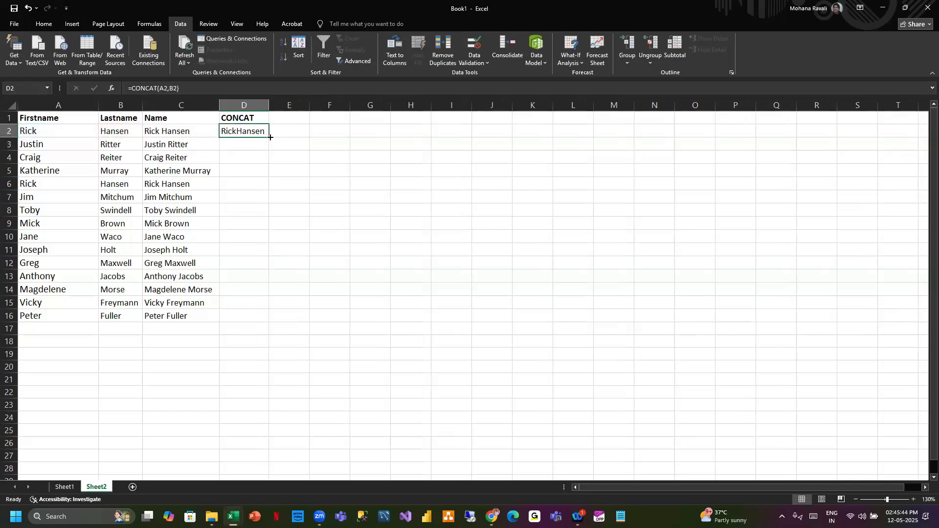
pyautogui.doubleClick(270, 137)
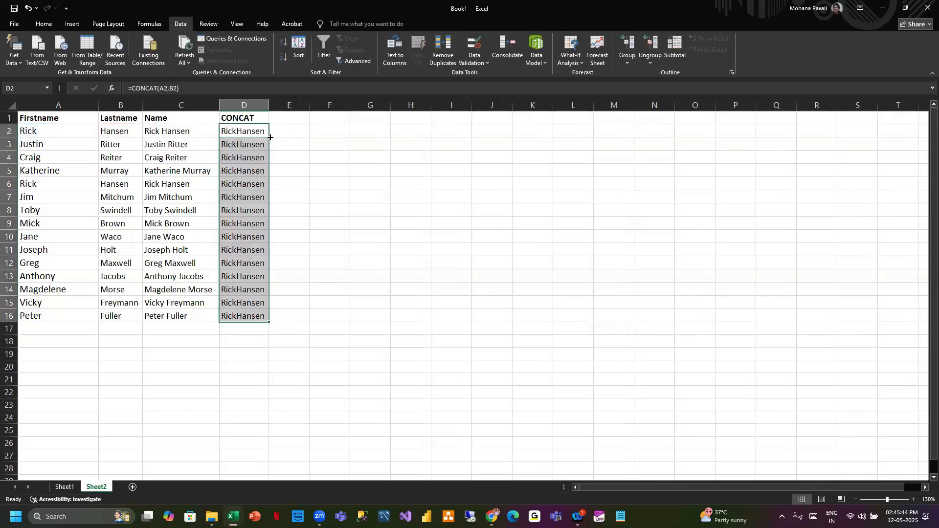
pyautogui.doubleClick(269, 101)
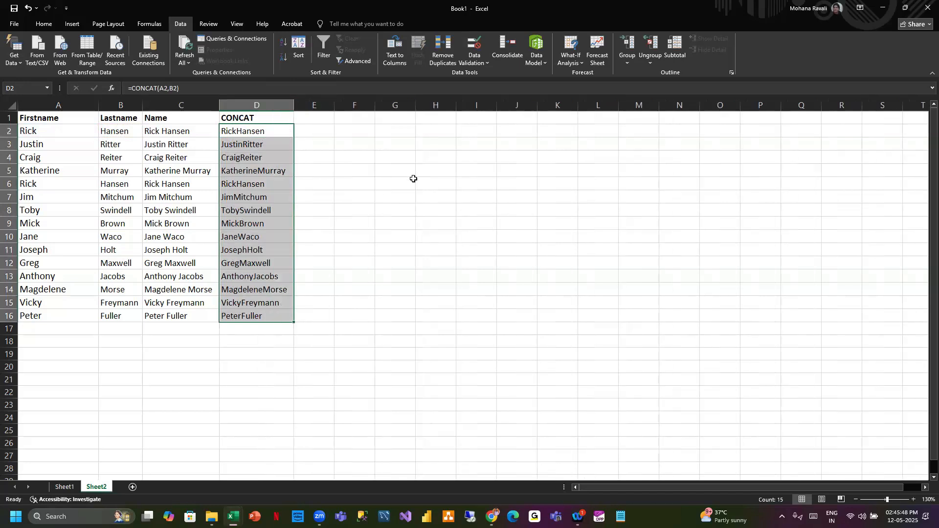
pyautogui.click(414, 179)
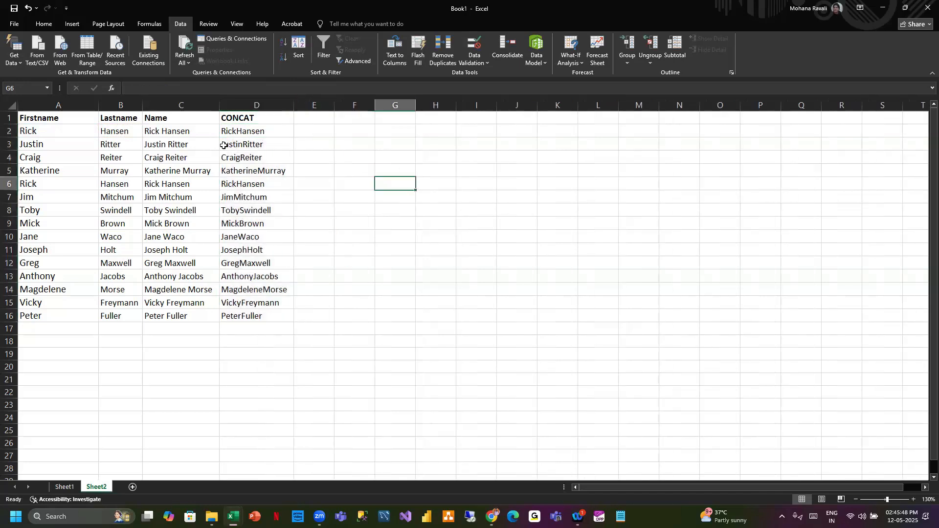
# - Change the C2 separator to a hyphen, =A2&"-"&B2, and fill the formula down to C16
pyautogui.click(186, 131)
pyautogui.click(149, 88)
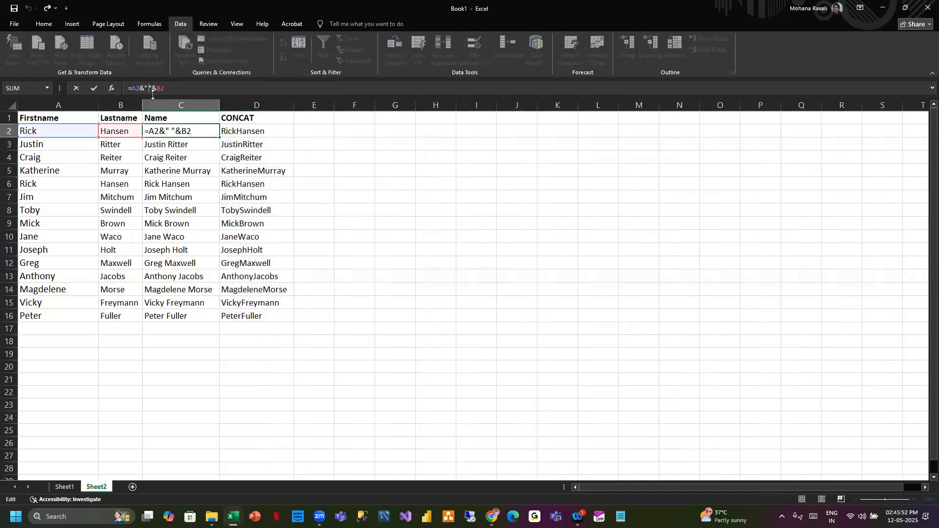
pyautogui.press('BackSpace')
pyautogui.write('-')
pyautogui.click(199, 131)
pyautogui.press('Return')
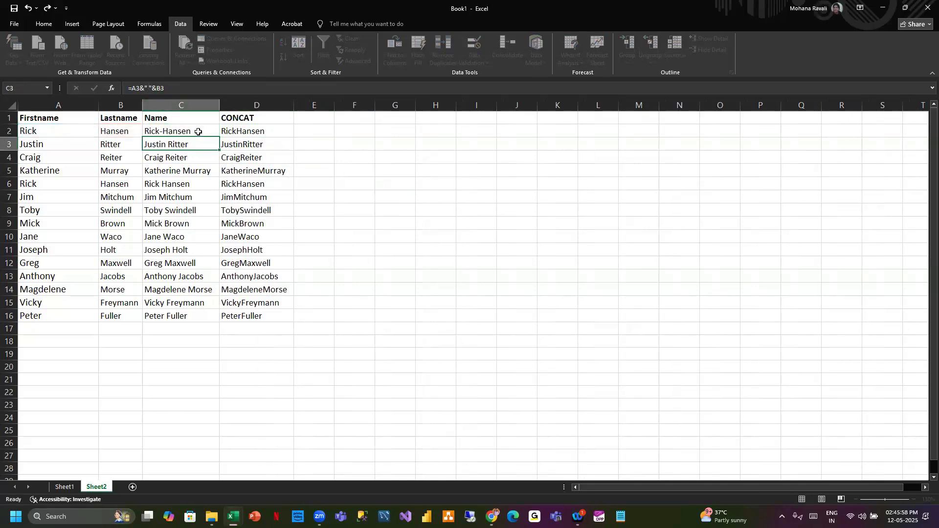
pyautogui.click(216, 135)
pyautogui.doubleClick(220, 138)
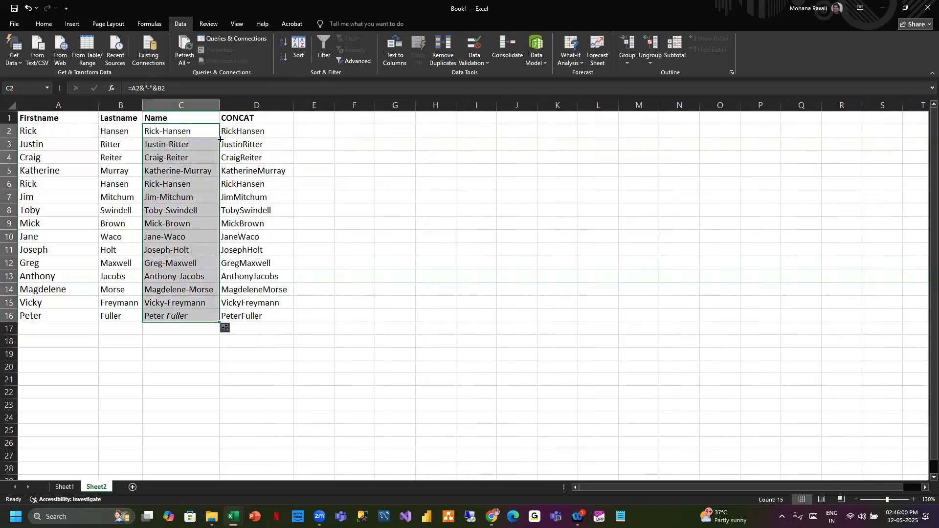
# - Edit the C2 formula to =A2&" - "&B2 and fill it down to C16
pyautogui.doubleClick(161, 131)
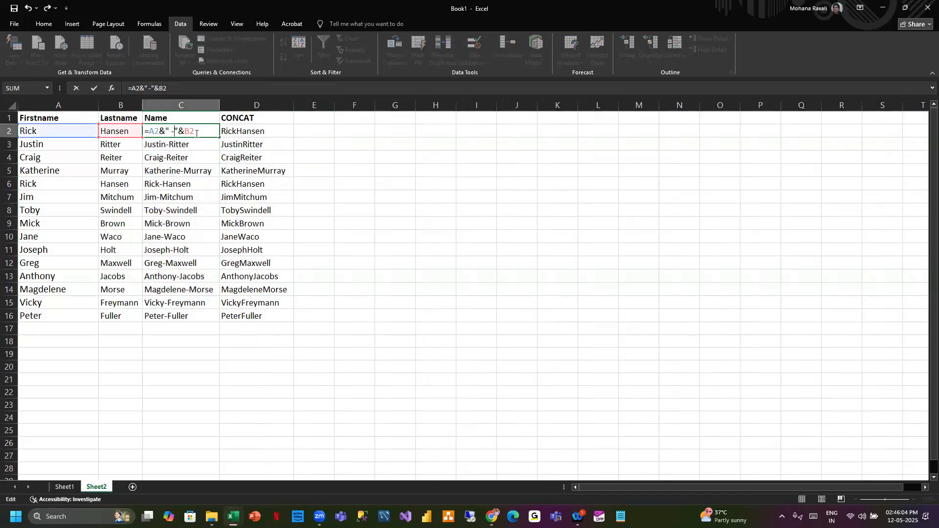
pyautogui.press('Return')
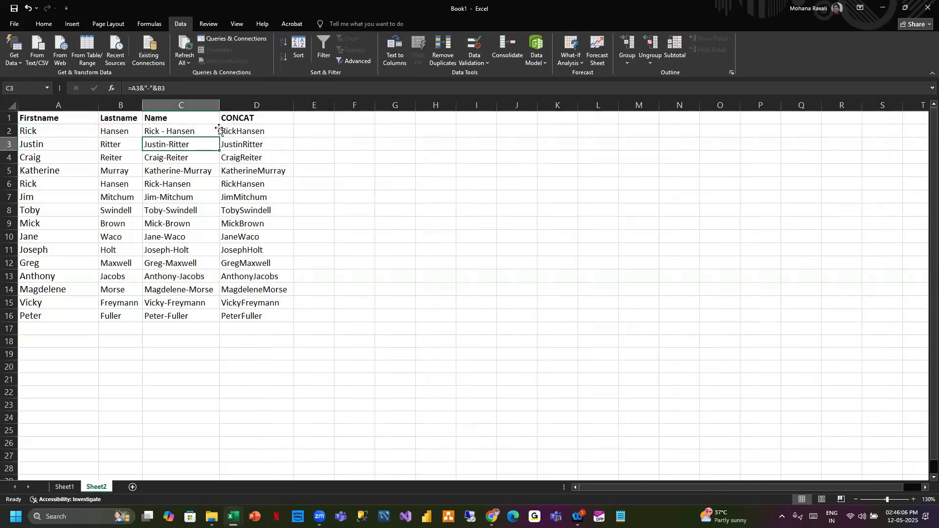
pyautogui.click(217, 128)
pyautogui.doubleClick(219, 137)
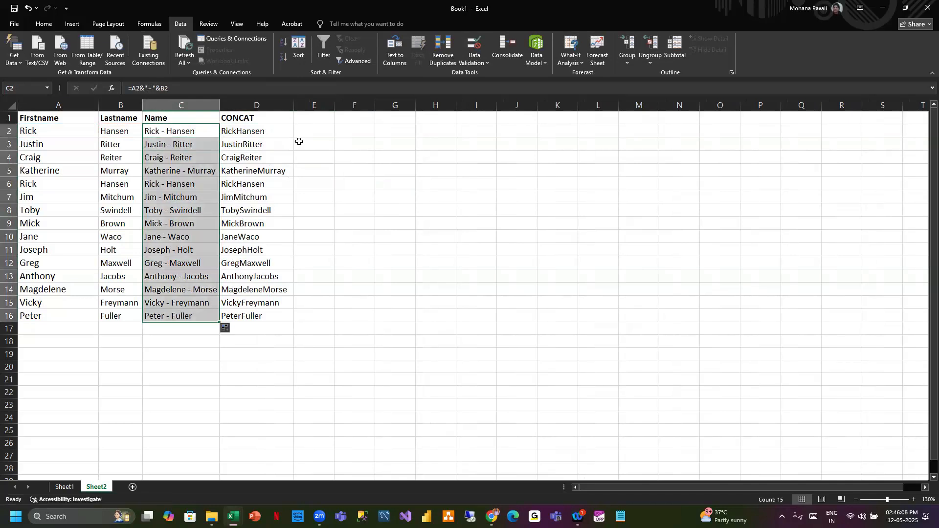
# - Widen column D slightly
pyautogui.click(277, 131)
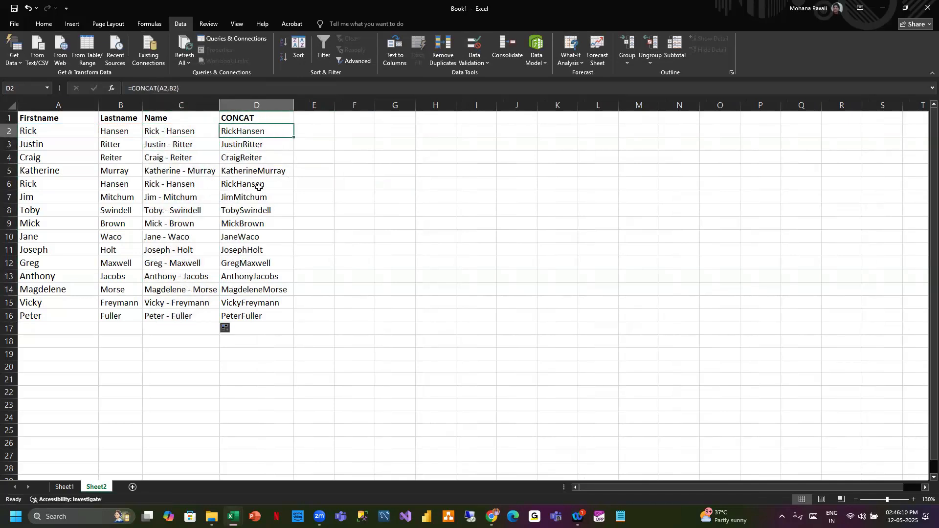
pyautogui.moveTo(219, 105)
pyautogui.mouseDown()
pyautogui.moveTo(261, 105)
pyautogui.moveTo(224, 105)
pyautogui.mouseUp()
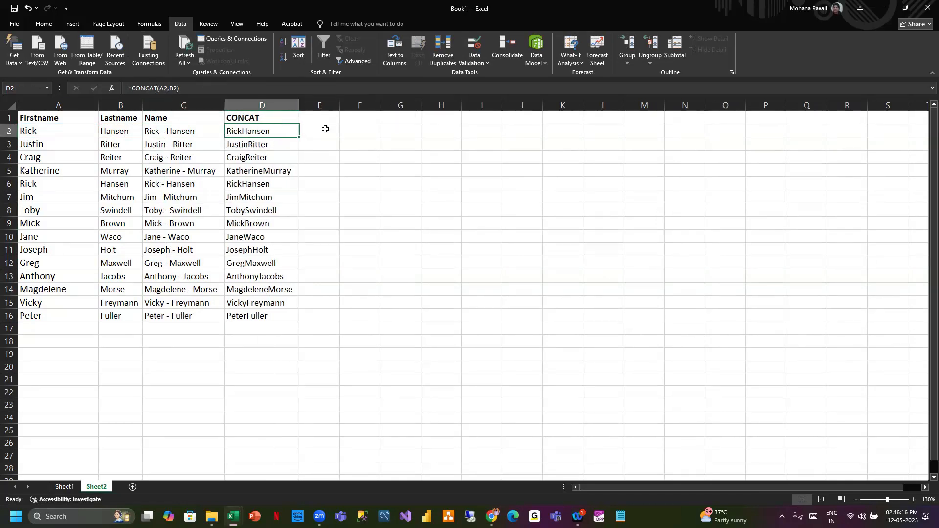
pyautogui.click(320, 115)
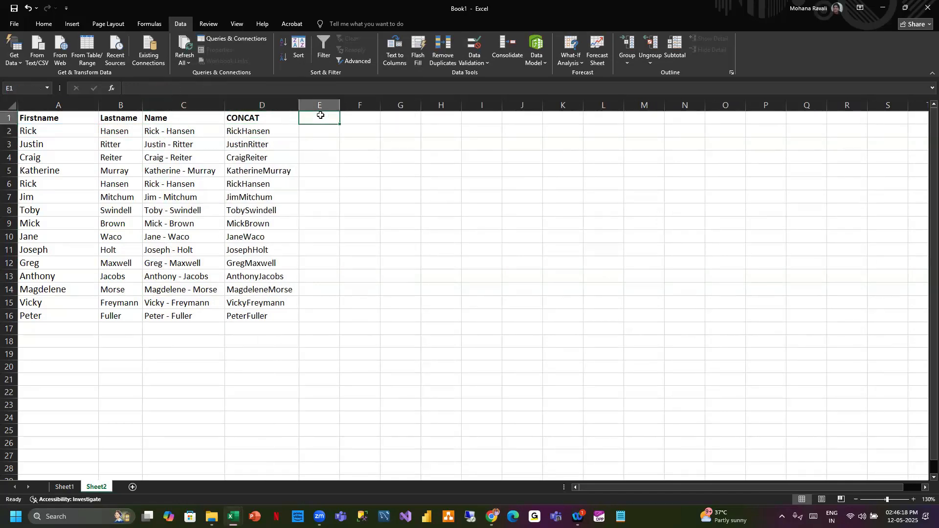
# - Enter =CONCATENATE(A2,B2) in E2 to join the first and last names
pyautogui.click(324, 133)
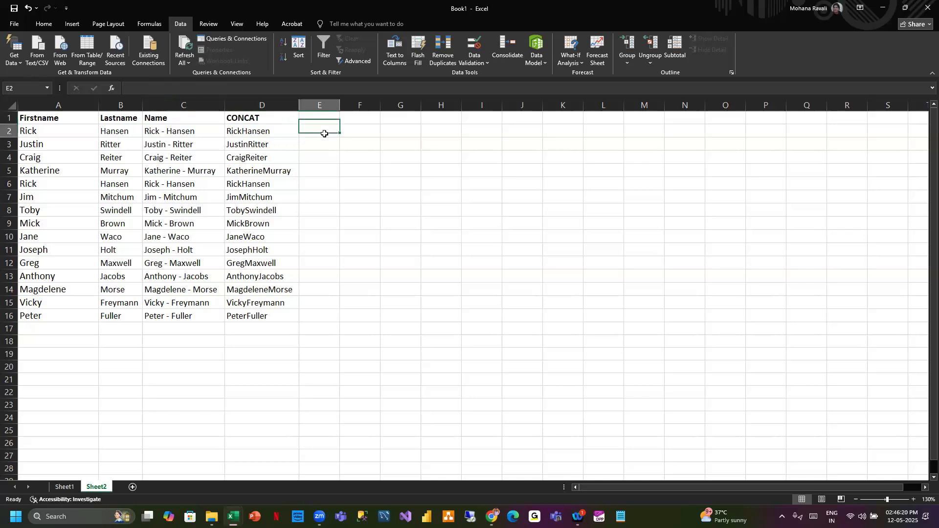
pyautogui.write('=c')
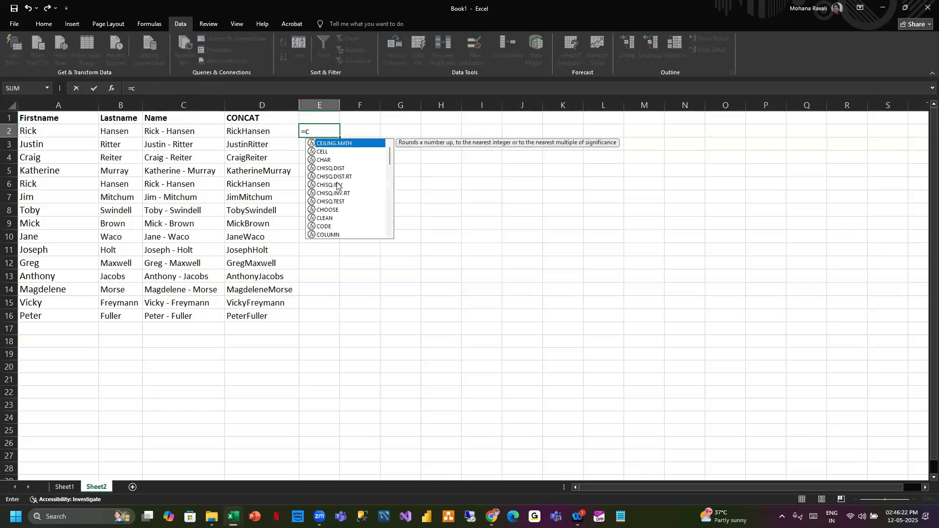
pyautogui.write('on')
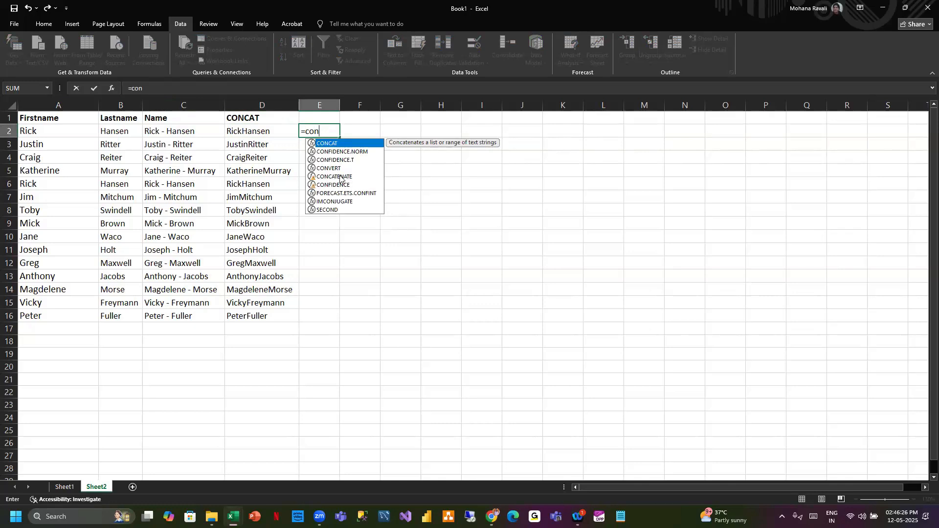
pyautogui.doubleClick(333, 177)
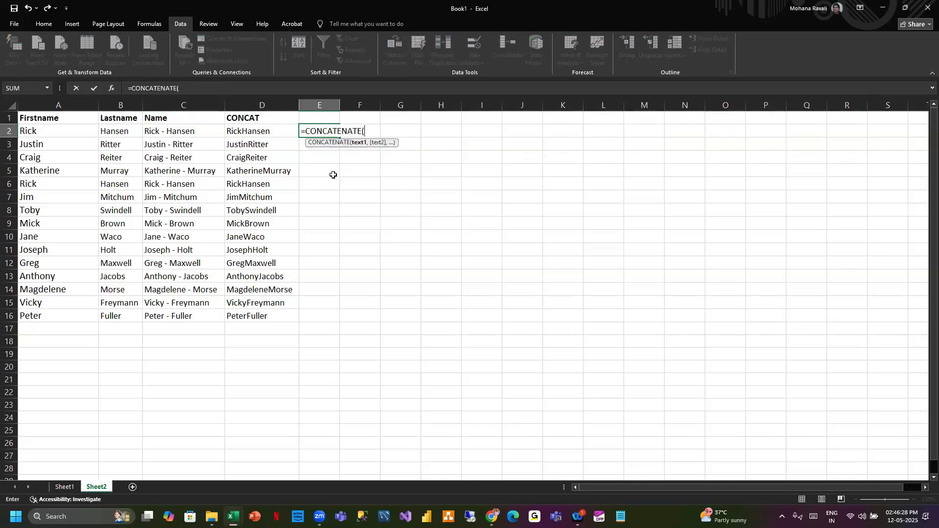
pyautogui.click(65, 132)
pyautogui.write(',')
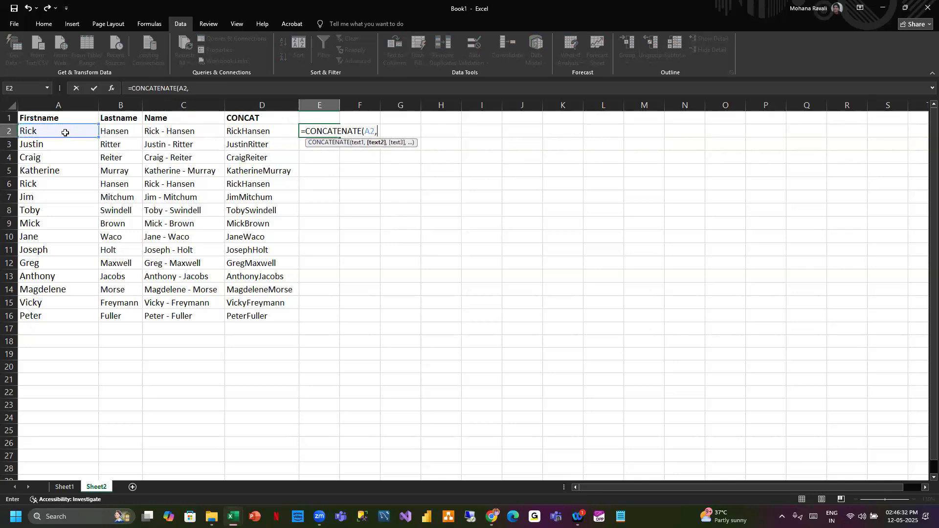
pyautogui.click(117, 130)
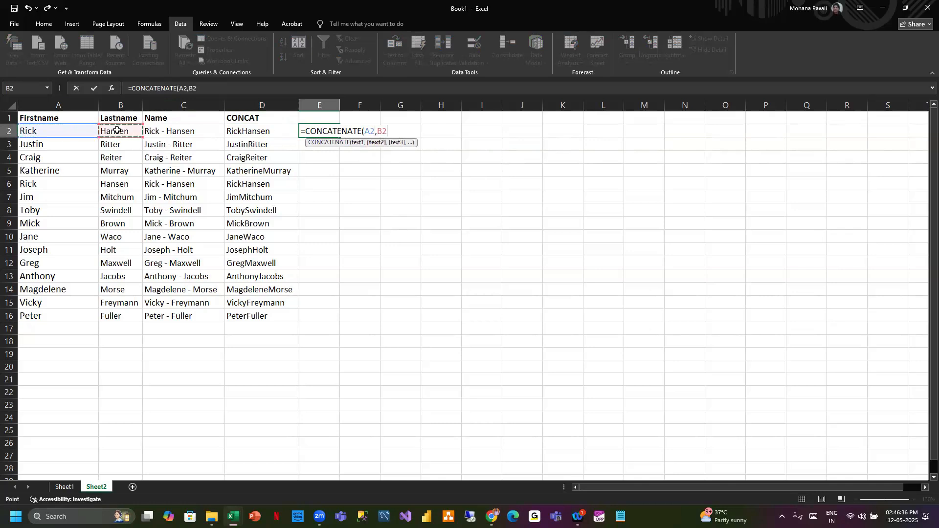
pyautogui.write(')')
pyautogui.hotkey('ctrl', 'Return')
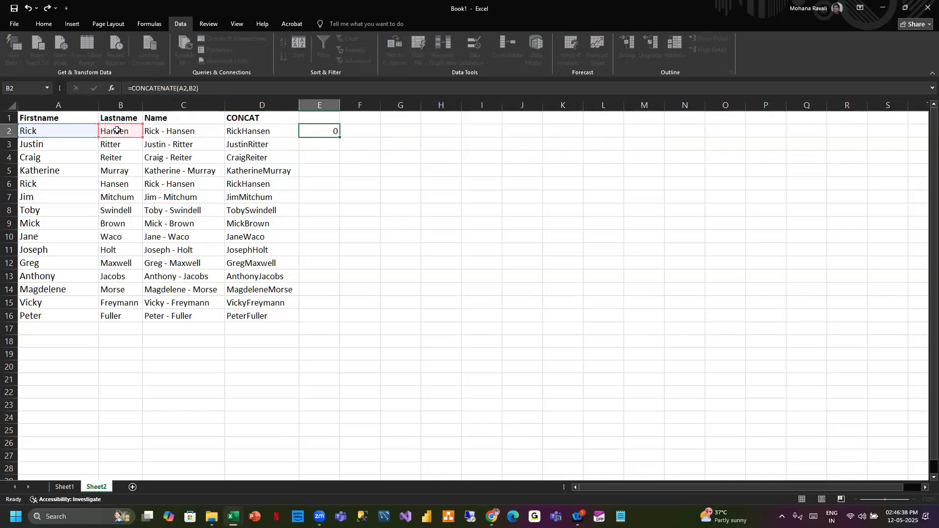
# - Fill the E2 formula down to row 16 and autofit column E
pyautogui.doubleClick(341, 139)
pyautogui.doubleClick(340, 106)
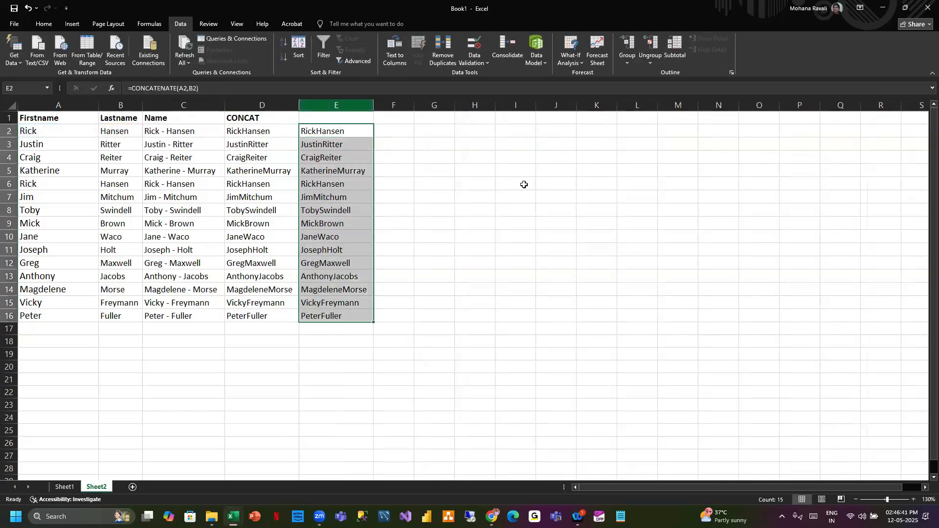
# - Title column E as CONCATENATE
pyautogui.click(333, 116)
pyautogui.write('CONCATENATE')
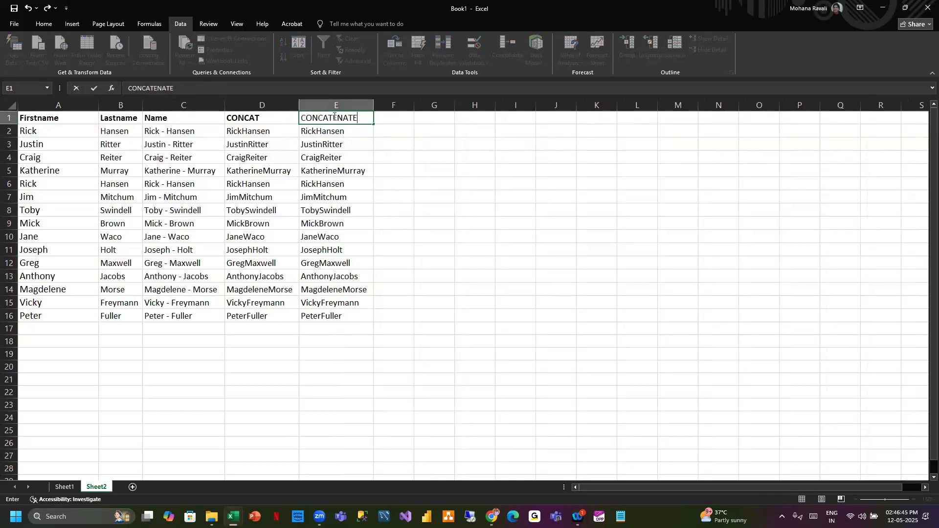
pyautogui.click(518, 181)
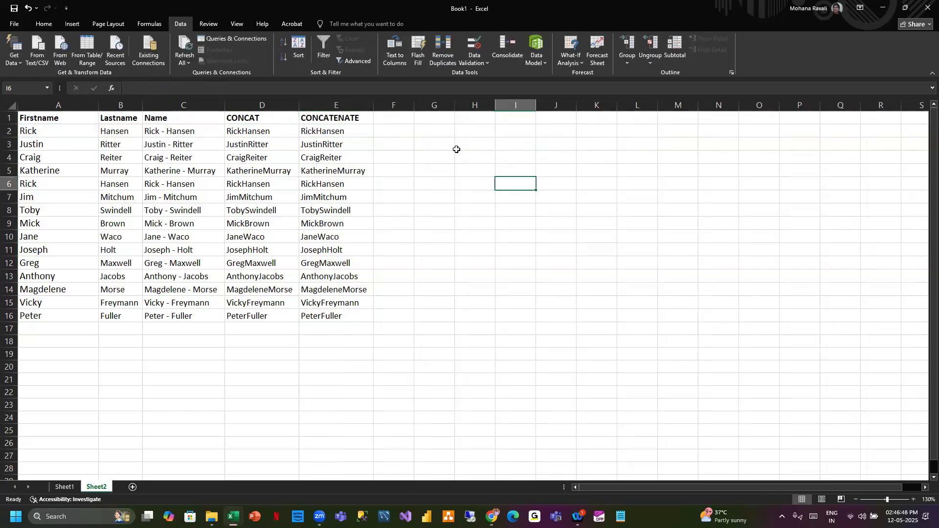
# - Edit the D2 formula to =CONCAT(A2," ",B2) to put a space between the names
pyautogui.click(266, 119)
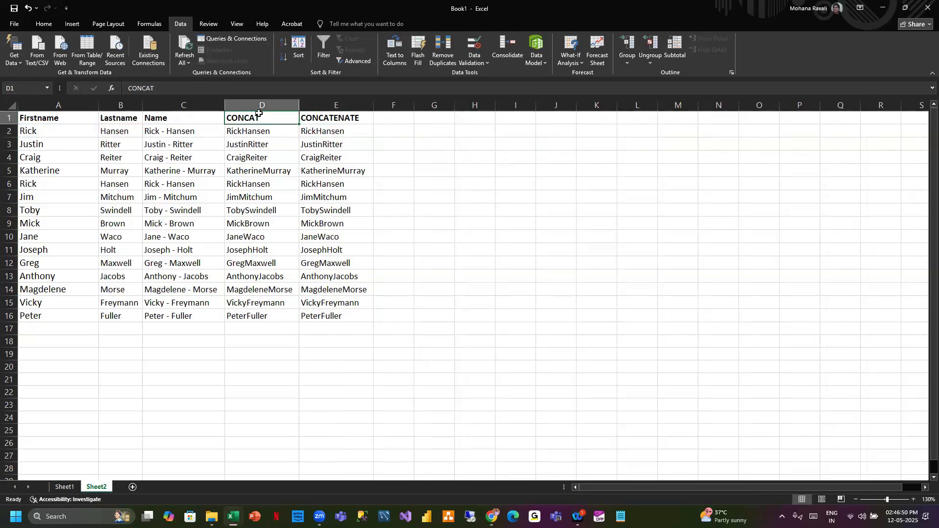
pyautogui.click(272, 130)
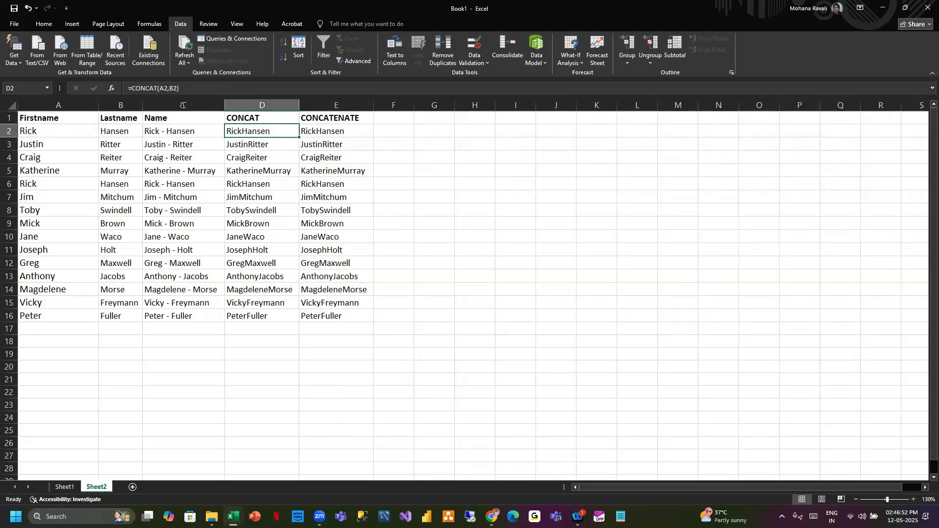
pyautogui.click(170, 88)
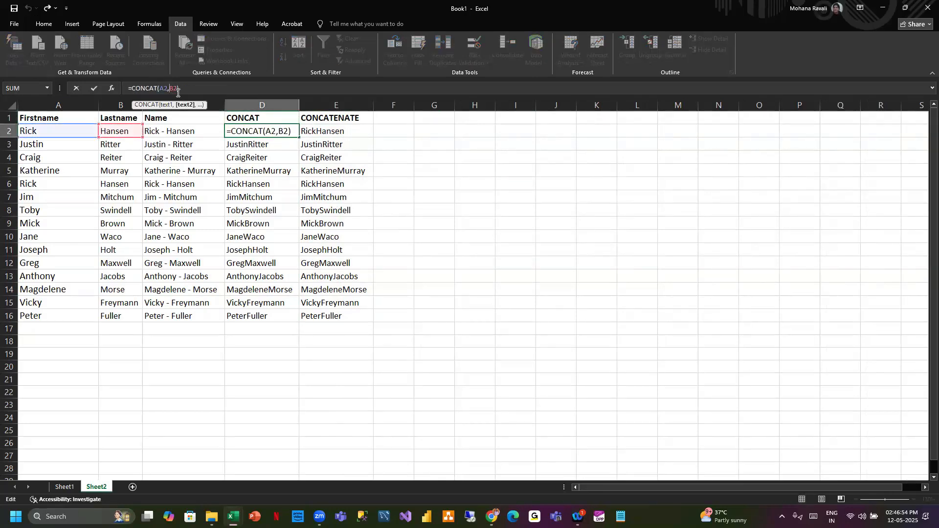
pyautogui.write('" ",')
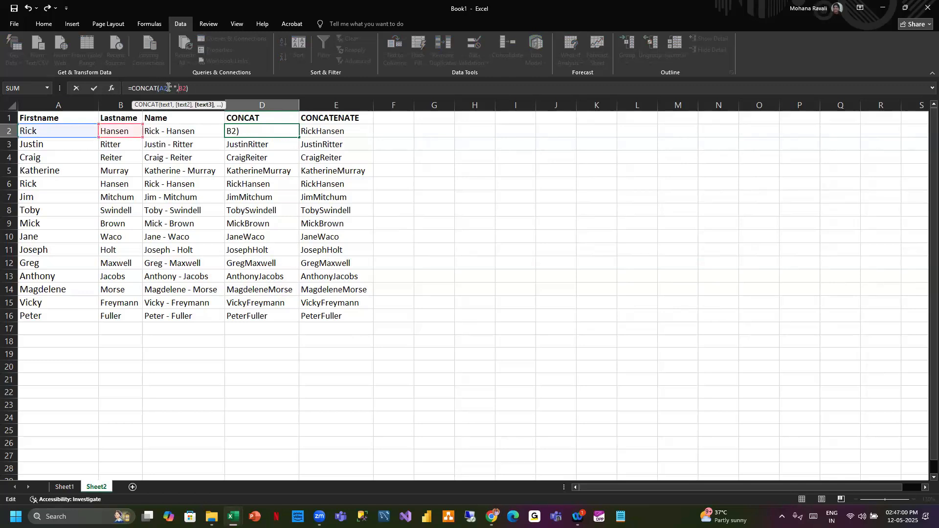
pyautogui.click(195, 89)
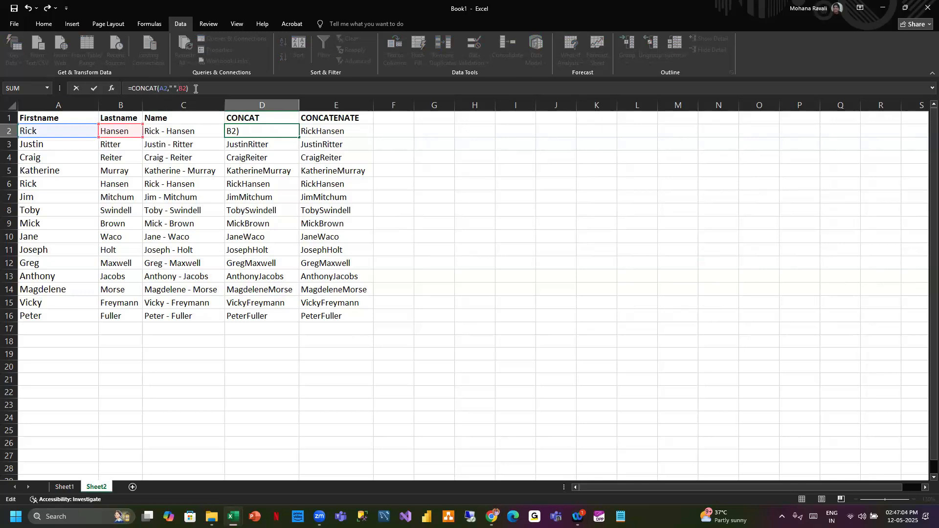
pyautogui.press('Return')
pyautogui.click(279, 130)
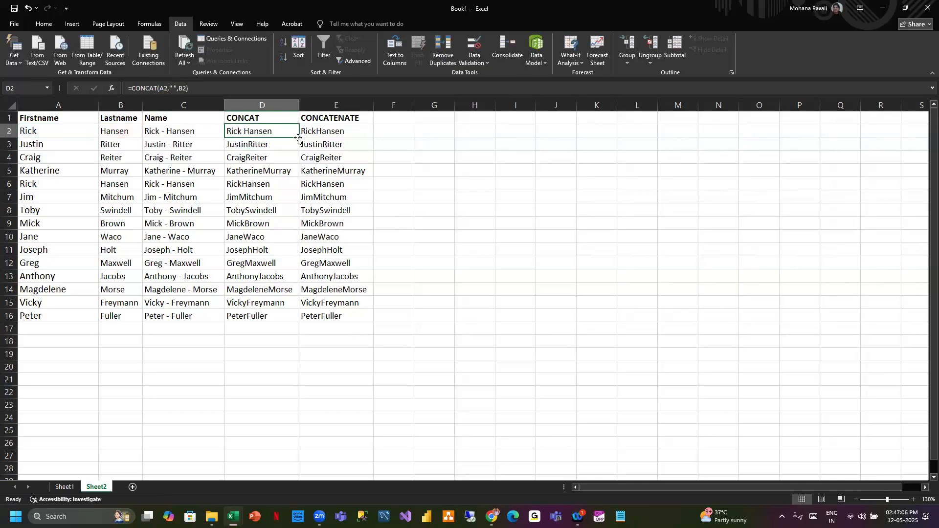
# - Fill the D2 formula down to row 16 and edit E2 to =CONCATENATE(A2," ",B2)
pyautogui.doubleClick(298, 138)
pyautogui.click(352, 129)
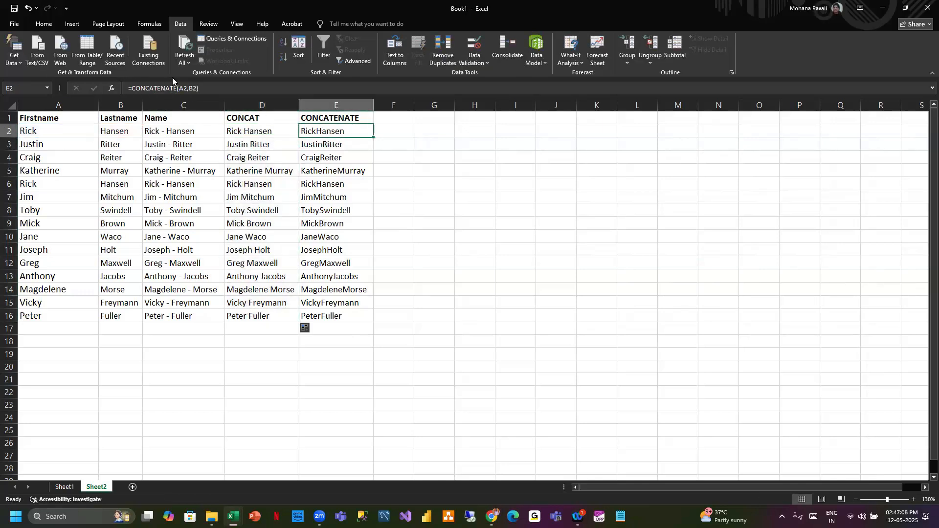
pyautogui.click(196, 89)
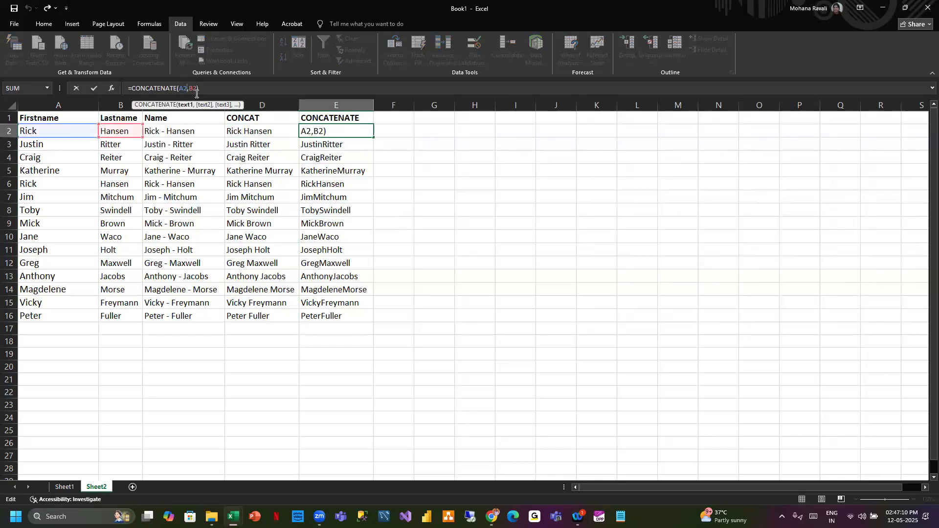
pyautogui.write('," ",')
pyautogui.press('Right')
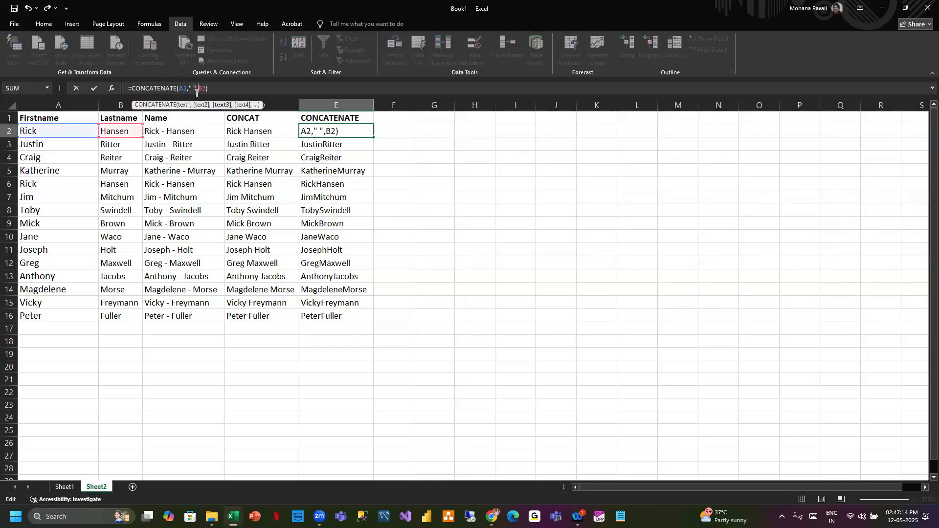
pyautogui.press('Return')
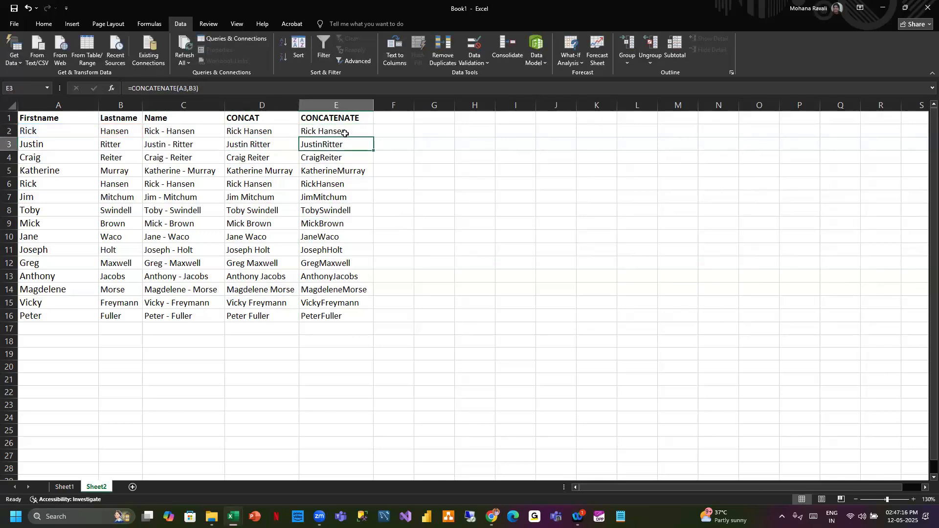
# - Fill the E2 CONCATENATE formula down to row 16
pyautogui.click(364, 136)
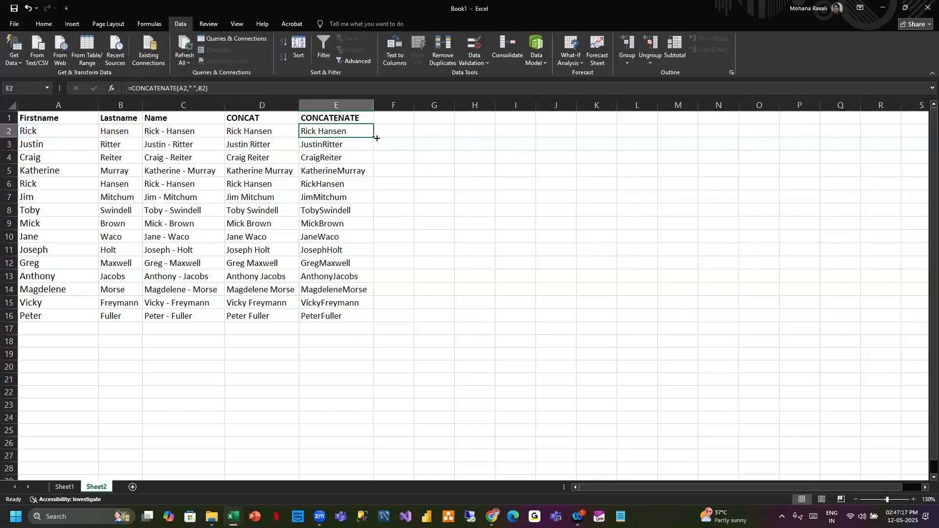
pyautogui.doubleClick(375, 137)
pyautogui.click(450, 141)
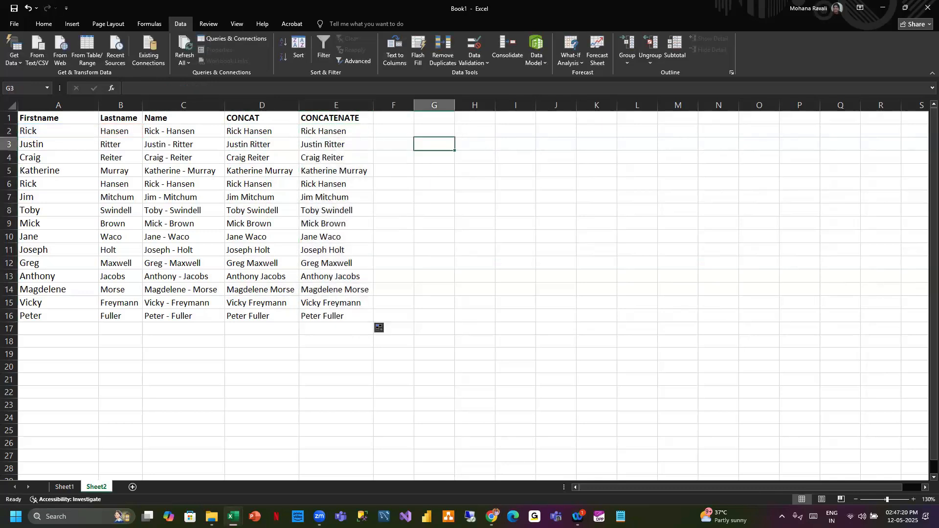
# - Compare the CONCAT and CONCATENATE formulas in the cells of columns D and E
pyautogui.hotkey('alt', 'Tab')
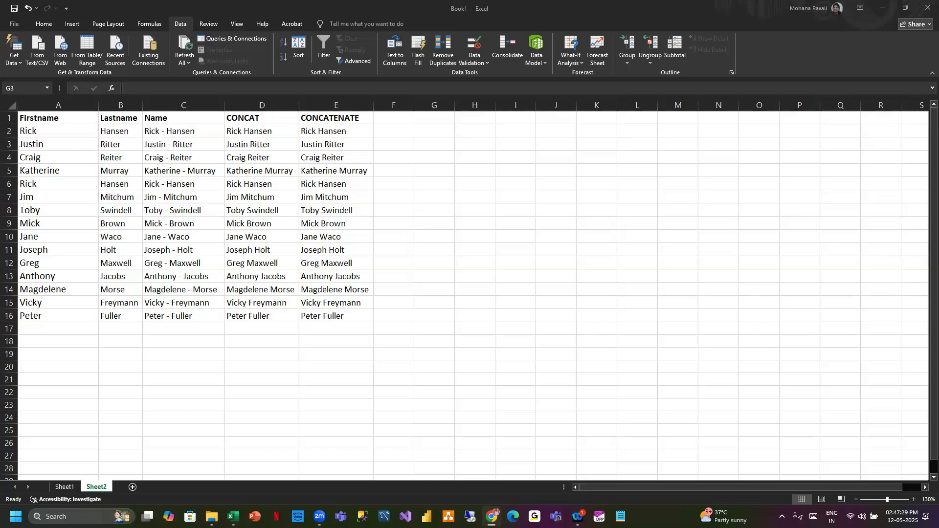
pyautogui.click(396, 125)
pyautogui.click(377, 128)
pyautogui.click(269, 128)
pyautogui.click(313, 130)
pyautogui.click(278, 145)
pyautogui.click(322, 145)
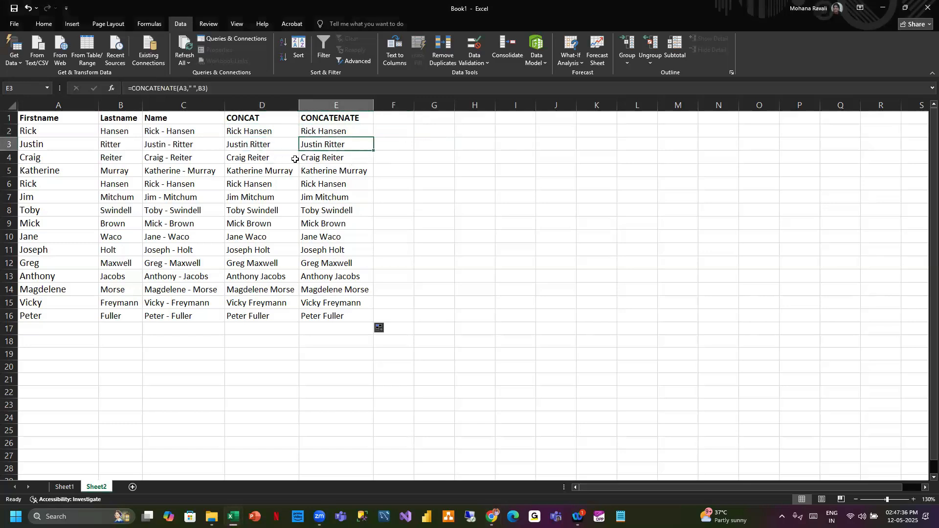
pyautogui.click(293, 159)
pyautogui.click(327, 159)
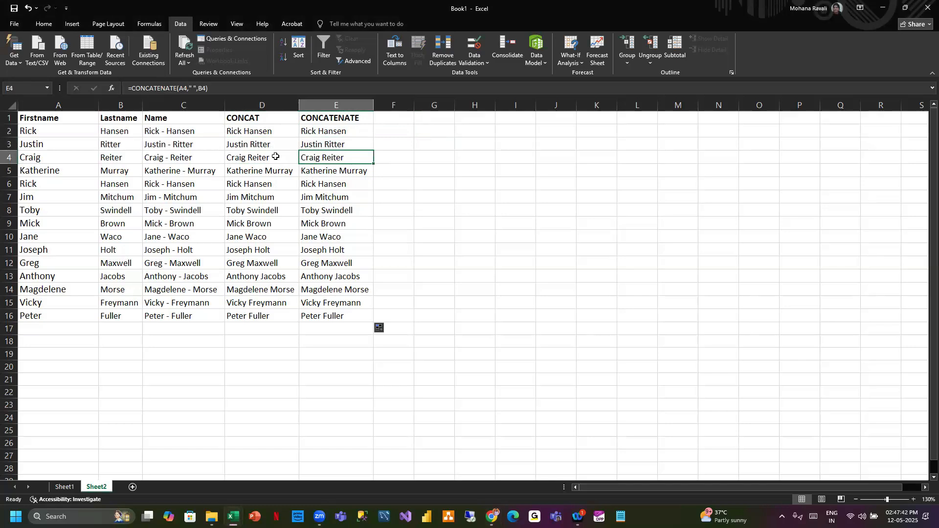
pyautogui.click(259, 143)
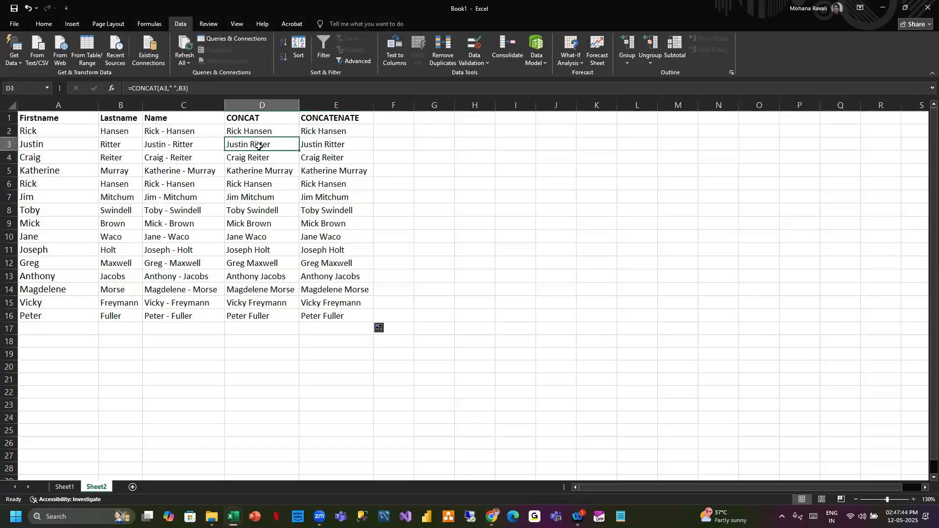
pyautogui.click(329, 142)
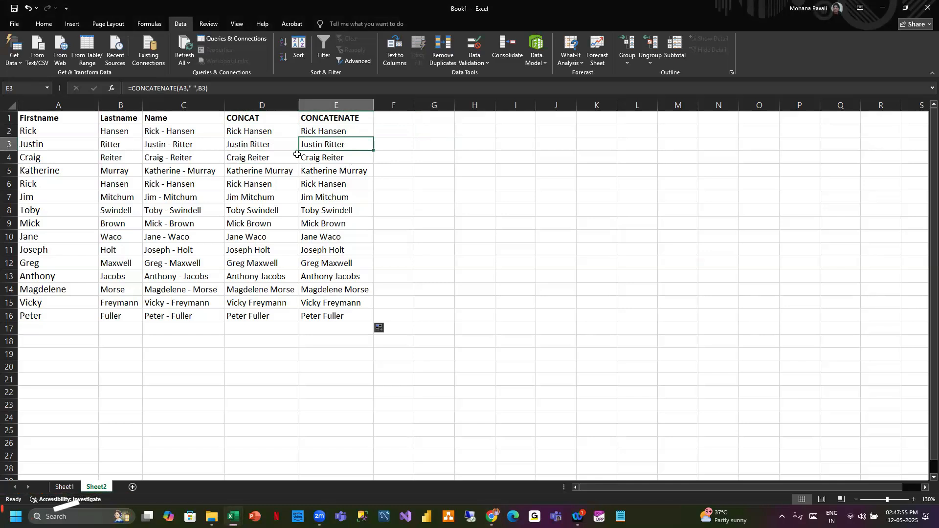
# - Insert an = sign into the space separator of the D4 CONCAT formula
pyautogui.click(263, 158)
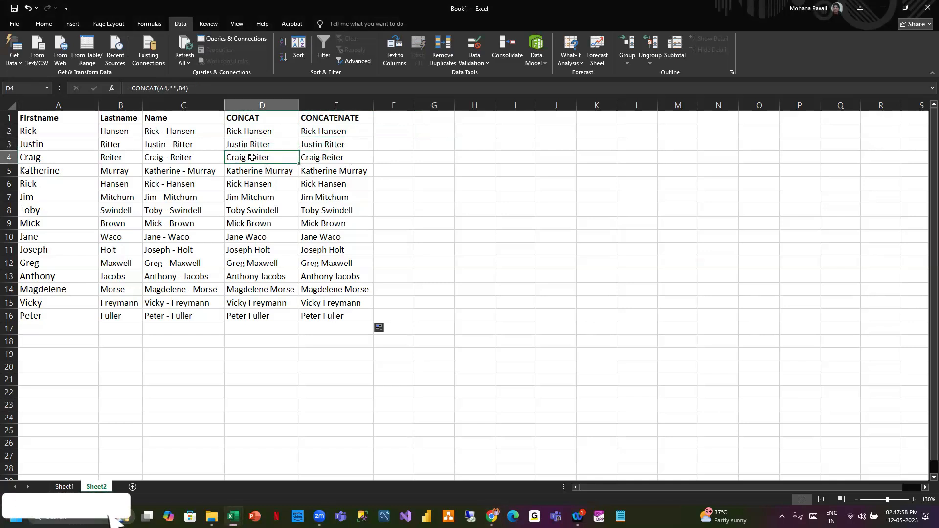
pyautogui.click(174, 89)
pyautogui.write('=')
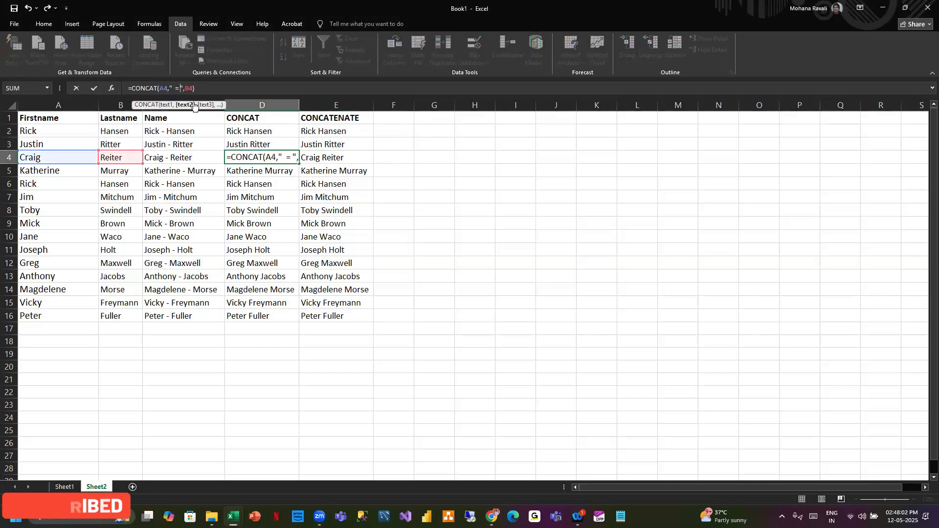
pyautogui.press('Return')
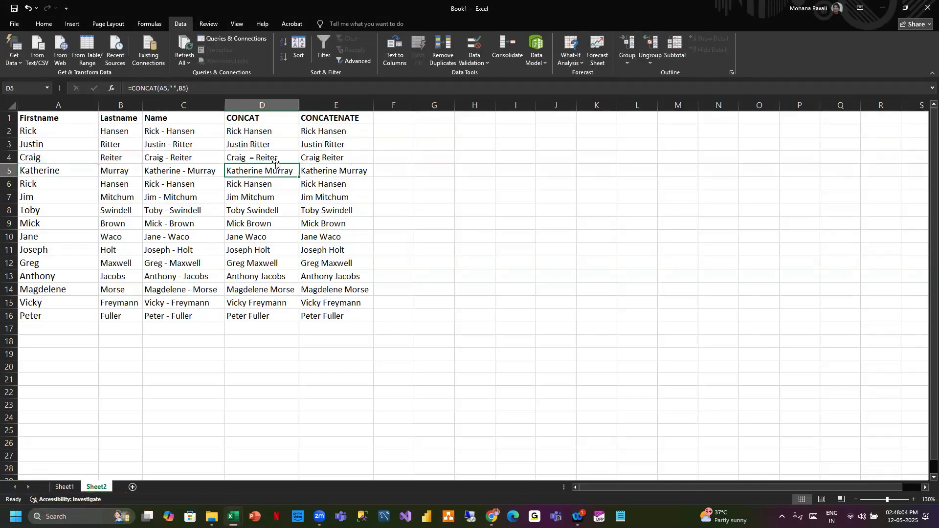
# - Insert a hyphen into the space separator of the D8 CONCAT formula
pyautogui.click(264, 210)
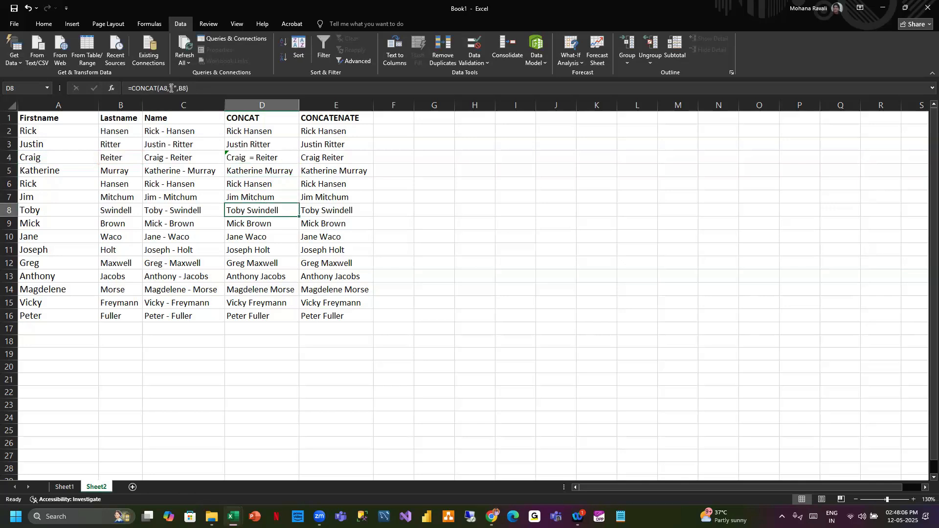
pyautogui.click(174, 88)
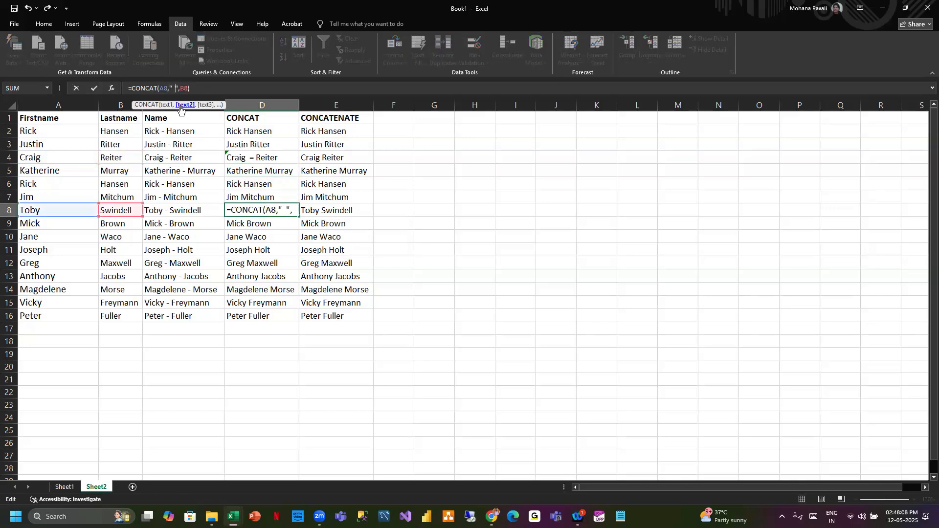
pyautogui.write('-')
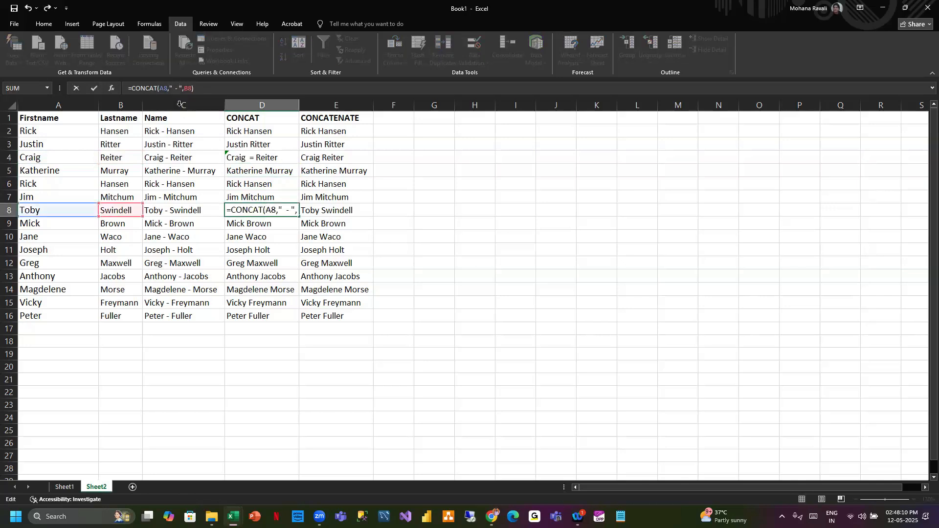
pyautogui.press('Return')
# - Insert a 7 into the space separator of the D13 CONCAT formula
pyautogui.click(258, 276)
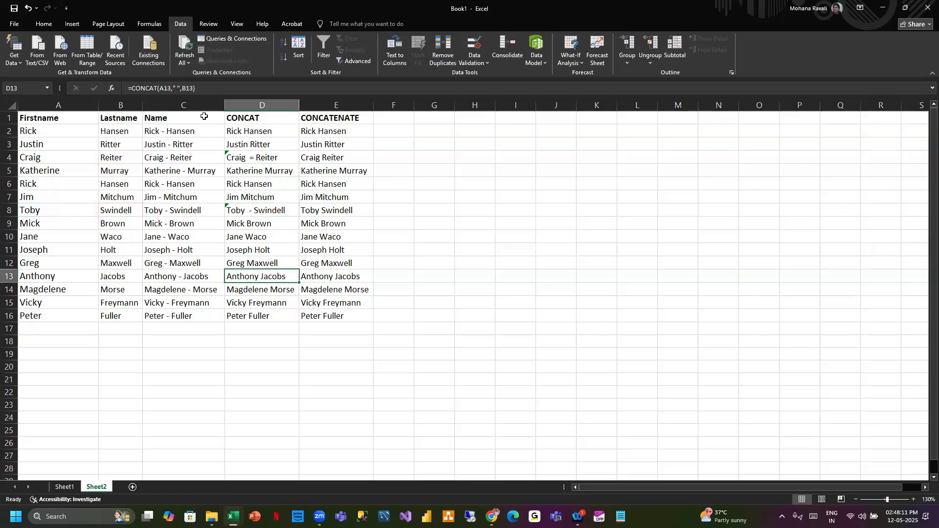
pyautogui.click(177, 88)
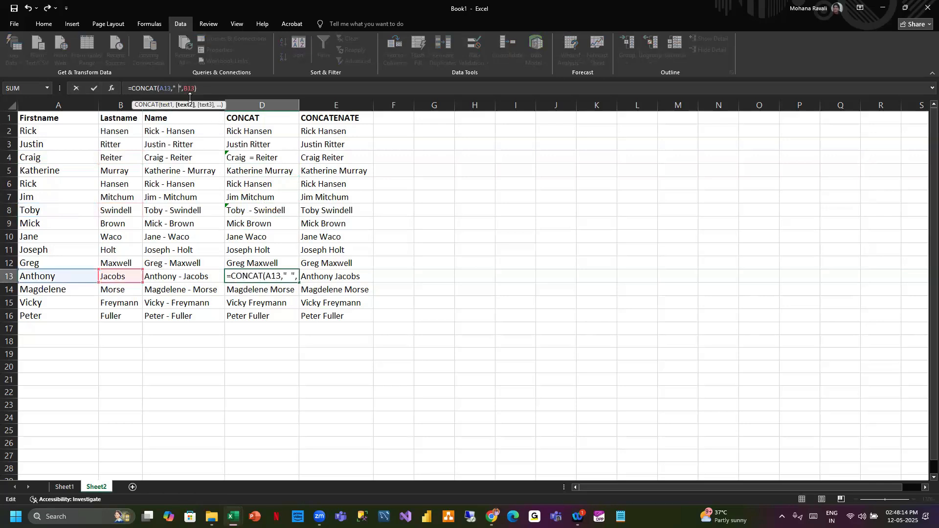
pyautogui.write('7')
pyautogui.press('Return')
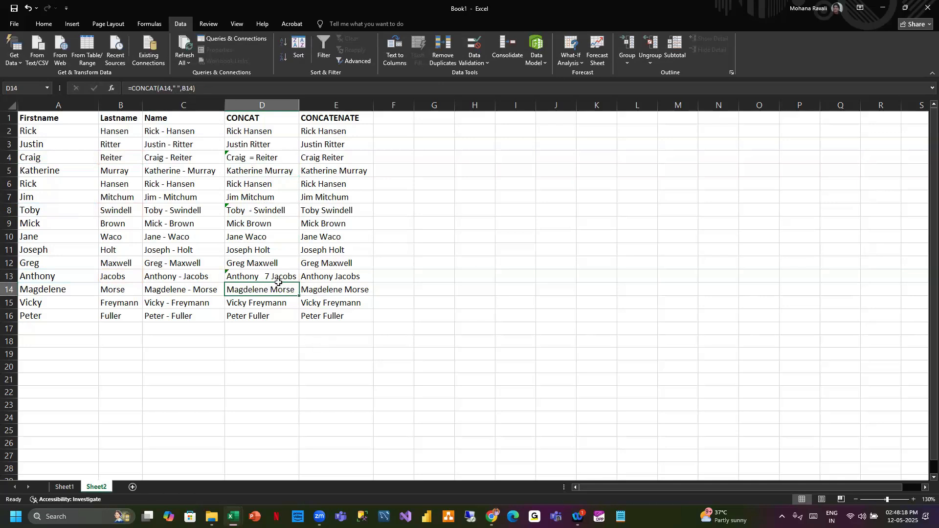
# - Copy the CONCAT results D2:D16 into column F, widen it, and clear the pasted cells
pyautogui.moveTo(262, 131); pyautogui.dragTo(284, 317)
pyautogui.hotkey('ctrl', 'c')
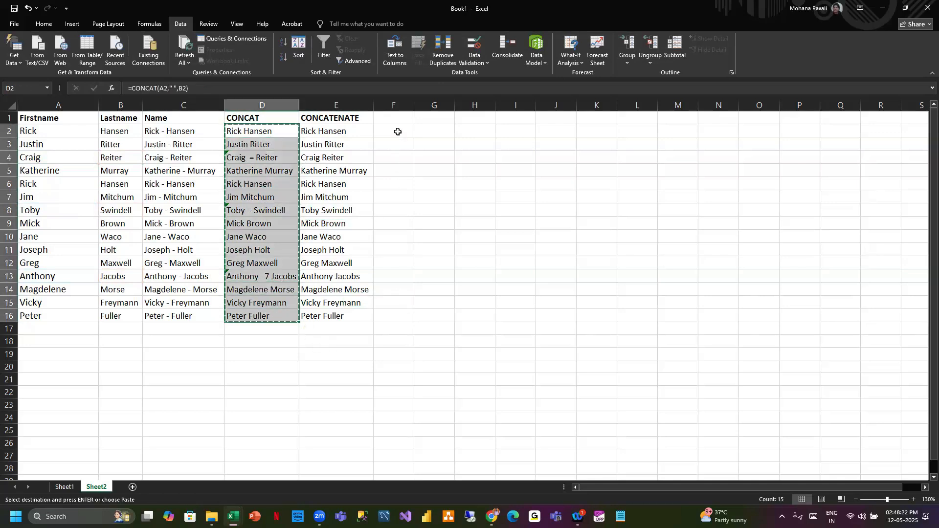
pyautogui.click(397, 131)
pyautogui.hotkey('ctrl', 'v')
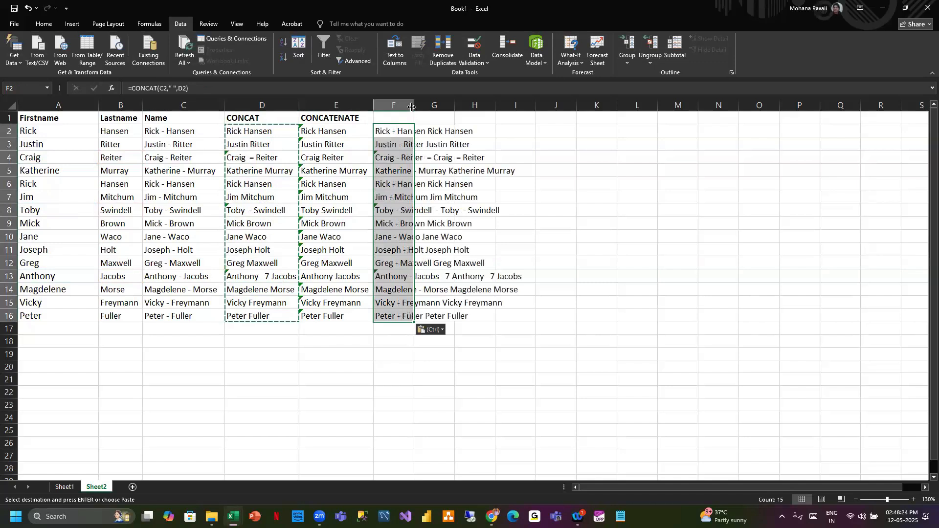
pyautogui.doubleClick(413, 106)
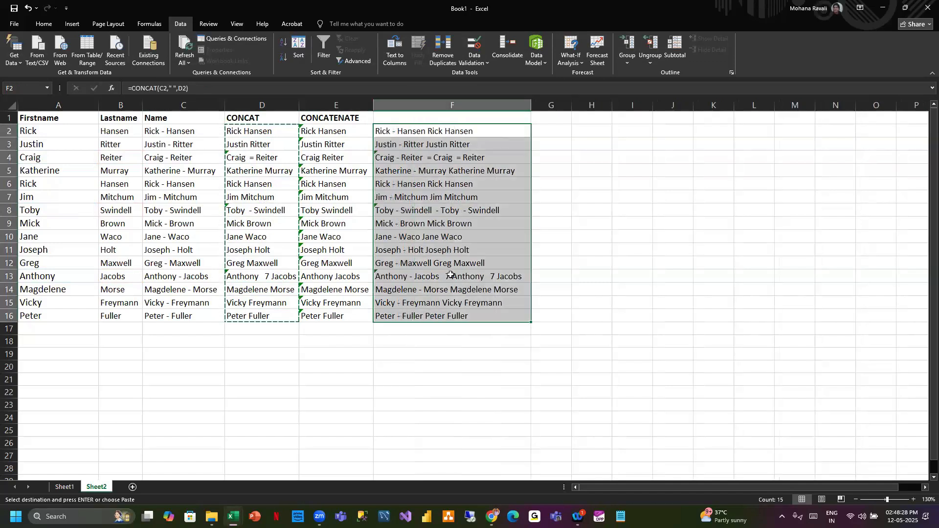
pyautogui.press('Delete')
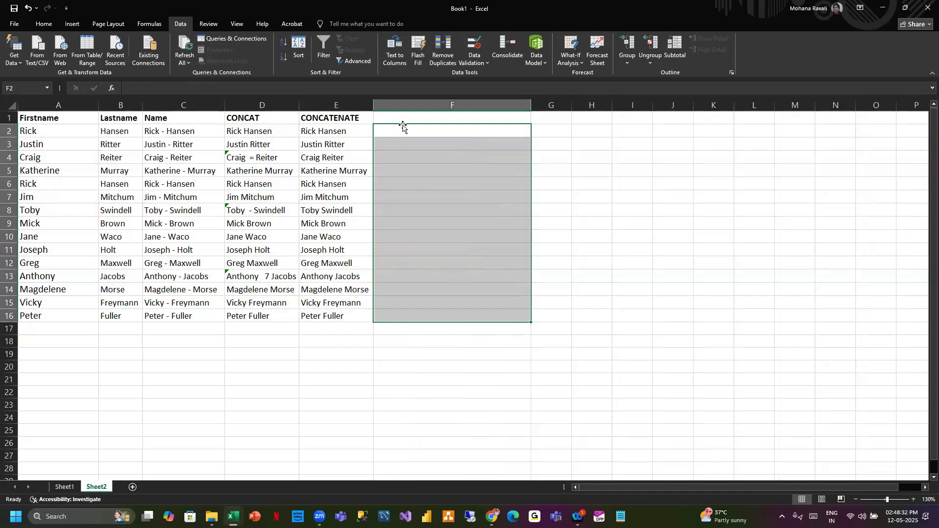
pyautogui.moveTo(267, 132); pyautogui.dragTo(267, 317)
pyautogui.hotkey('ctrl', 'c')
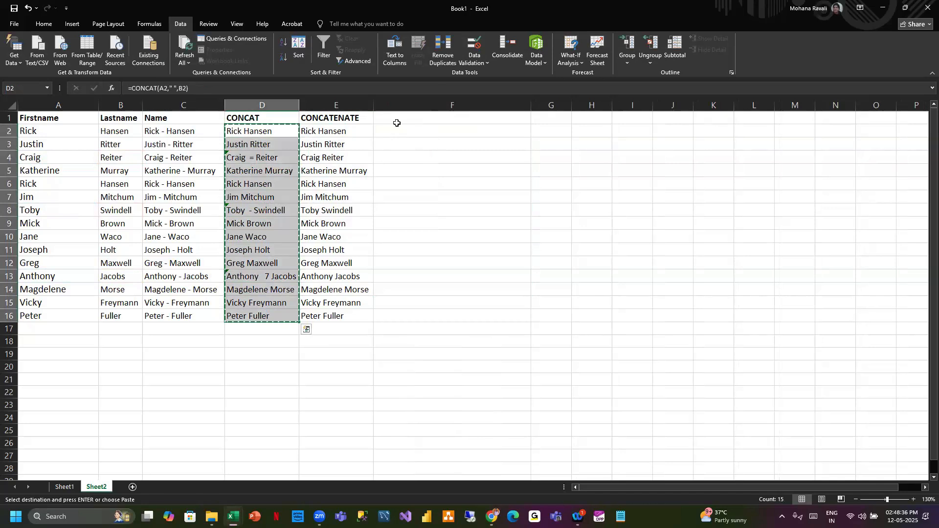
pyautogui.click(394, 130)
pyautogui.press('Escape')
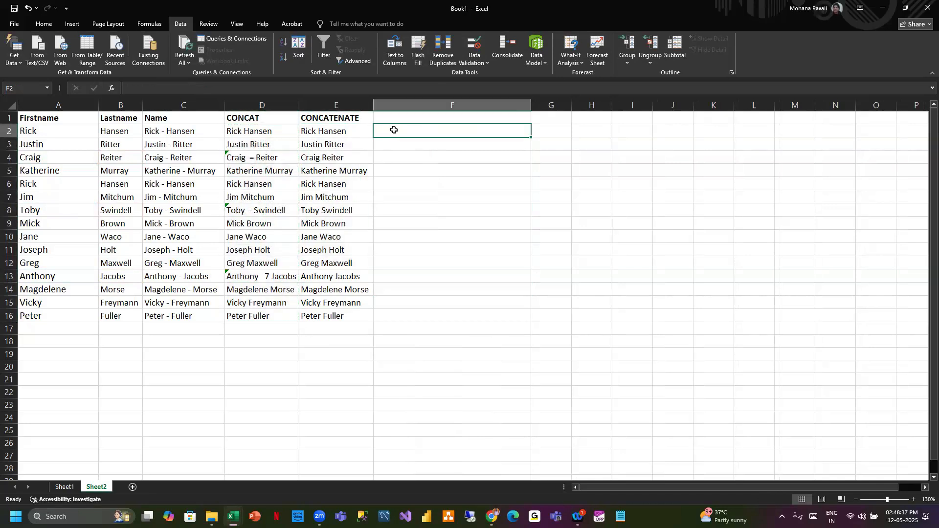
# - Copy the CONCAT results D2:D16 into column F and clear them again
pyautogui.moveTo(264, 132); pyautogui.dragTo(262, 312)
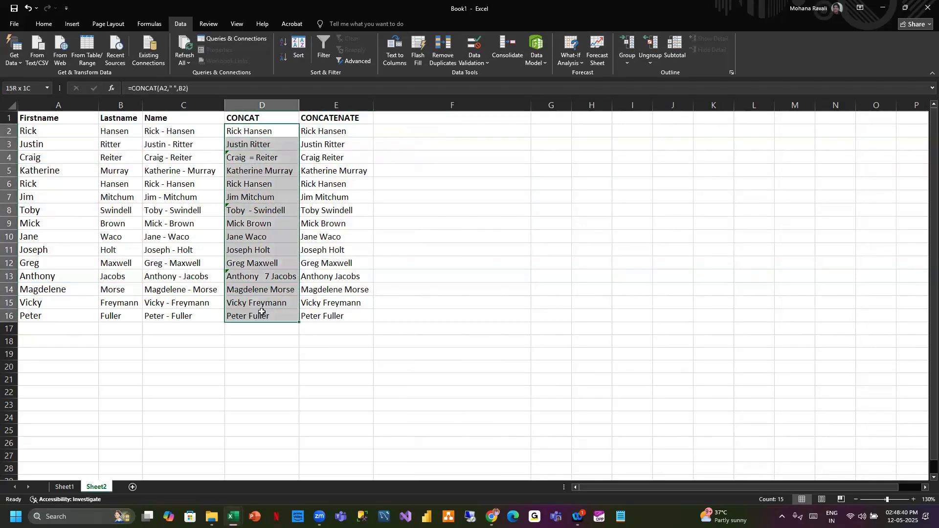
pyautogui.hotkey('ctrl', 'c')
pyautogui.click(390, 132)
pyautogui.hotkey('ctrl', 'v')
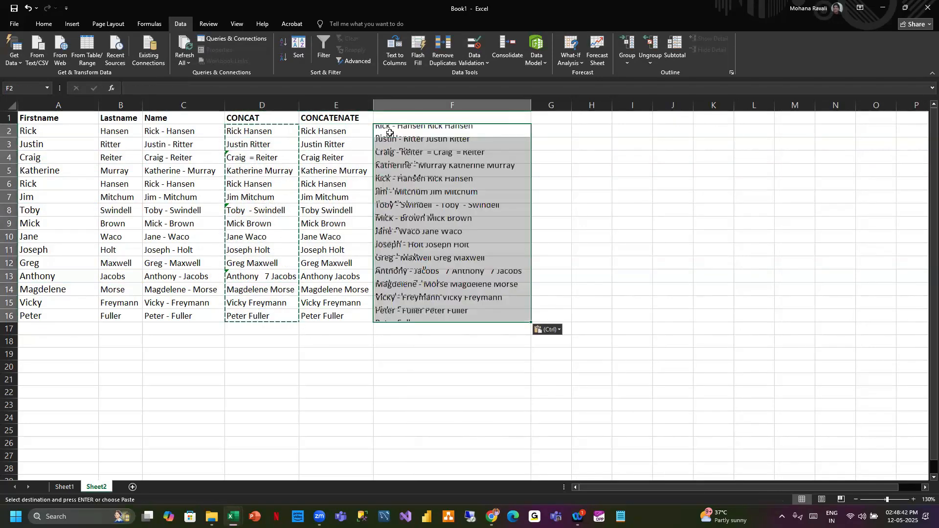
pyautogui.press('Delete')
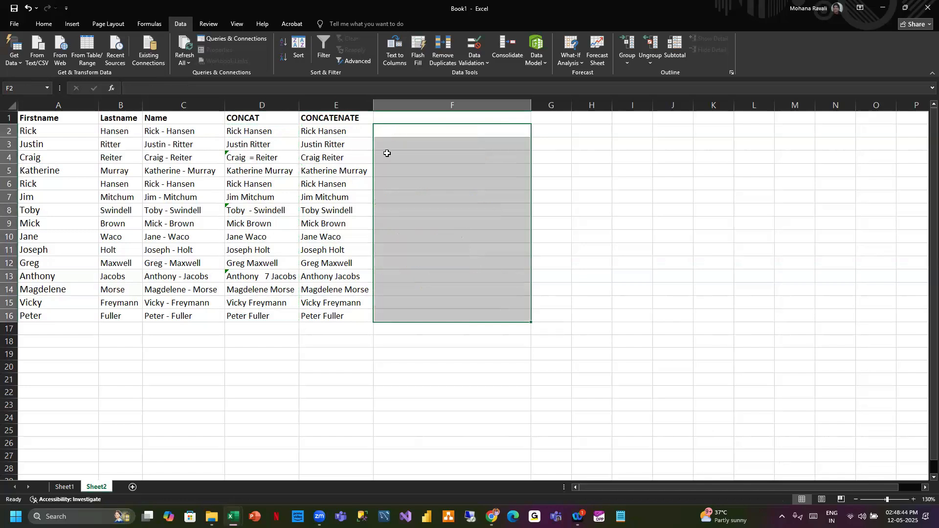
pyautogui.click(350, 367)
pyautogui.write('=')
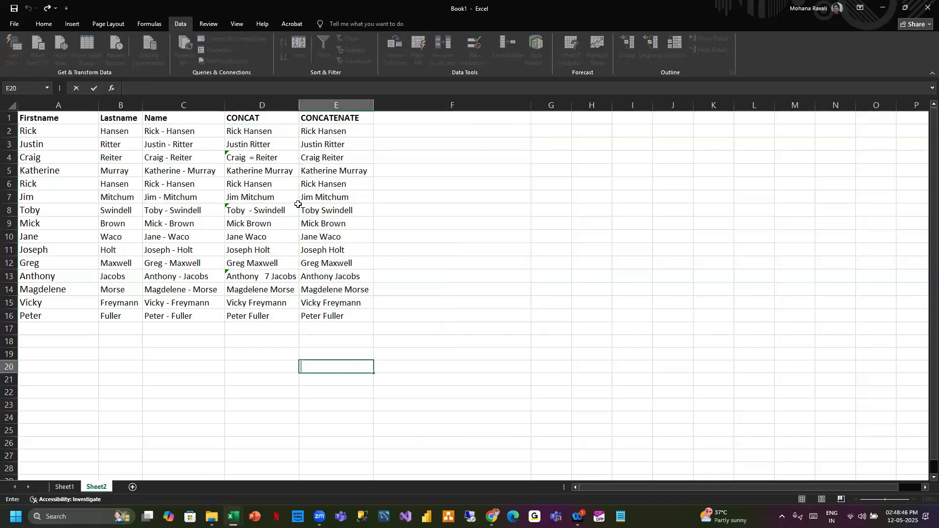
pyautogui.click(264, 157)
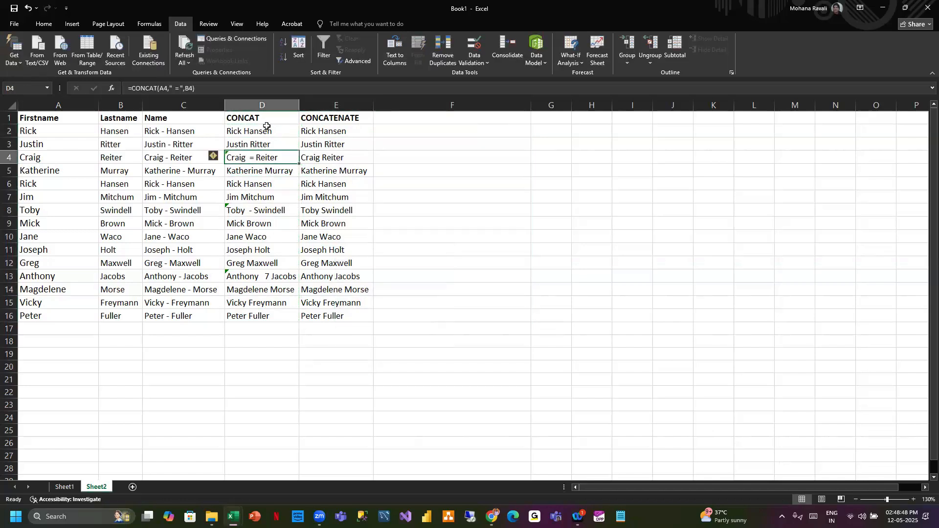
# - Copy D2:D16 and paste it back in place as values only
pyautogui.click(270, 131)
pyautogui.moveTo(270, 131); pyautogui.dragTo(279, 323)
pyautogui.hotkey('ctrl', 'c')
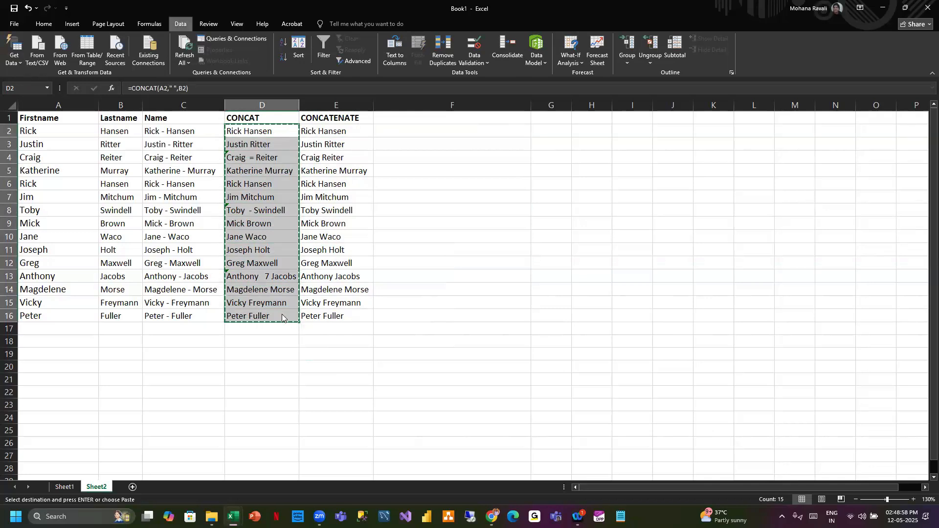
pyautogui.hotkey('ctrl', 'alt', 'v')
pyautogui.press('Return')
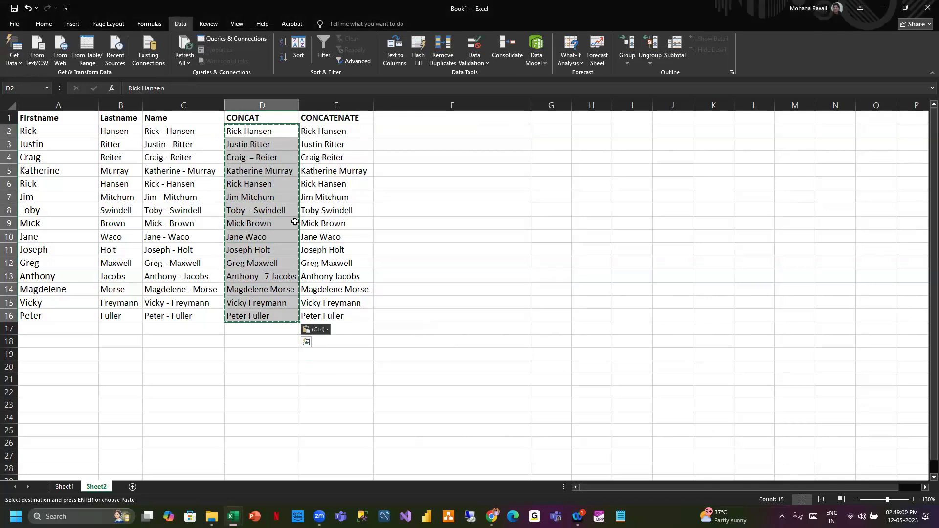
# - Inspect the contents of each cell in column D down to row 16
pyautogui.click(266, 143)
pyautogui.click(269, 157)
pyautogui.click(269, 171)
pyautogui.click(271, 184)
pyautogui.click(272, 197)
pyautogui.click(273, 225)
pyautogui.click(273, 250)
pyautogui.click(274, 290)
pyautogui.click(274, 317)
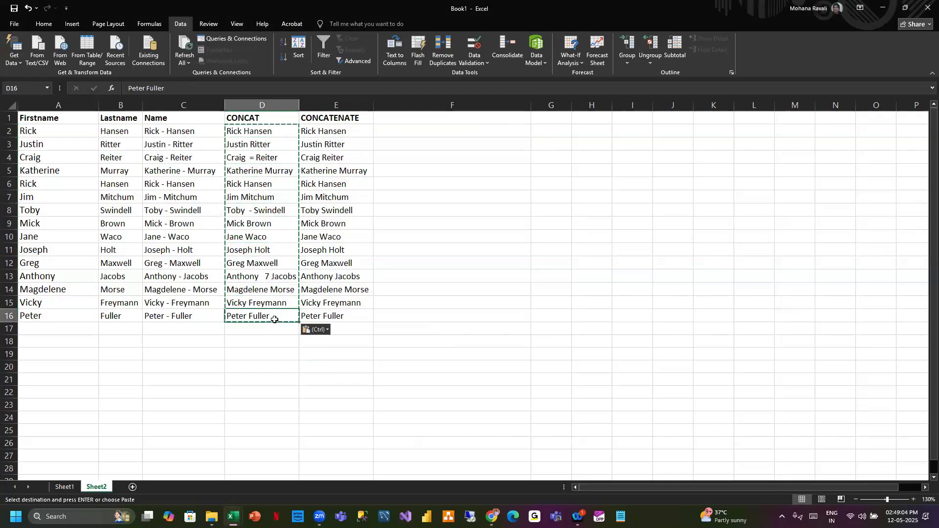
pyautogui.click(263, 133)
pyautogui.moveTo(264, 132); pyautogui.dragTo(274, 317)
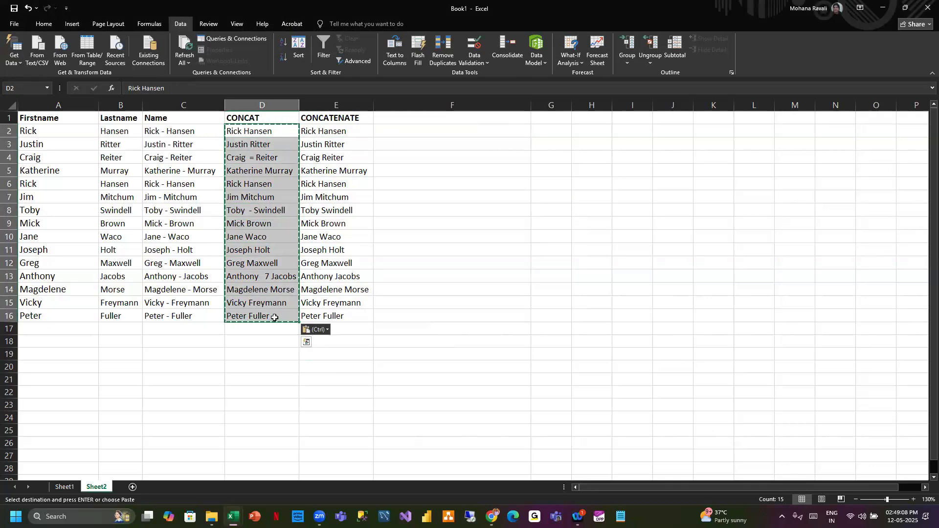
# - Paste the copied CONCAT results into column F starting at F2, head the column Text1, and autofit its width
pyautogui.click(484, 131)
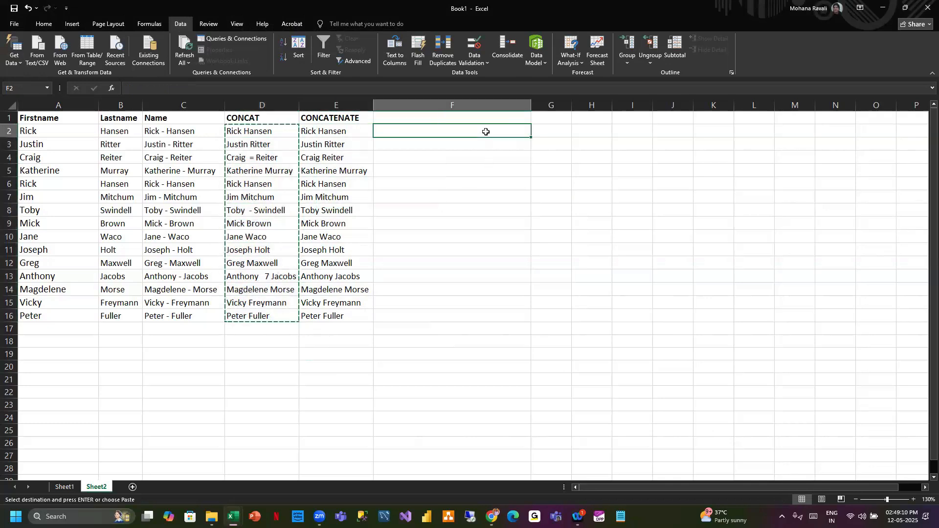
pyautogui.hotkey('ctrl', 'v')
pyautogui.doubleClick(469, 117)
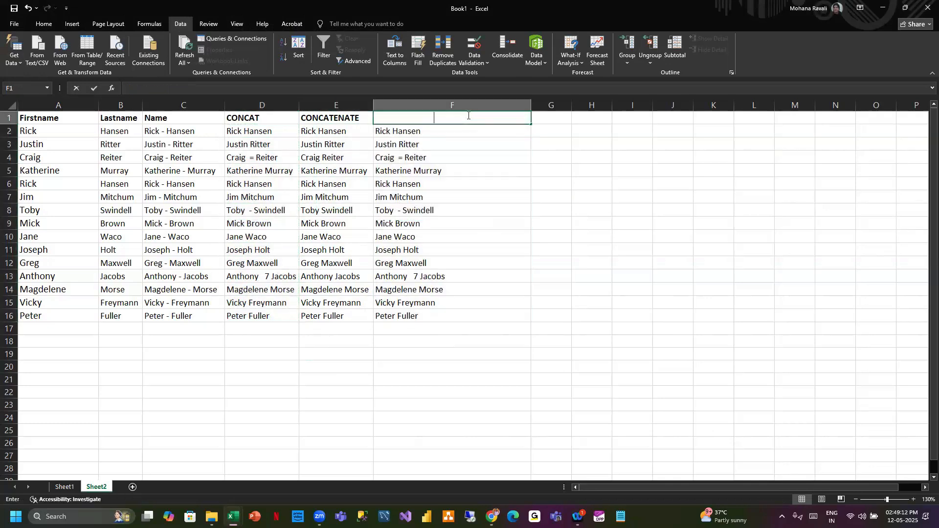
pyautogui.write('Text1')
pyautogui.click(626, 250)
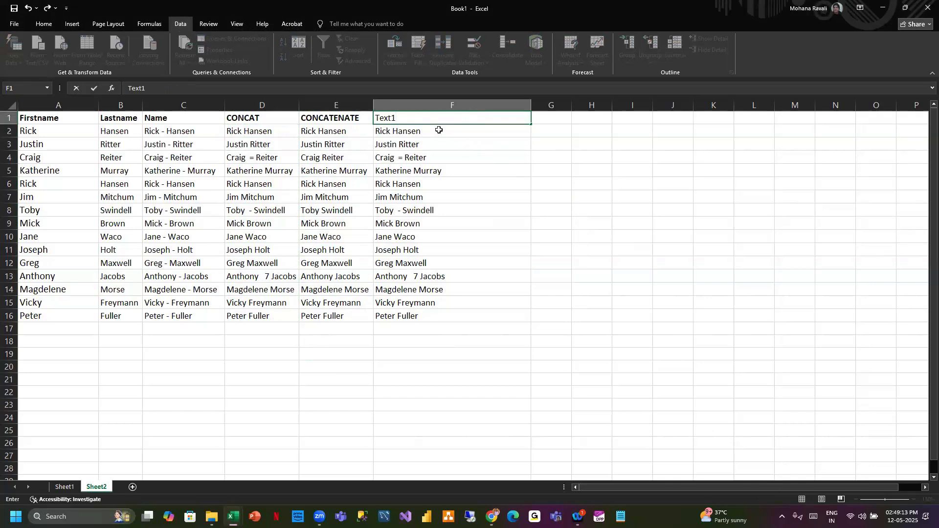
pyautogui.doubleClick(530, 104)
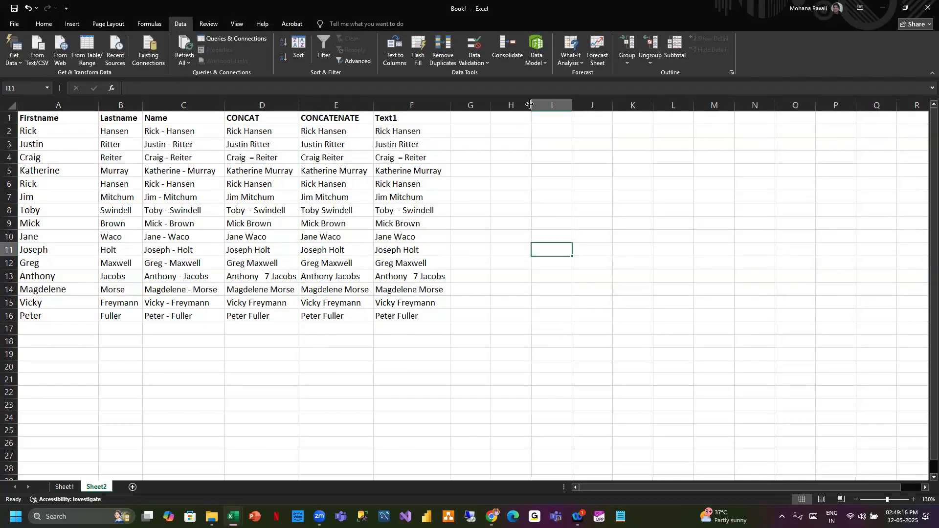
# - In G2, join the first and last names with a space using the formula =A2&" "&B2
pyautogui.click(458, 133)
pyautogui.write('=')
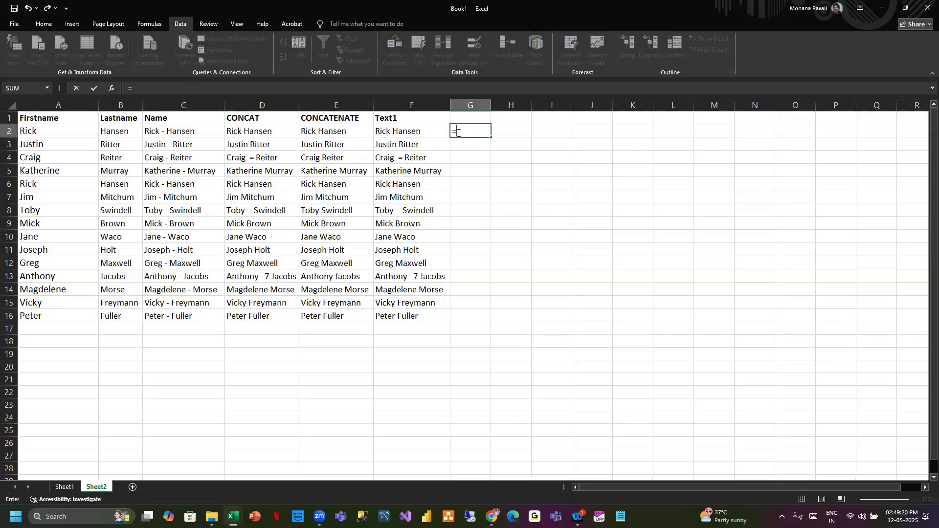
pyautogui.click(85, 129)
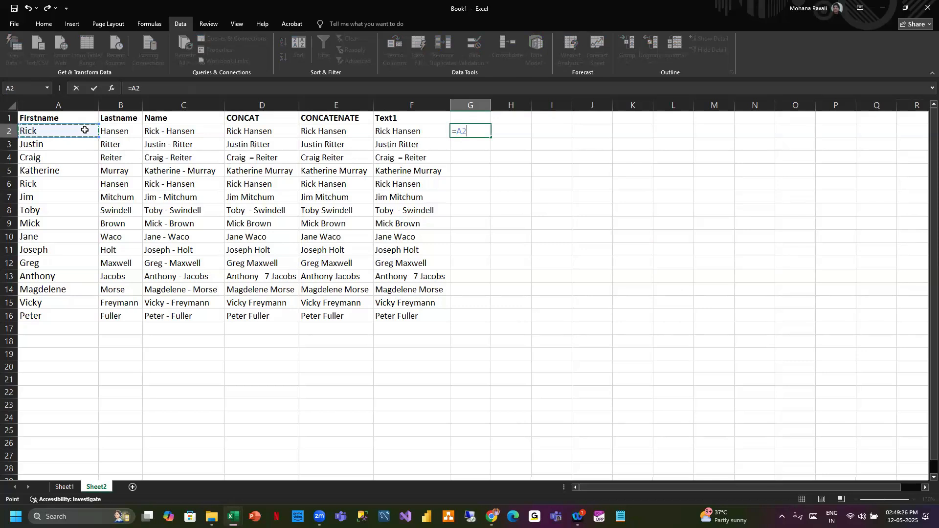
pyautogui.write('&" "&')
pyautogui.click(108, 130)
pyautogui.press('Return')
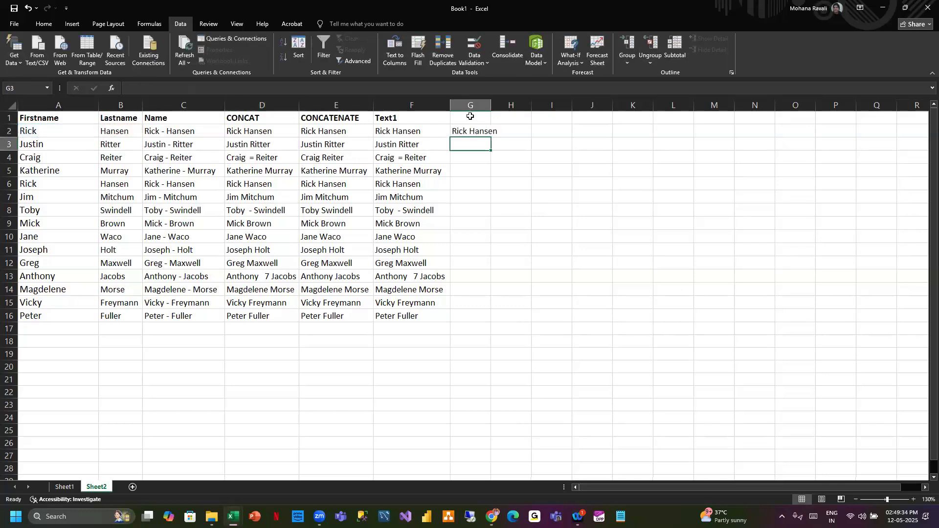
# - Head column G as Text2, fill the G2 formula down to row 16, and autofit the column
pyautogui.click(472, 119)
pyautogui.write('Te')
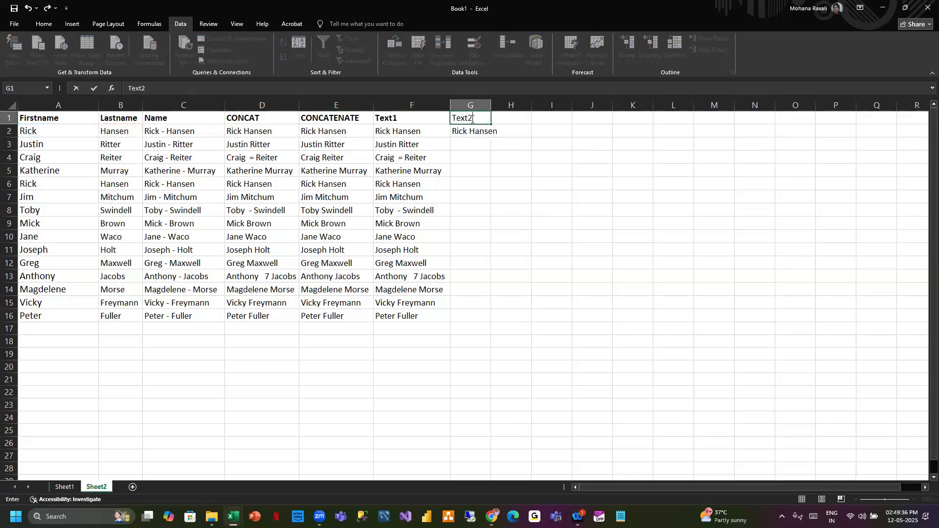
pyautogui.write('xt2')
pyautogui.click(502, 202)
pyautogui.click(469, 131)
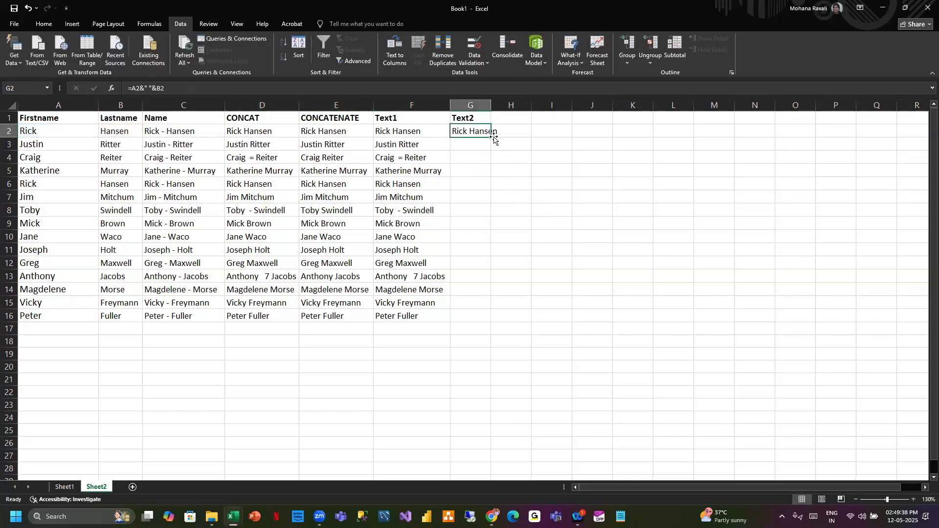
pyautogui.click(495, 133)
pyautogui.moveTo(485, 132); pyautogui.dragTo(472, 316)
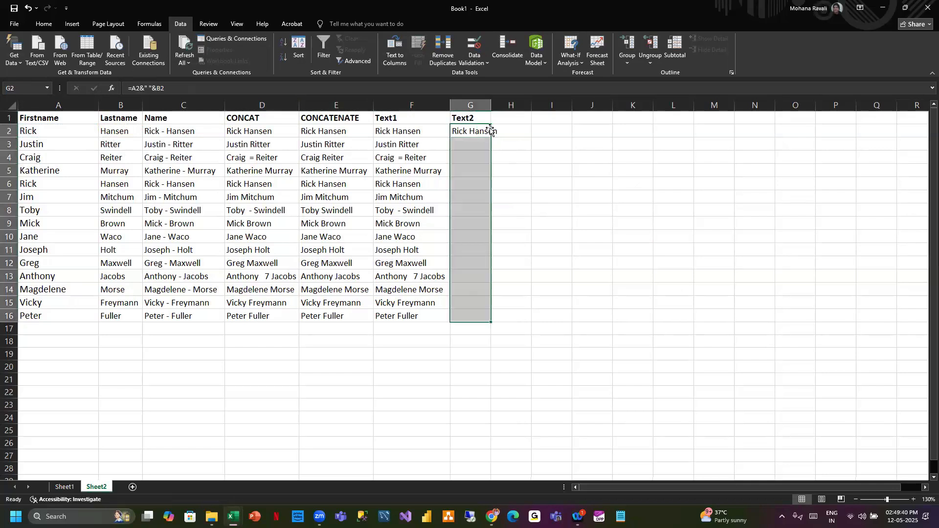
pyautogui.hotkey('ctrl', 'd')
pyautogui.doubleClick(491, 105)
# - Copy G2:G16 and paste it back in place as values only through Paste Special
pyautogui.click(482, 131)
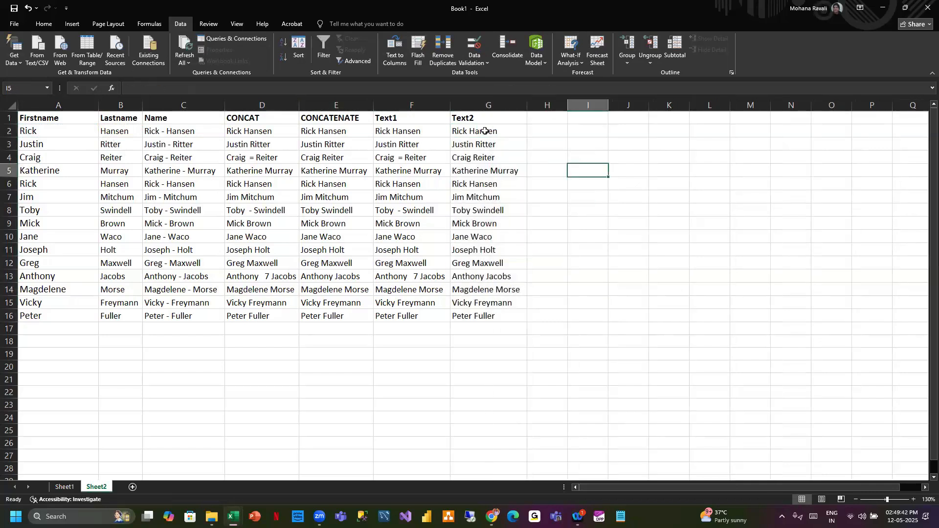
pyautogui.moveTo(481, 131); pyautogui.dragTo(489, 314)
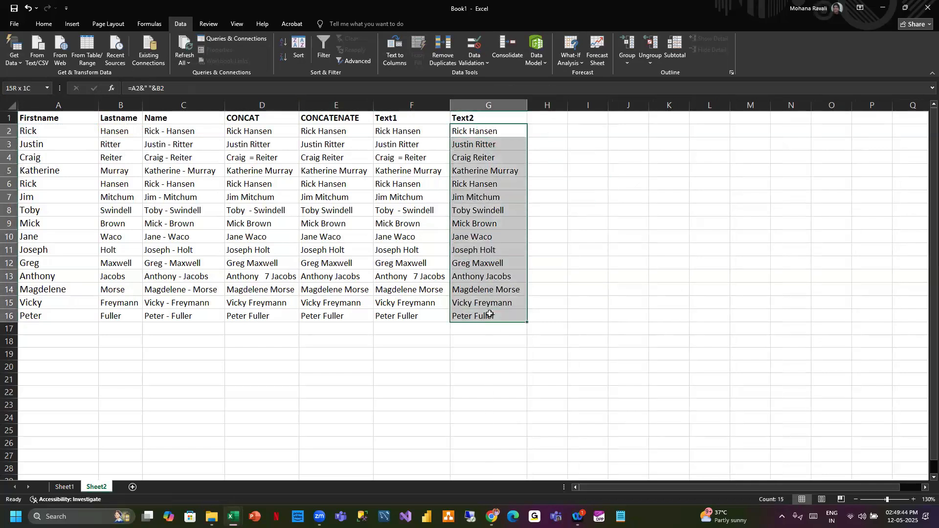
pyautogui.hotkey('ctrl', 'c')
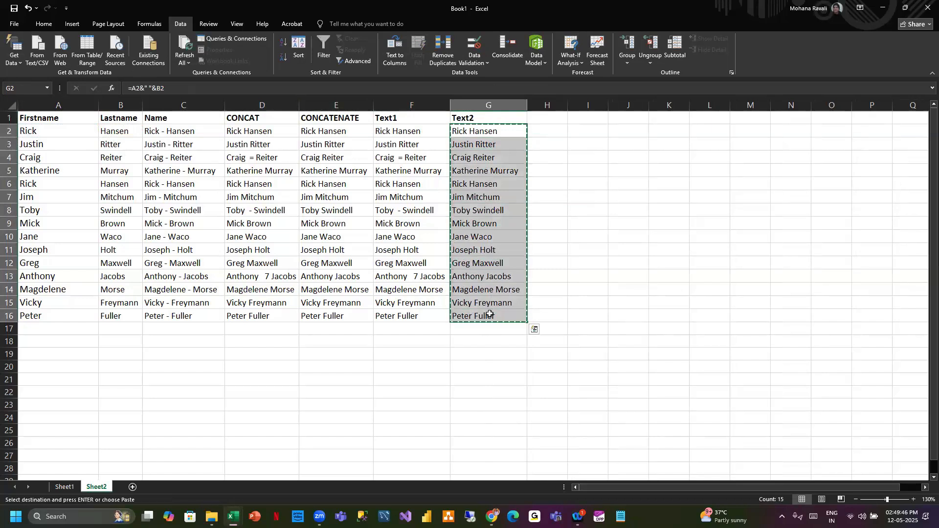
pyautogui.hotkey('ctrl', 'alt', 'v')
pyautogui.press('v')
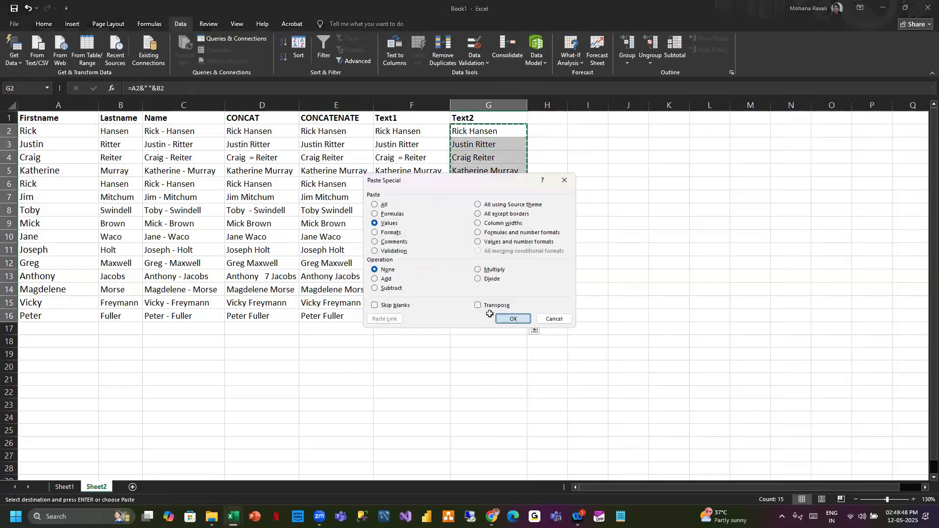
pyautogui.click(512, 319)
pyautogui.click(539, 135)
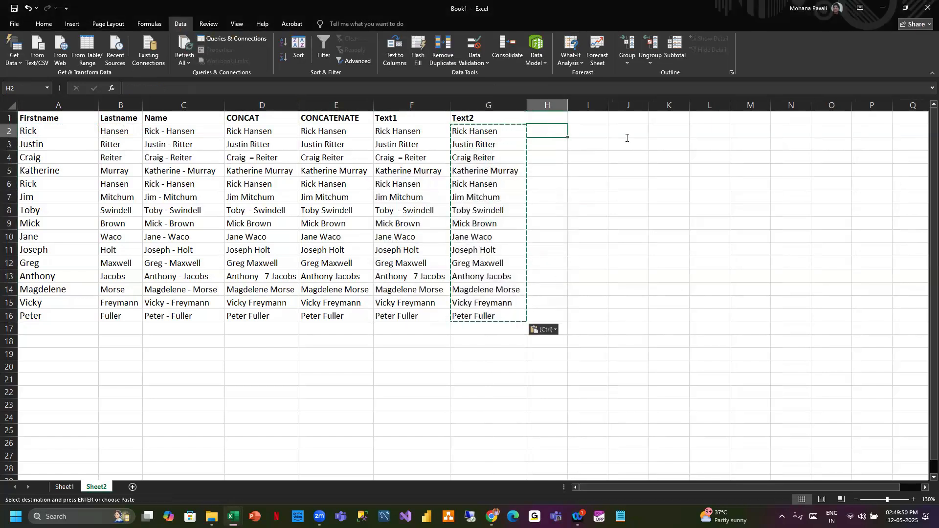
pyautogui.press('Escape')
# - Head column H as Compare1, enter =F2=G2 in H2 to compare Text1 with Text2, and fill it down to row 16
pyautogui.click(674, 142)
pyautogui.click(552, 131)
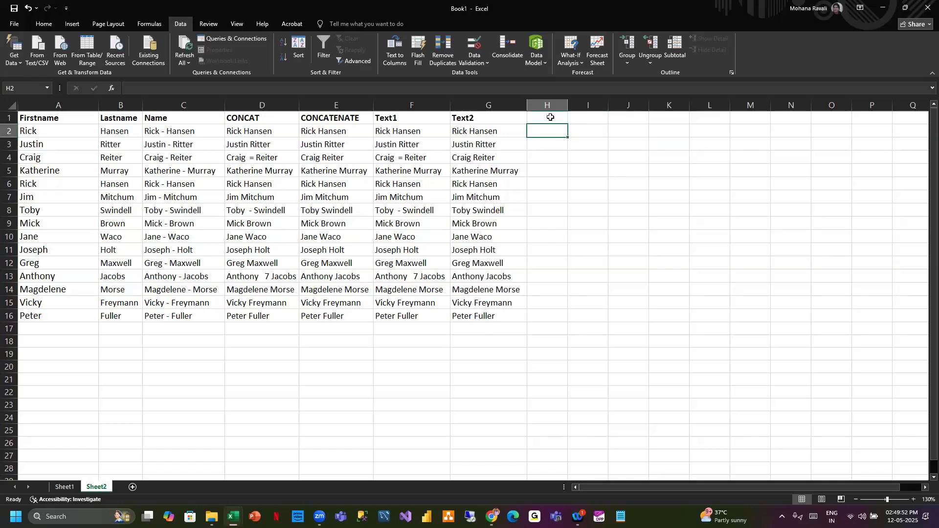
pyautogui.click(551, 118)
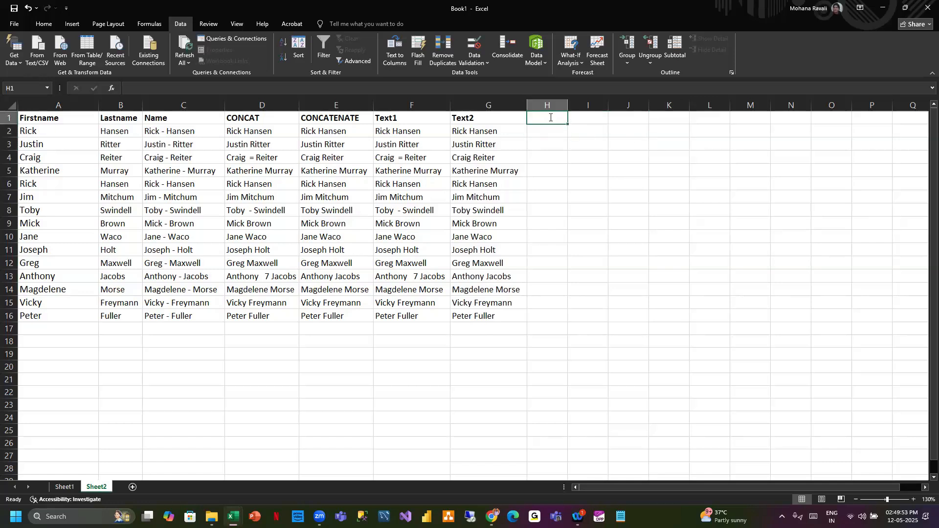
pyautogui.write('Compare1')
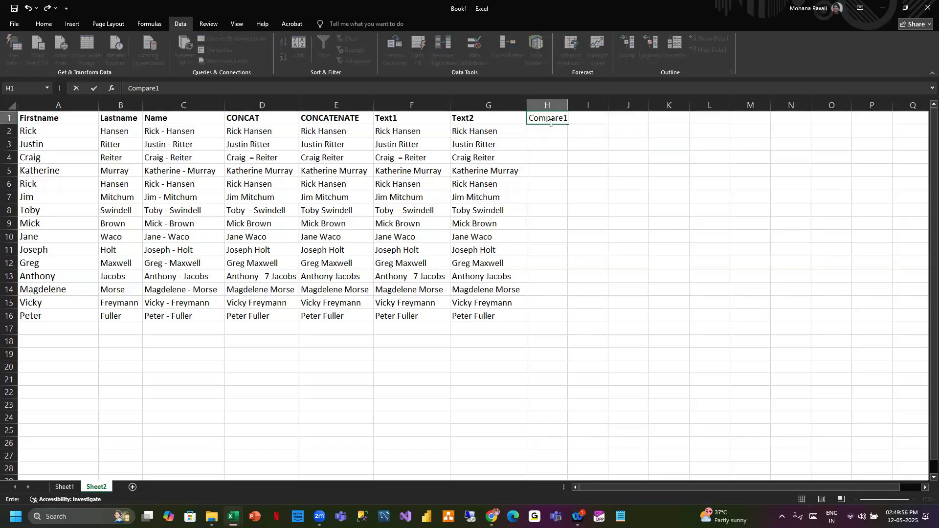
pyautogui.click(554, 134)
pyautogui.write('=')
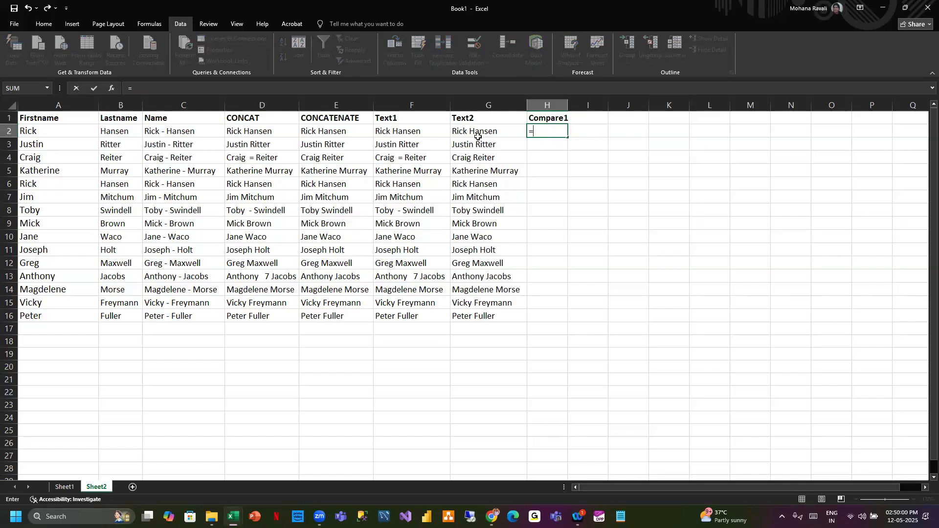
pyautogui.click(421, 133)
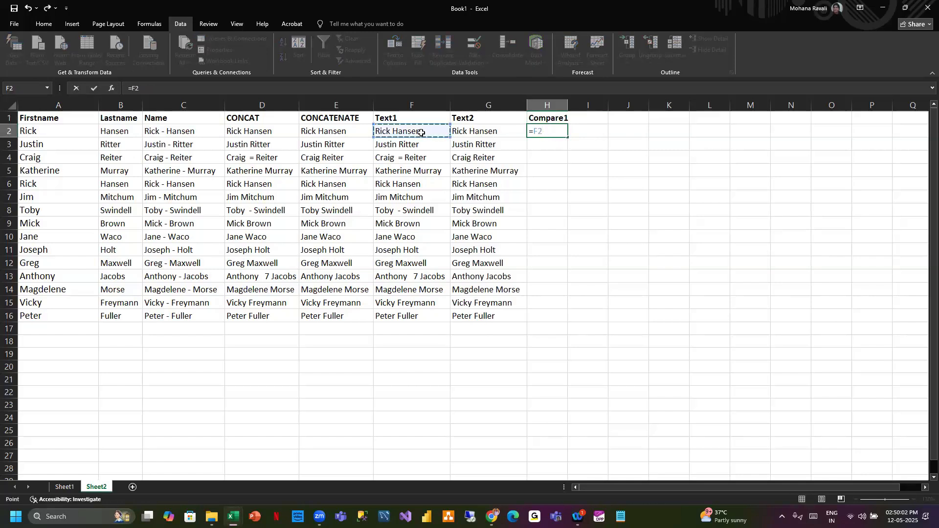
pyautogui.click(477, 132)
pyautogui.press('Return')
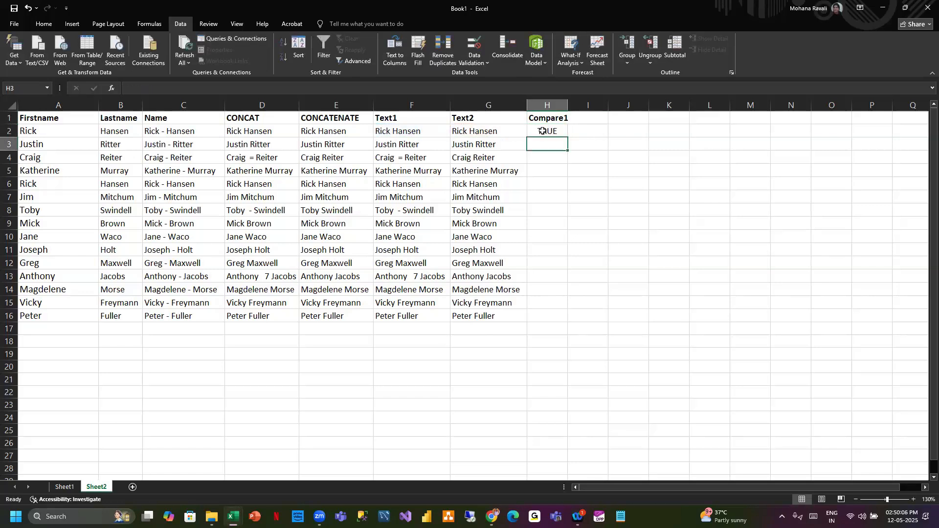
pyautogui.click(544, 132)
pyautogui.doubleClick(566, 138)
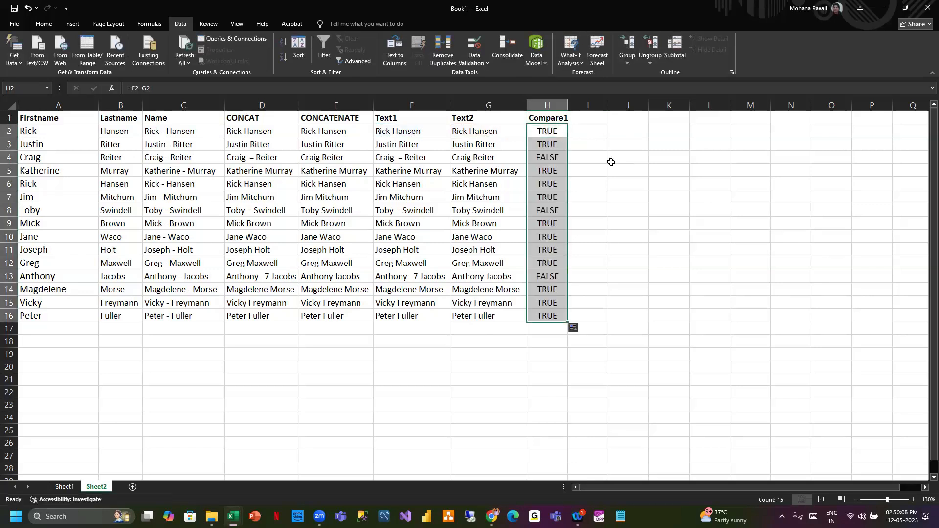
# - Inspect the Text1, Text2 and comparison cells of the mismatched rows 4, 8 and 13
pyautogui.click(552, 158)
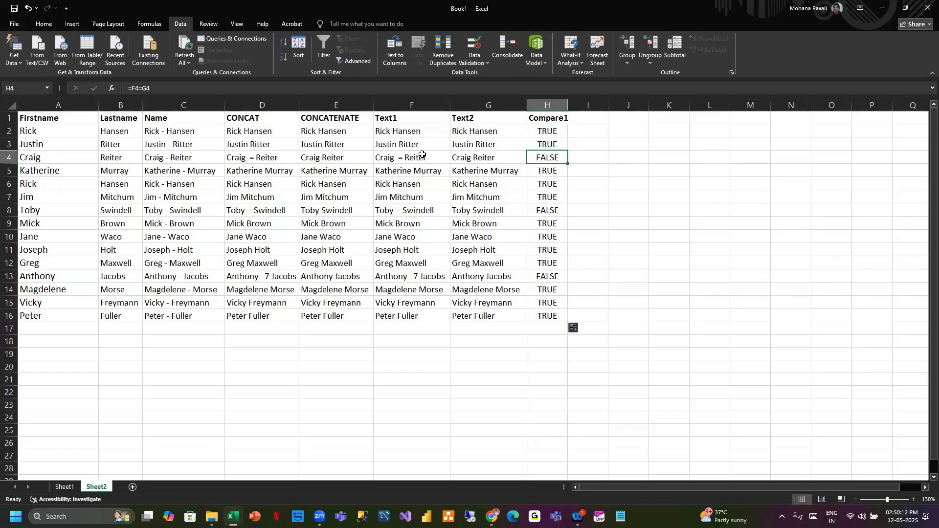
pyautogui.click(403, 158)
pyautogui.click(476, 157)
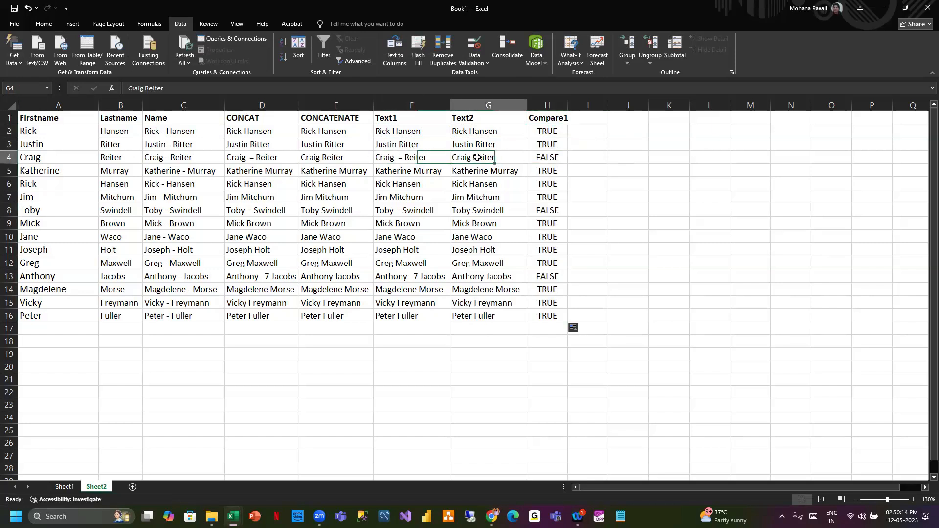
pyautogui.click(412, 211)
pyautogui.click(515, 217)
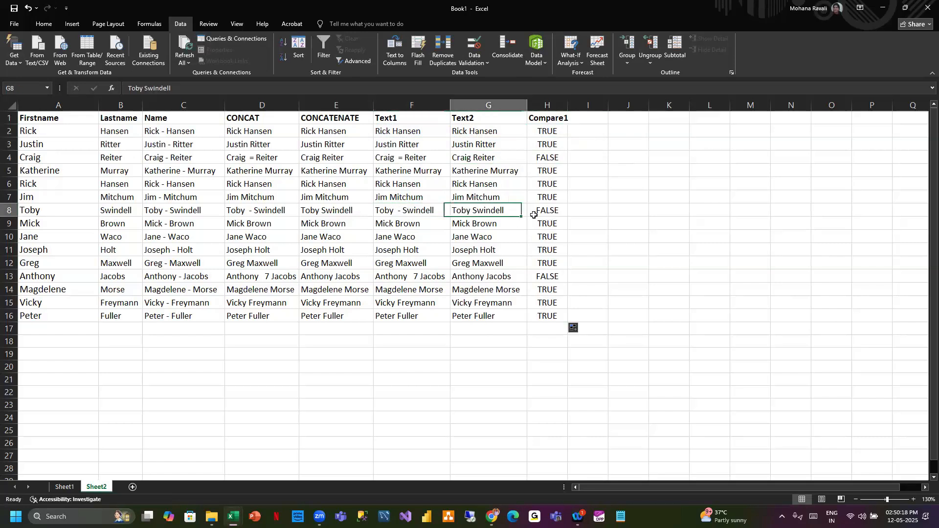
pyautogui.click(557, 212)
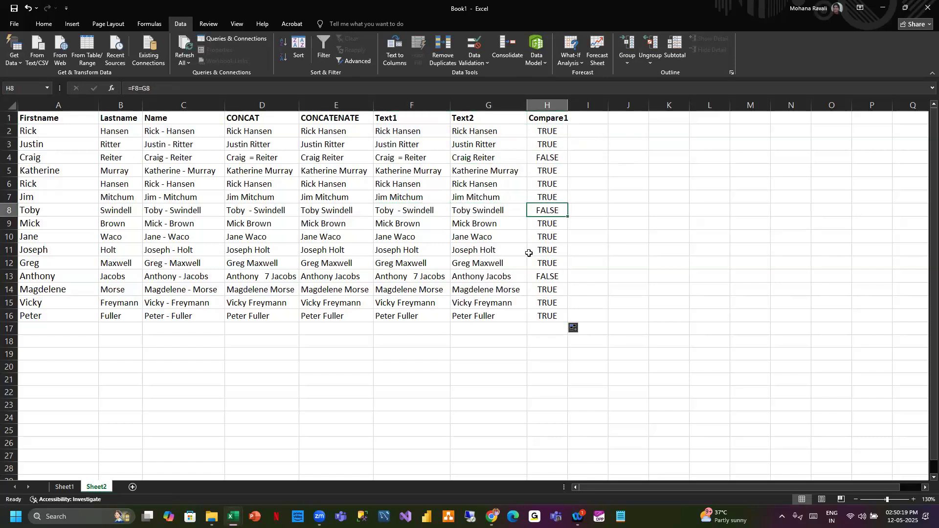
pyautogui.click(412, 279)
pyautogui.click(482, 277)
pyautogui.click(547, 277)
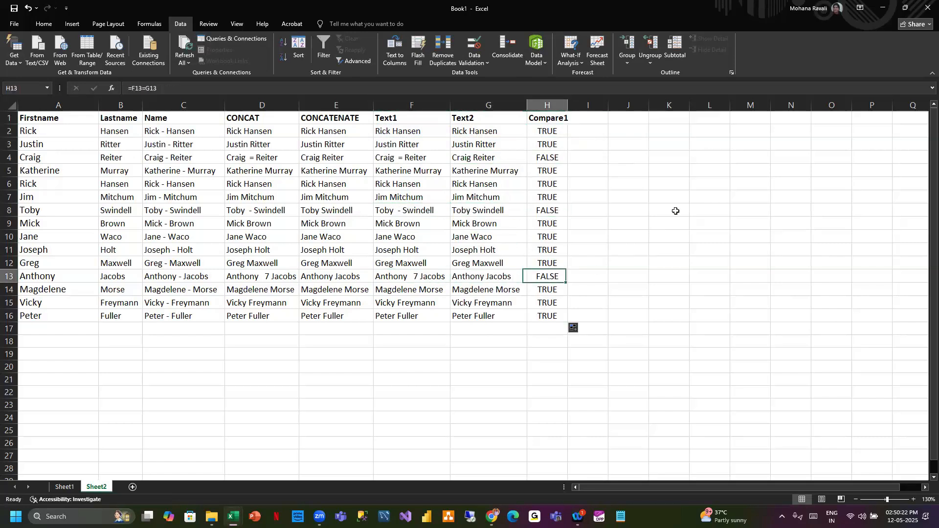
pyautogui.moveTo(669, 175); pyautogui.dragTo(669, 180)
# - Delete the H2 comparison formula, re-enter =F2=G2, and fill it down column H again
pyautogui.click(589, 118)
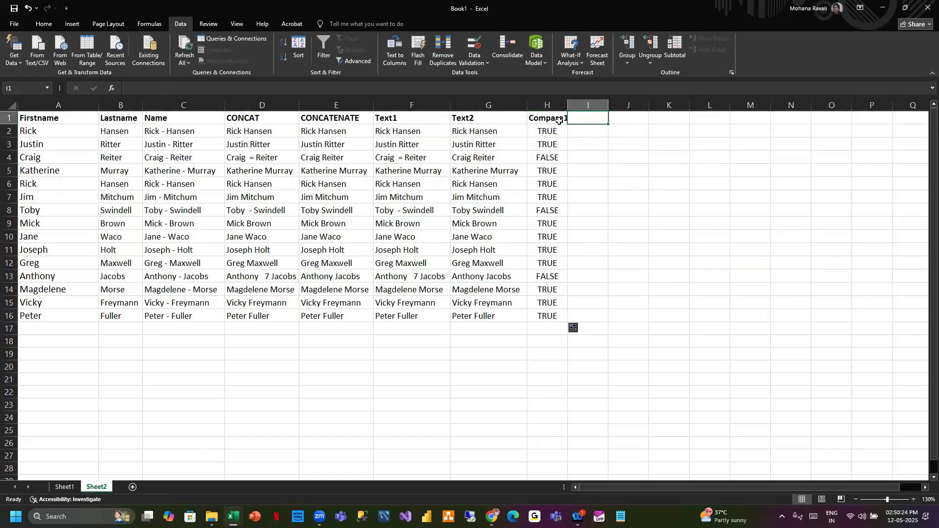
pyautogui.click(549, 132)
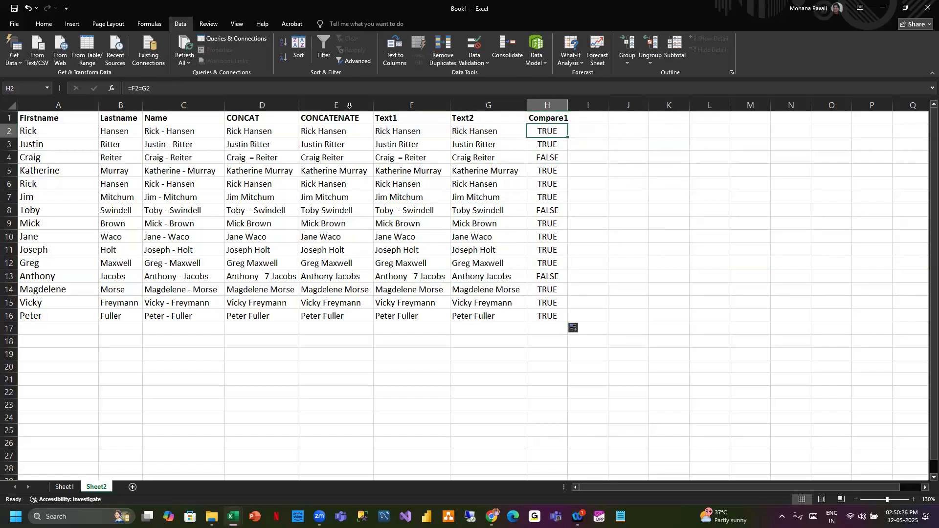
pyautogui.press('Delete')
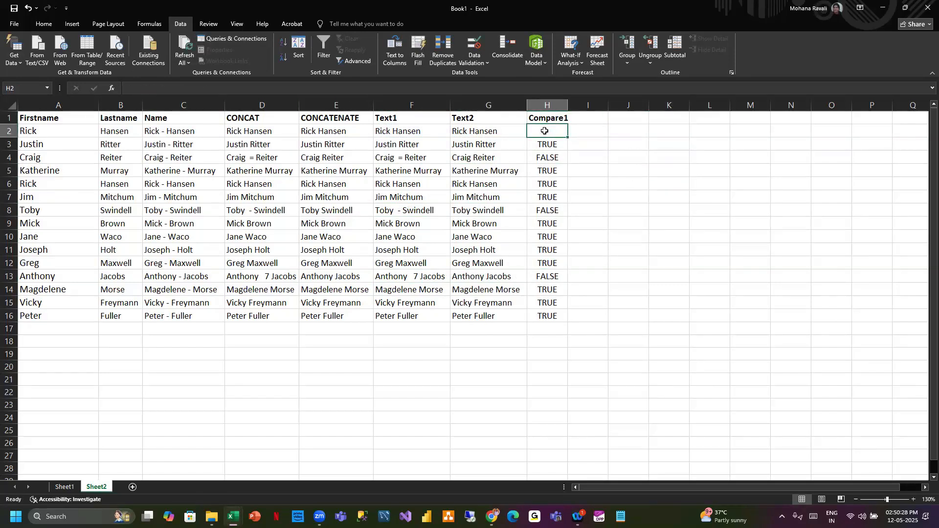
pyautogui.click(420, 131)
pyautogui.click(546, 131)
pyautogui.write('=')
pyautogui.click(431, 130)
pyautogui.write('=')
pyautogui.click(477, 129)
pyautogui.press('Return')
pyautogui.click(563, 133)
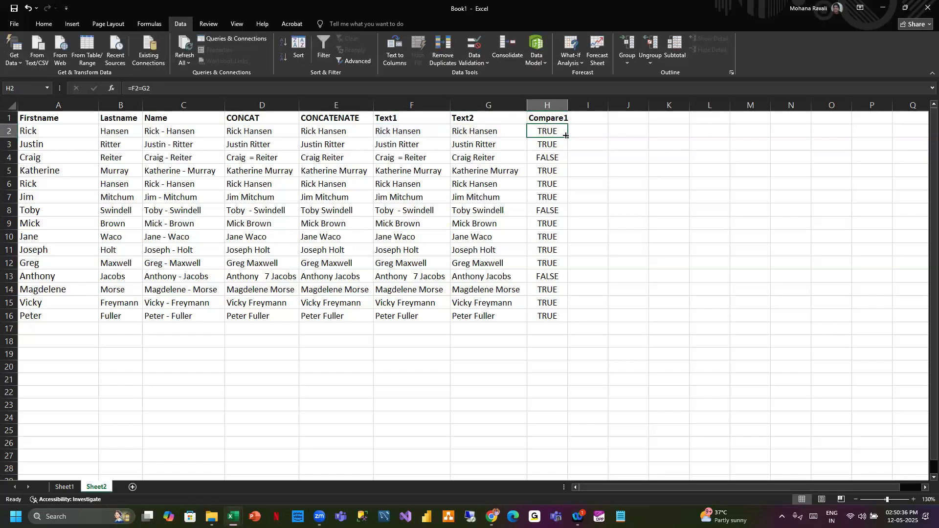
pyautogui.doubleClick(566, 137)
# - Widen column H slightly and head column I as Comapre2
pyautogui.click(594, 116)
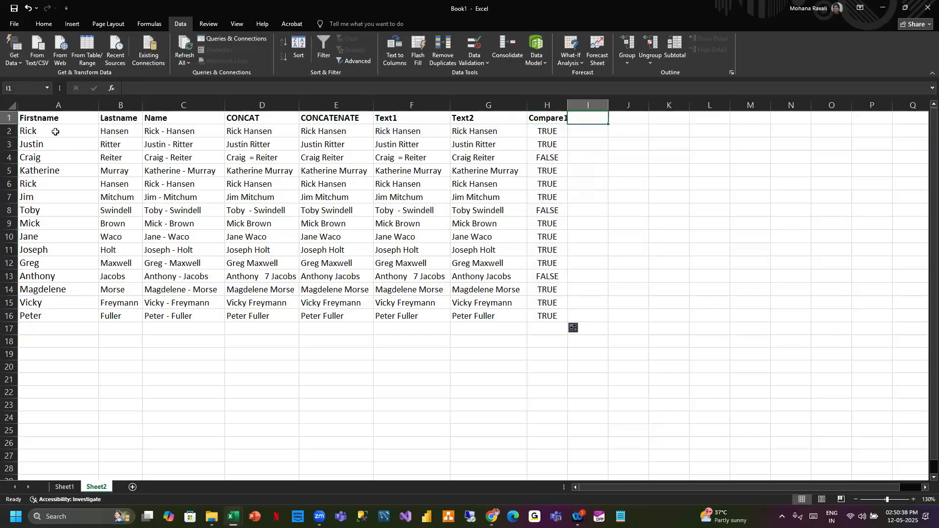
pyautogui.moveTo(568, 105); pyautogui.dragTo(571, 105)
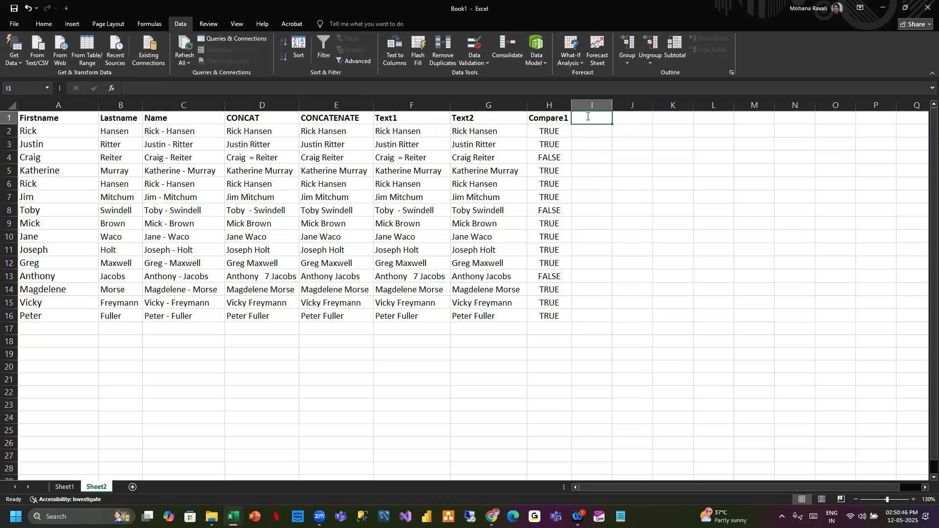
pyautogui.write('Comapre2')
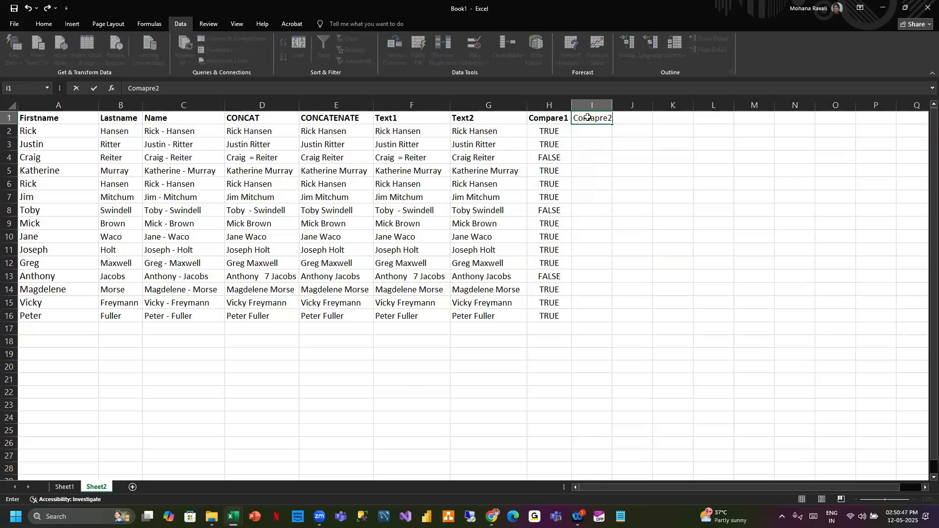
pyautogui.click(598, 153)
pyautogui.click(600, 118)
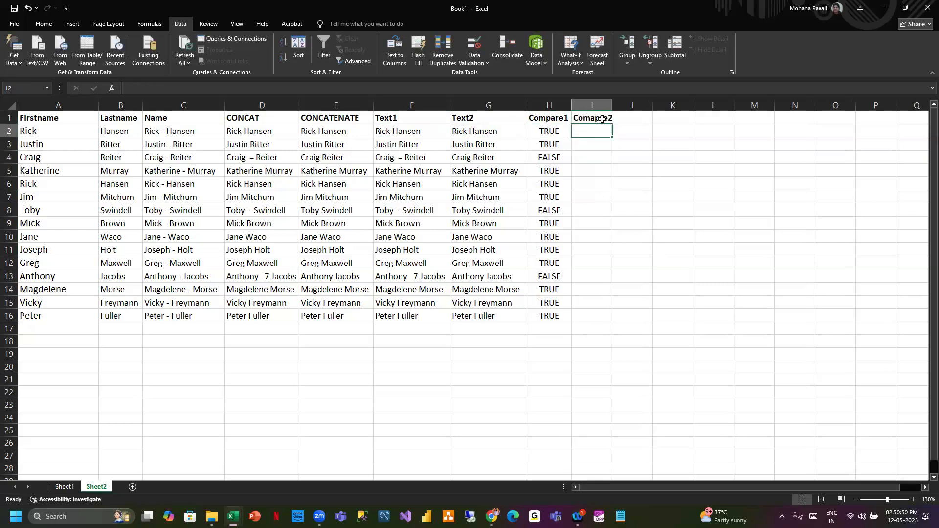
# - Bold the I1 heading and correct its spelling to Compare2
pyautogui.hotkey('ctrl', 'b')
pyautogui.doubleClick(601, 119)
pyautogui.press('BackSpace')
pyautogui.press('BackSpace')
pyautogui.write('pa')
pyautogui.press('Return')
# - Enter =EXACT(F2,G2) in I2 to compare Text1 with Text2, and fill it down to row 16
pyautogui.doubleClick(617, 101)
pyautogui.write('=')
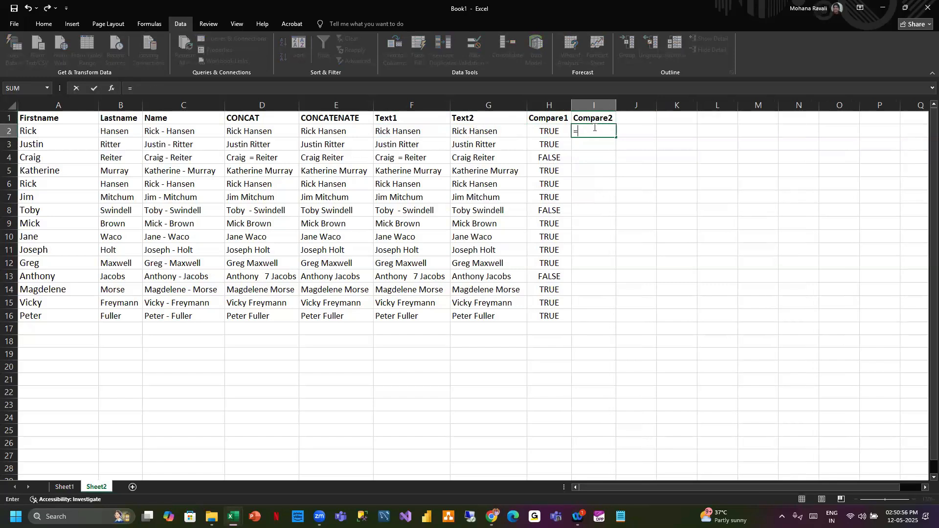
pyautogui.write('EXACT')
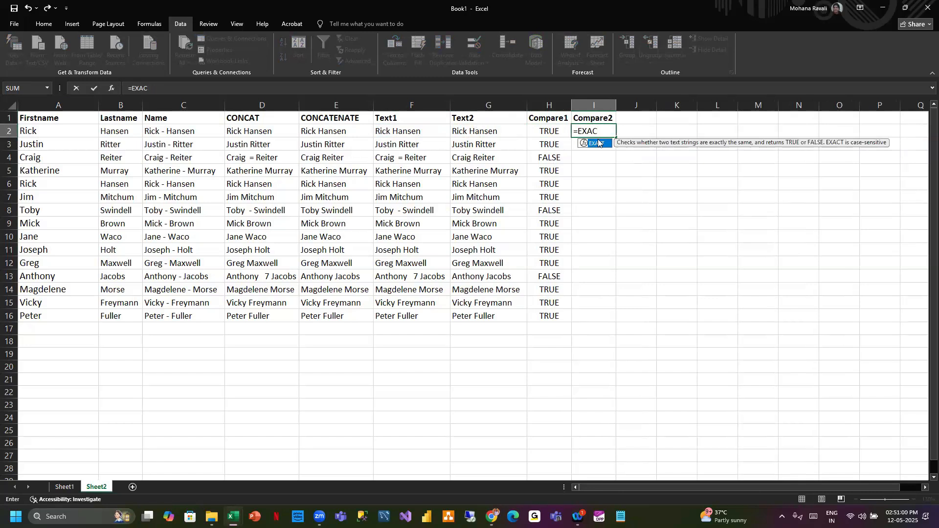
pyautogui.doubleClick(596, 144)
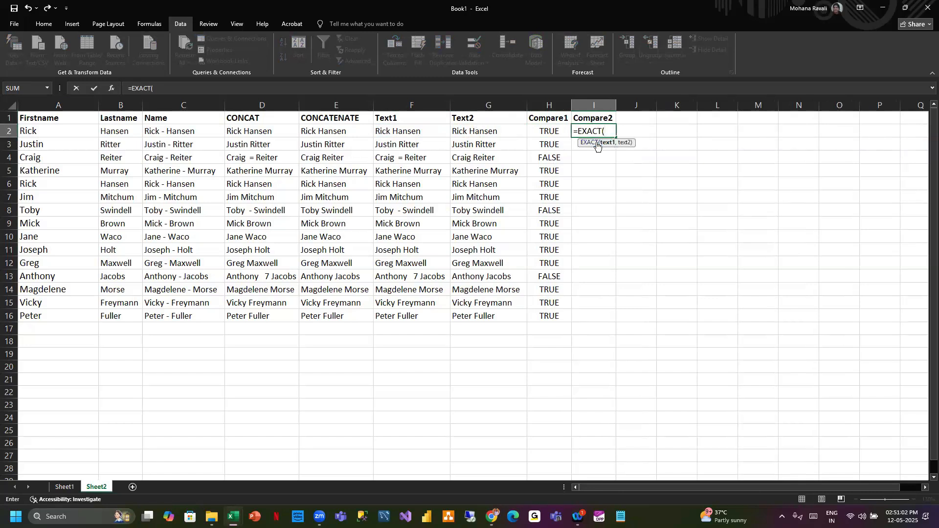
pyautogui.click(406, 132)
pyautogui.write(',')
pyautogui.click(476, 131)
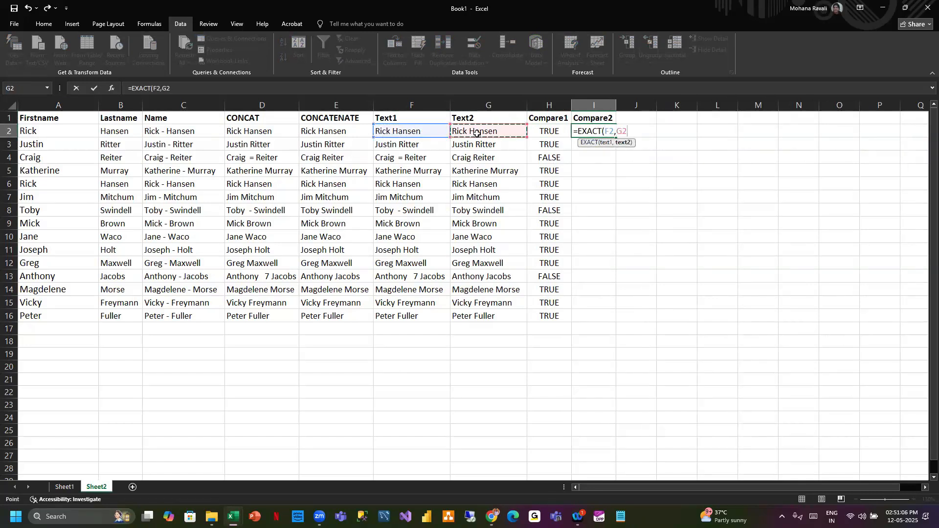
pyautogui.write(')')
pyautogui.press('Return')
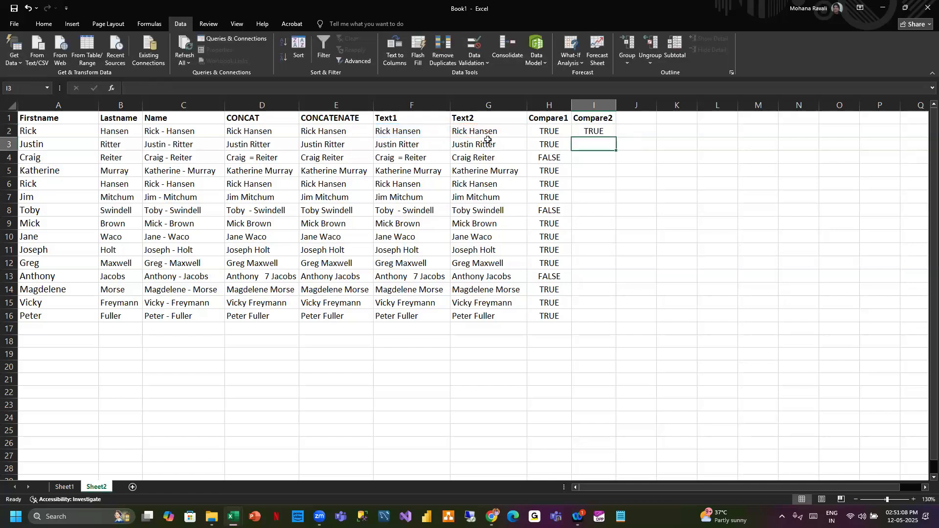
pyautogui.click(599, 132)
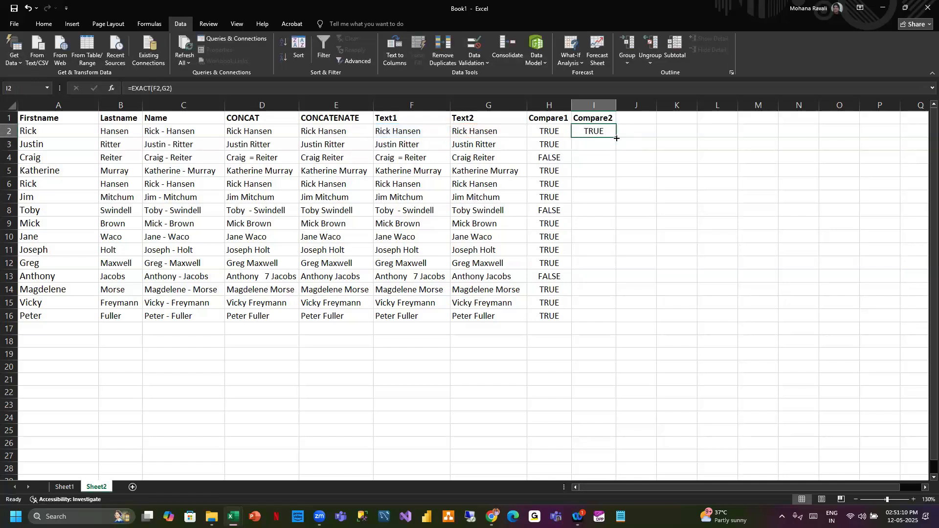
pyautogui.doubleClick(616, 138)
pyautogui.click(642, 121)
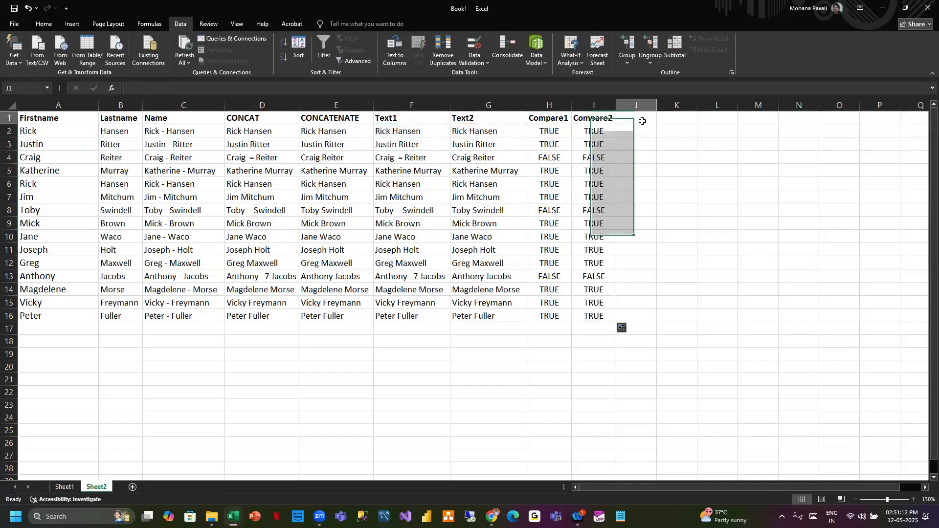
# - Compare the formulas in H2 and I2 by selecting each cell in turn
pyautogui.click(593, 132)
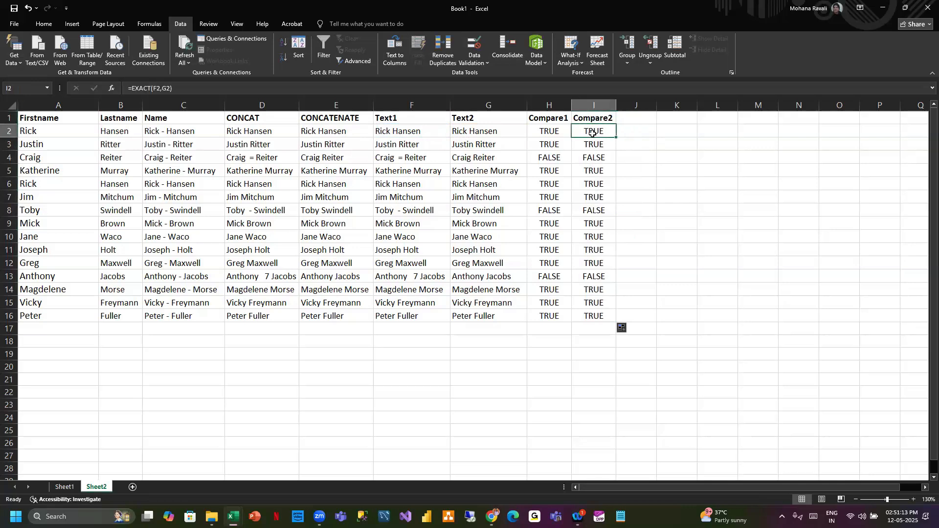
pyautogui.click(559, 132)
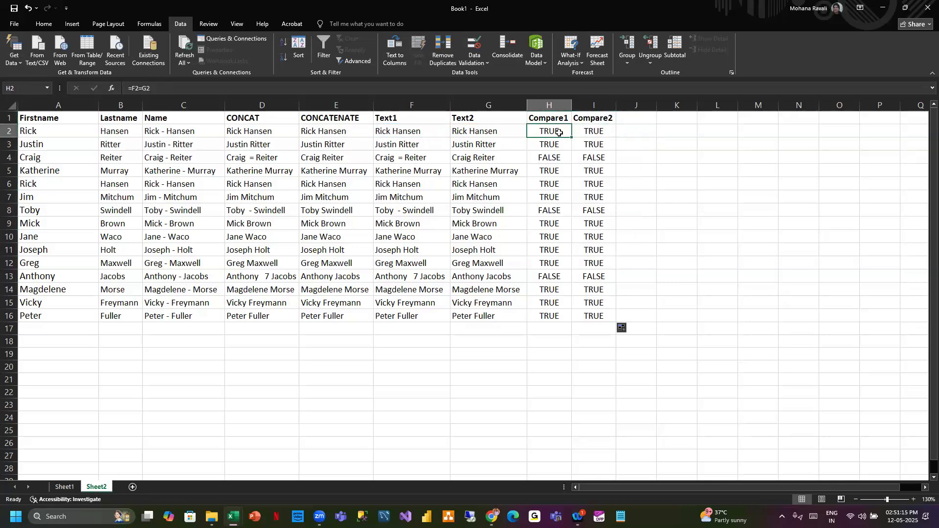
pyautogui.click(596, 130)
pyautogui.click(635, 121)
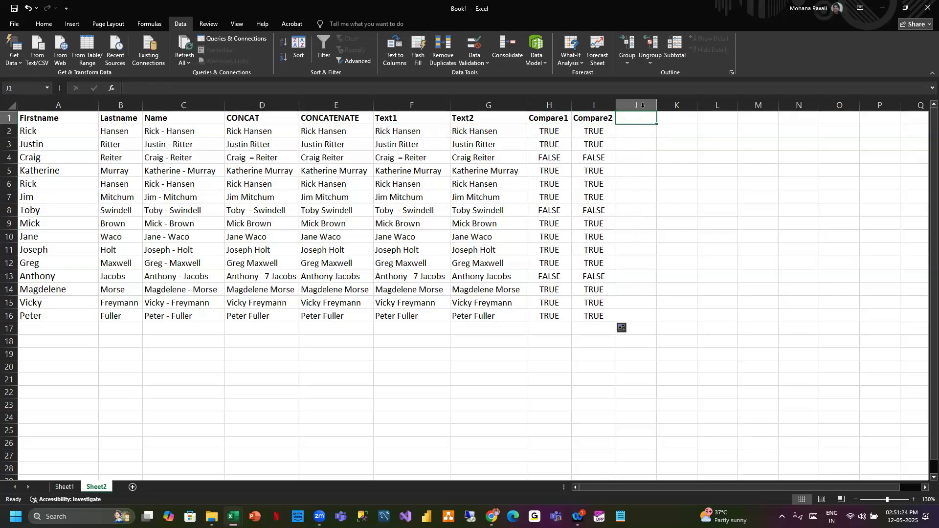
pyautogui.click(579, 131)
pyautogui.click(555, 132)
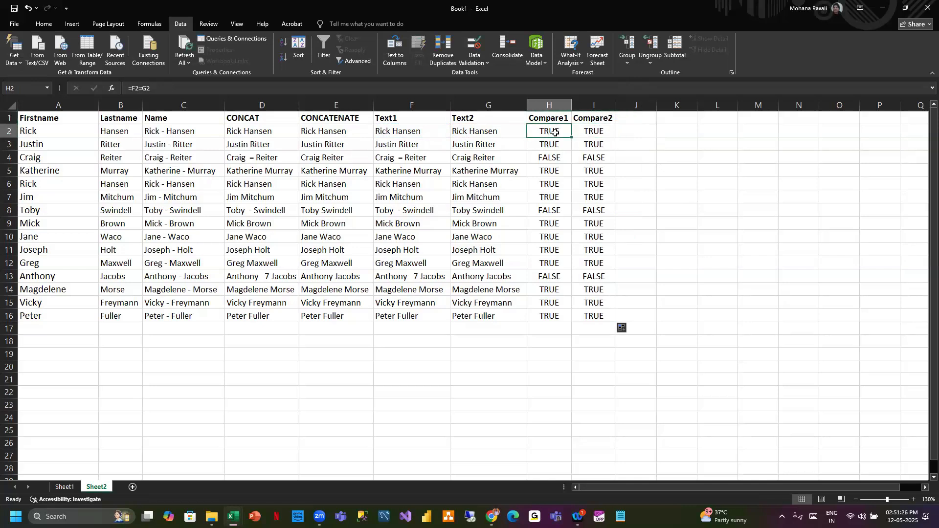
pyautogui.click(602, 131)
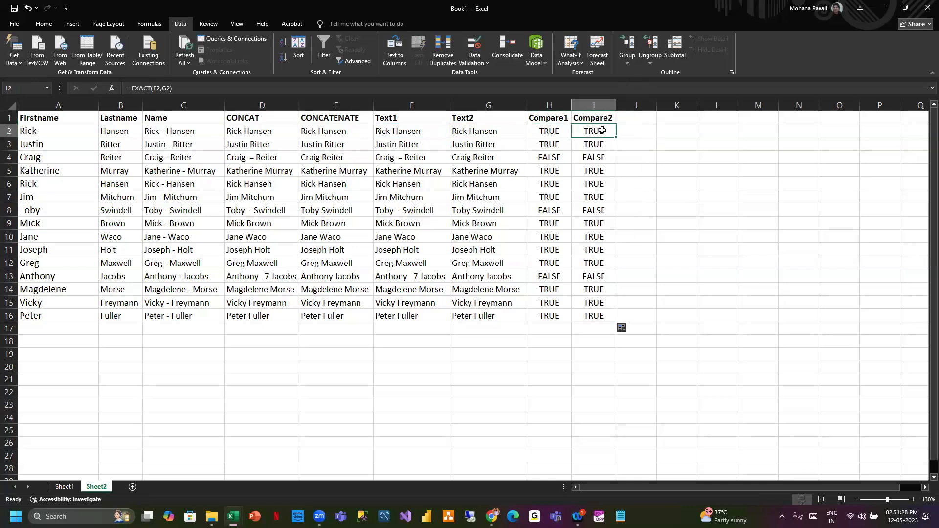
# - Head column J as Comapre3 and enter =IF(F2=G2),"Yes","No" in J2
pyautogui.click(642, 119)
pyautogui.write('Comapre3')
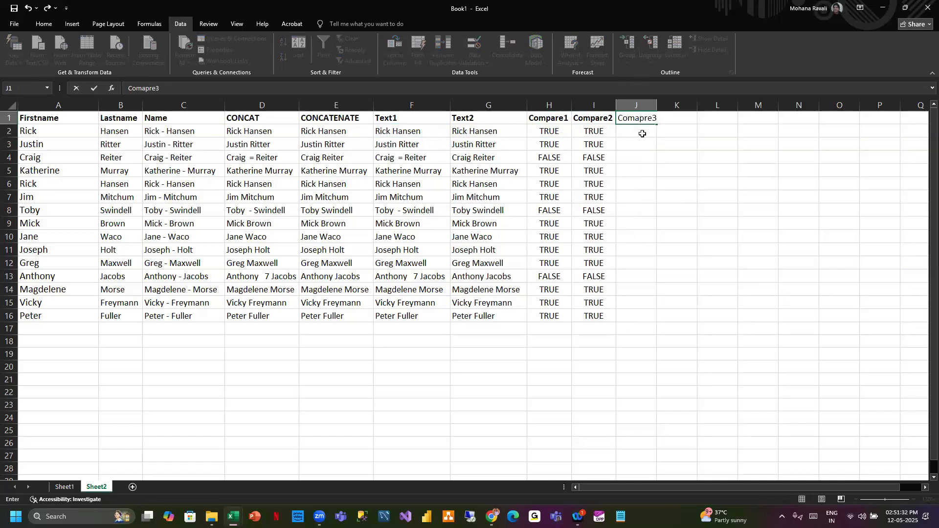
pyautogui.click(643, 134)
pyautogui.write('=')
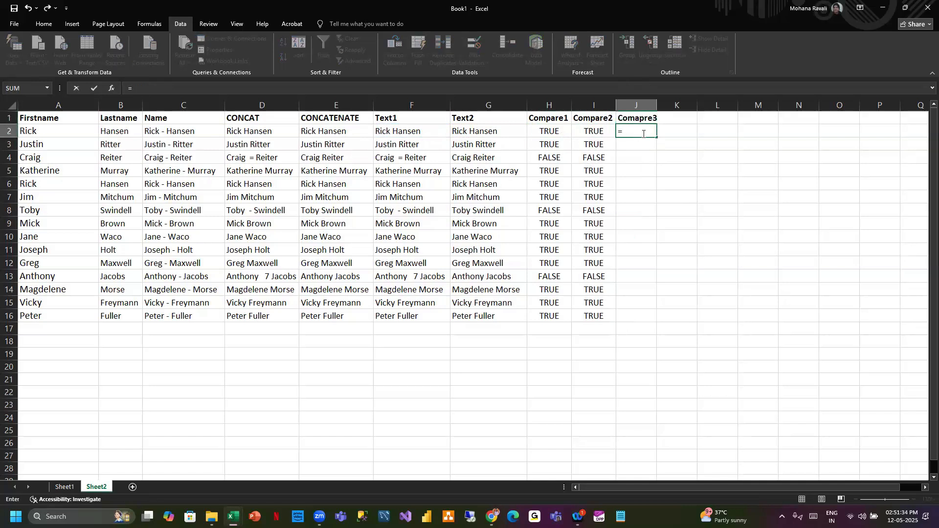
pyautogui.write('if')
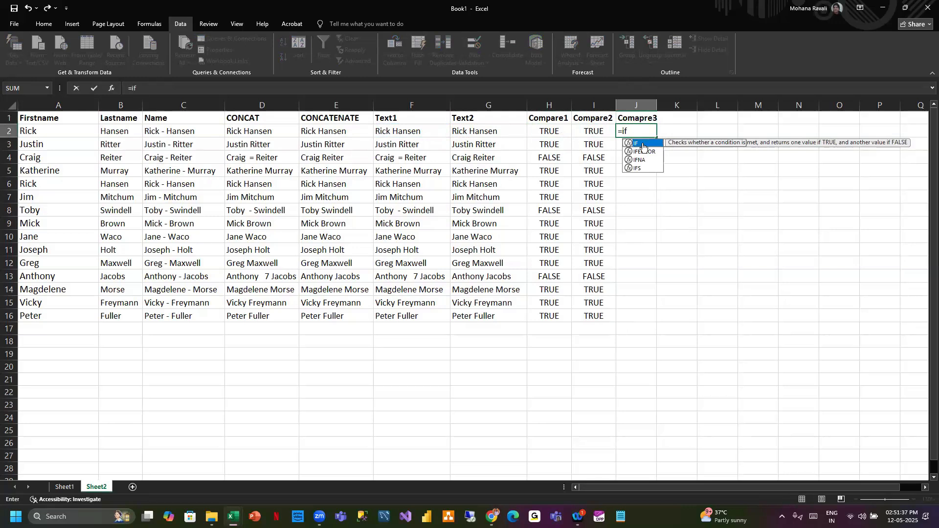
pyautogui.doubleClick(643, 143)
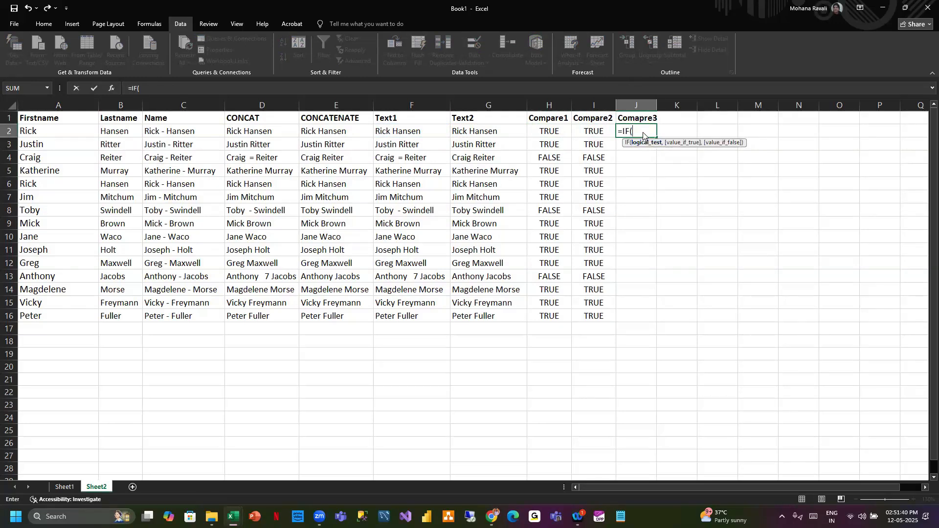
pyautogui.click(406, 127)
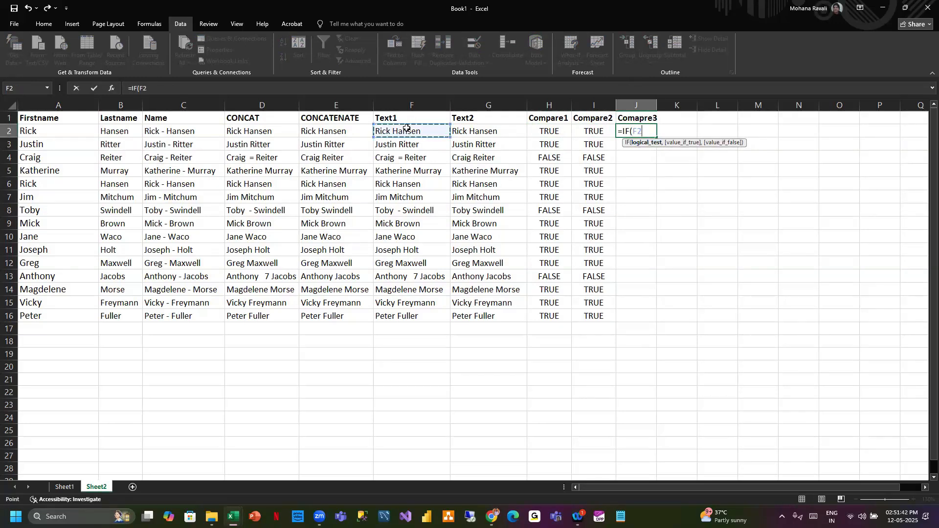
pyautogui.write('=')
pyautogui.click(497, 130)
pyautogui.click(645, 131)
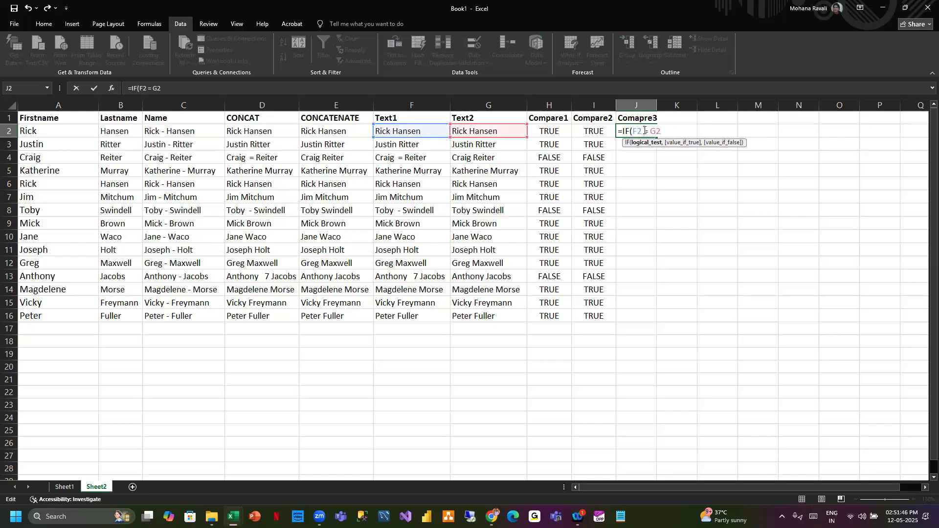
pyautogui.press('BackSpace')
pyautogui.write('_')
pyautogui.press('BackSpace')
pyautogui.write(')')
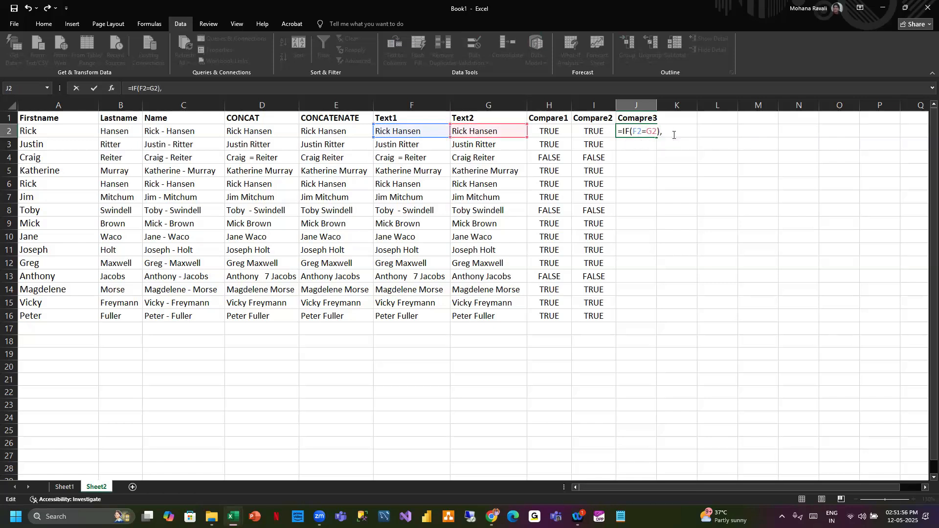
pyautogui.write(',"Yes","No"')
pyautogui.press('Return')
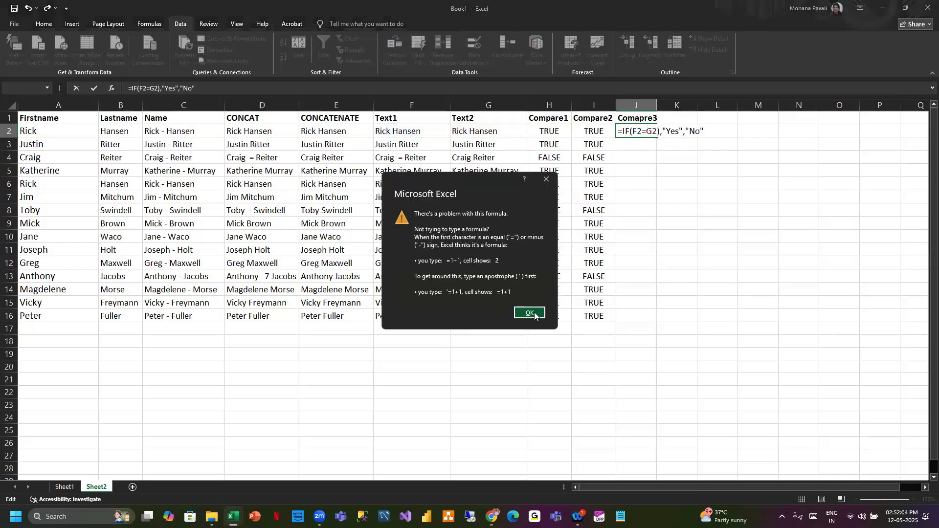
# - Correct the J2 formula to =IF(F2=G2,"Yes","No") and fill it down to row 16
pyautogui.click(539, 316)
pyautogui.click(658, 132)
pyautogui.press('Right')
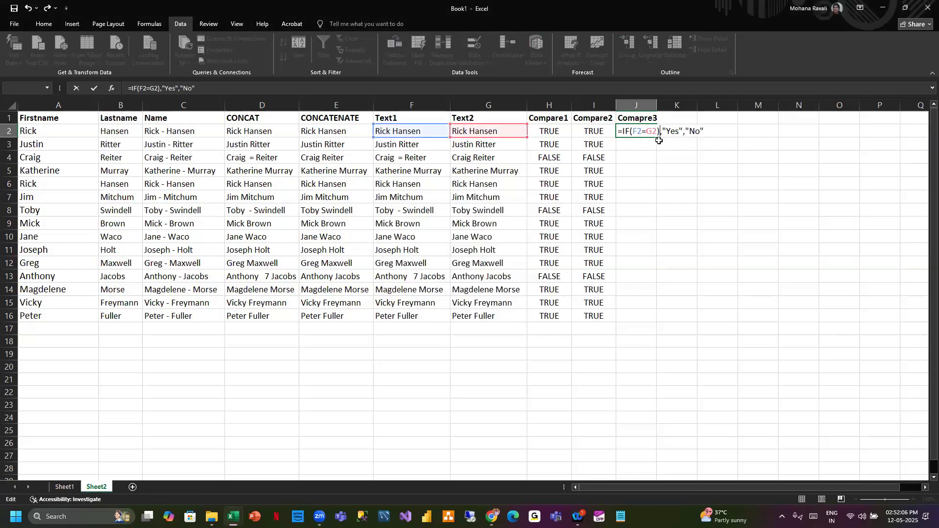
pyautogui.press('BackSpace')
pyautogui.click(710, 132)
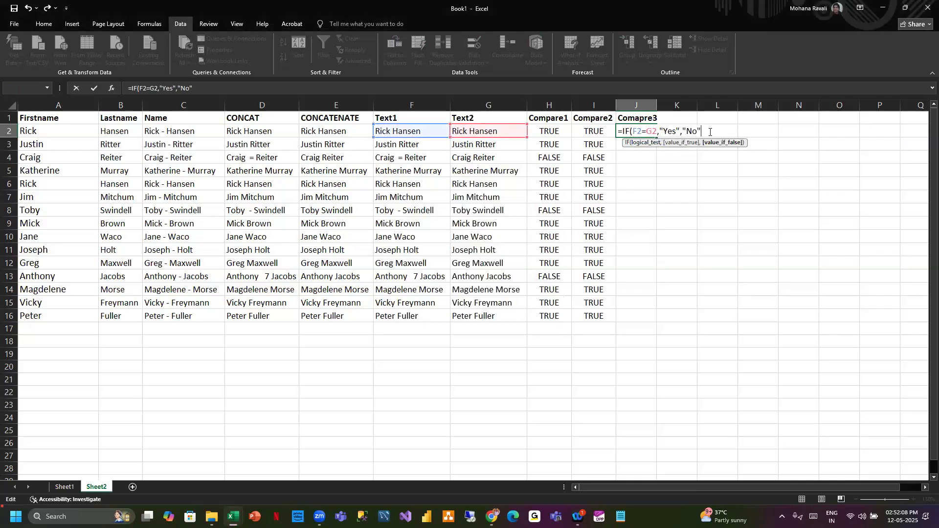
pyautogui.press('Return')
pyautogui.click(653, 130)
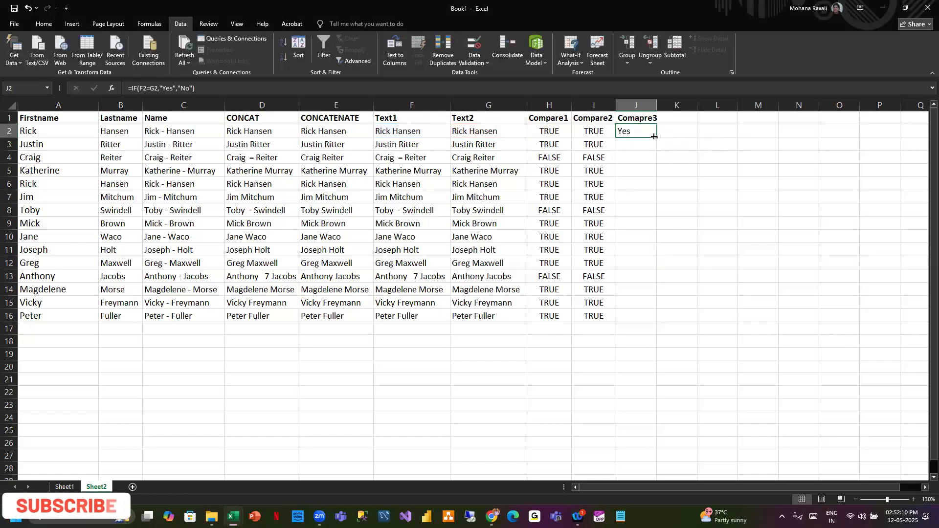
pyautogui.doubleClick(657, 137)
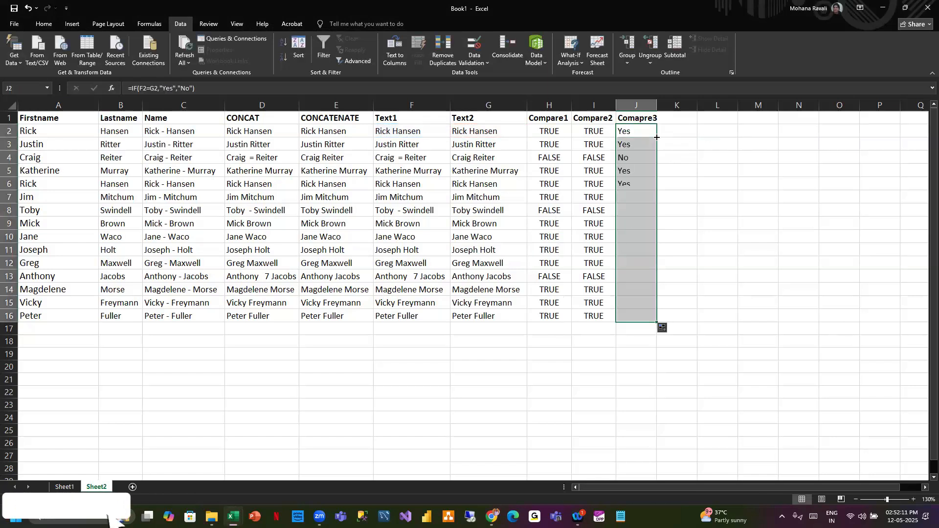
# - Inspect the comparison and text cells of the mismatched rows 4 and 8
pyautogui.click(556, 160)
pyautogui.click(482, 158)
pyautogui.click(411, 157)
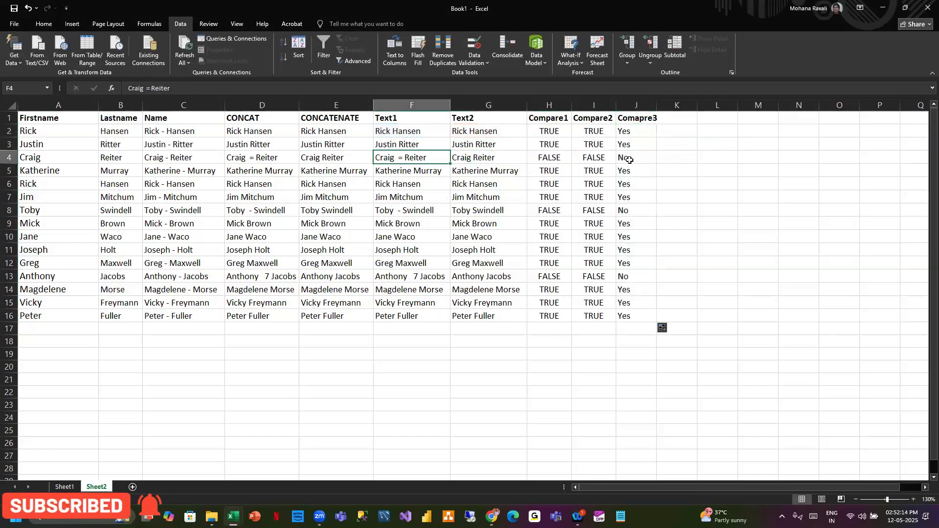
pyautogui.click(630, 157)
pyautogui.click(636, 210)
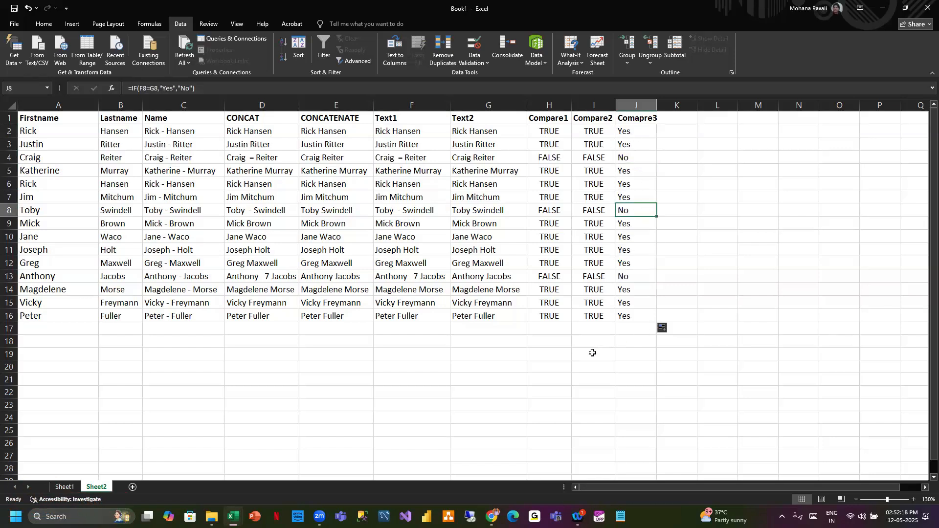
# - Rename the J1 heading as Compare3 and widen column J slightly
pyautogui.doubleClick(653, 120)
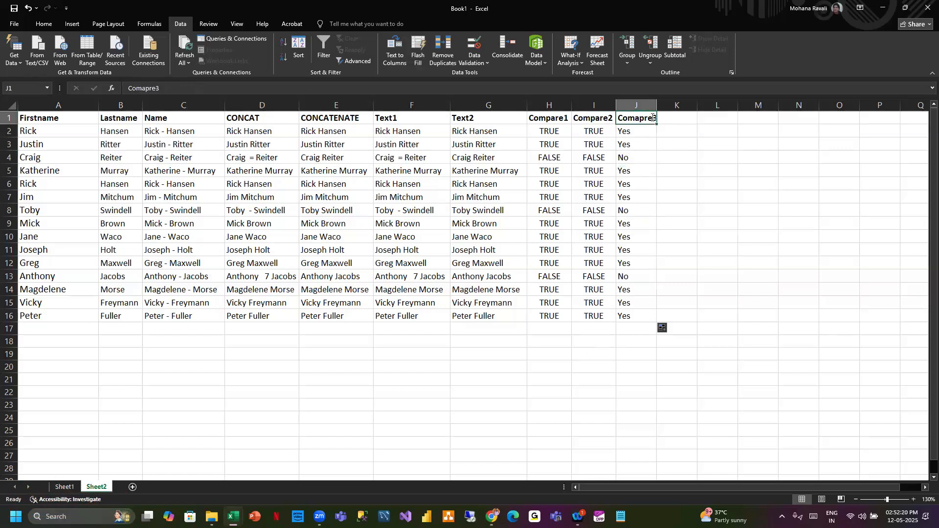
pyautogui.press('BackSpace')
pyautogui.press('BackSpace')
pyautogui.press('BackSpace')
pyautogui.press('BackSpace')
pyautogui.write('pare')
pyautogui.click(691, 199)
pyautogui.moveTo(657, 103); pyautogui.dragTo(661, 103)
pyautogui.click(406, 394)
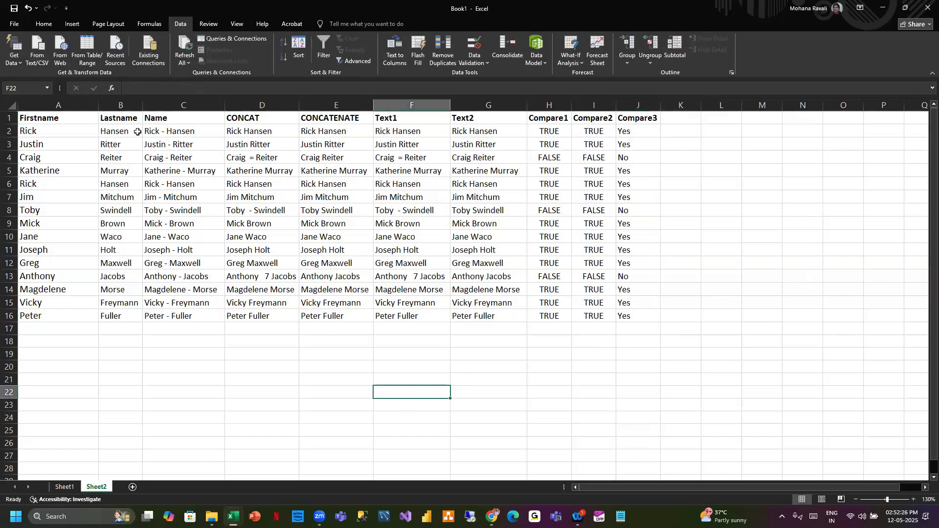
# - Insert a new blank column before the Firstname column
pyautogui.moveTo(138, 131); pyautogui.dragTo(609, 330)
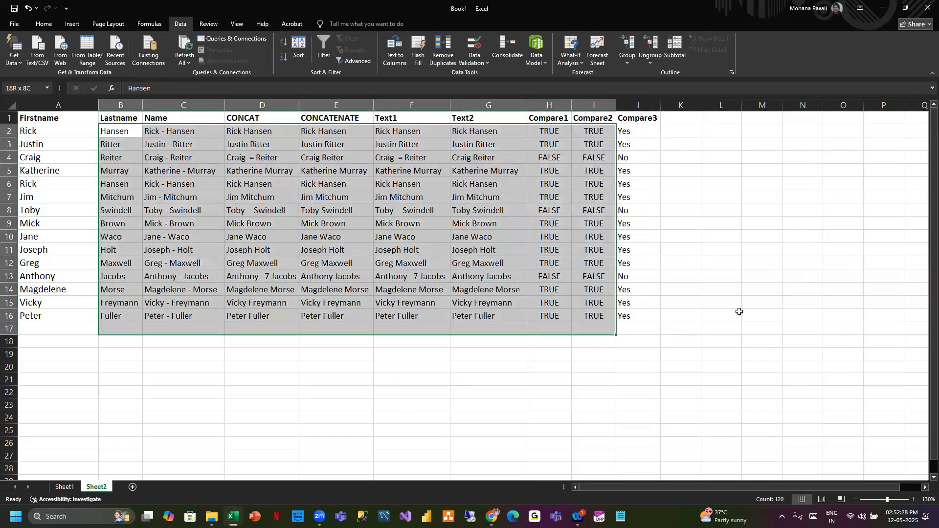
pyautogui.click(739, 312)
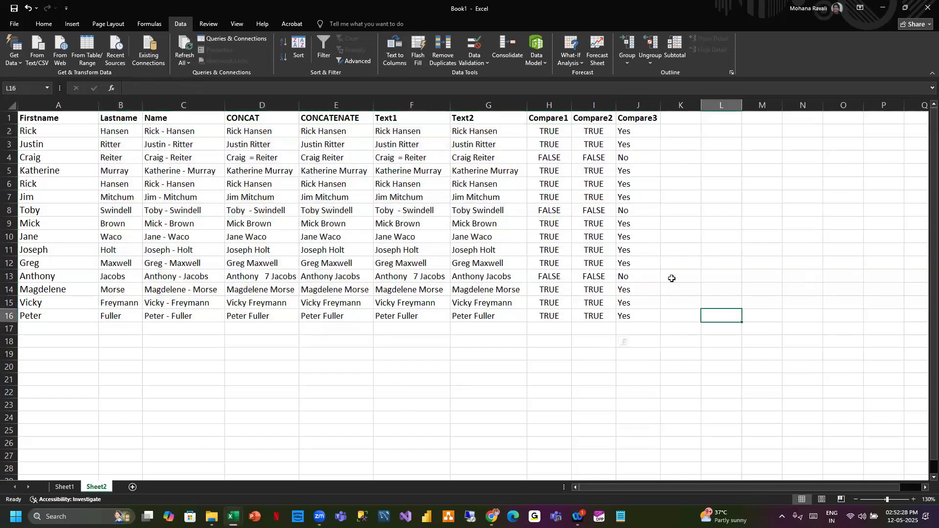
pyautogui.click(57, 106)
pyautogui.rightClick(57, 108)
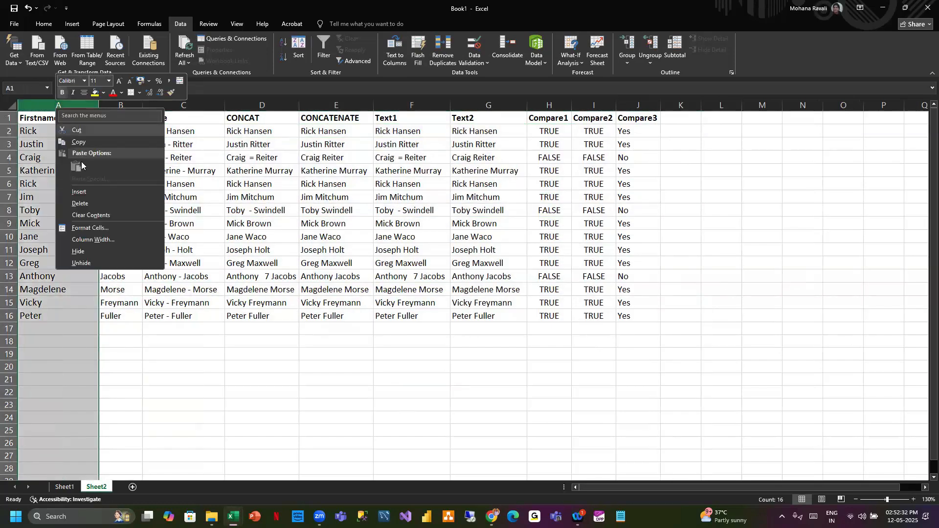
pyautogui.click(79, 191)
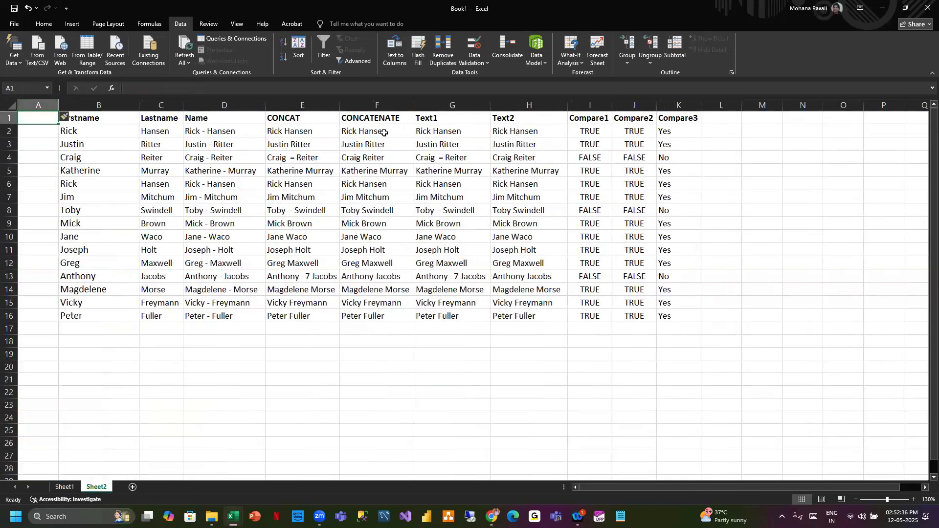
# - Copy the Text2 names from rows 2 to 16 into the new column A starting at A2
pyautogui.moveTo(523, 131); pyautogui.dragTo(535, 318)
pyautogui.hotkey('ctrl', 'c')
pyautogui.click(43, 129)
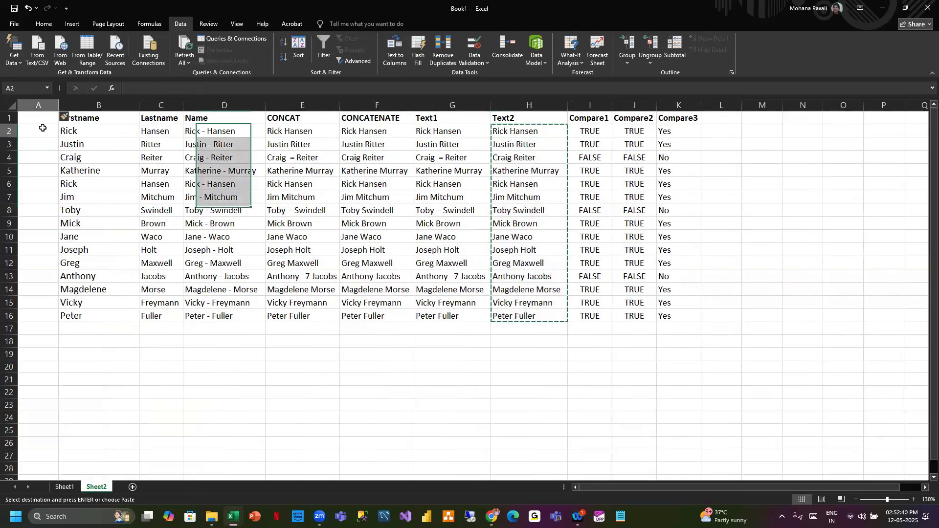
pyautogui.hotkey('ctrl', 'v')
# - Head column A as Name and make the heading bold
pyautogui.click(40, 115)
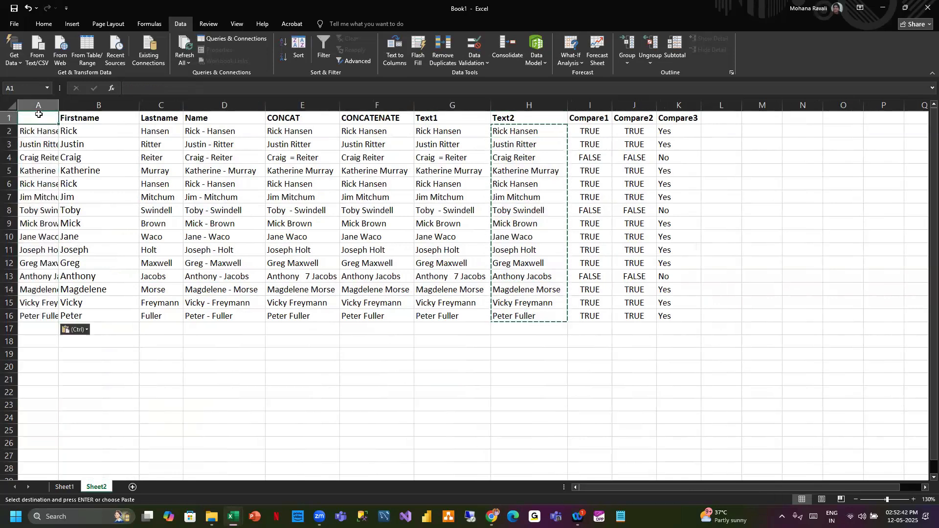
pyautogui.write('Name')
pyautogui.click(121, 370)
pyautogui.click(47, 115)
pyautogui.hotkey('ctrl', 'b')
pyautogui.click(120, 365)
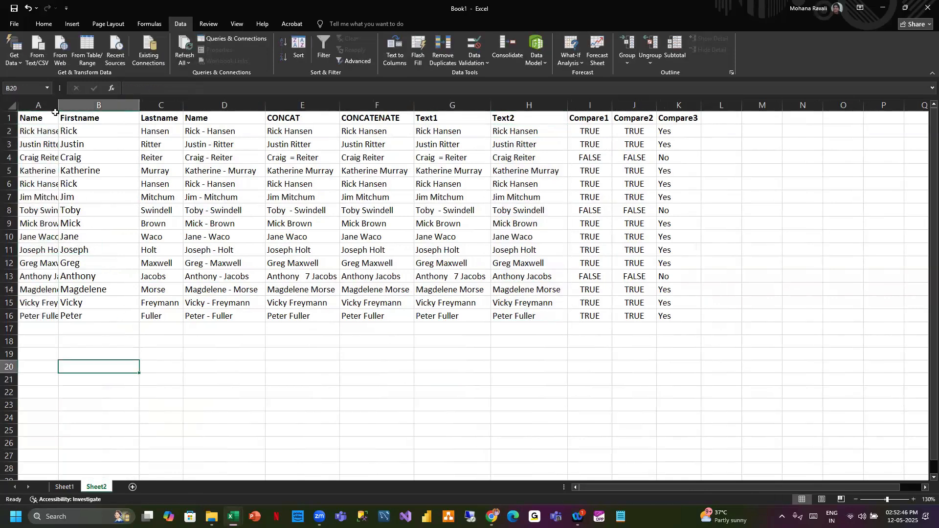
# - Autofit column A so the full names fit
pyautogui.doubleClick(57, 105)
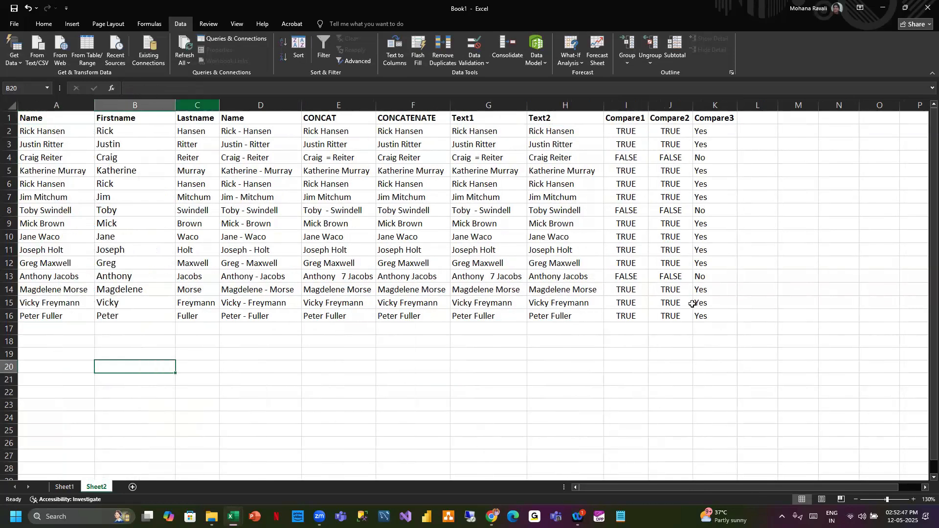
pyautogui.click(757, 366)
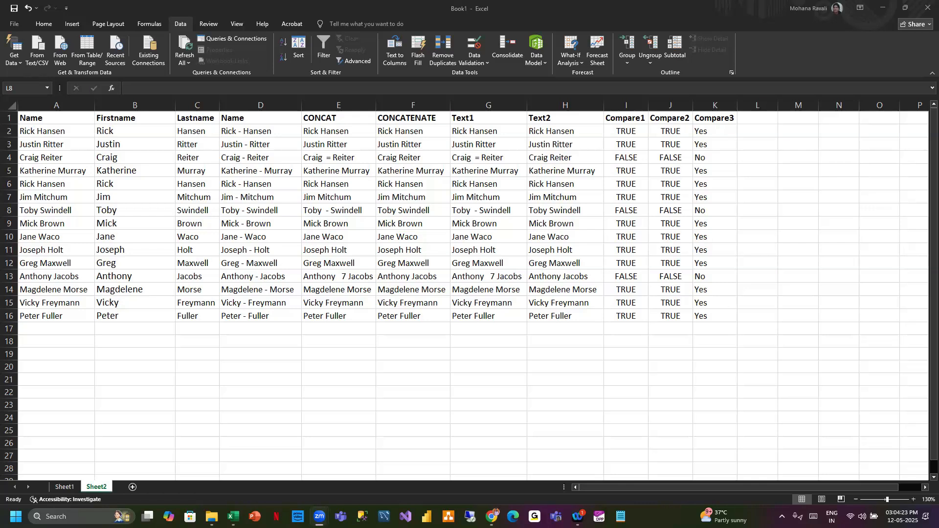
pyautogui.press('XF86AudioRaiseVolume')
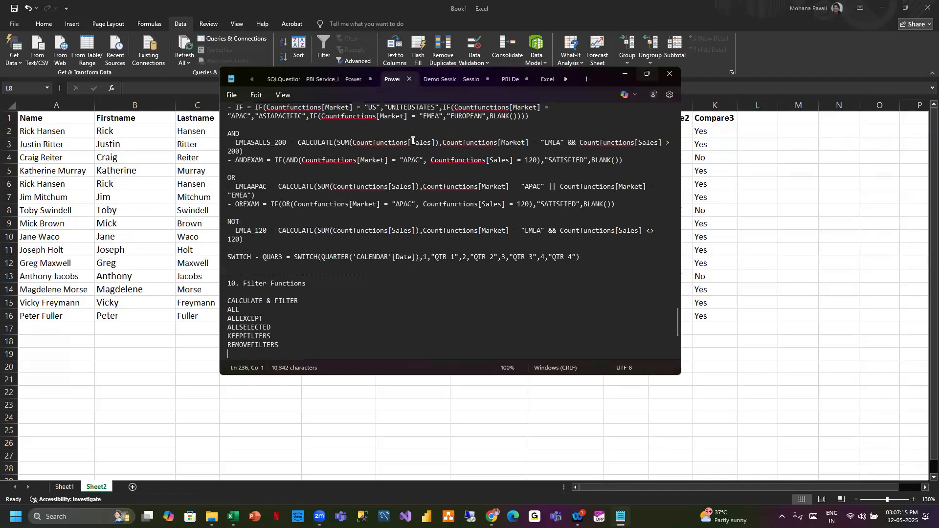
# - Review the IF, AND and OR logical function notes in the text file
pyautogui.click(647, 76)
pyautogui.scroll(3, 84, 122)
pyautogui.scroll(2, 84, 122)
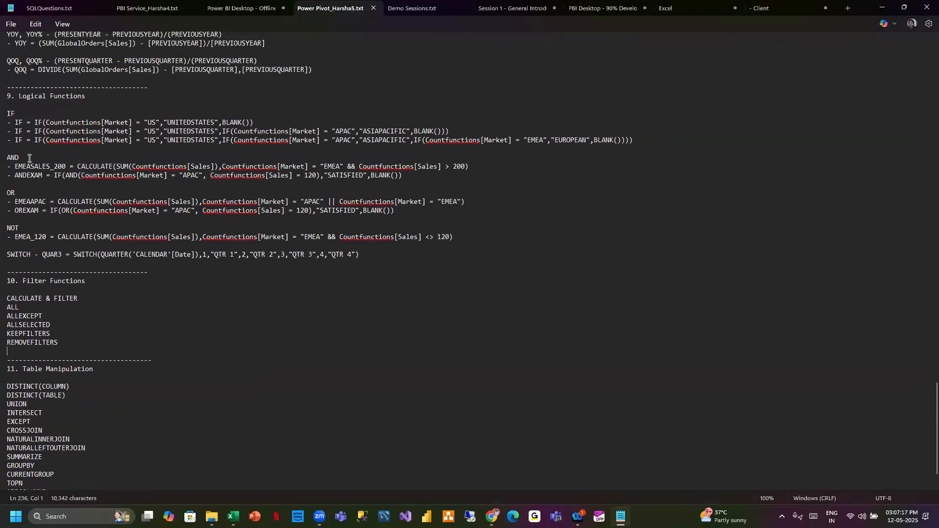
pyautogui.moveTo(15, 166); pyautogui.dragTo(405, 175)
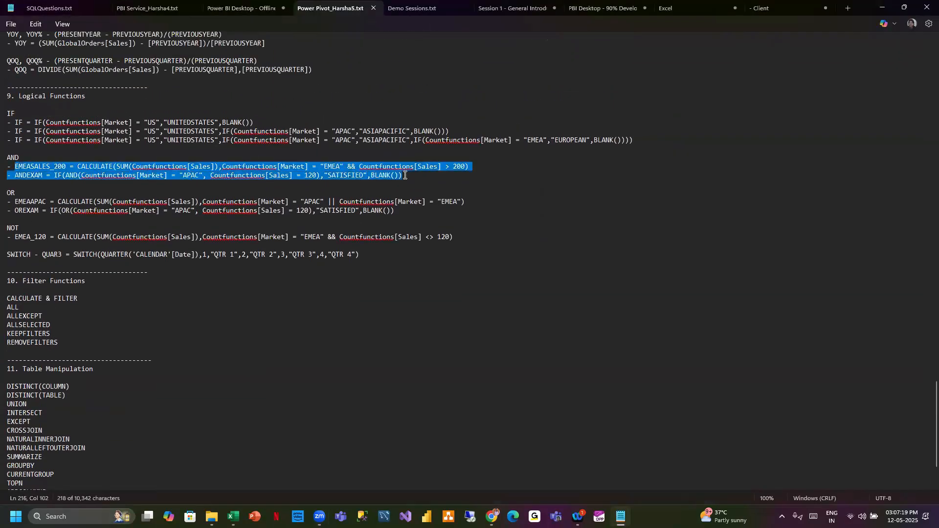
pyautogui.click(418, 177)
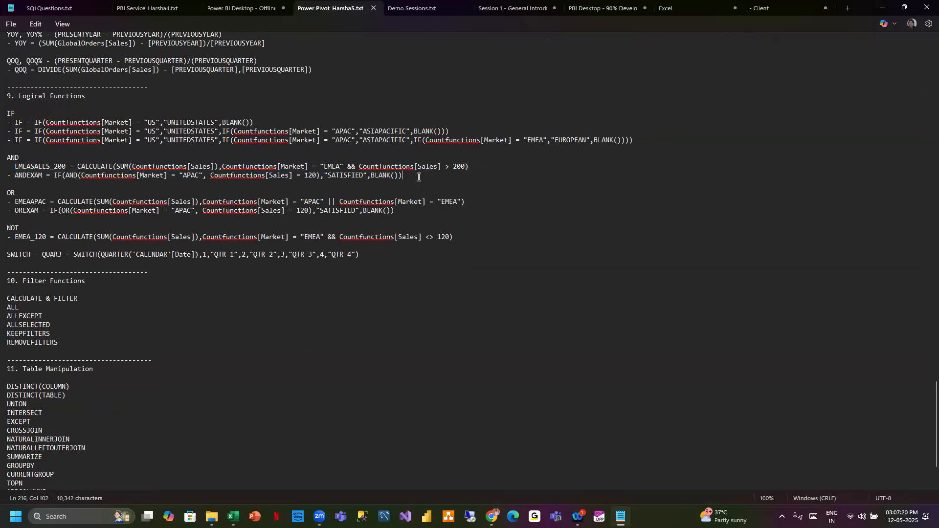
pyautogui.scroll(4, 418, 177)
pyautogui.scroll(2, 21, 167)
pyautogui.moveTo(21, 167); pyautogui.dragTo(366, 179)
pyautogui.click(146, 132)
pyautogui.moveTo(13, 131); pyautogui.dragTo(580, 159)
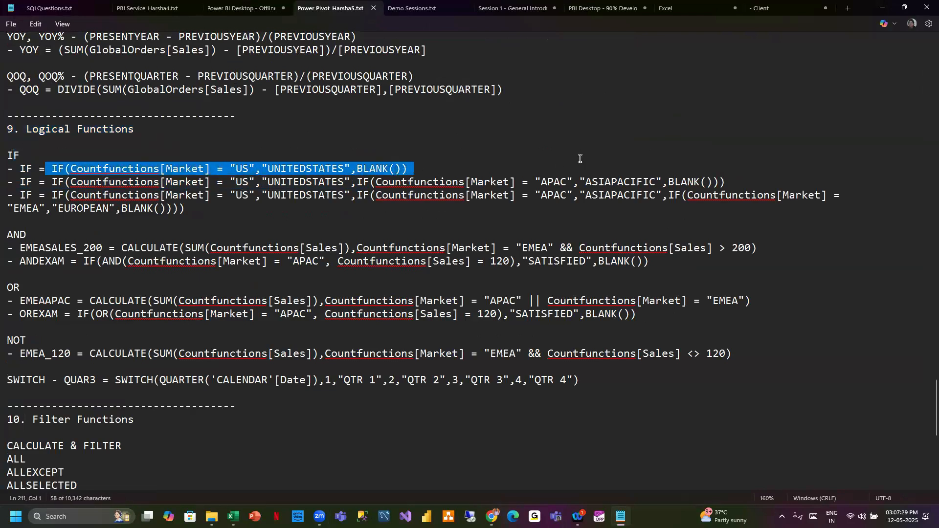
pyautogui.click(579, 158)
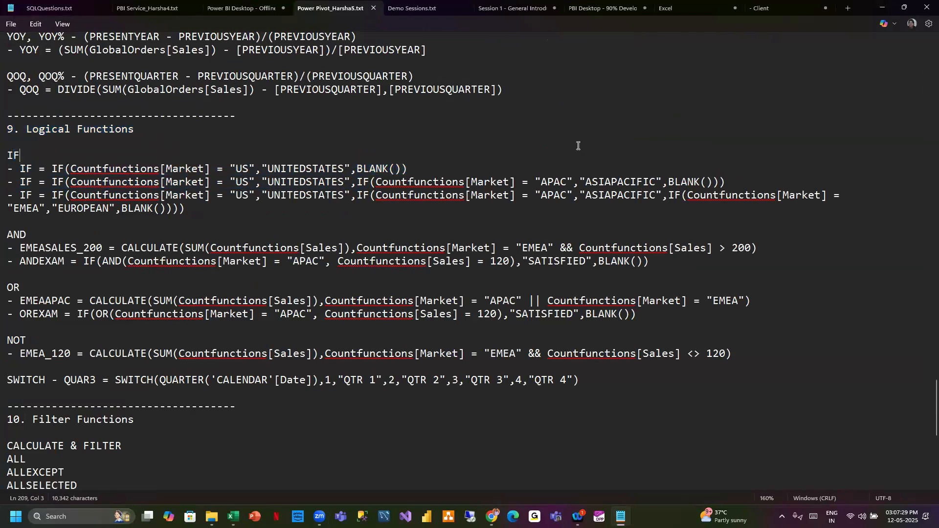
pyautogui.click(884, 8)
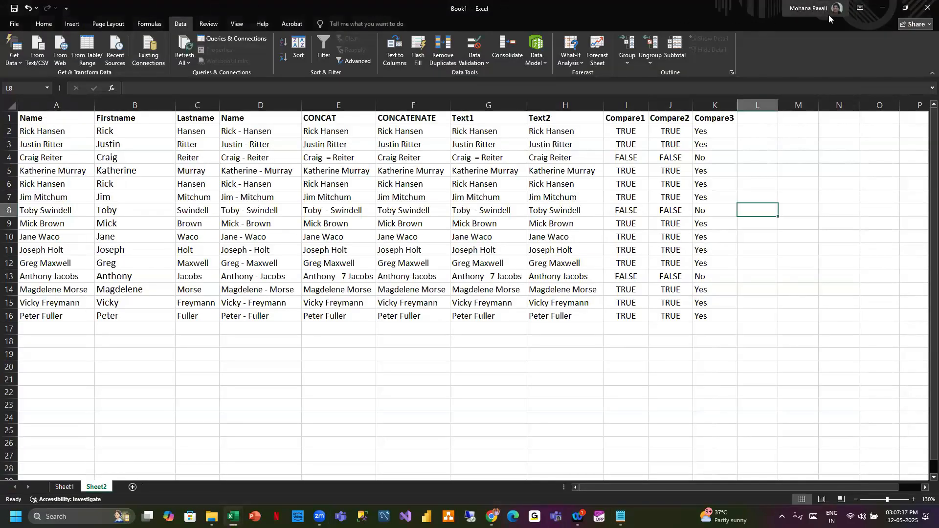
pyautogui.click(883, 11)
pyautogui.click(883, 11)
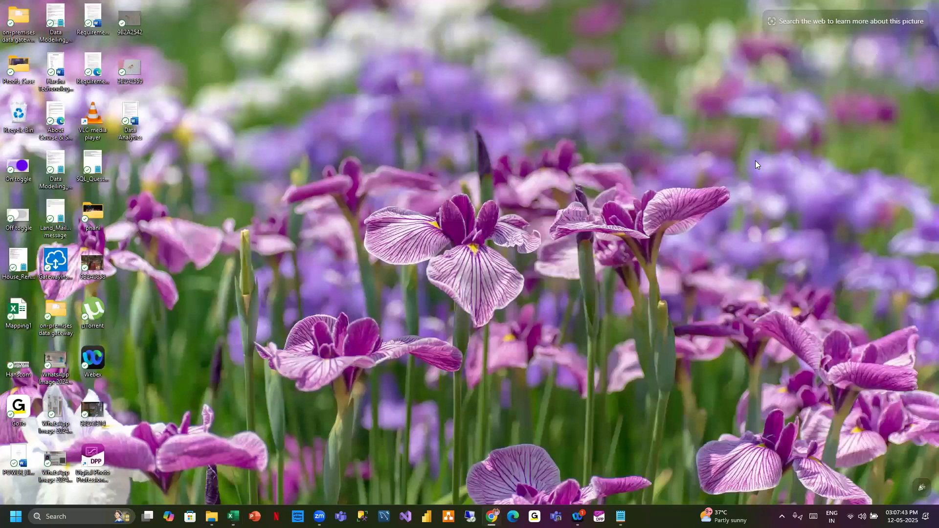